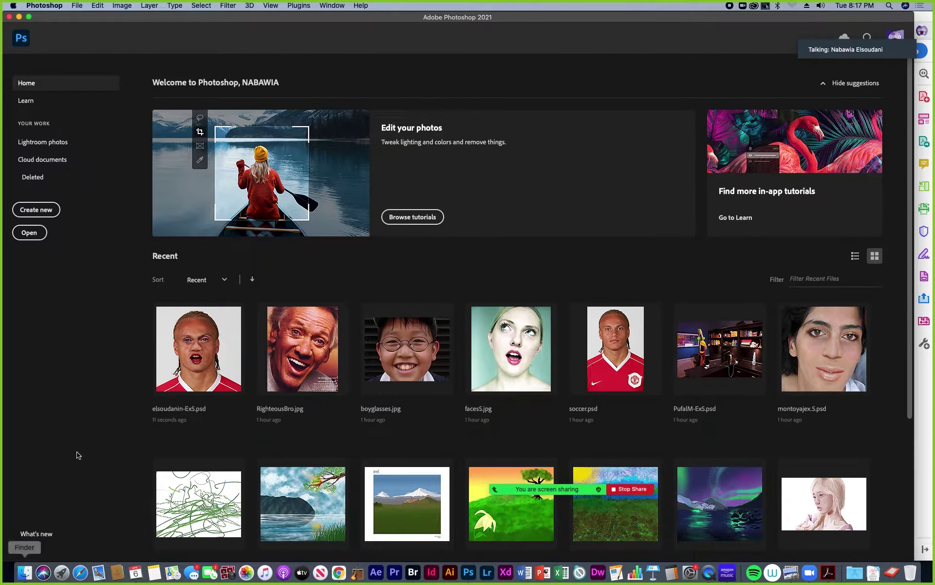
- Look through the images in the Exercise 5 Fruits and Sorts folder in Finder, shown as enlarged icons
left_click(25, 574)
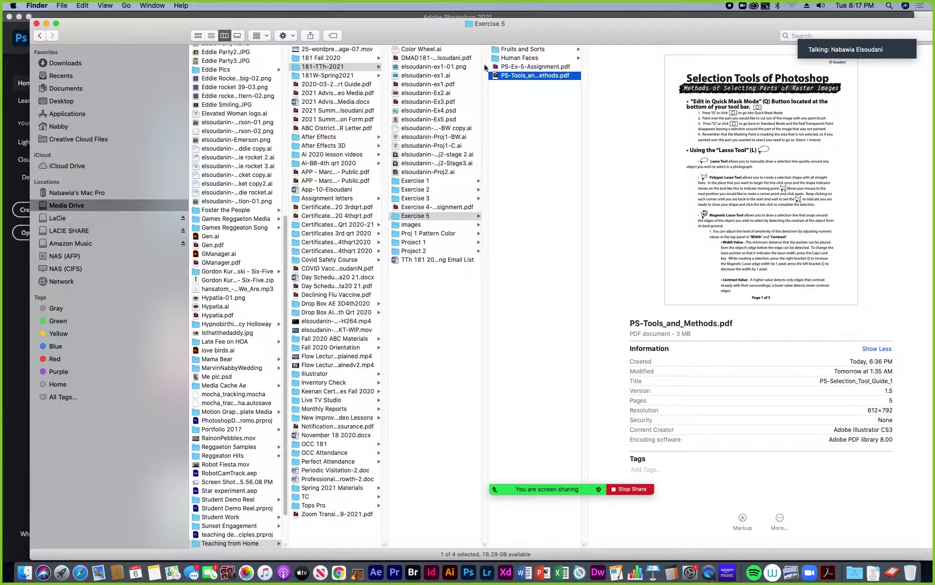
left_click(511, 51)
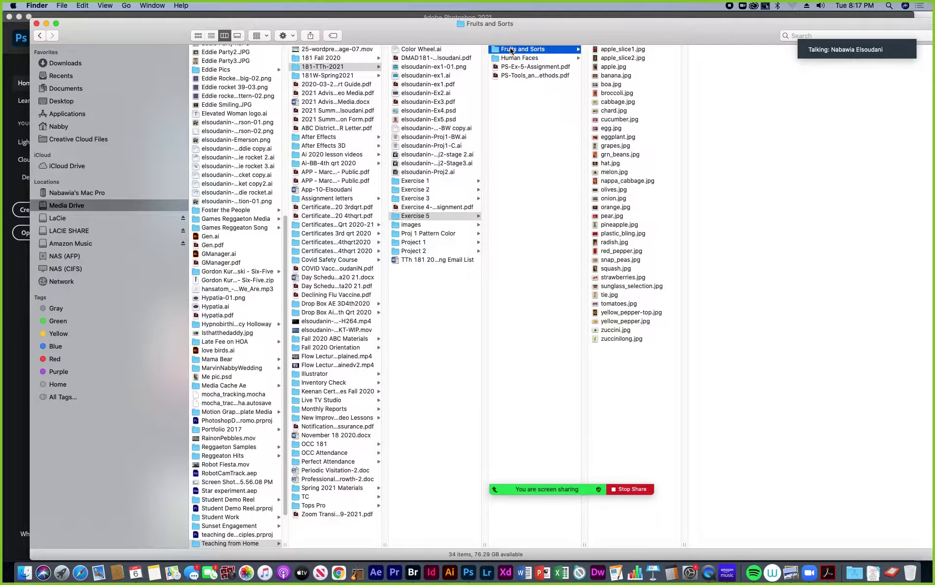
left_click(616, 138)
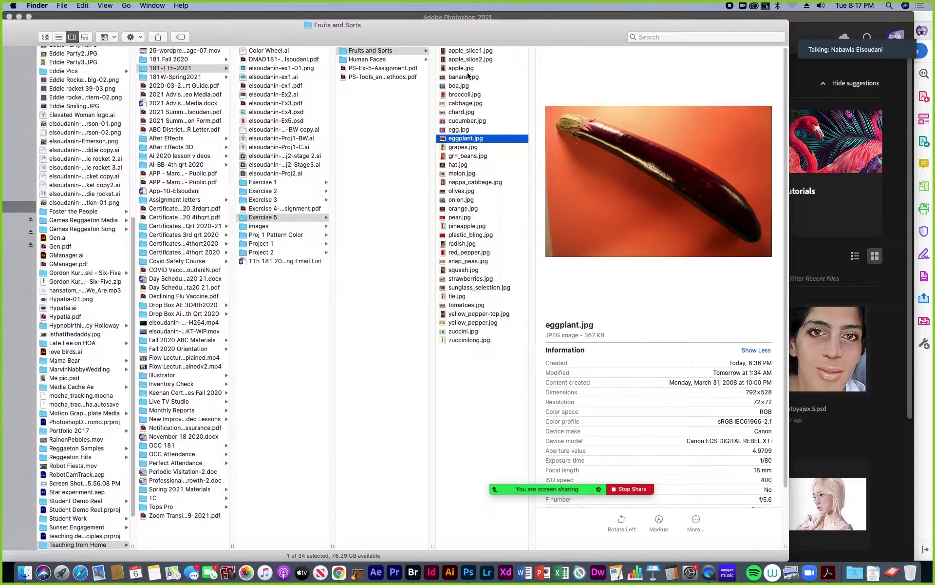
double_click(453, 39)
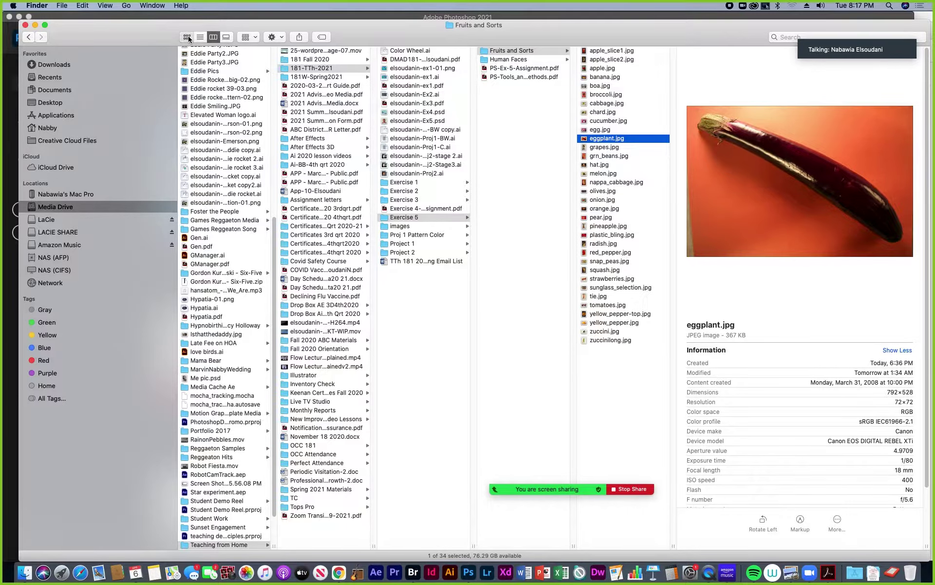
left_click(187, 37)
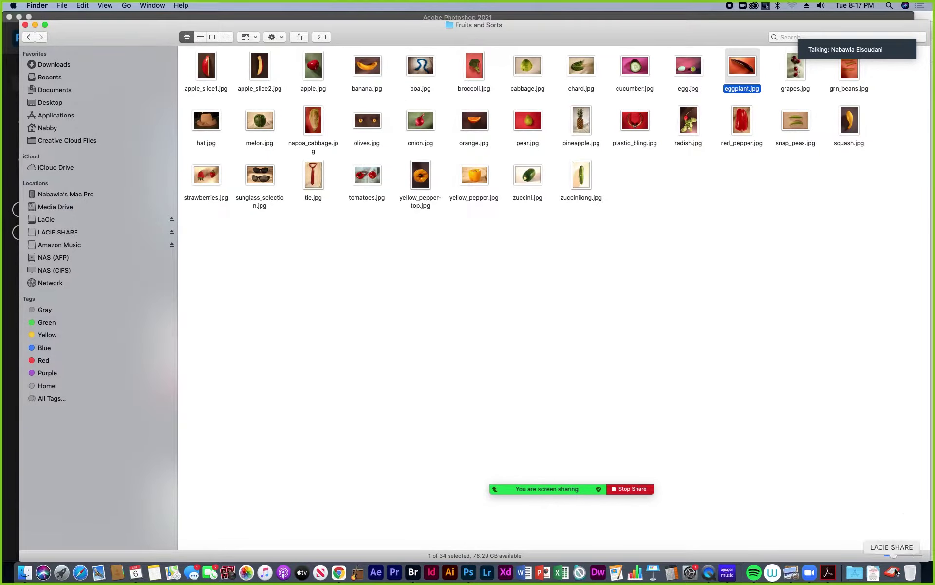
left_click_drag(894, 556, 909, 556)
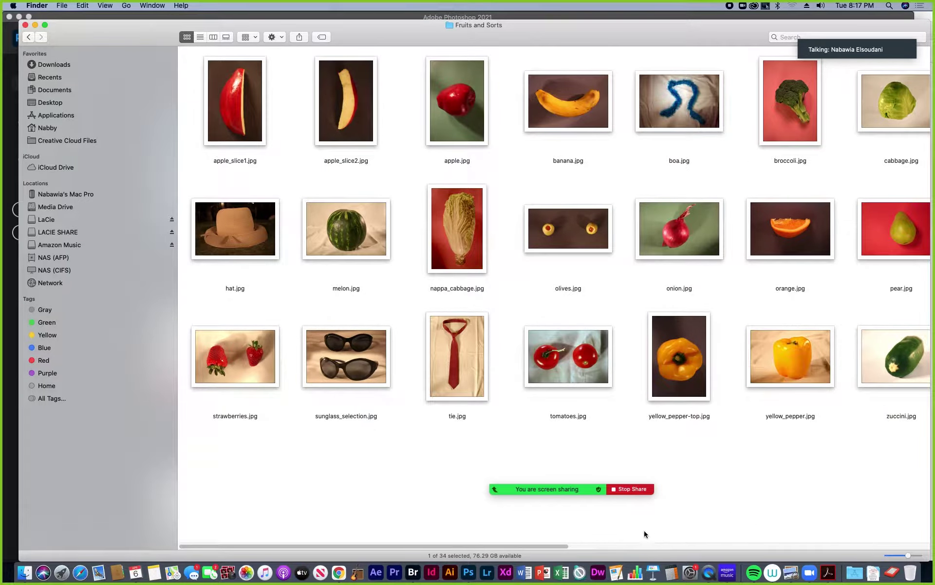
- Switch to Adobe Bridge and, from the Fruits and Sorts folder, open banana.jpg and olives.jpg in Photoshop
left_click(413, 572)
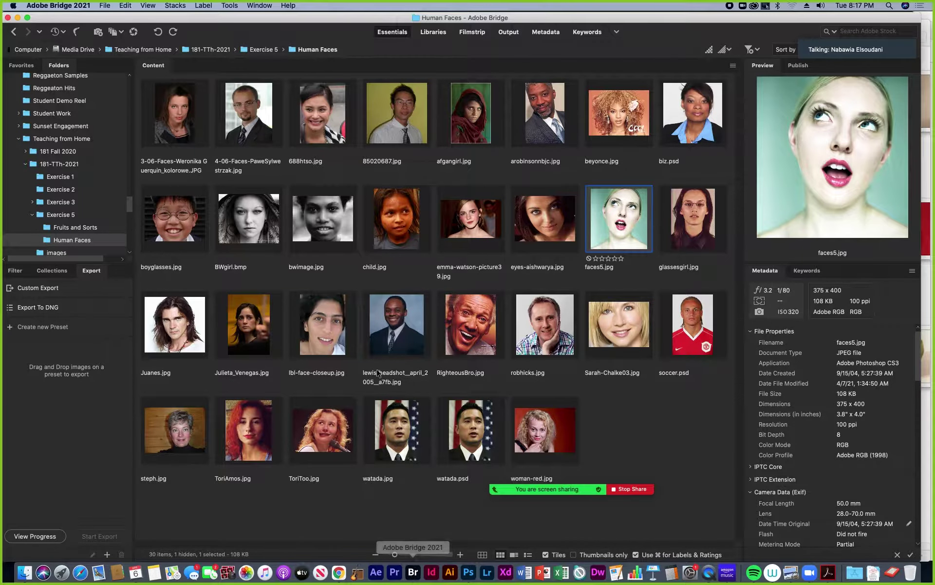
left_click(62, 228)
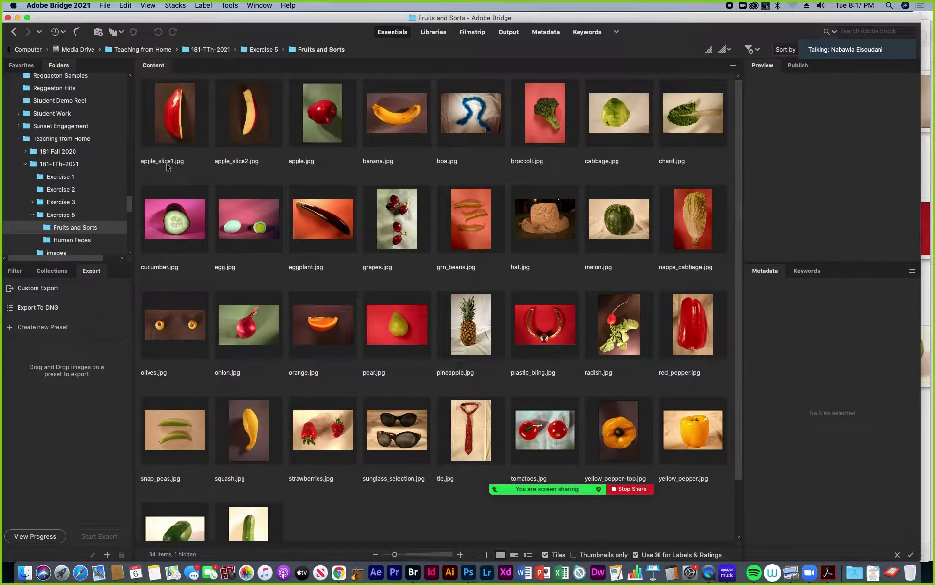
double_click(397, 118)
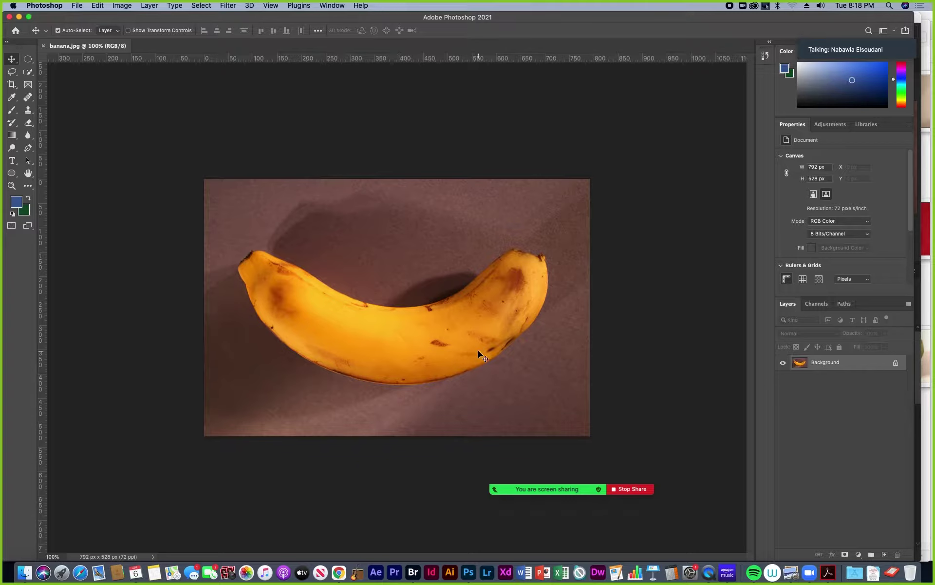
left_click(413, 572)
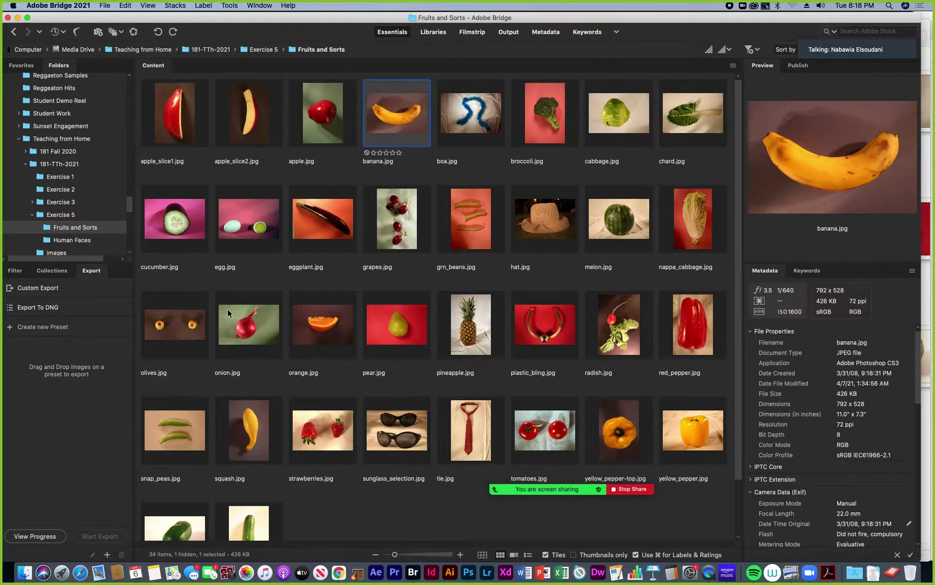
double_click(180, 328)
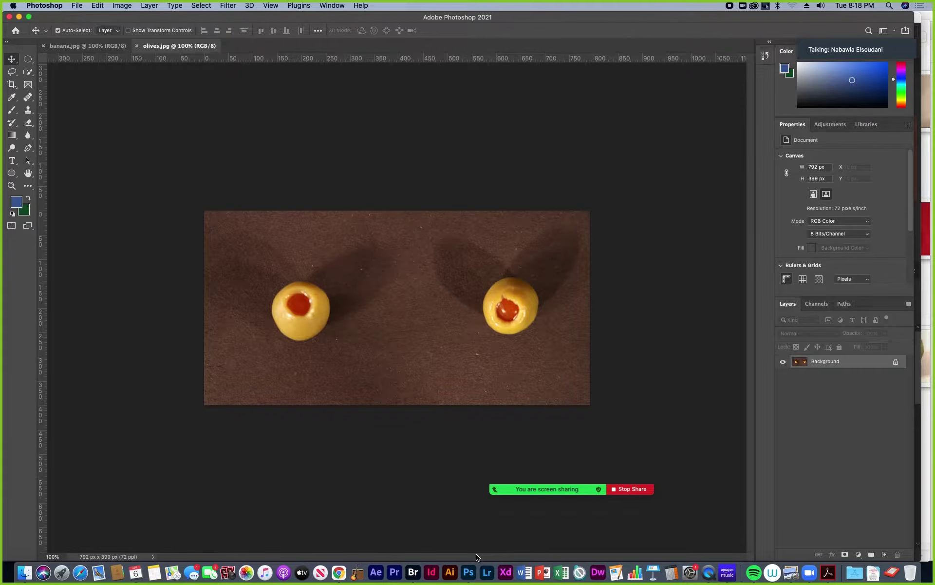
- Return to Bridge and look over the remaining Fruits and Sorts thumbnails
left_click(413, 578)
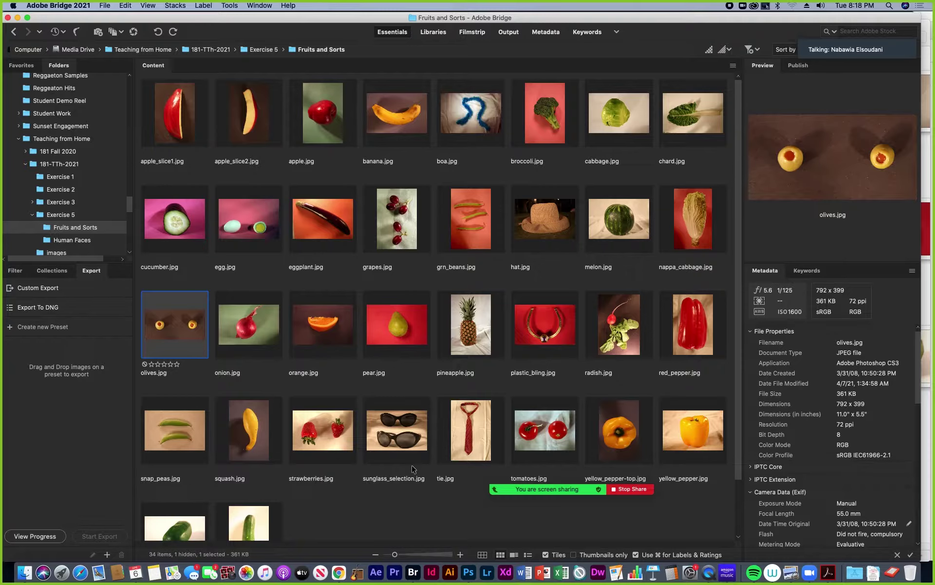
scroll(411, 468, "down", 3)
scroll(413, 469, "up", 3)
left_click(810, 574)
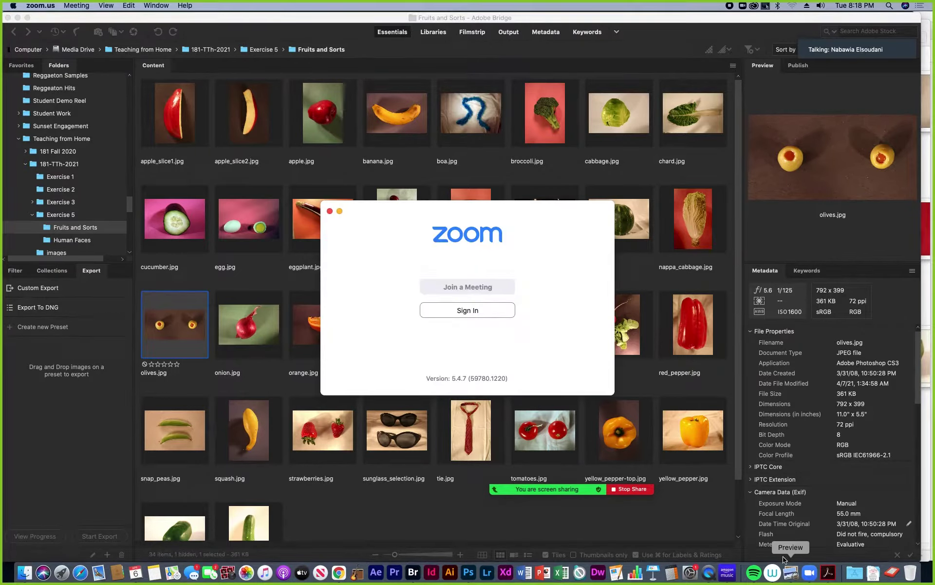
mouse_move(557, 493)
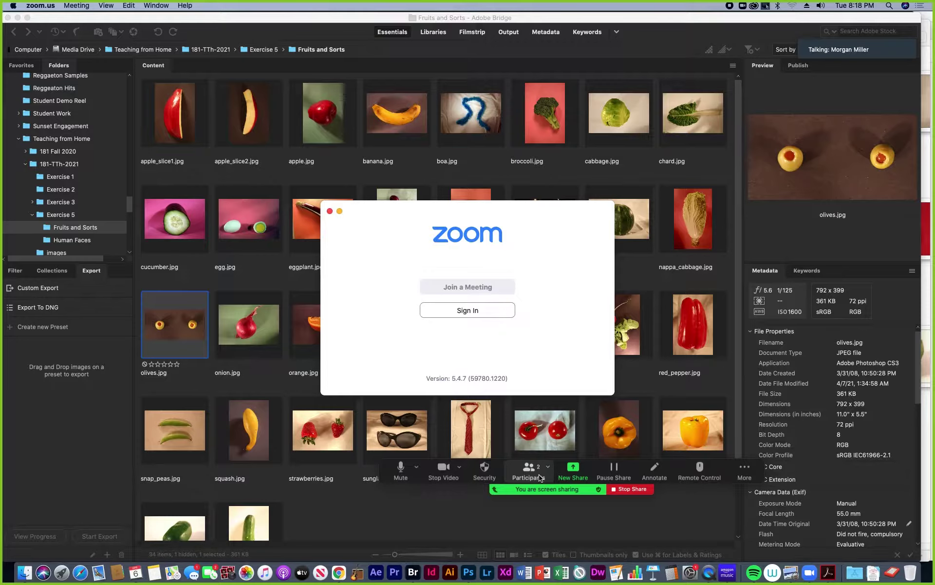
left_click(429, 509)
- Open red_pepper.jpg and melon.jpg in Photoshop from the Fruits and Sorts folder in Bridge
left_click(692, 336)
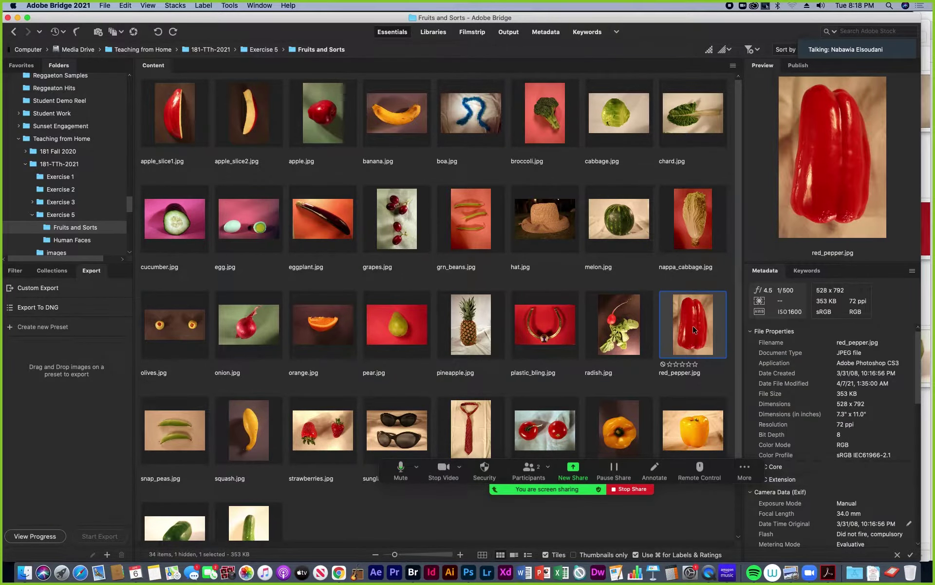
double_click(695, 329)
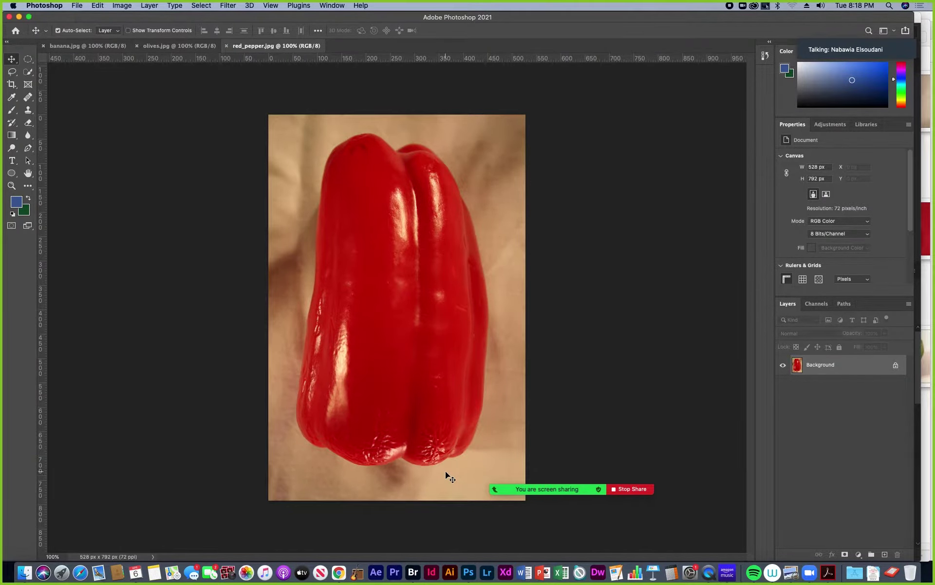
left_click(414, 572)
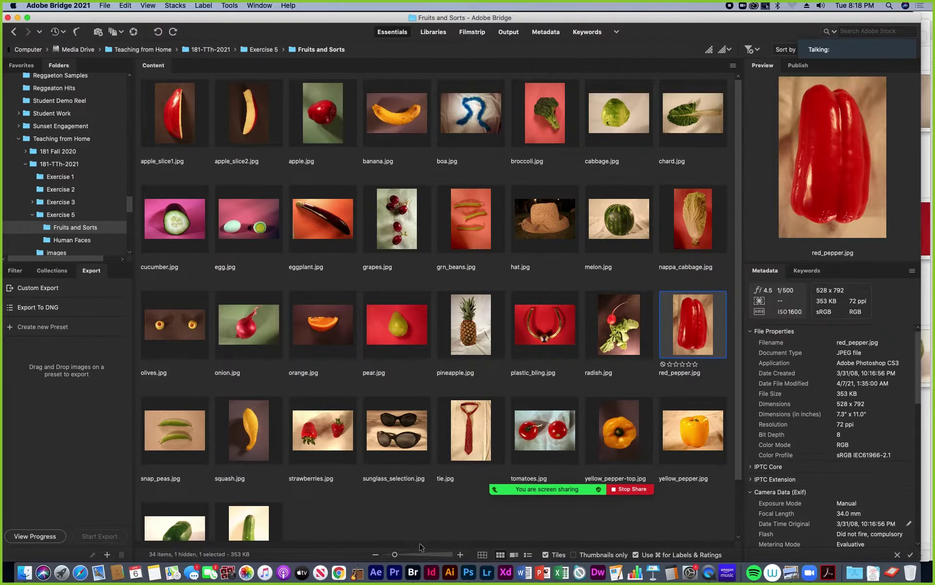
scroll(424, 524, "down", 3)
scroll(424, 526, "up", 3)
left_click(624, 227)
double_click(624, 227)
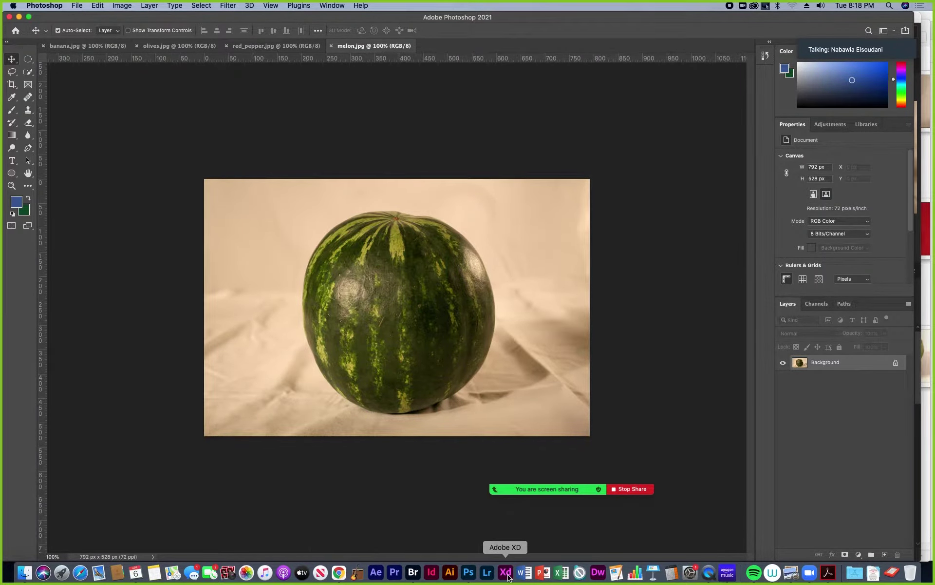
- Review the open banana, olives, red pepper and melon images one after another
left_click(86, 47)
left_click(162, 46)
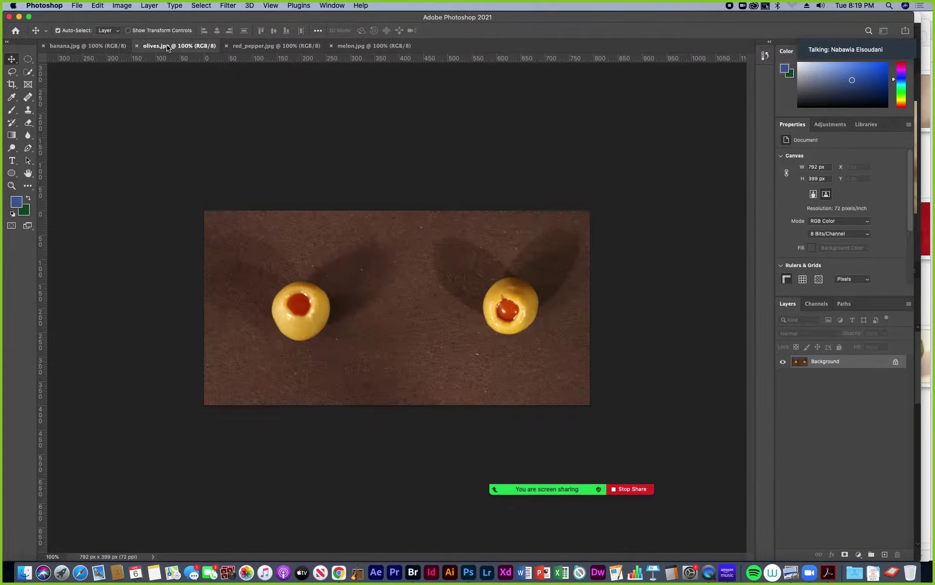
left_click(262, 46)
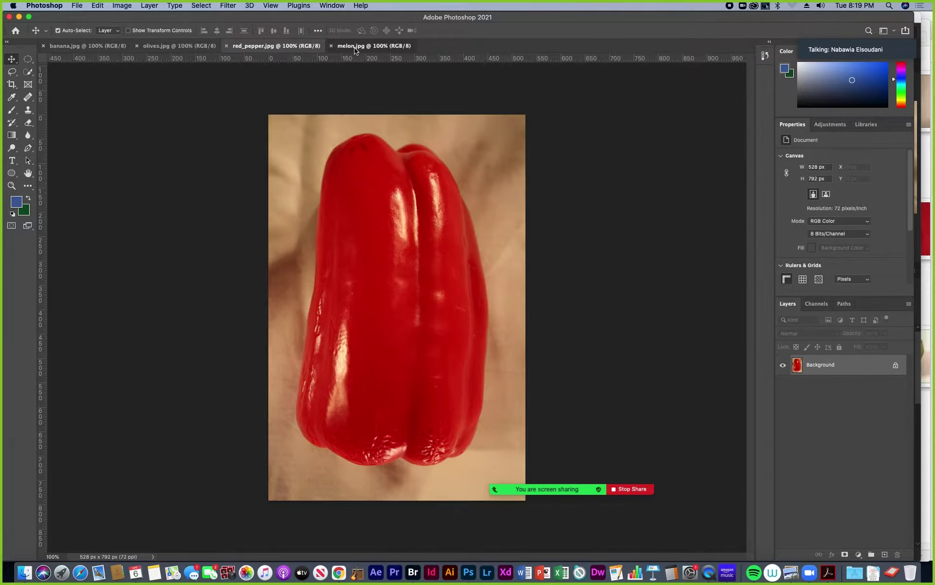
left_click(354, 46)
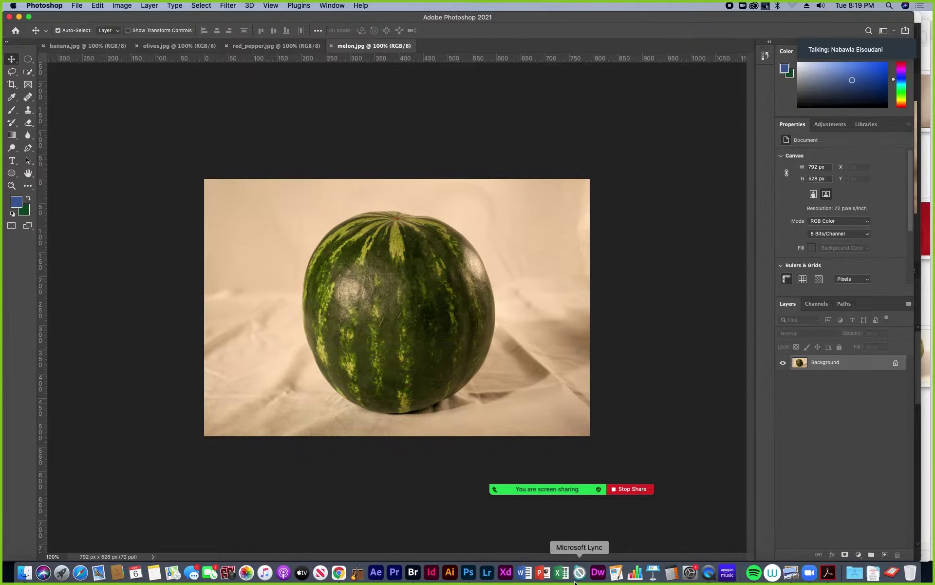
- Switch to Bridge, select strawberries.jpg and hat.jpg together, and open both in Photoshop
left_click(413, 576)
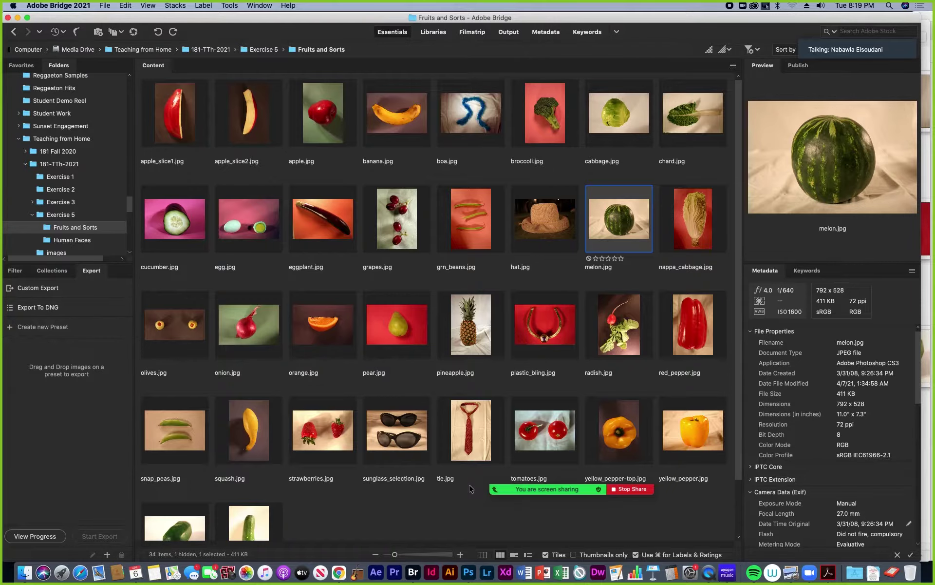
scroll(471, 488, "down", 3)
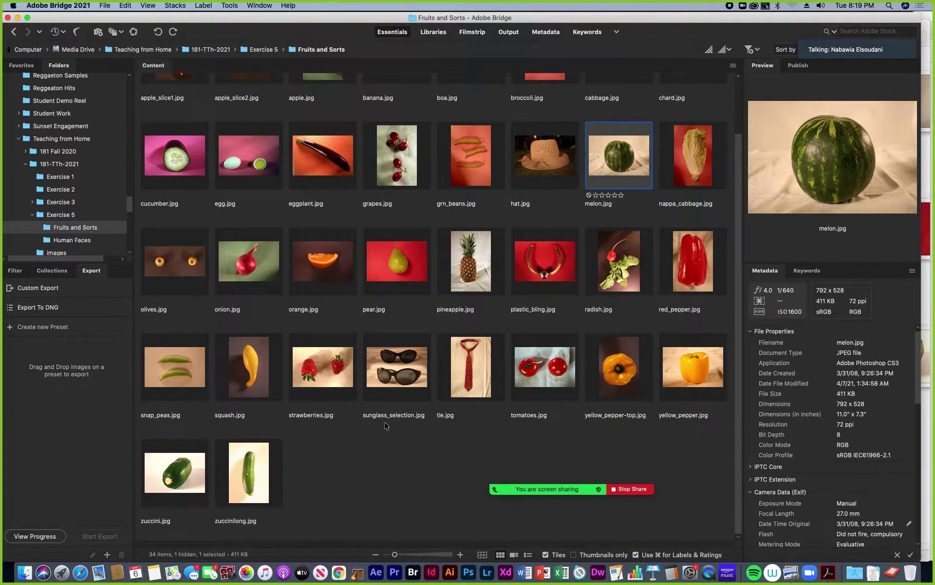
left_click(333, 370)
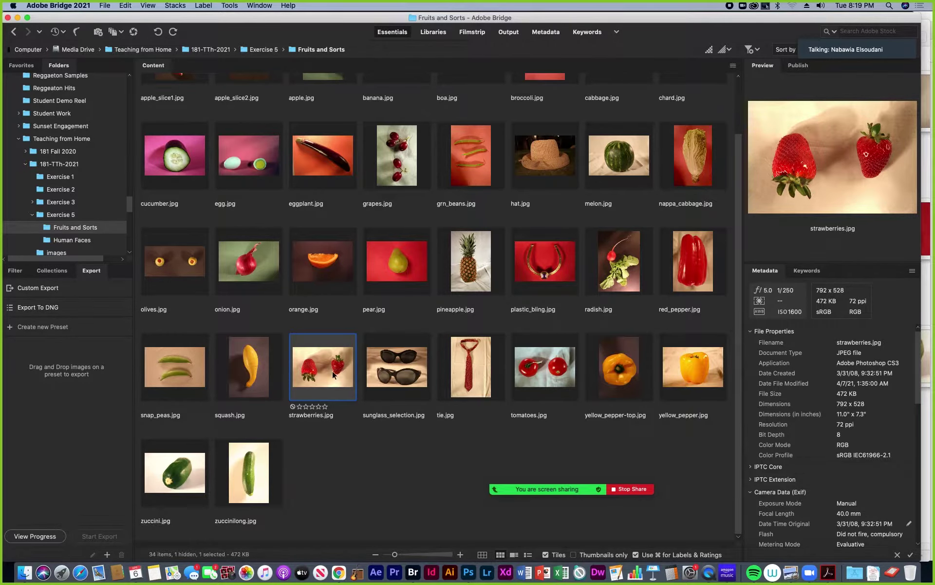
scroll(339, 420, "up", 2)
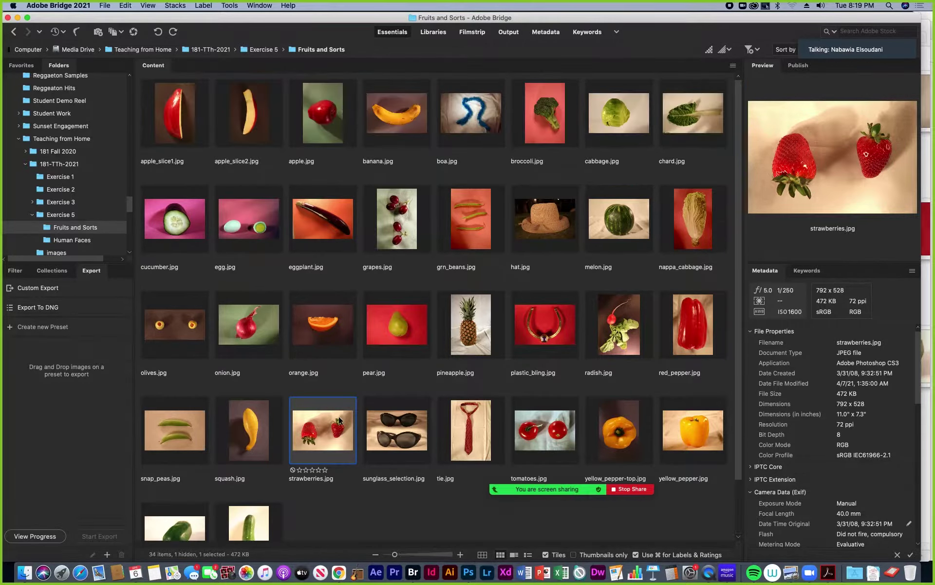
left_click(540, 234, "super")
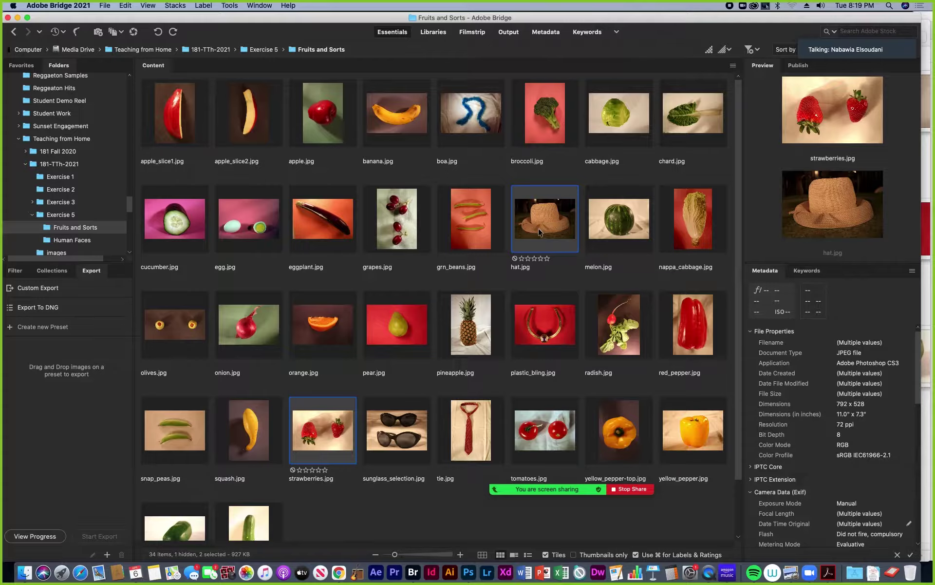
double_click(539, 230)
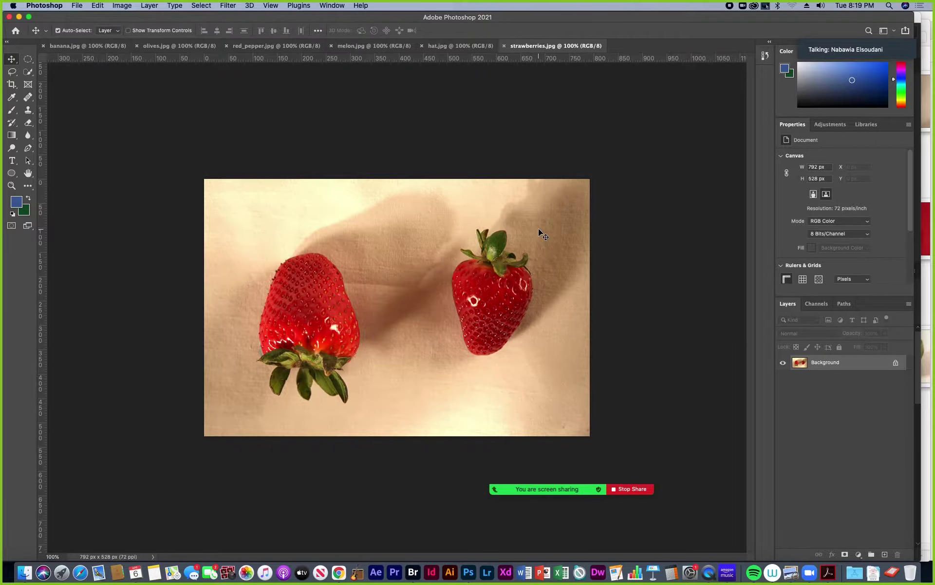
- Look through the open banana, olives, red pepper, melon, hat and strawberries images, comparing the hat with the strawberries
left_click(103, 47)
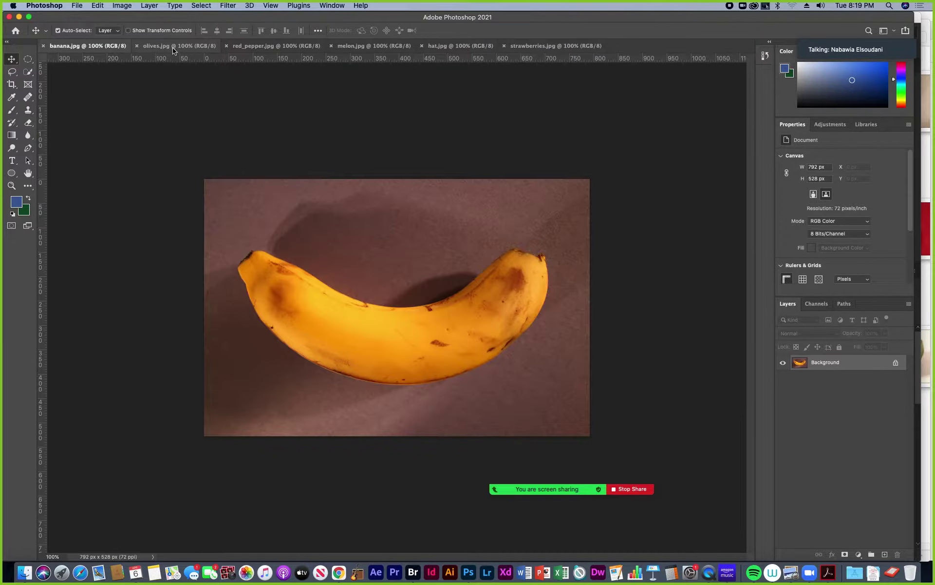
left_click(173, 47)
left_click(275, 46)
left_click(354, 47)
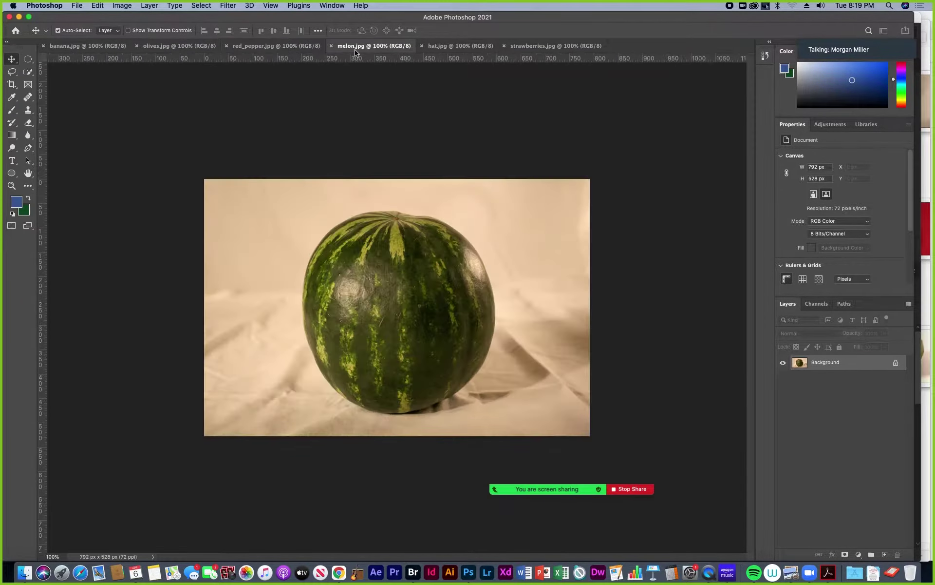
left_click(441, 46)
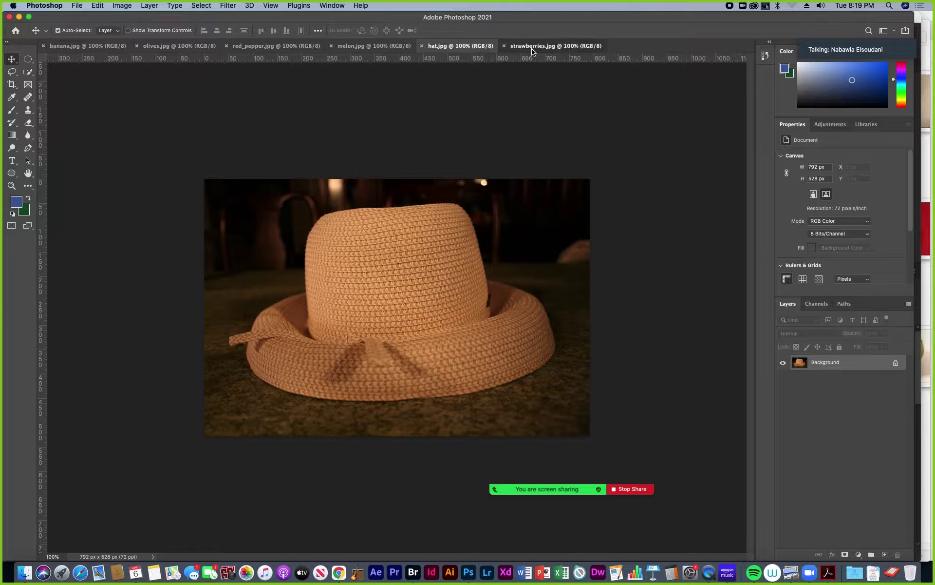
left_click(530, 46)
left_click(457, 47)
left_click(524, 48)
left_click(456, 47)
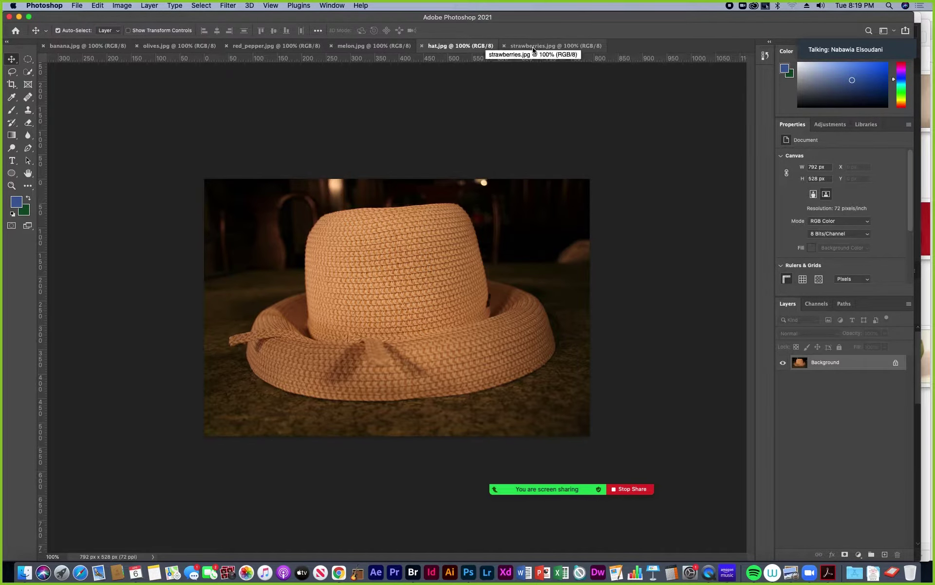
left_click(533, 49)
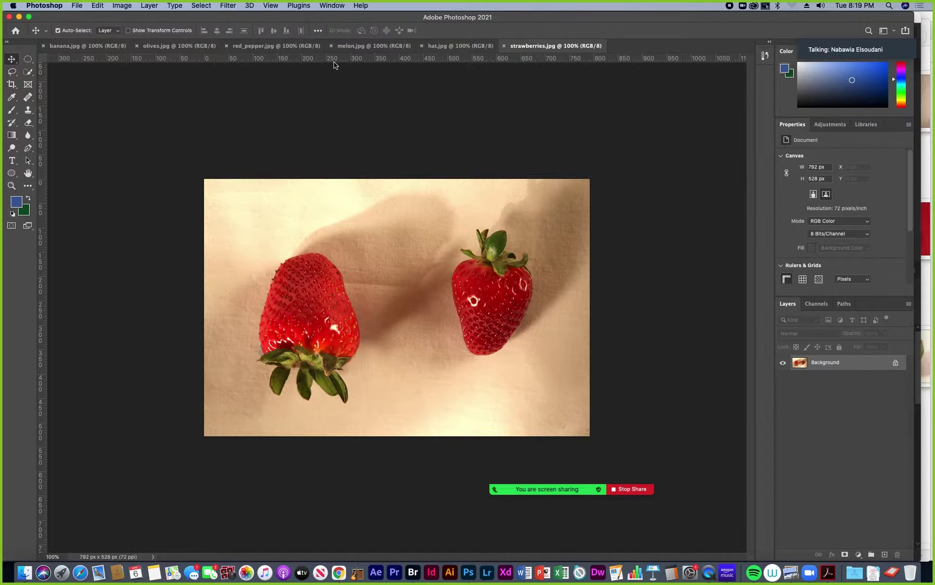
left_click(80, 47)
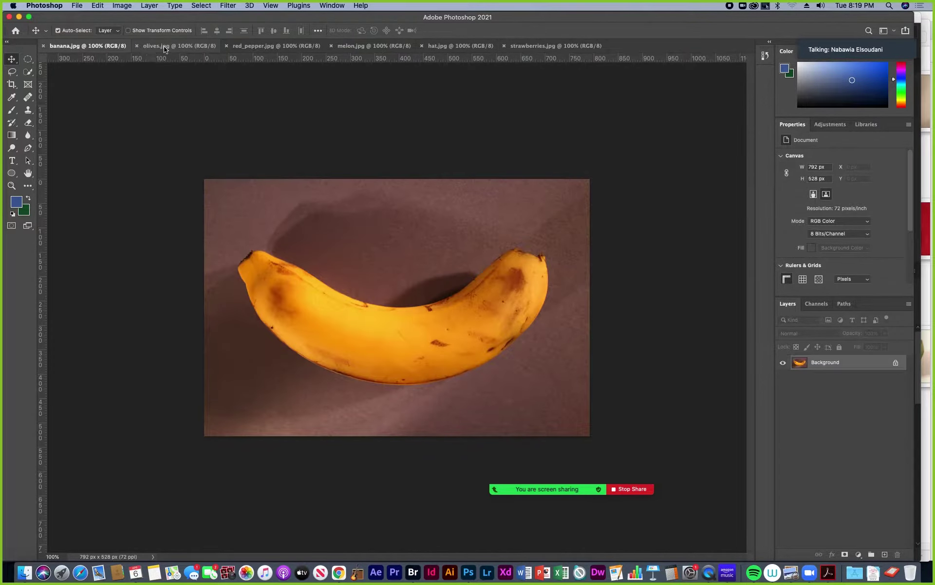
left_click(192, 49)
left_click(302, 47)
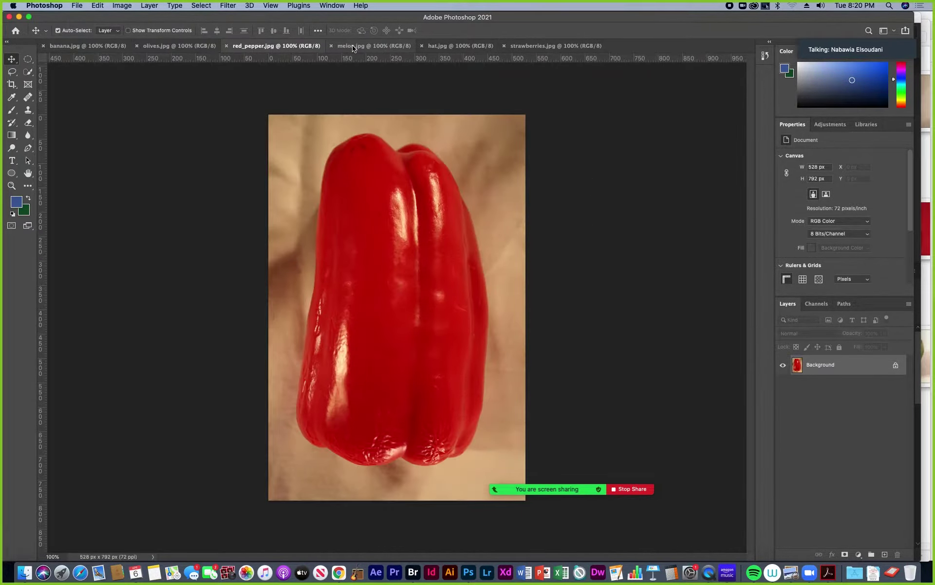
left_click(375, 47)
left_click(461, 46)
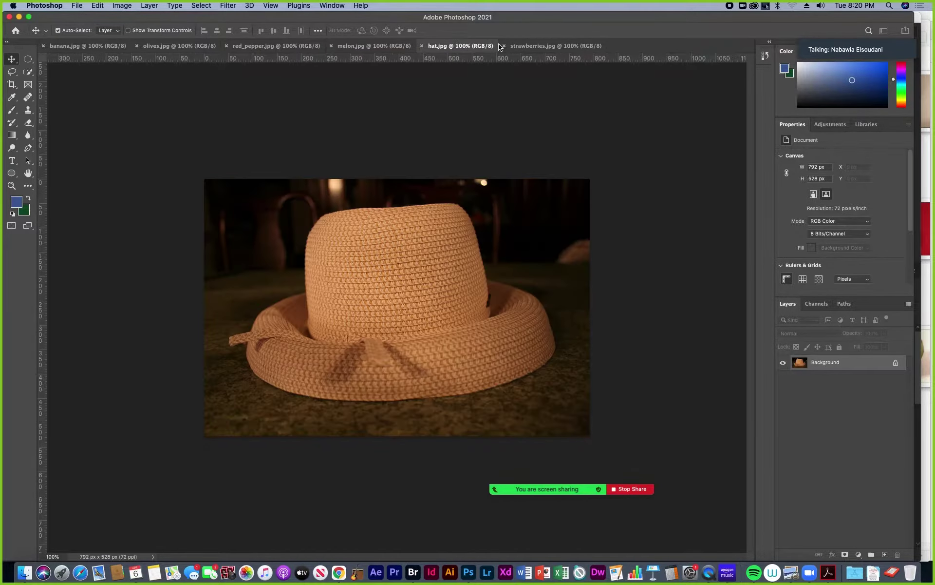
left_click(545, 47)
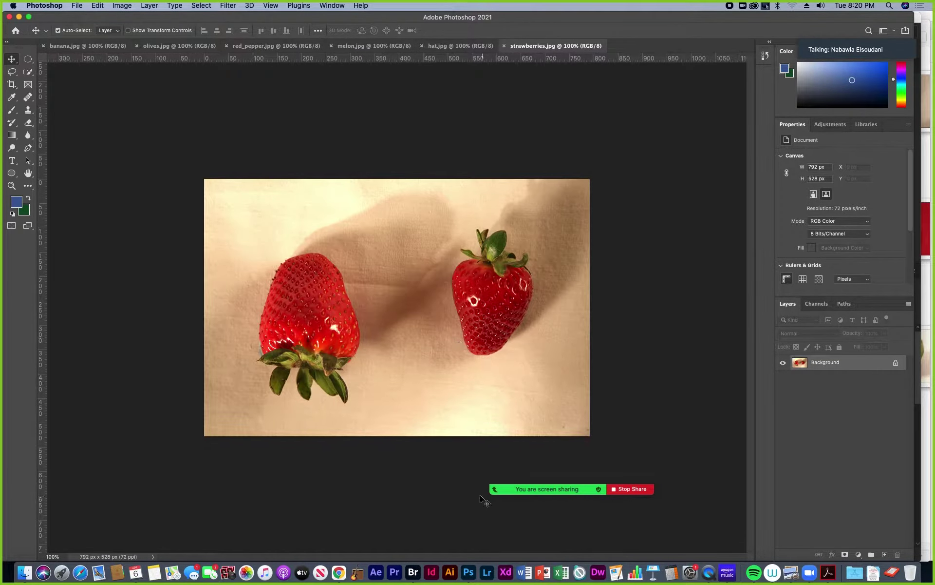
- Switch to Bridge and open zuccini.jpg from the Fruits and Sorts folder in Photoshop
left_click(414, 573)
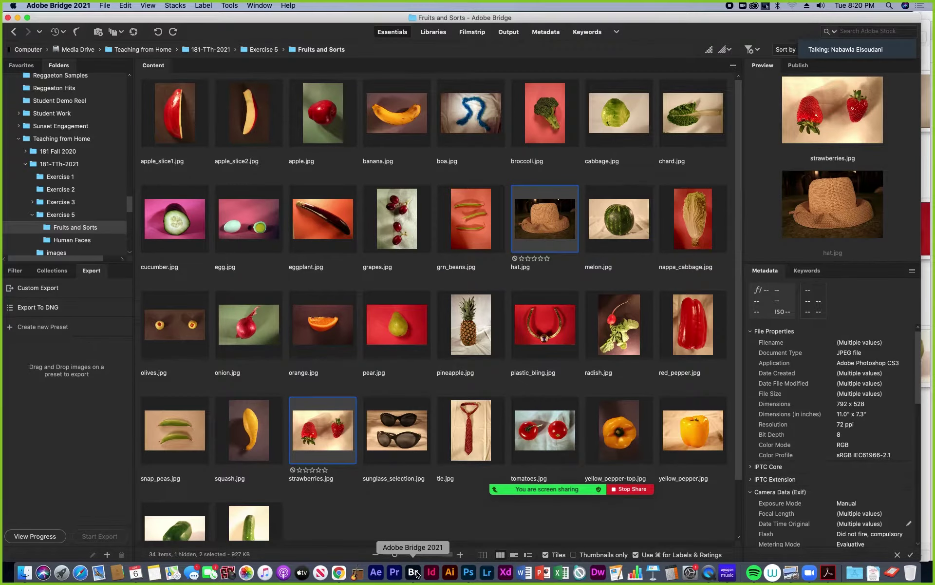
scroll(186, 487, "down", 3)
left_click(175, 479)
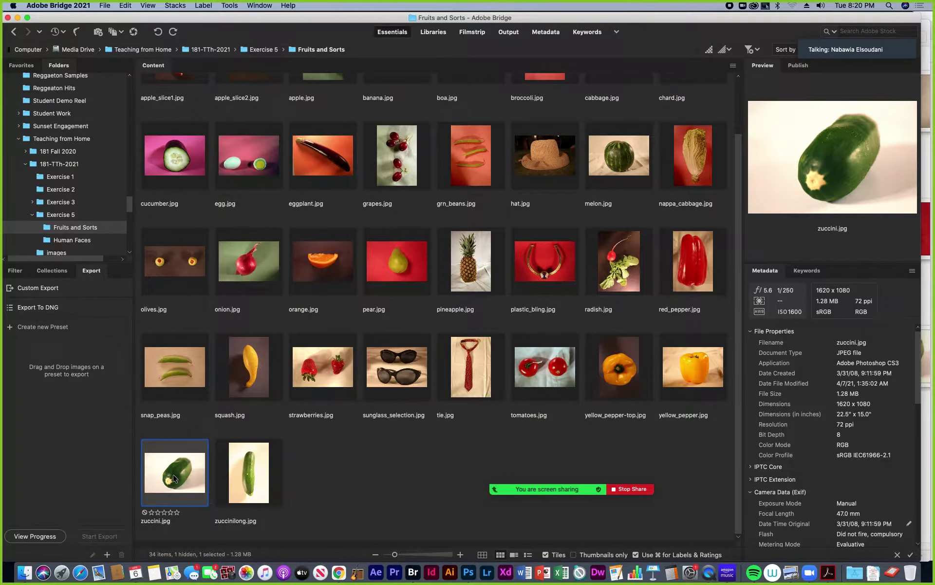
double_click(174, 479)
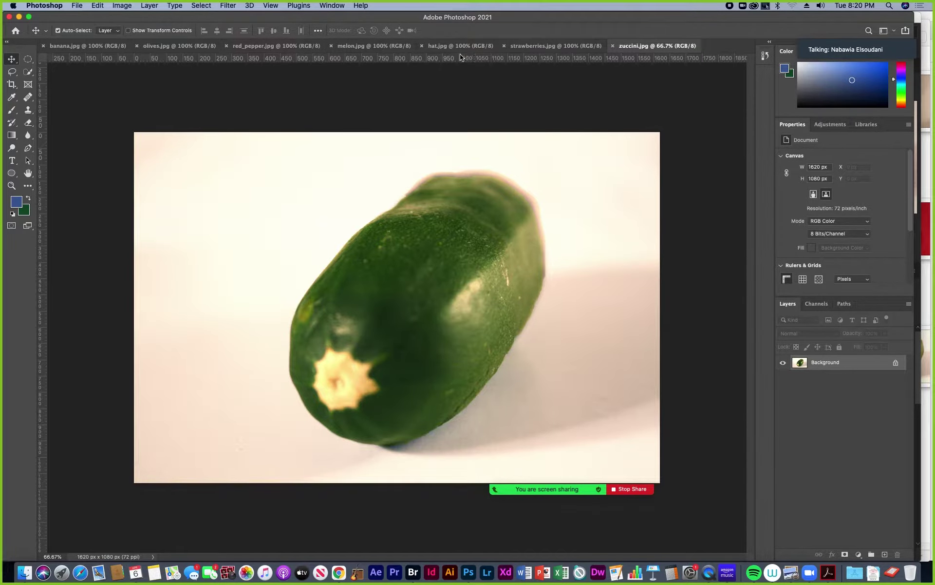
- Select the watermelon in melon.jpg using Select Subject with the Quick Selection tool, and inspect the selection edge up close
left_click(352, 51)
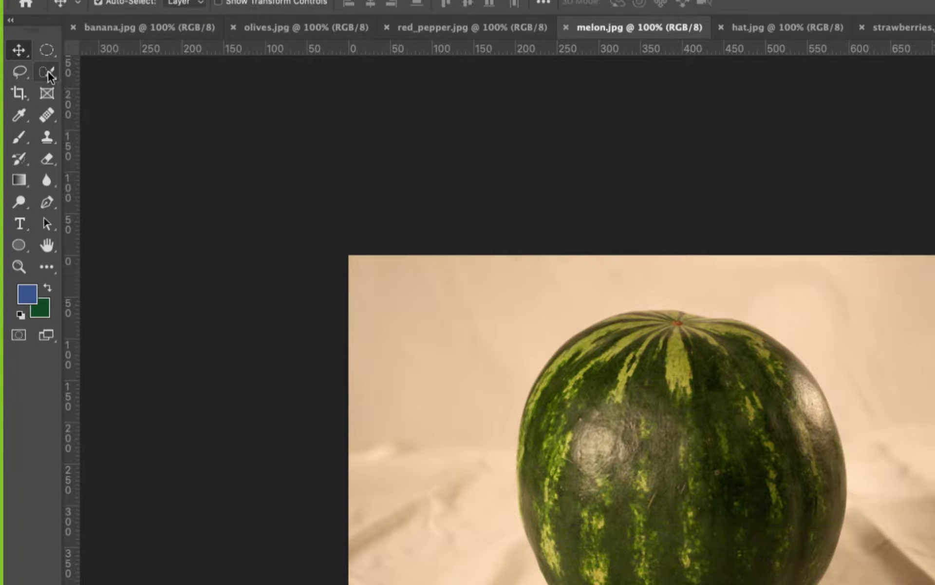
left_click(47, 72)
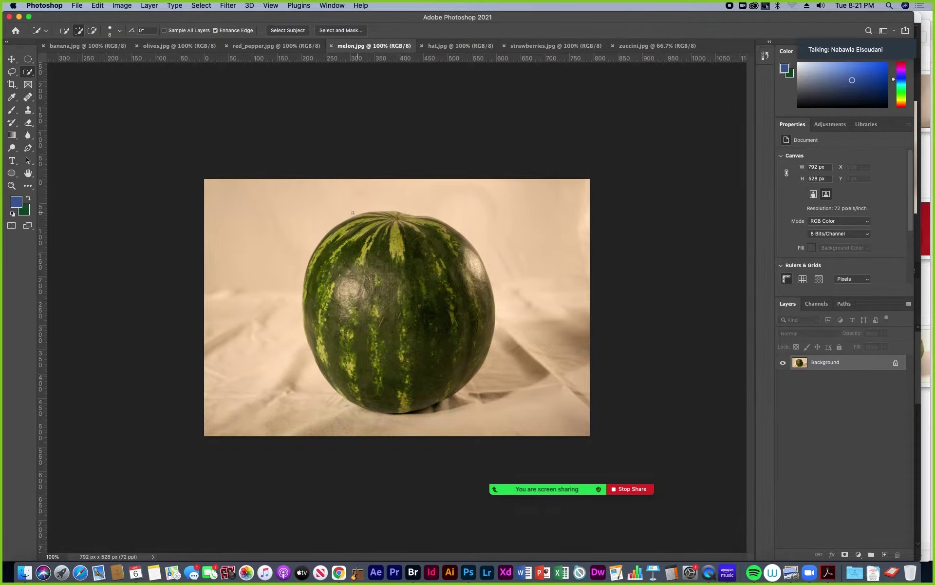
left_click(290, 30)
key("super+equal")
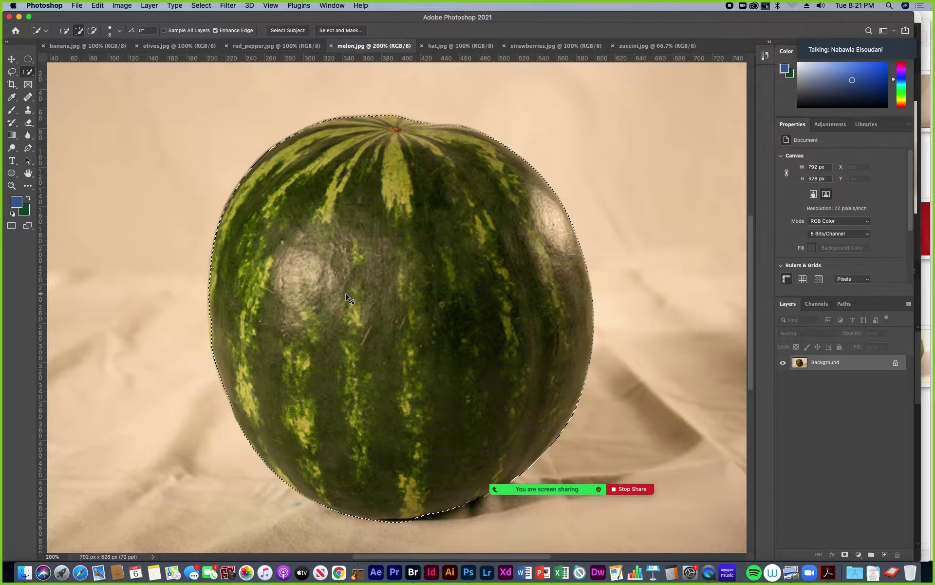
key("super+equal")
left_click_drag(357, 302, 359, 320)
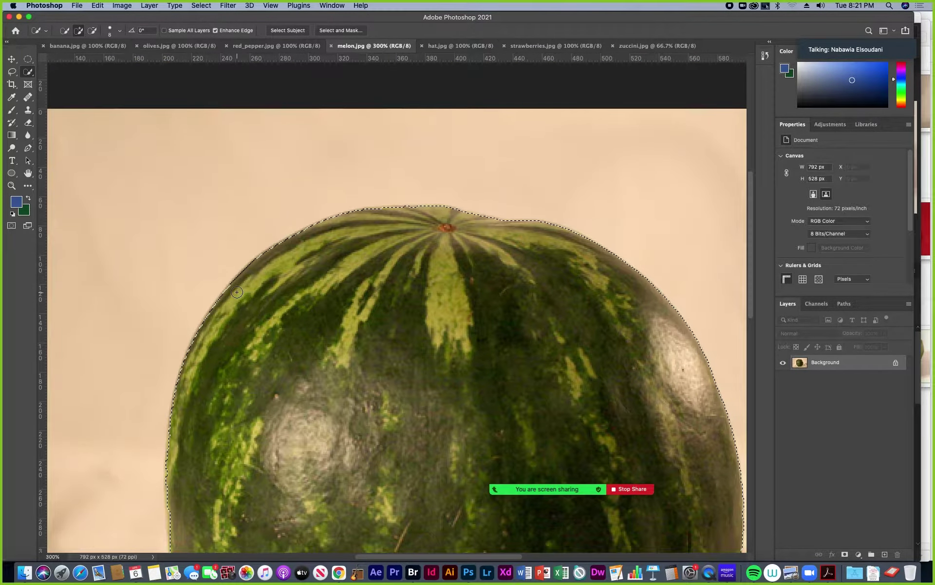
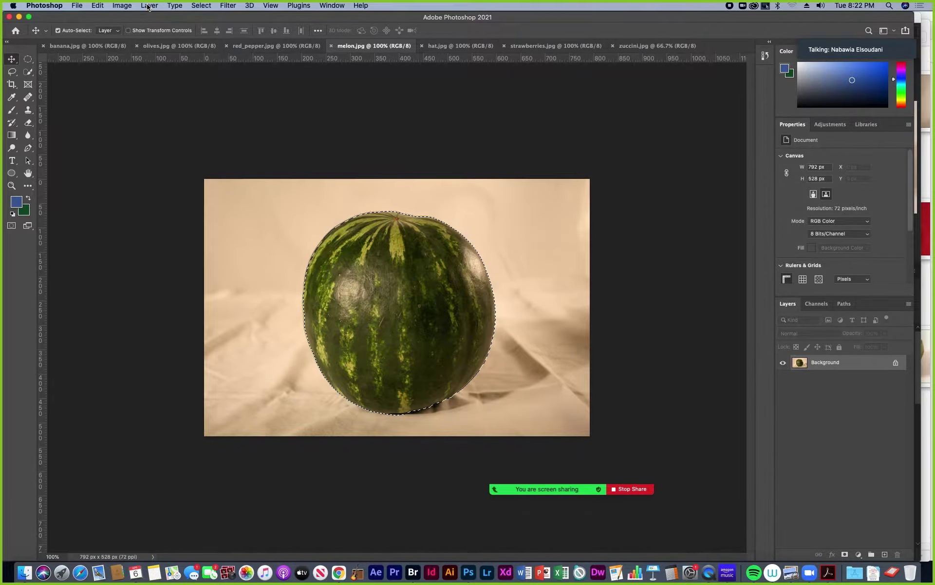
- Copy the selected melon to a new layer and check the cutout by hiding and reshowing the Background layer
left_click(97, 6)
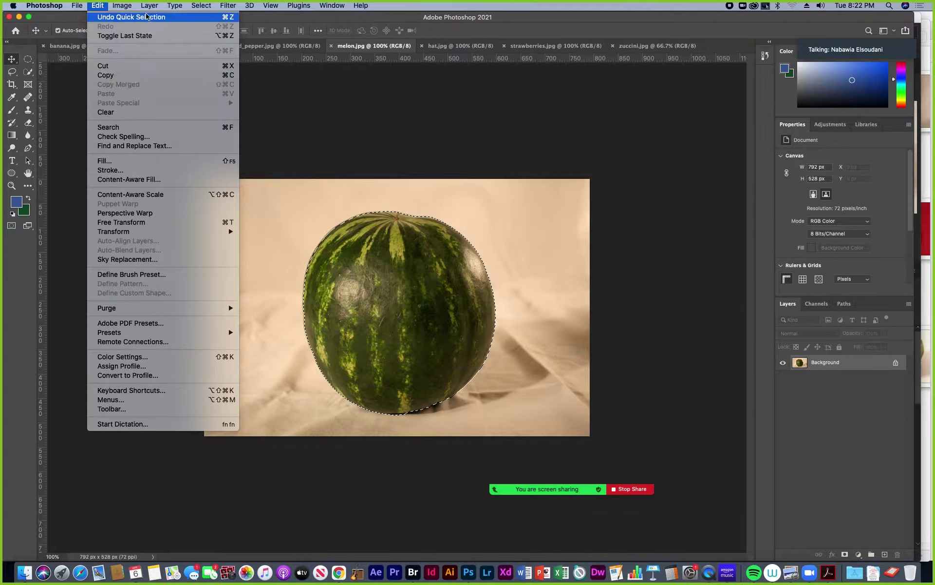
mouse_move(156, 5)
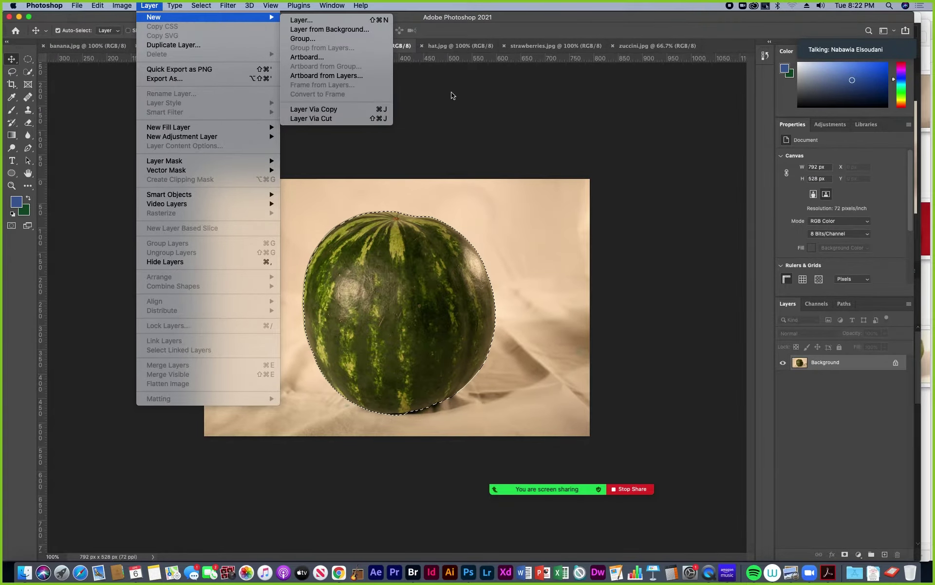
left_click(475, 28)
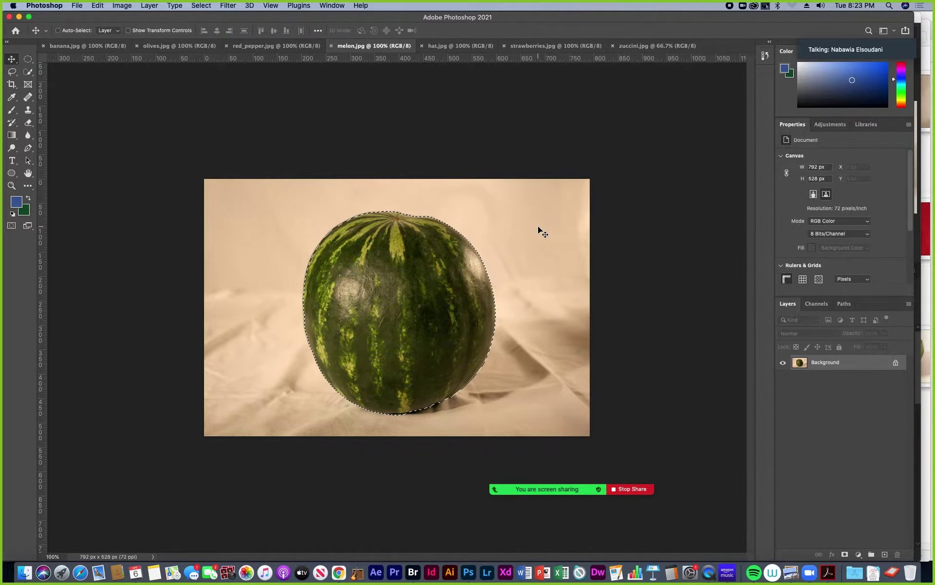
key("super+j")
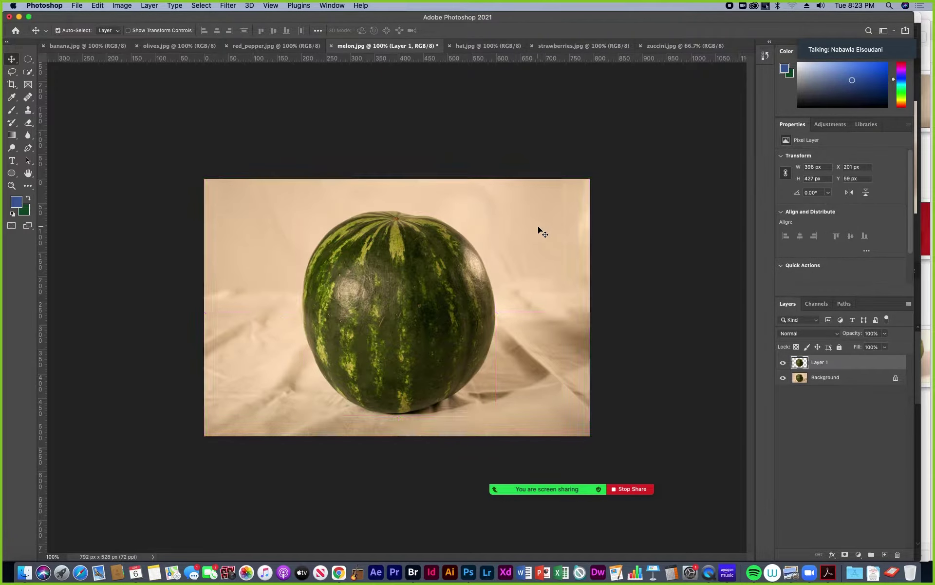
left_click(784, 377)
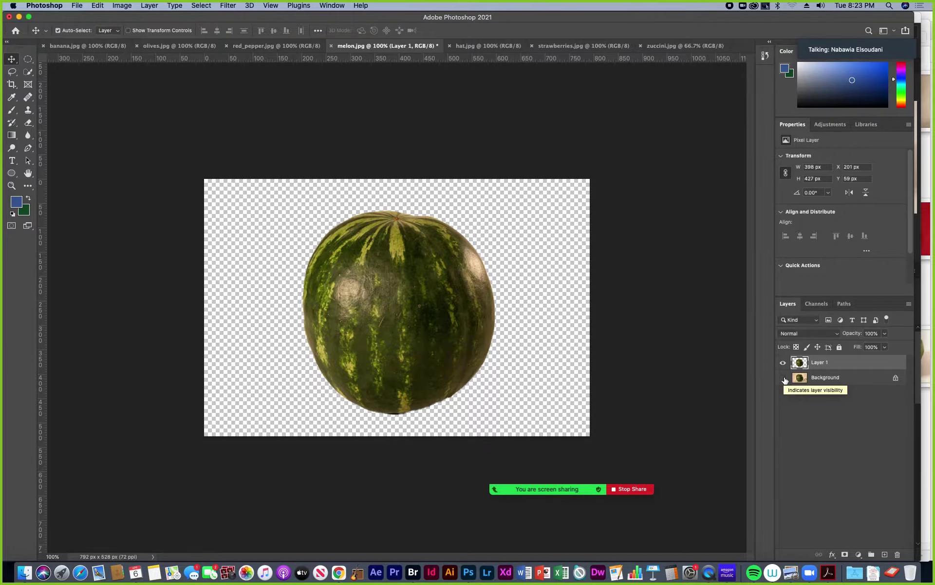
left_click(783, 378)
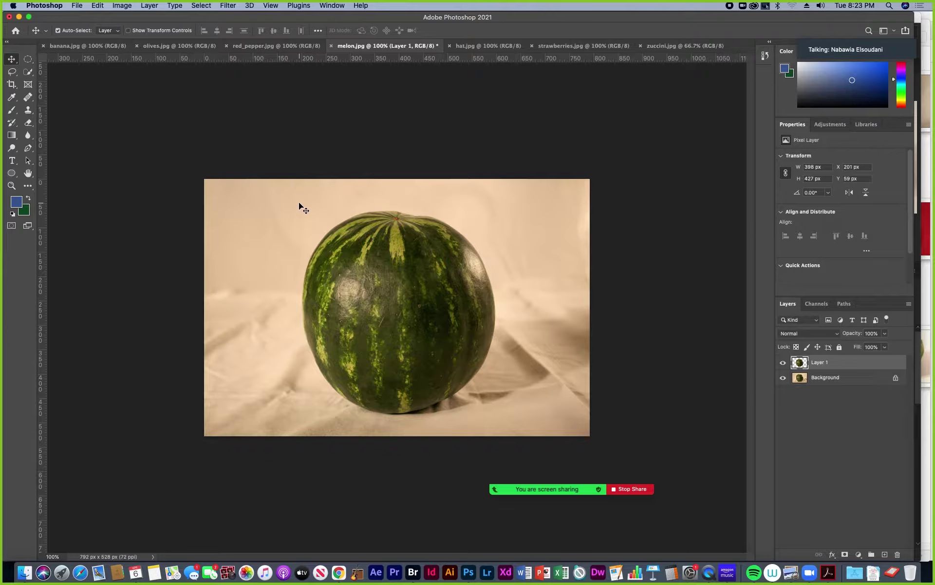
- In the Canvas Size settings, switch the units to inches, set the height to 14 and anchor the image at the top centre
left_click(123, 6)
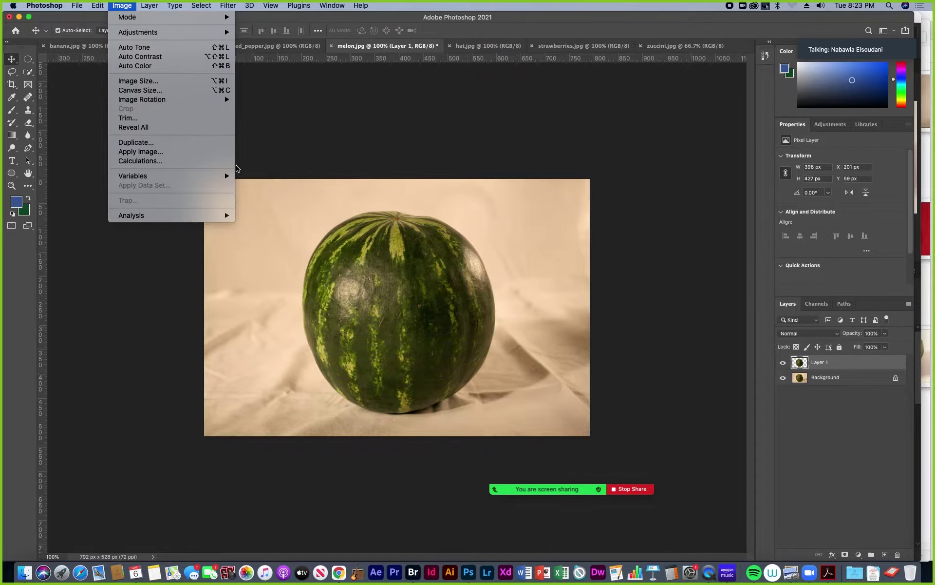
left_click(144, 90)
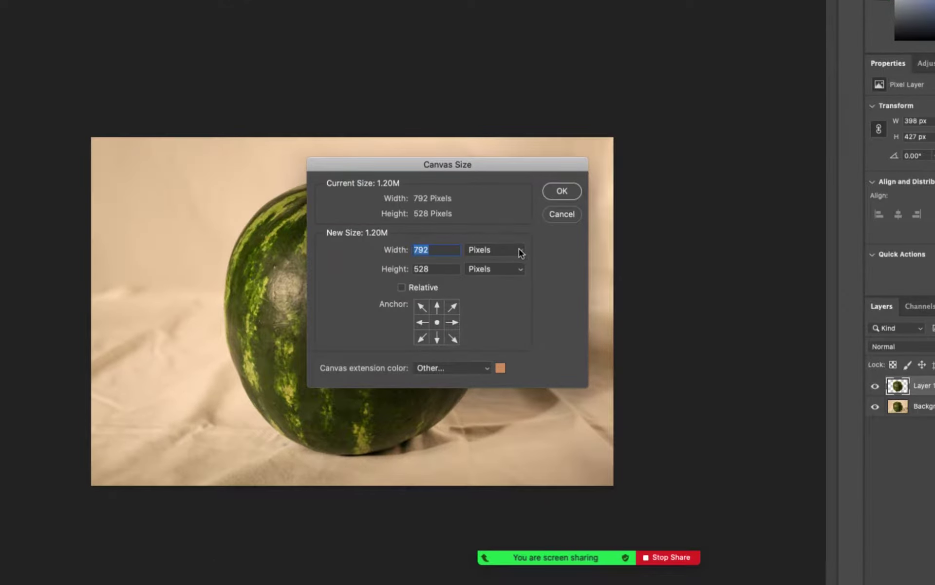
left_click(519, 251)
left_click(500, 260)
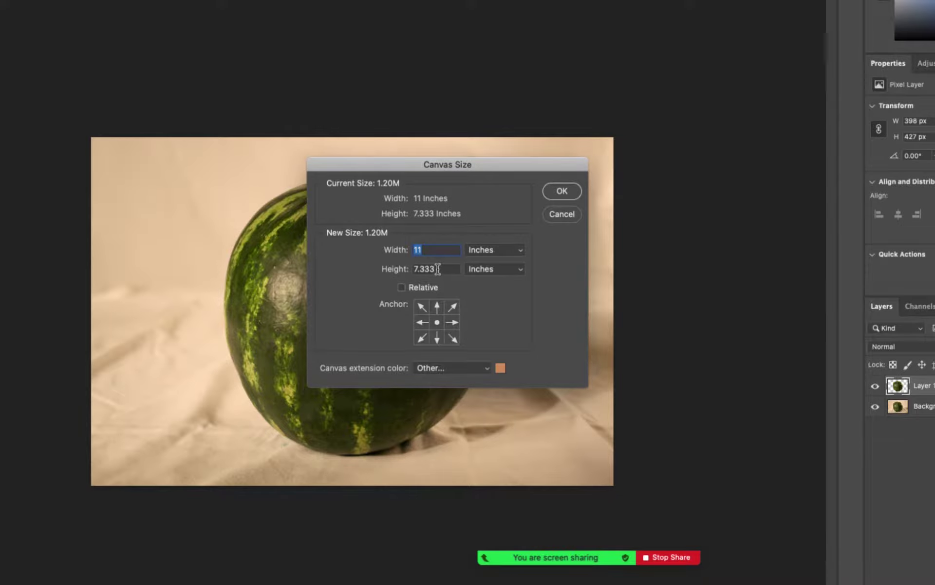
left_click_drag(438, 268, 396, 271)
type("14")
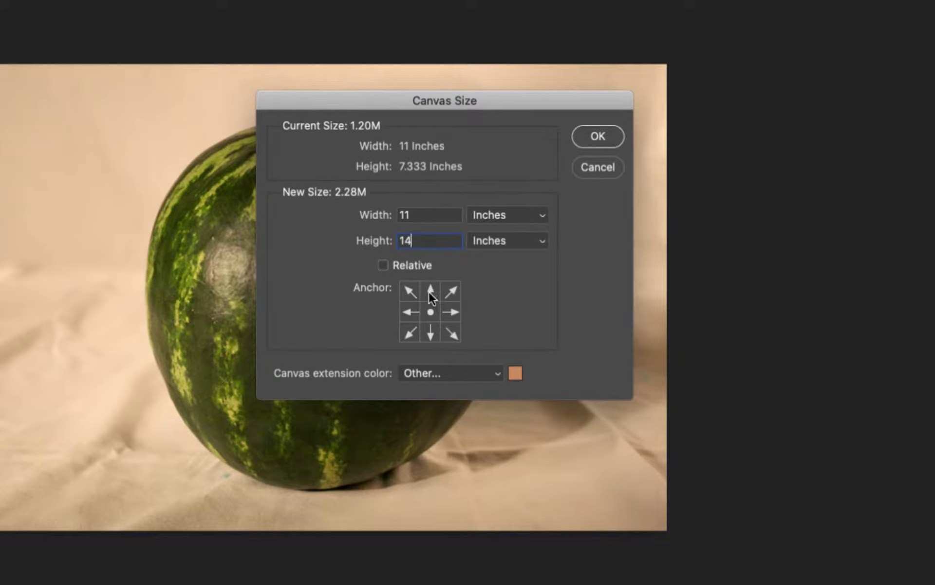
left_click(431, 289)
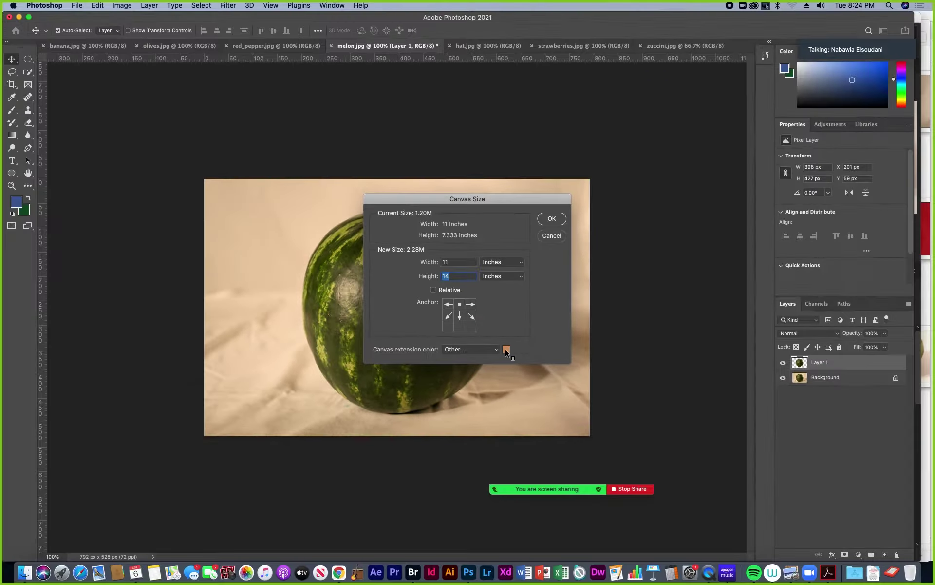
- Apply the canvas resize with Foreground as the extension colour, and hide the Background layer
left_click(496, 349)
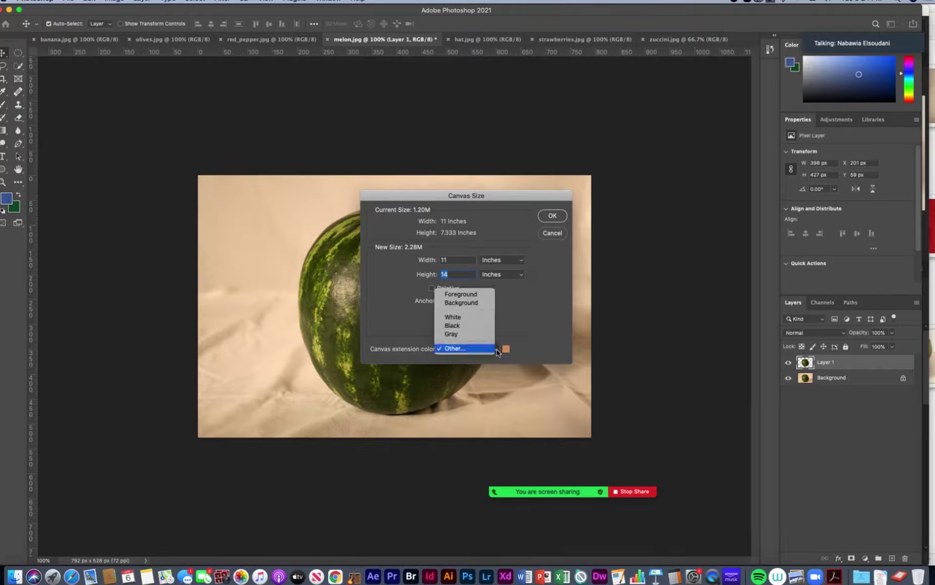
left_click(458, 294)
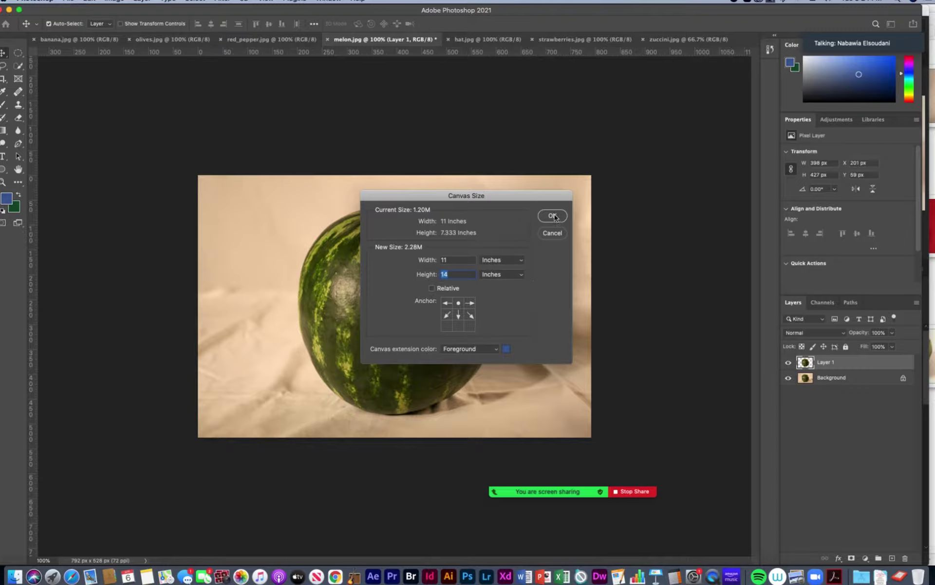
left_click(496, 349)
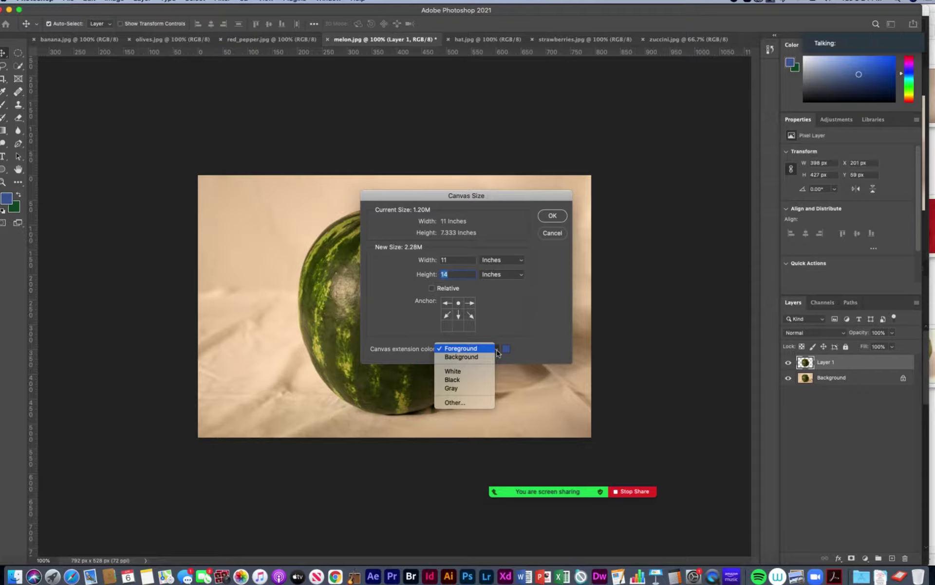
left_click(533, 311)
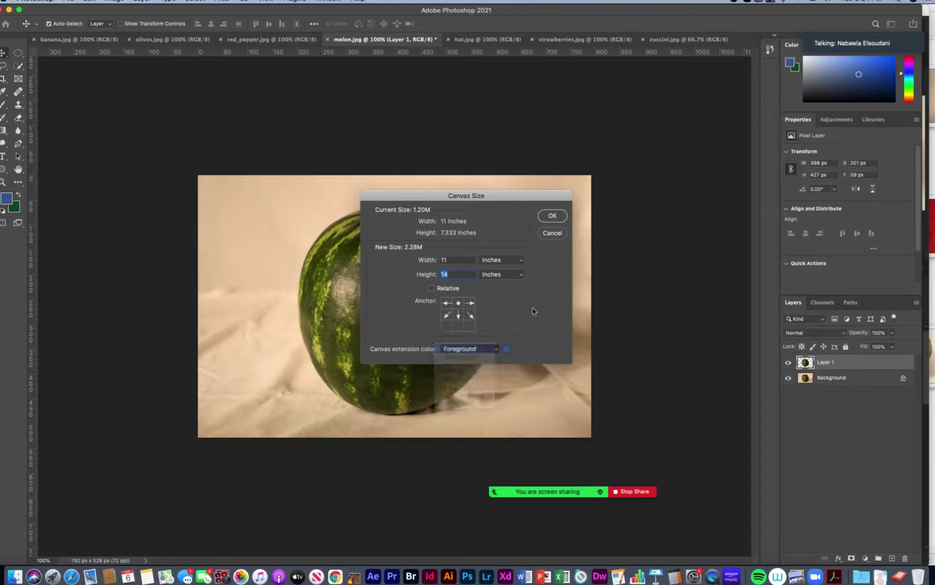
left_click(552, 215)
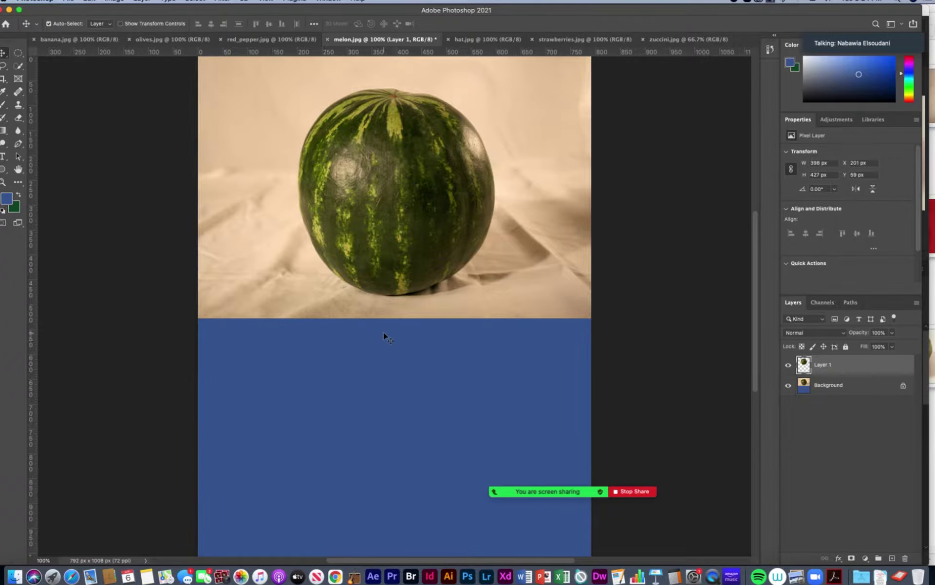
scroll(455, 286, "up", 2)
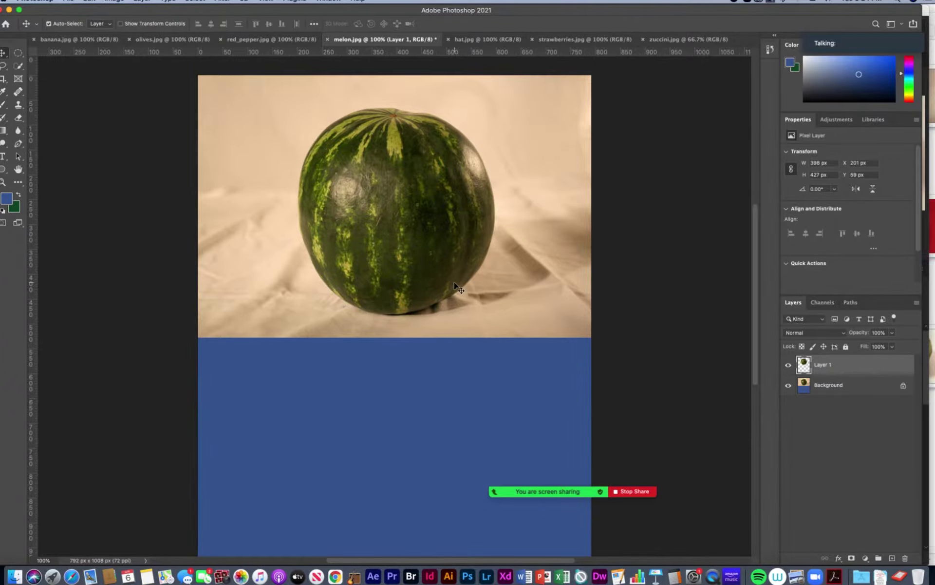
left_click(789, 386)
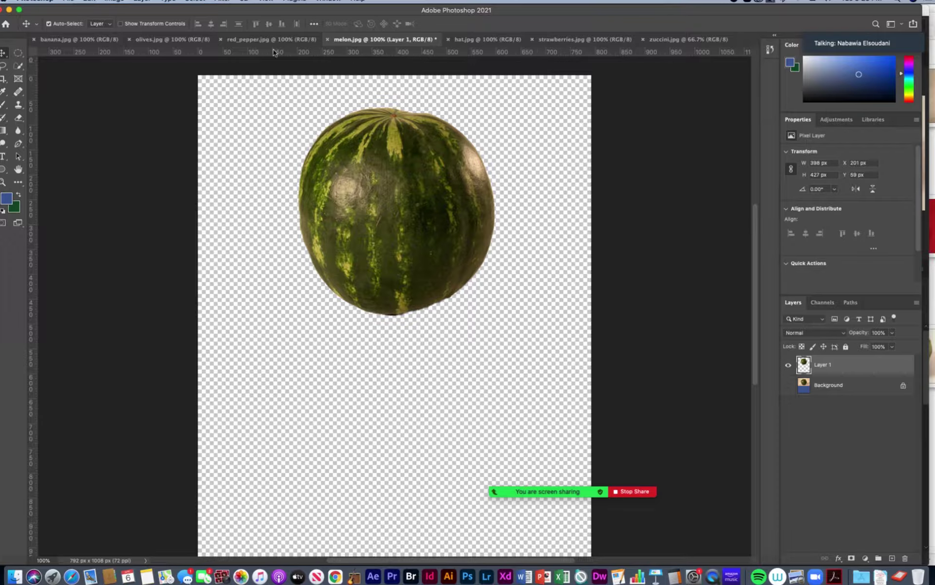
- Bring up red_pepper.jpg and activate the Magic Wand Tool
left_click(237, 40)
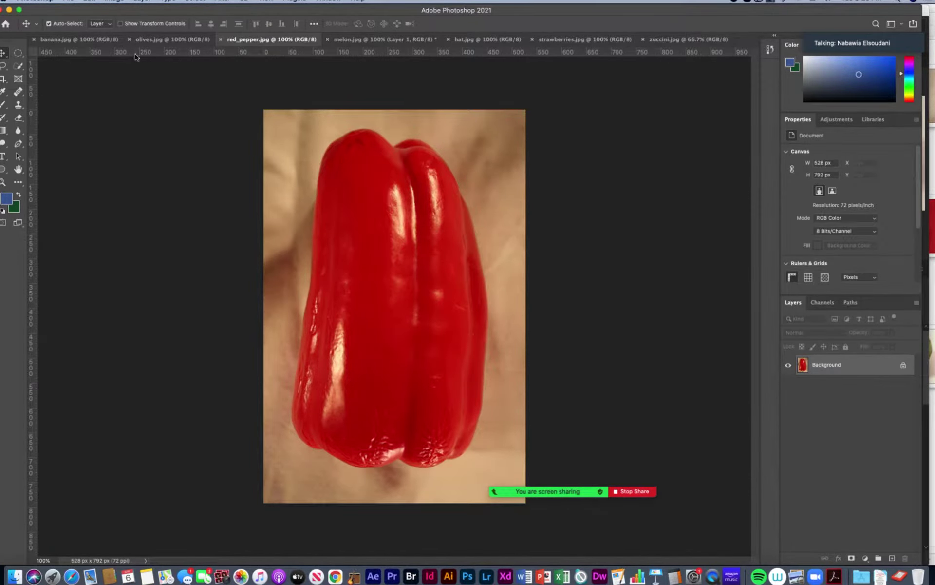
left_click(18, 66)
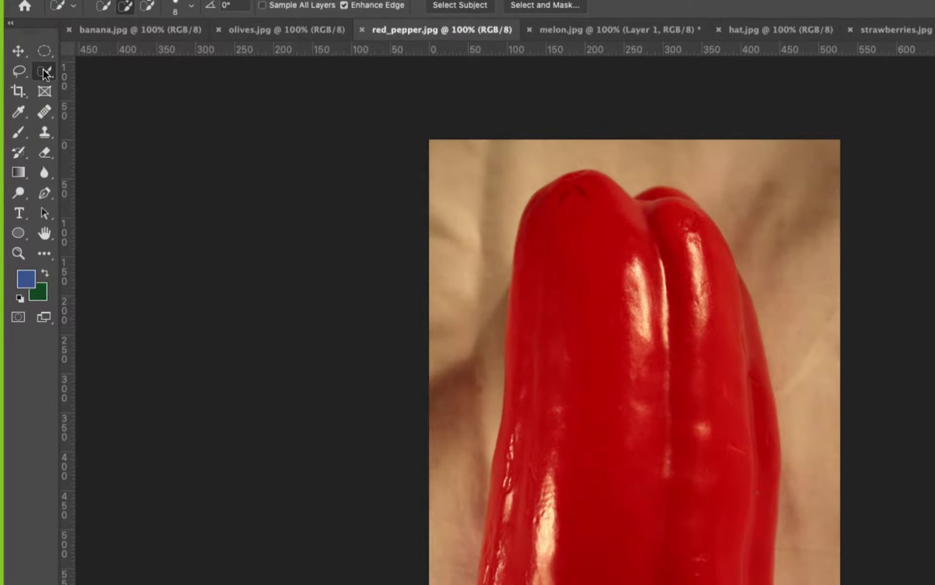
left_click(44, 72)
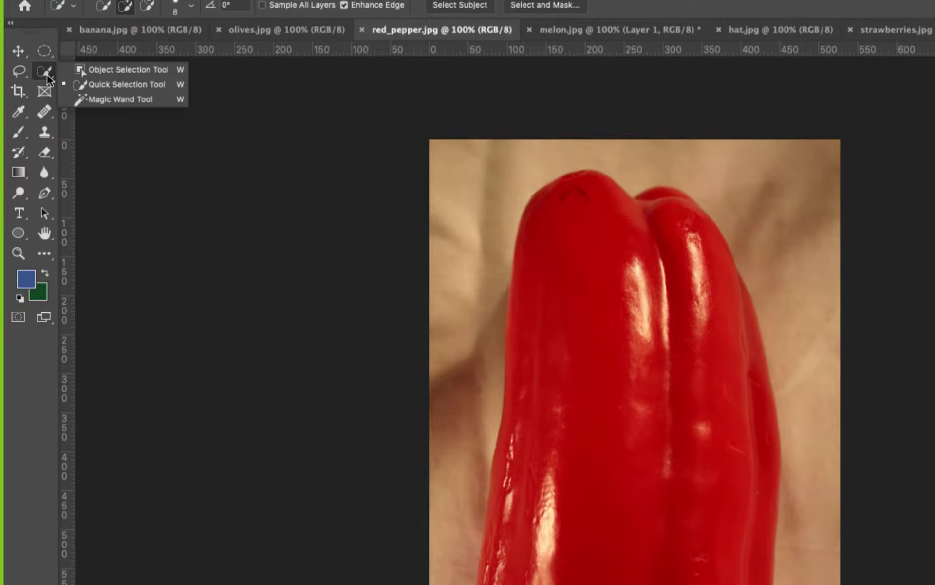
left_click(97, 101)
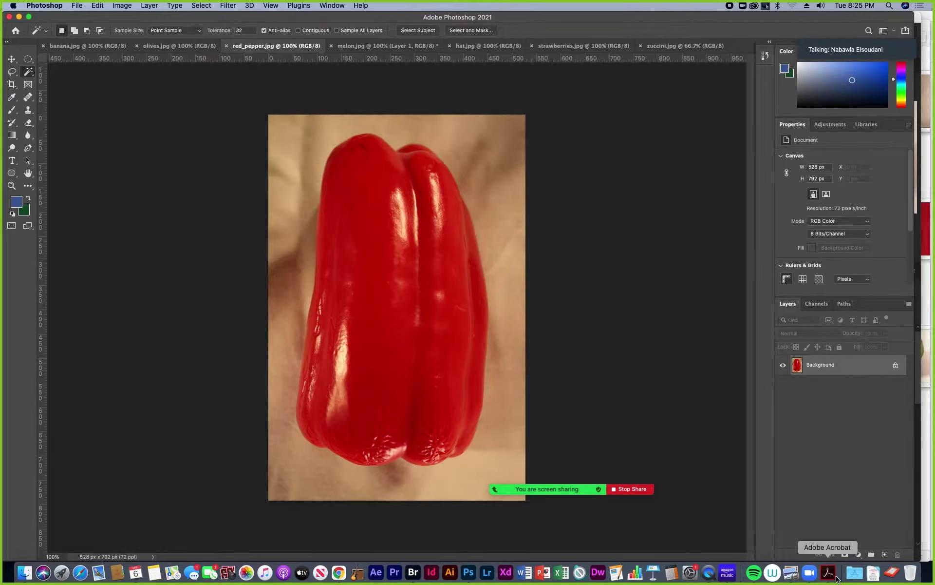
- Switch to Acrobat and find the Magic Wand and Quick Selection notes in PS-Tools_and_Methods.pdf, including Tolerance and Contiguous
left_click(837, 576)
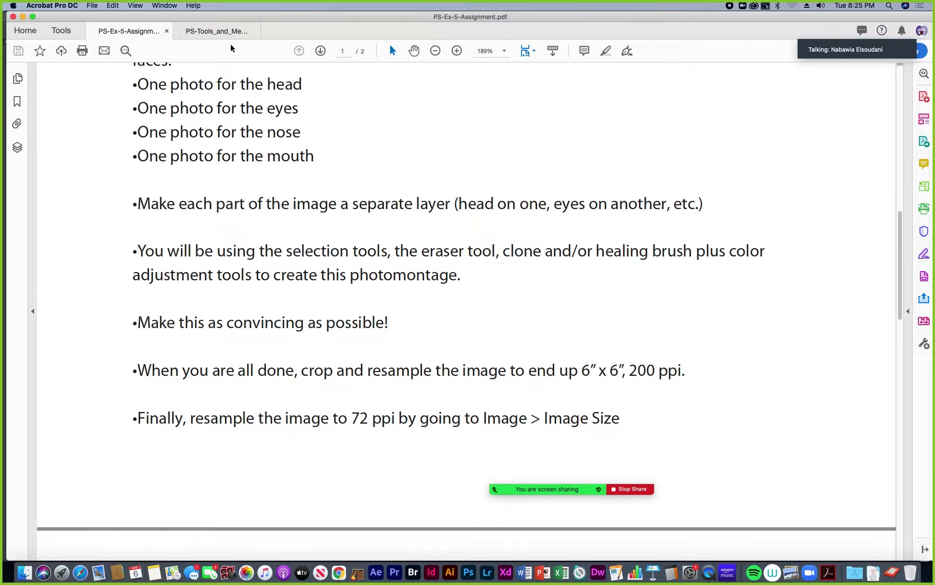
left_click(221, 31)
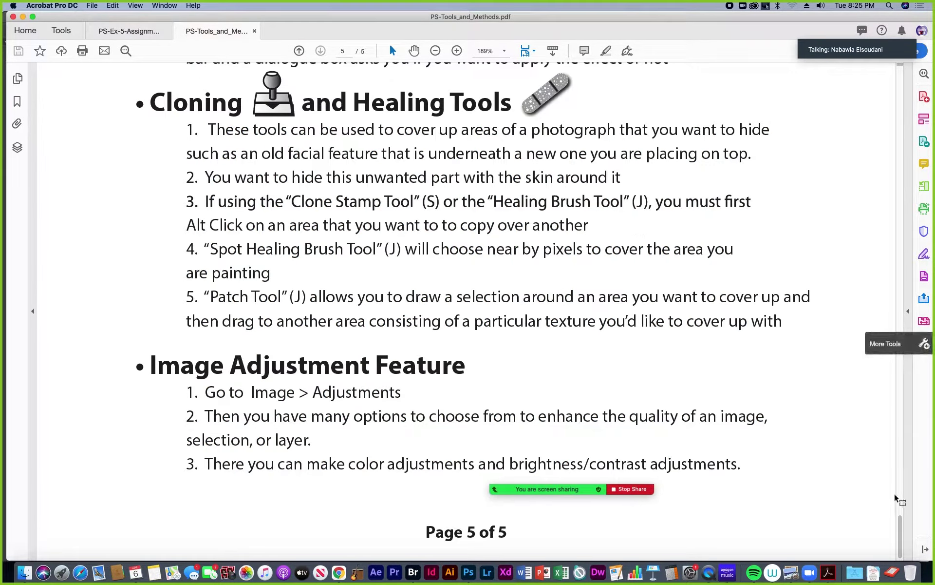
left_click_drag(900, 518, 873, 127)
scroll(872, 98, "up", 10)
scroll(869, 93, "down", 5)
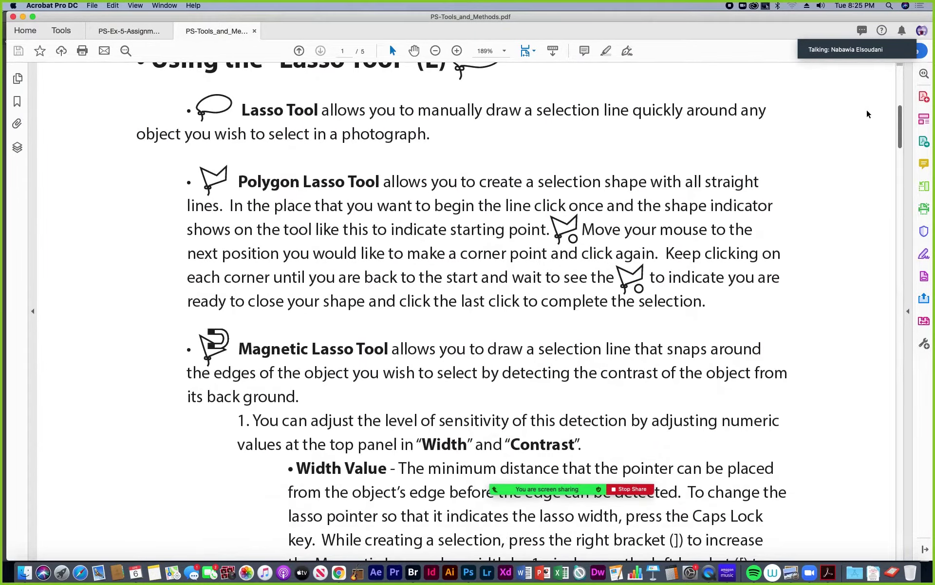
scroll(867, 109, "up", 2)
scroll(866, 105, "down", 5)
scroll(866, 136, "down", 15)
scroll(860, 210, "down", 5)
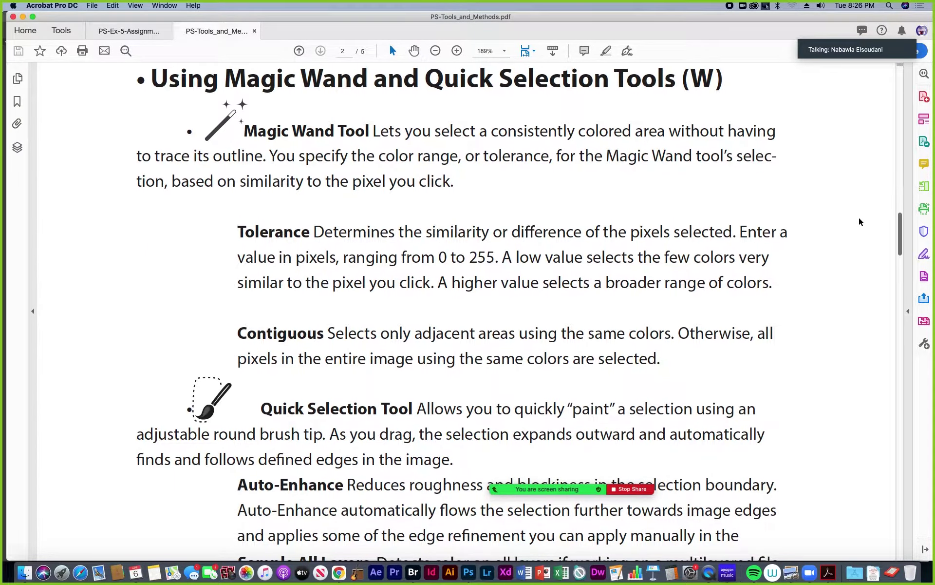
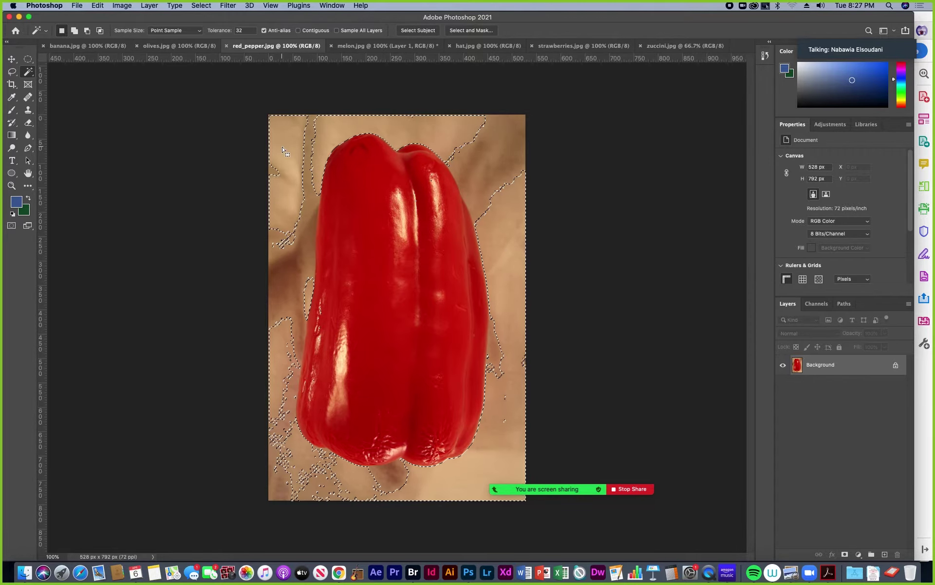
- Select the whole background around the red pepper with the Magic Wand in Contiguous mode, and invert the selection
left_click(181, 148)
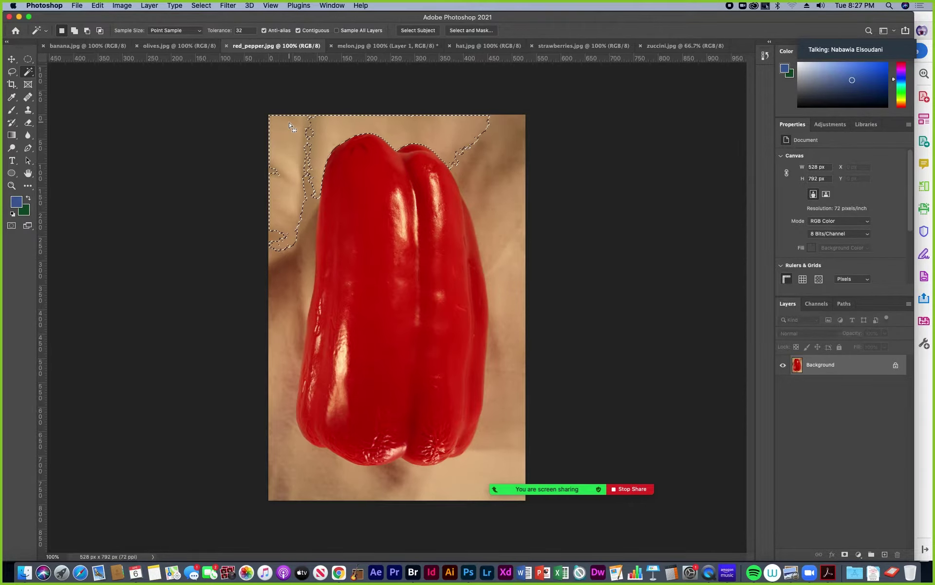
key("shift")
left_click(299, 254, "shift")
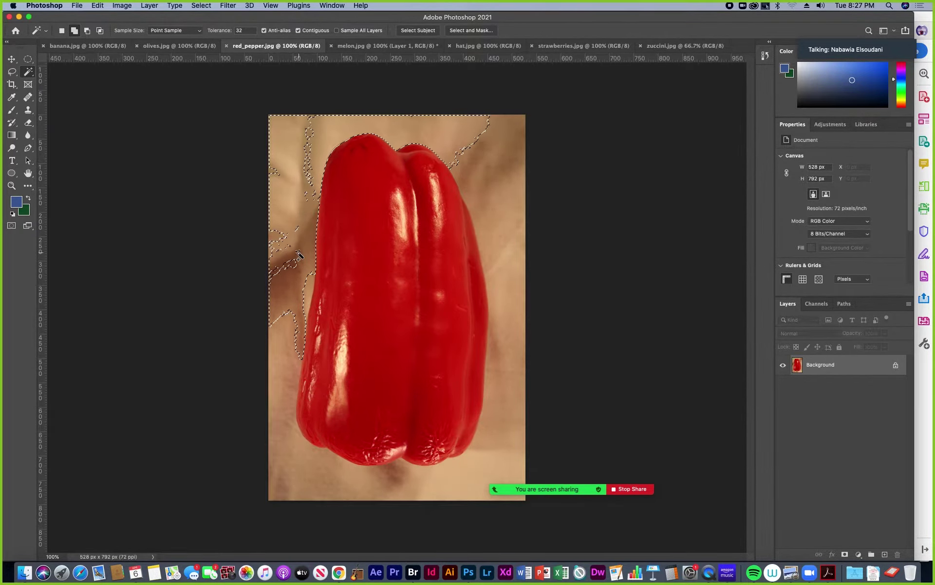
left_click(301, 233, "shift")
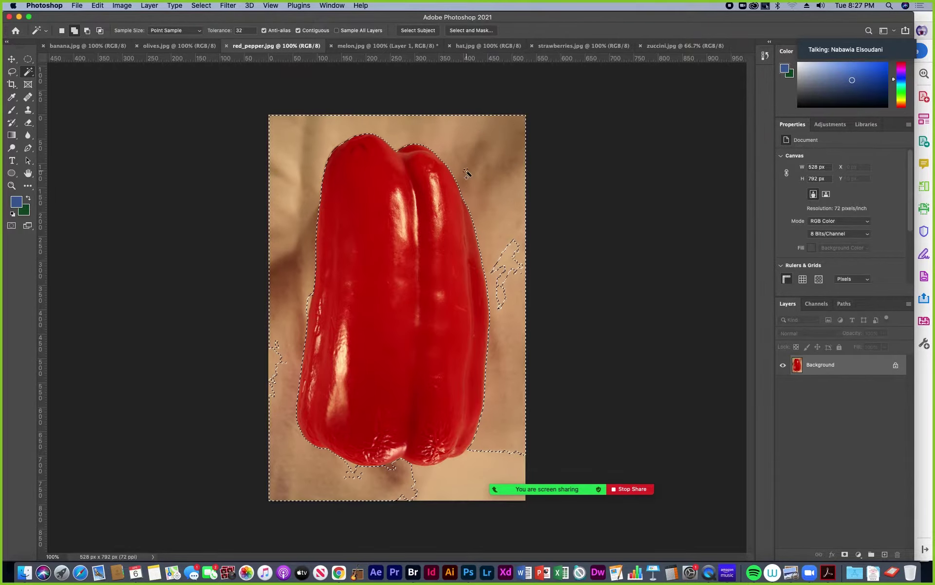
left_click(507, 255, "shift")
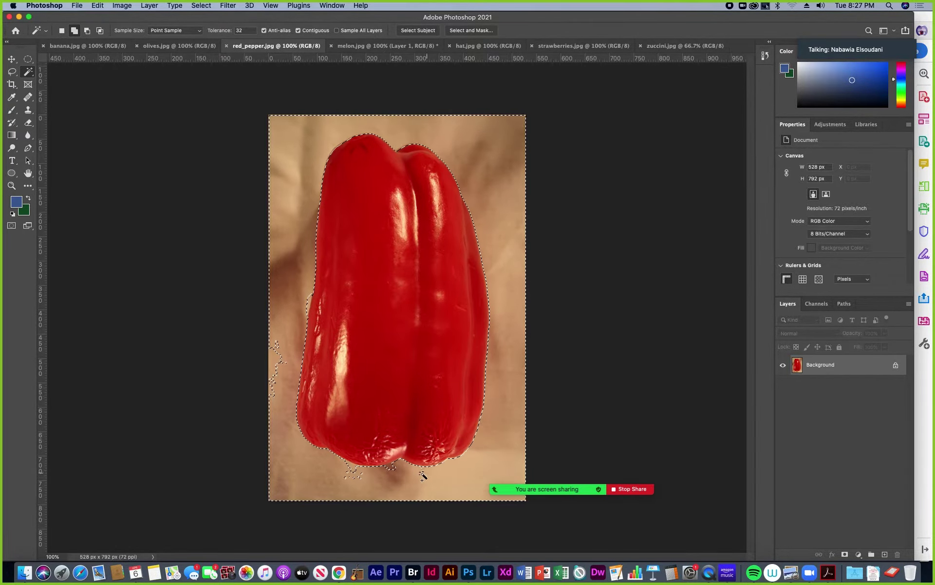
left_click(367, 482, "shift")
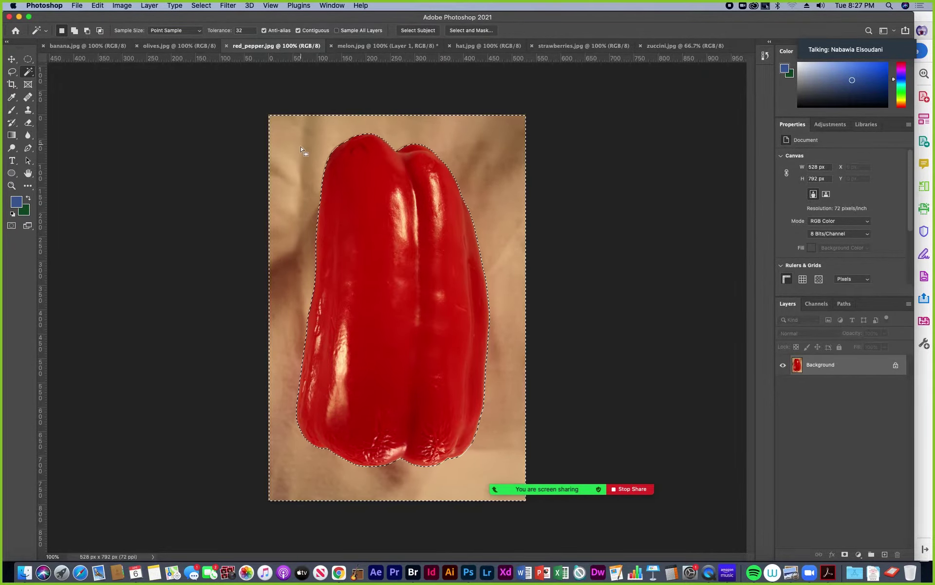
left_click(201, 6)
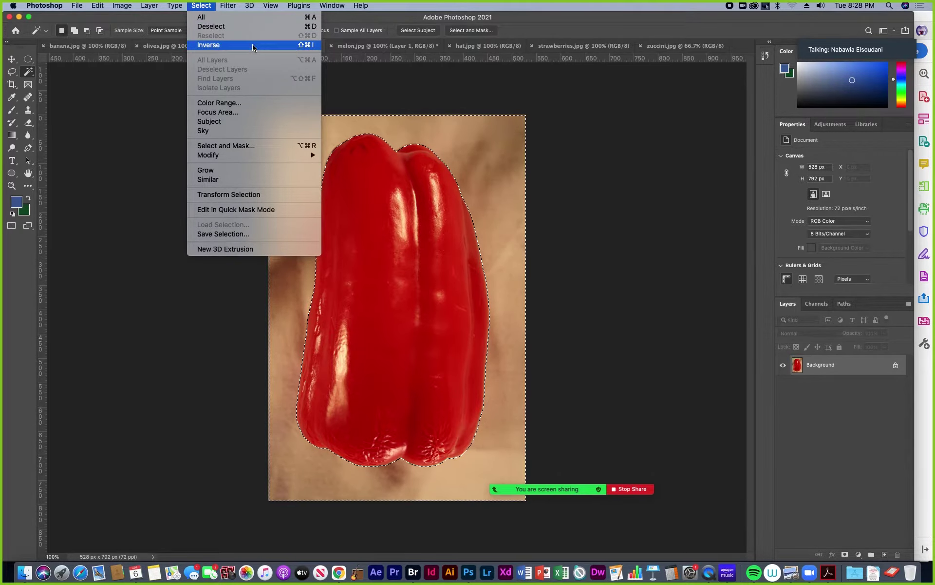
left_click(297, 47)
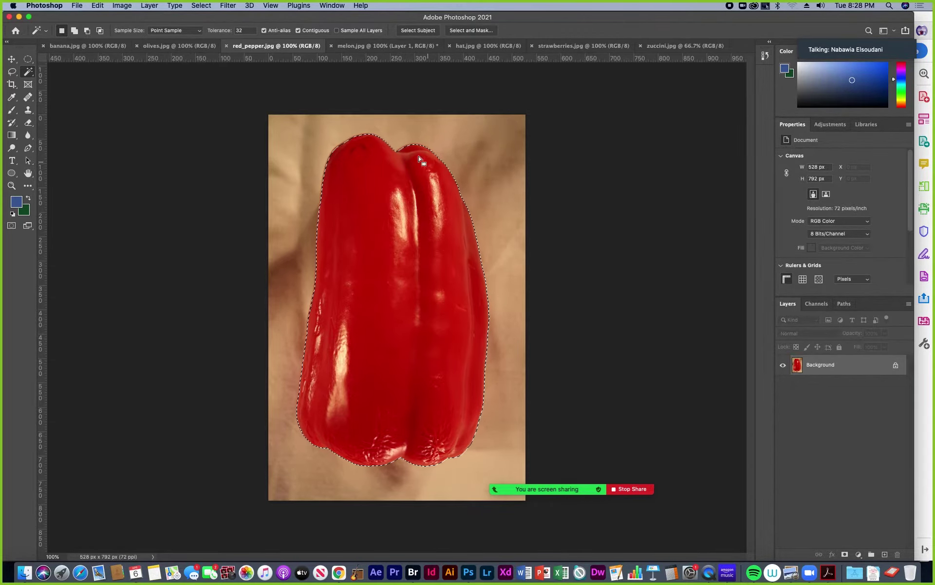
- Move the selected pepper into melon.jpg beneath the melon as its body, and stack the pepper layer below the melon layer
left_click(12, 59)
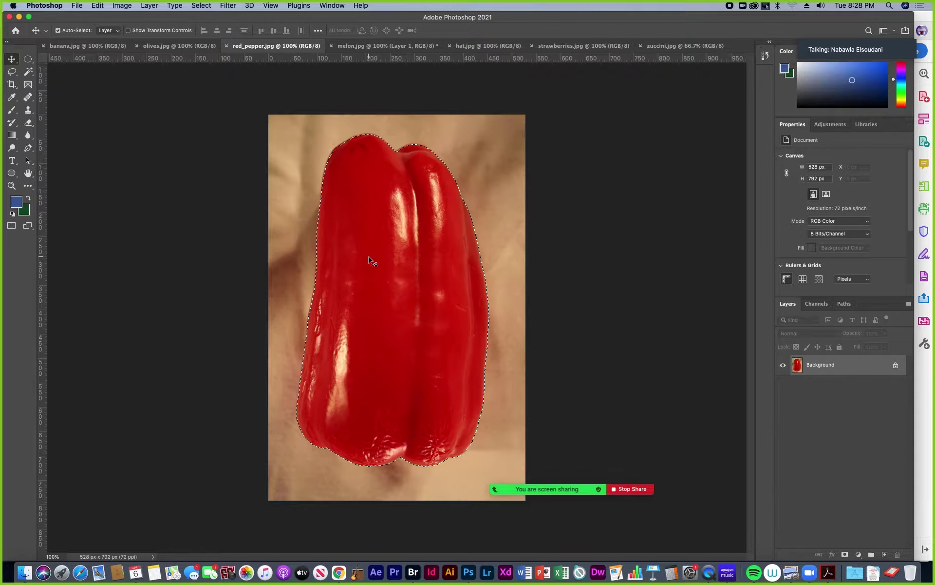
left_click_drag(370, 250, 370, 45)
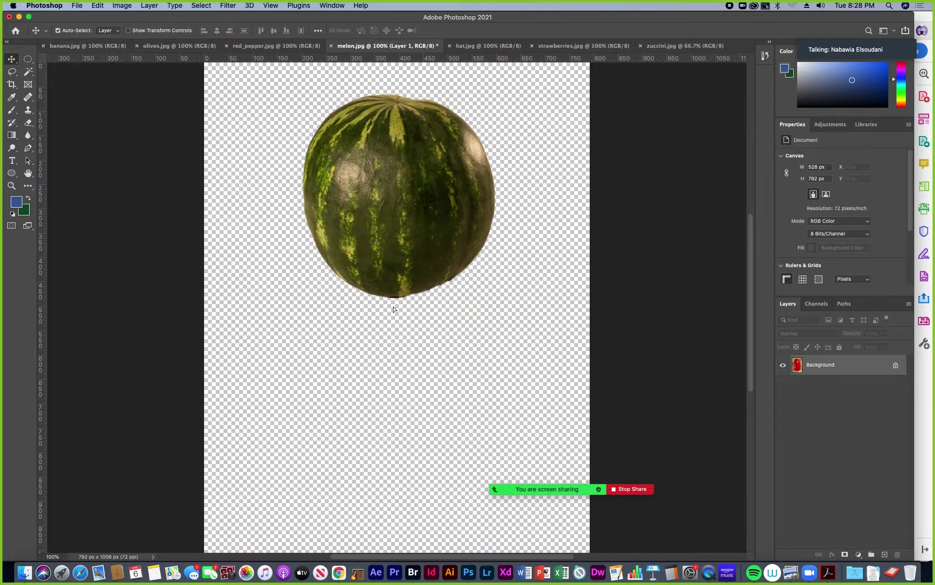
left_click_drag(394, 354, 392, 350)
left_click_drag(413, 293, 410, 327)
left_click_drag(826, 386, 826, 357)
left_click(827, 383)
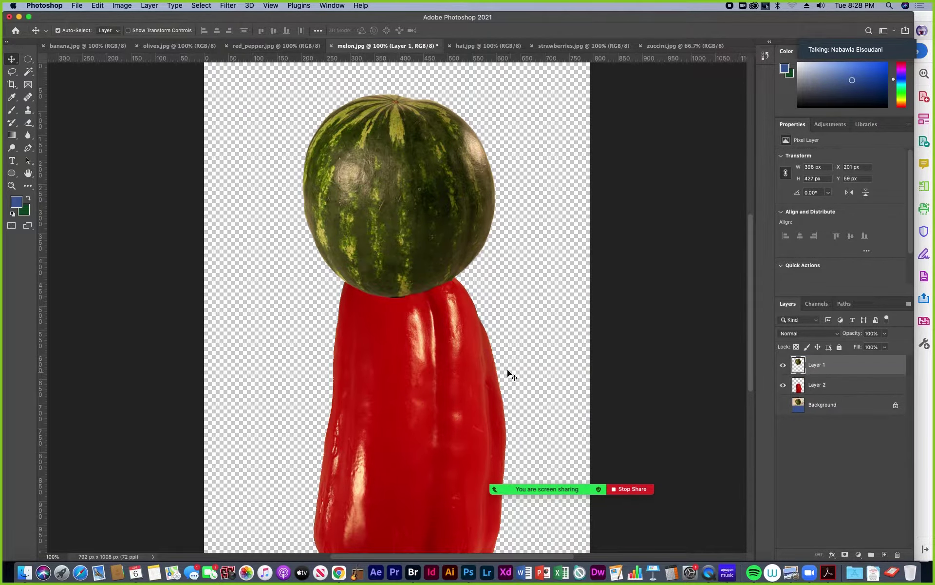
- Select the melon and pepper layers together and move them up to about X 186 px, Y 0 px
key("super+minus")
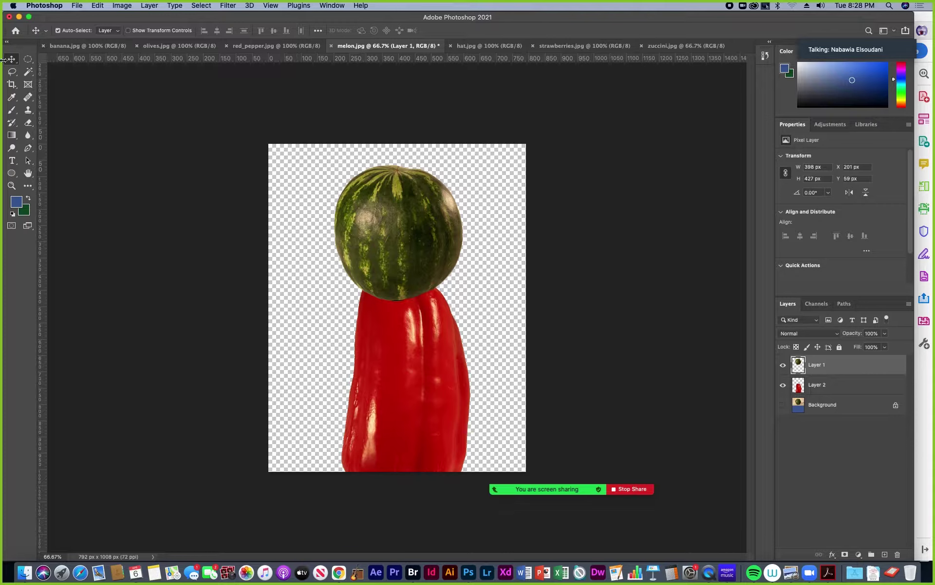
left_click_drag(314, 157, 506, 413)
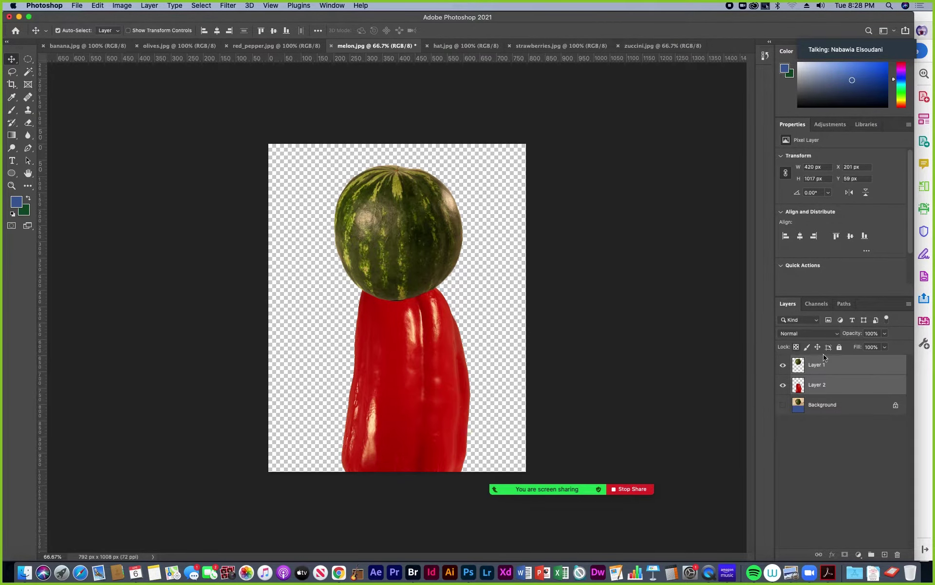
left_click_drag(427, 381, 422, 352)
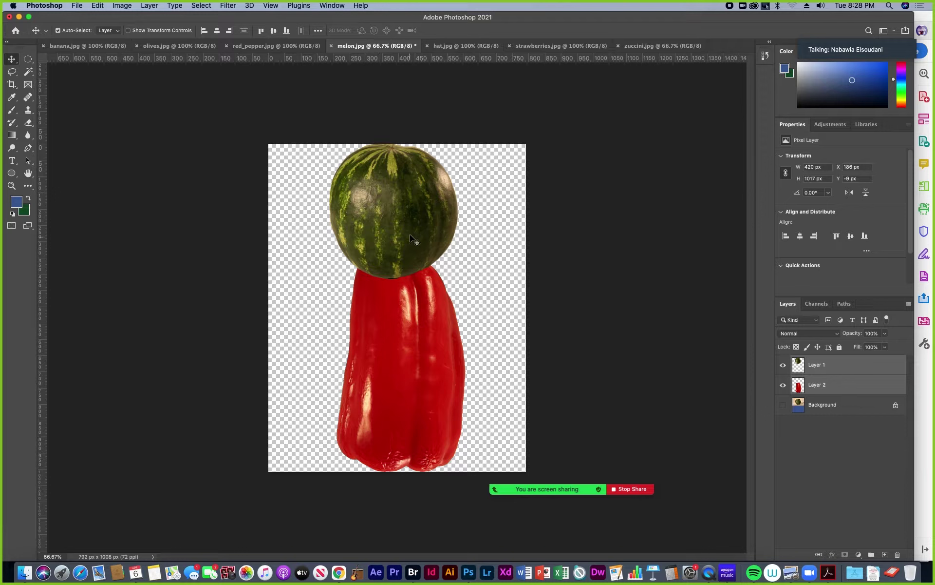
mouse_move(429, 316)
left_mouse_down()
mouse_move(437, 334)
mouse_move(422, 318)
mouse_move(438, 314)
mouse_move(438, 327)
left_mouse_up()
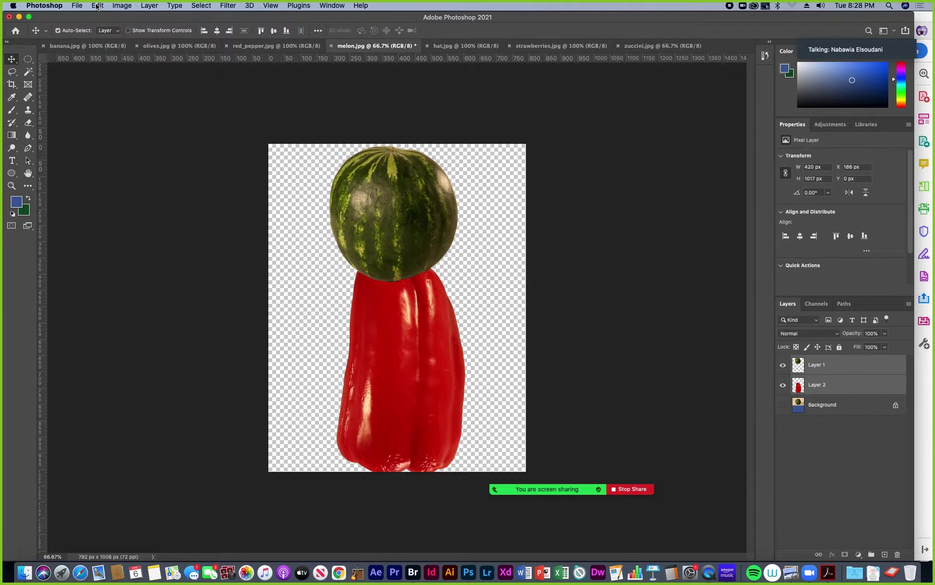
- Resize the melon.jpg canvas to a height of 17 inches, keeping the width at 11 inches
left_click(123, 6)
left_click(129, 93)
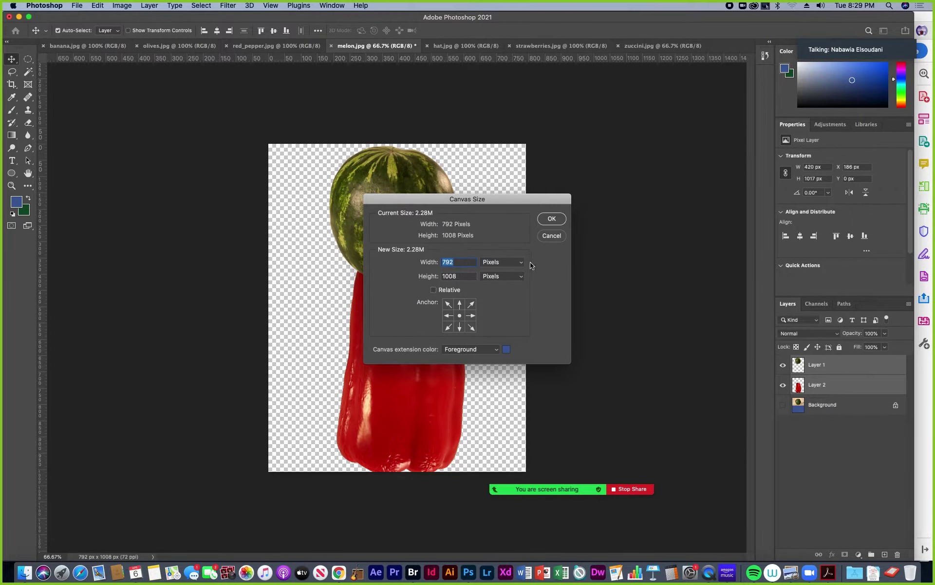
left_click(520, 262)
left_click(512, 273)
left_click(455, 277)
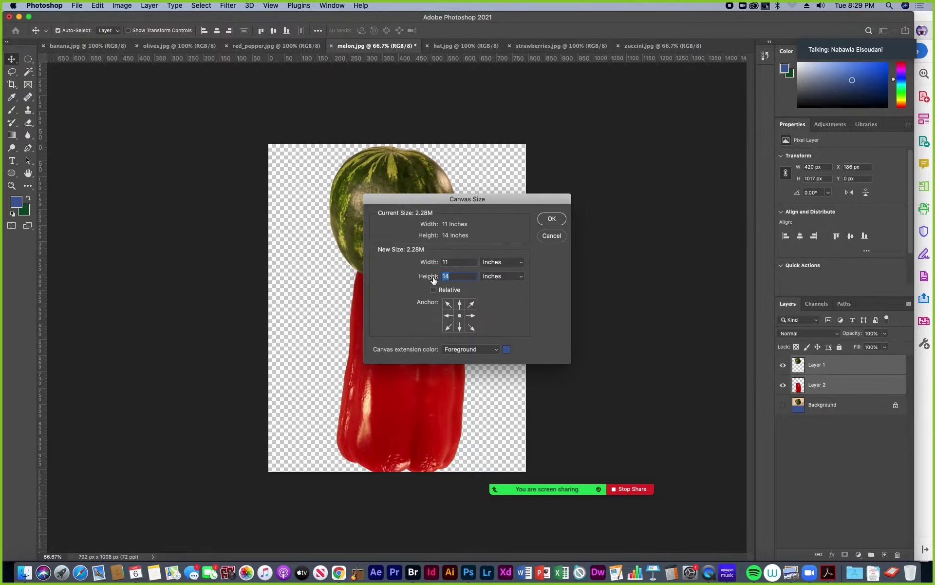
type("17")
left_click(551, 219)
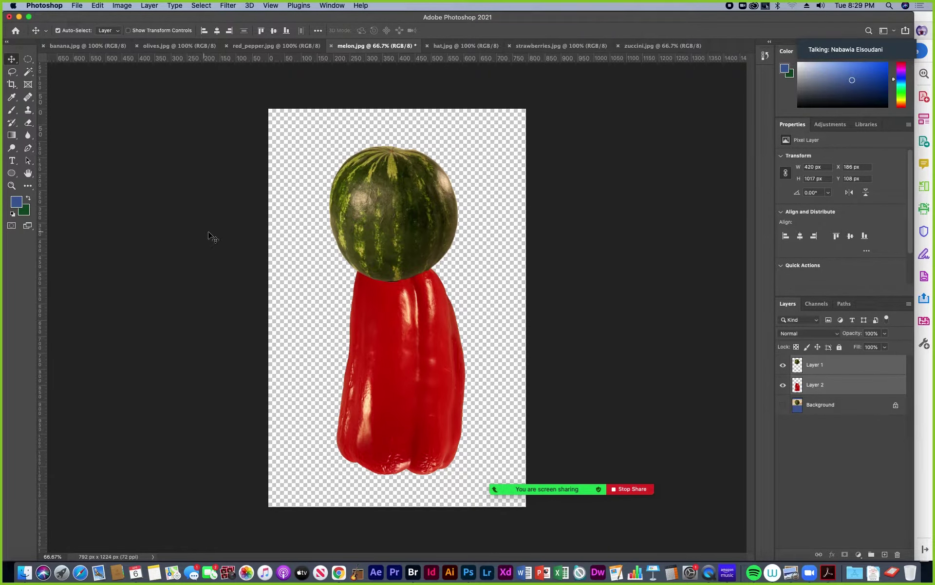
- Bring up banana.jpg, and switch to Acrobat to find the Magnetic Lasso Tool notes in PS-Tools_and_Methods.pdf
left_click(87, 45)
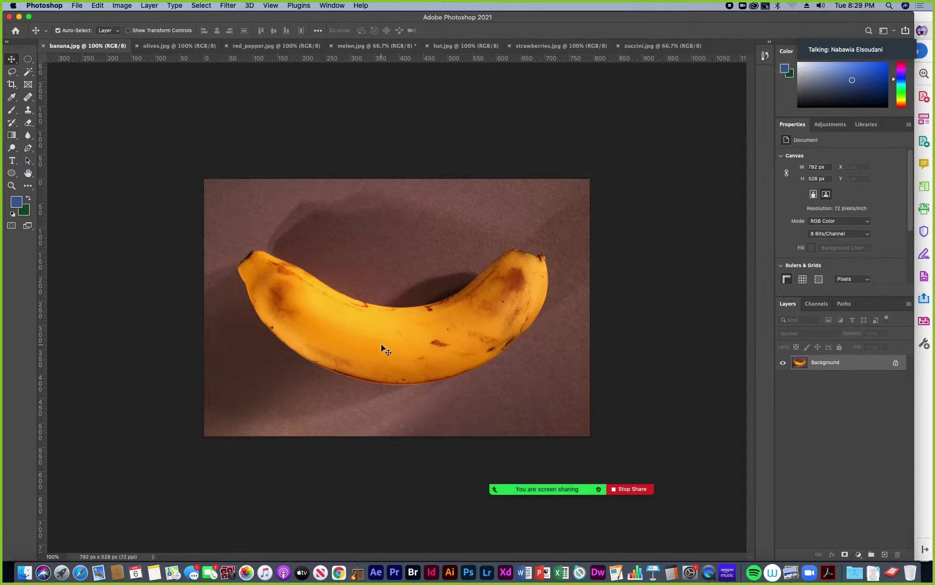
left_click(828, 572)
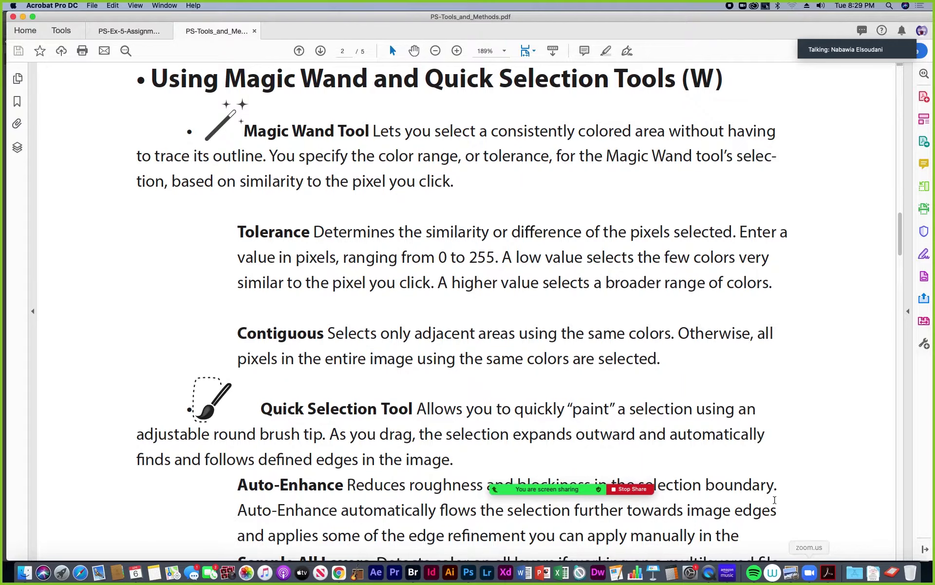
mouse_move(900, 227)
left_mouse_down()
mouse_move(894, 80)
mouse_move(887, 133)
left_mouse_up()
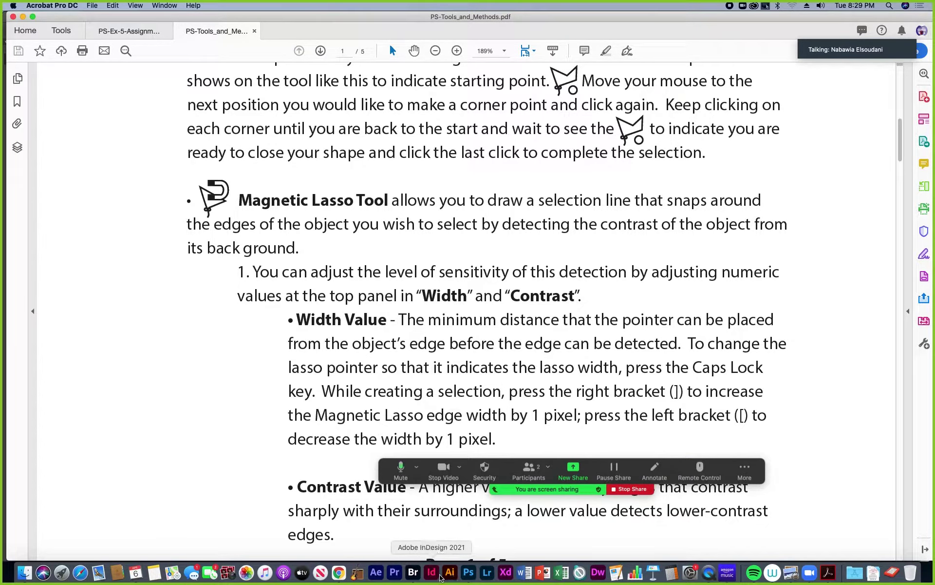
- Switch back to Photoshop and activate the Magnetic Lasso Tool for banana.jpg
left_click(468, 574)
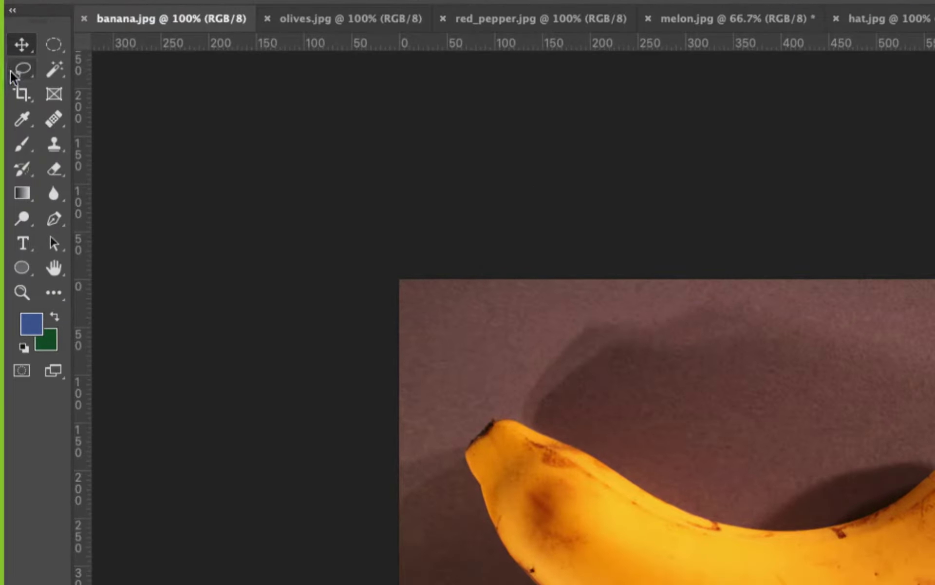
left_click(16, 73)
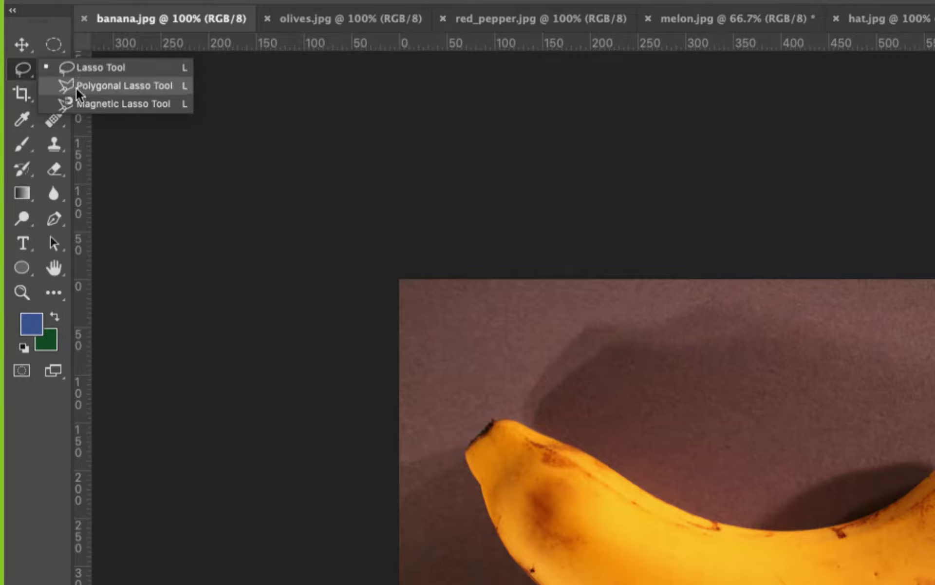
left_click(94, 105)
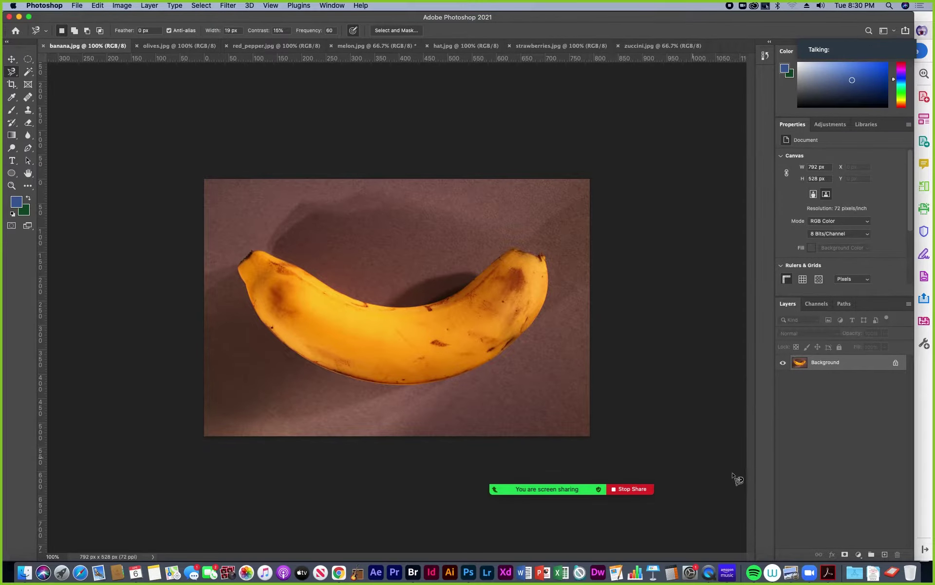
- Switch to Acrobat and read the notes on the Magnetic Lasso's Width and Contrast values
left_click(829, 573)
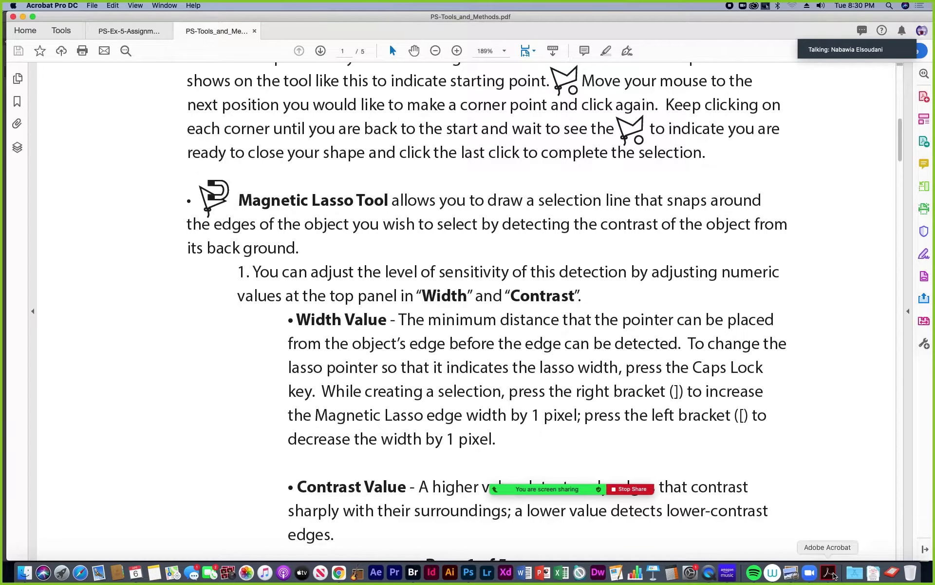
scroll(563, 407, "down", 1)
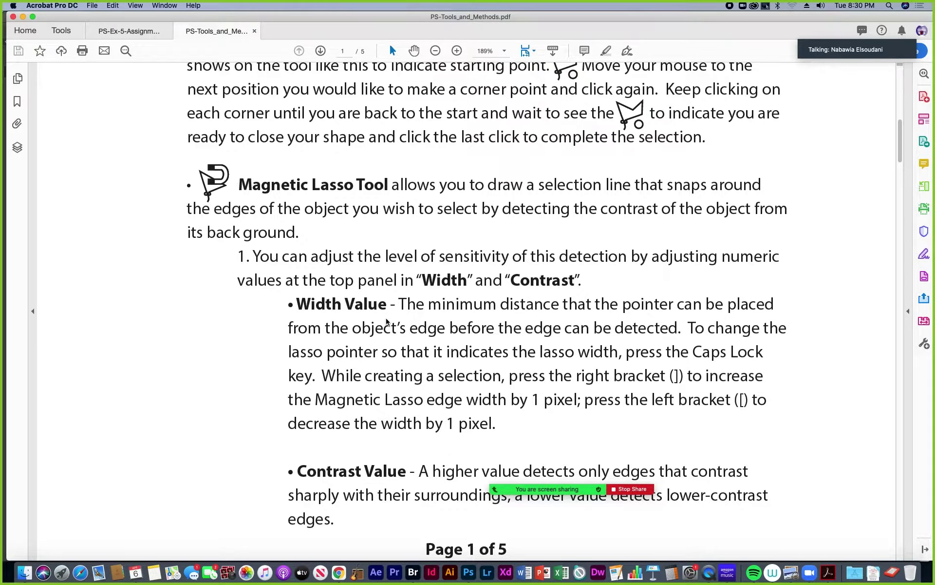
scroll(387, 322, "down", 4)
scroll(386, 318, "down", 2)
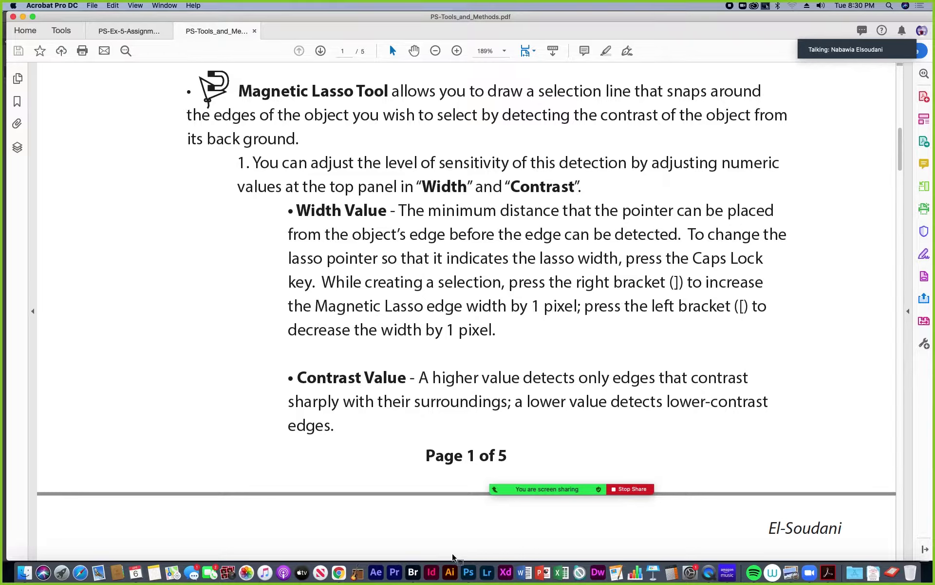
- Switch back to Photoshop, set the Magnetic Lasso's contrast to 30%, and trace a selection around the whole banana
left_click(468, 578)
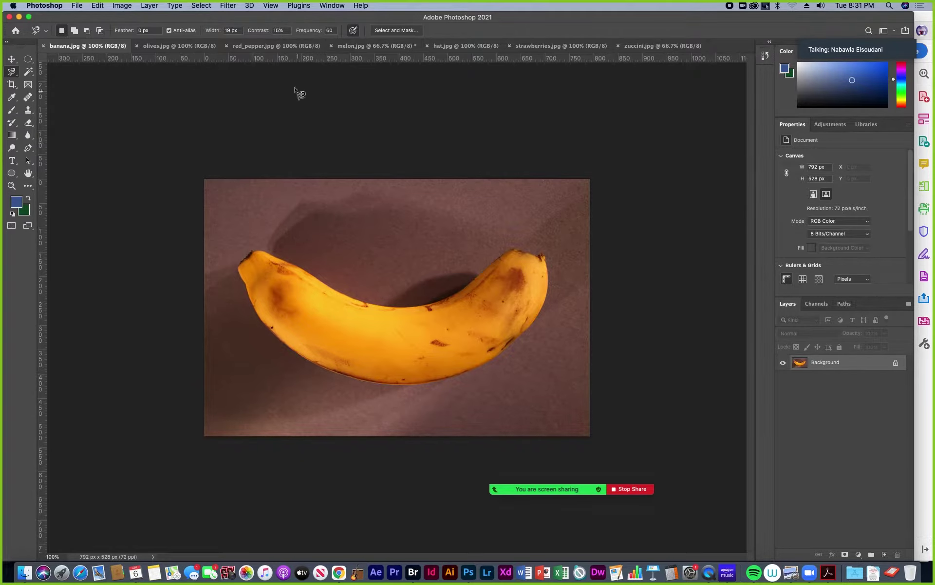
left_click(277, 31)
type("30")
key("Return")
left_click(255, 251)
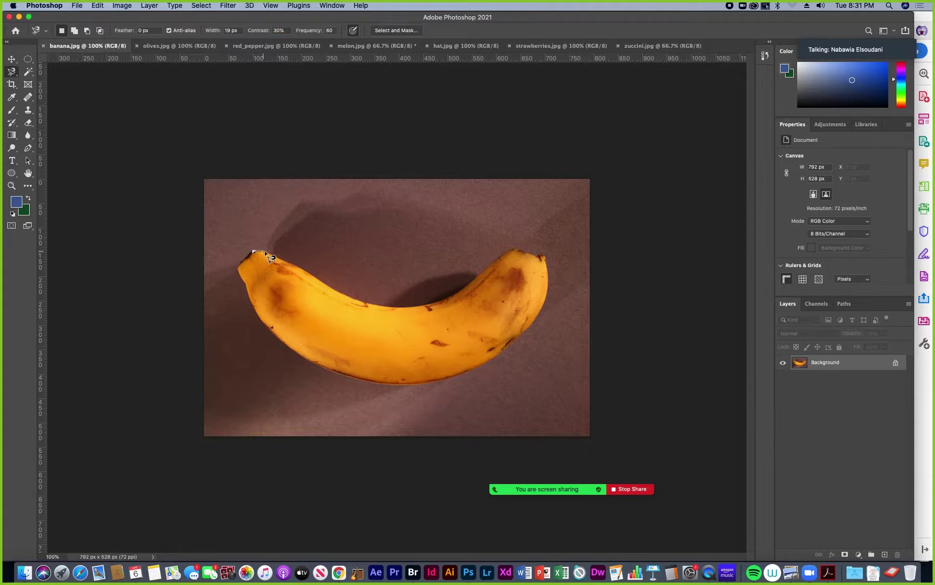
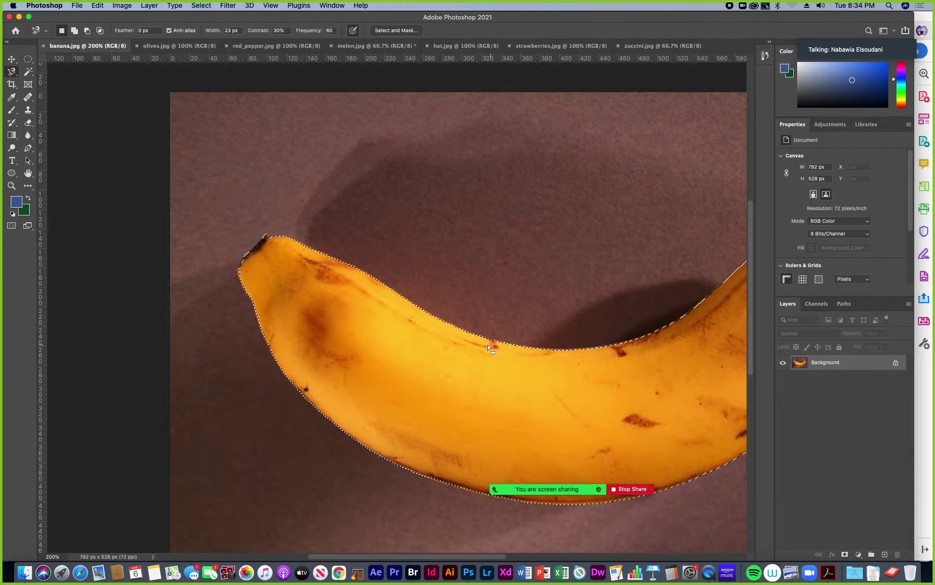
- Add the missed dark tip at the banana's right end to the selection with the Magnetic Lasso Tool
key("super+minus")
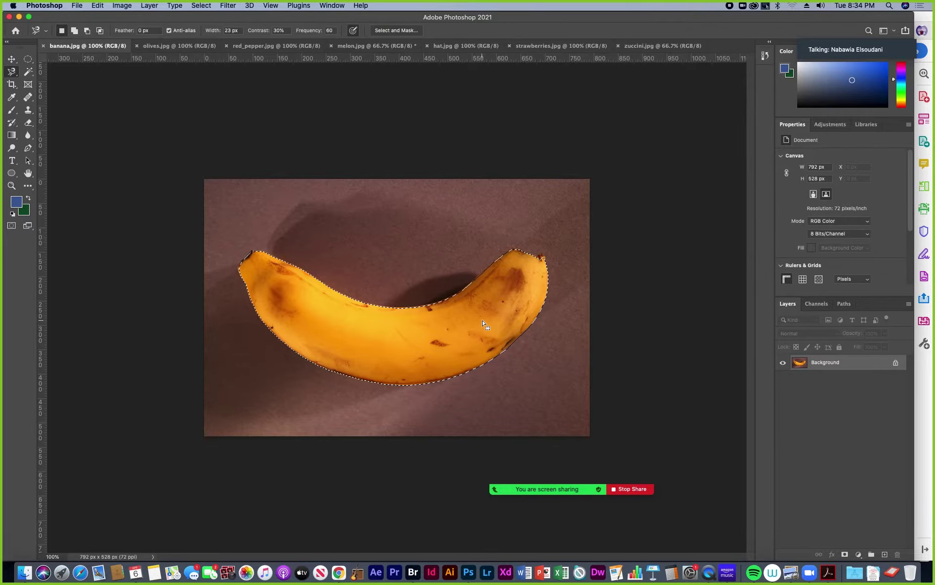
key("super+plus")
key("super+plus")
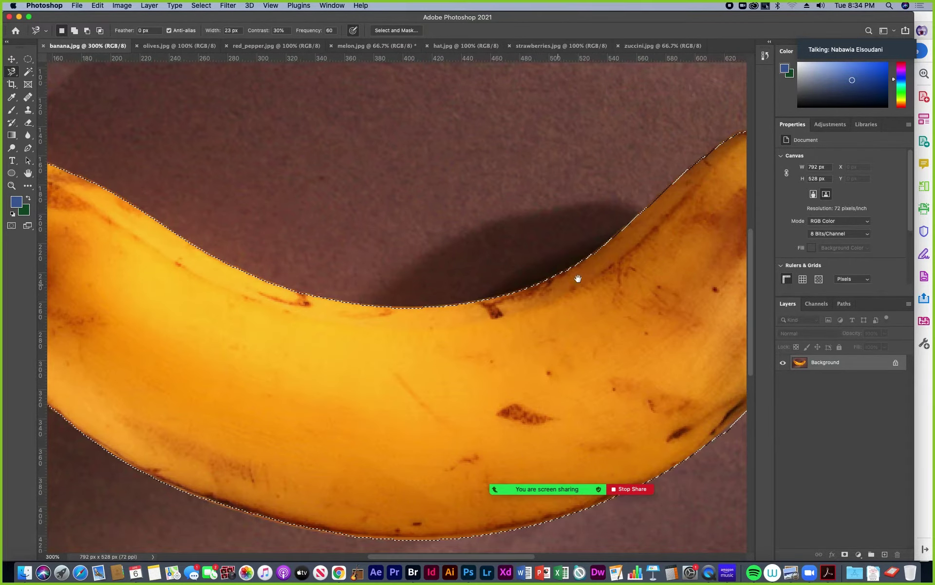
scroll(578, 277, "right", 5)
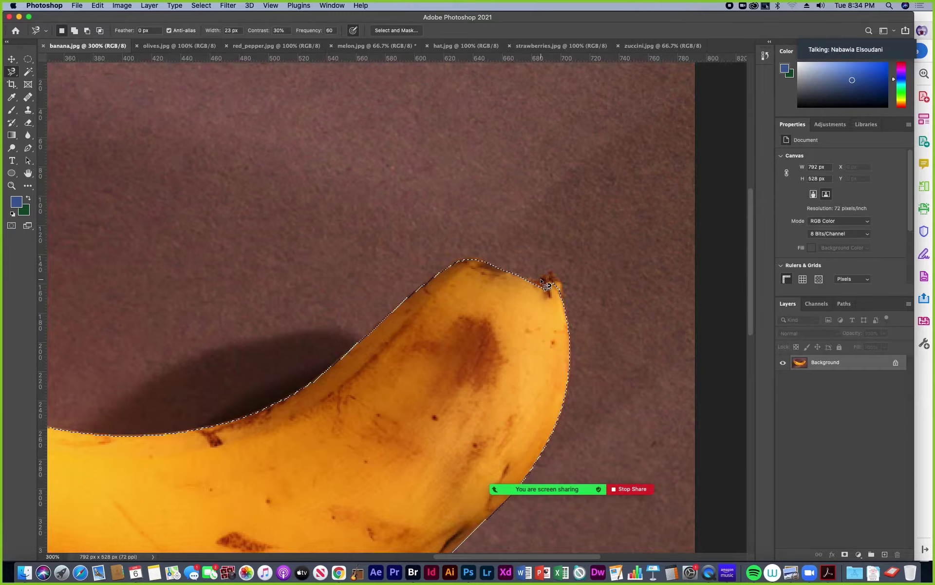
right_click(12, 72)
left_click(48, 71)
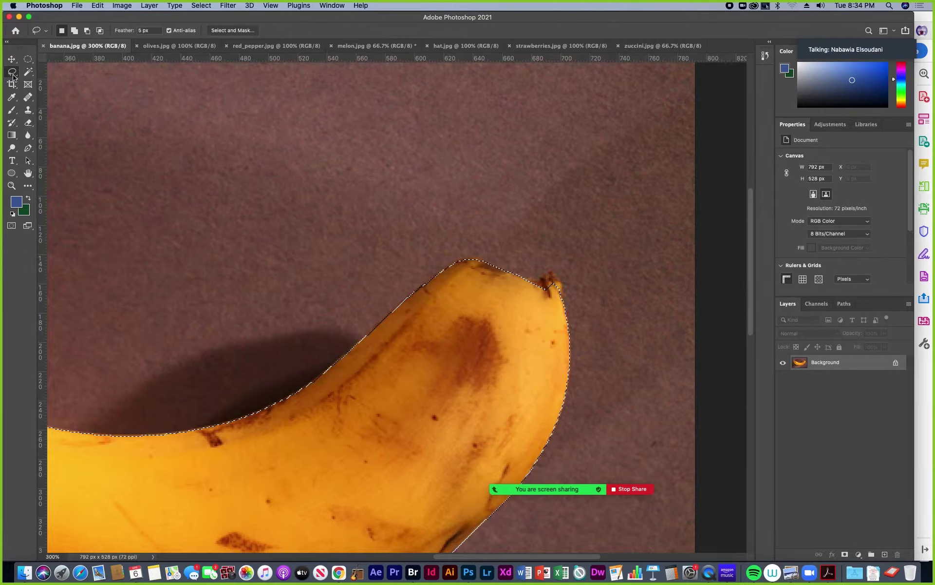
right_click(12, 77)
left_click(49, 88)
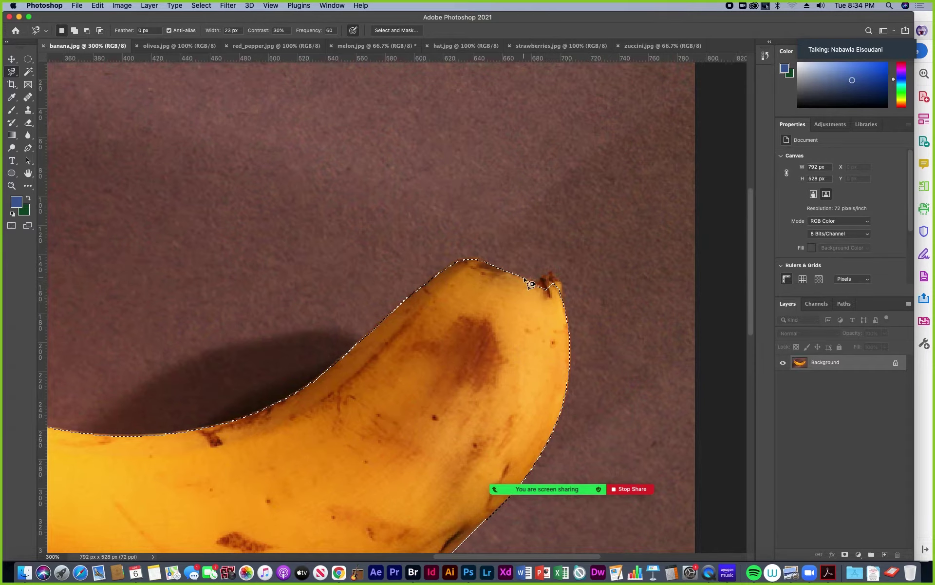
key("shift")
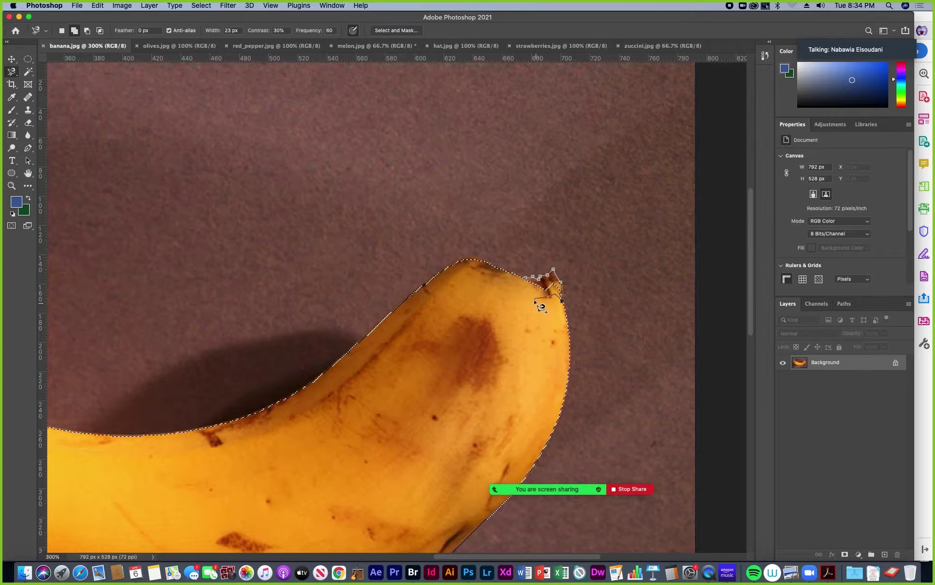
left_click(533, 283)
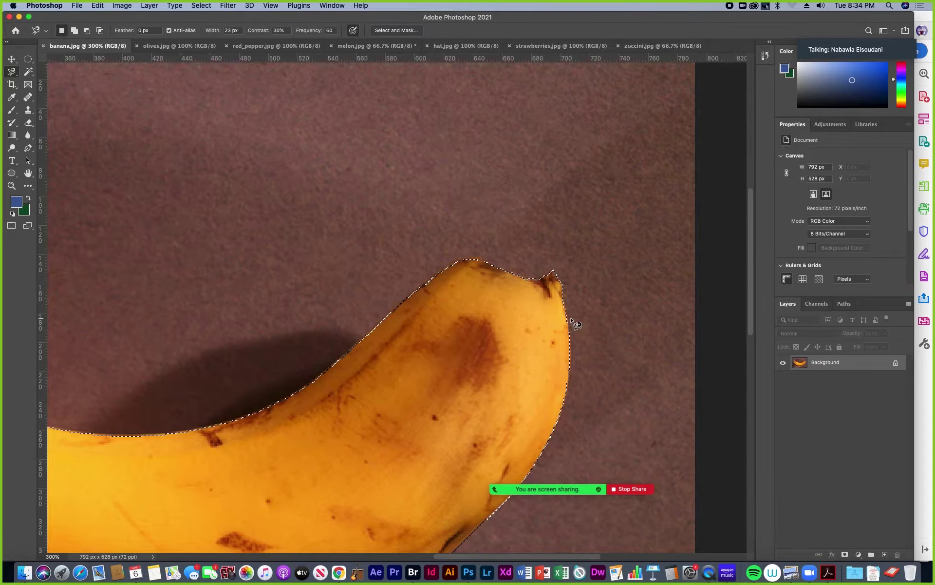
- Move the selected banana into melon.jpg and place it across the melon
scroll(571, 317, "down", 3)
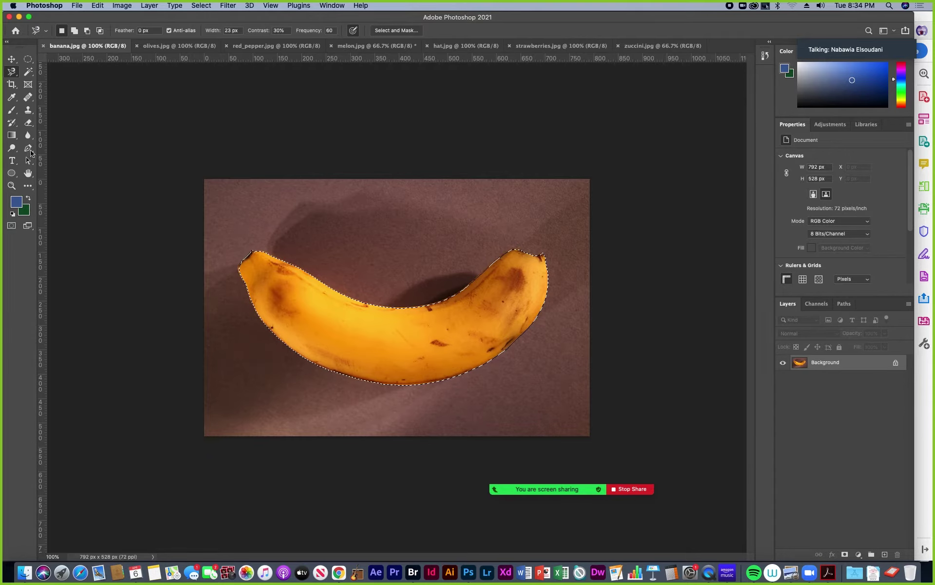
key("v")
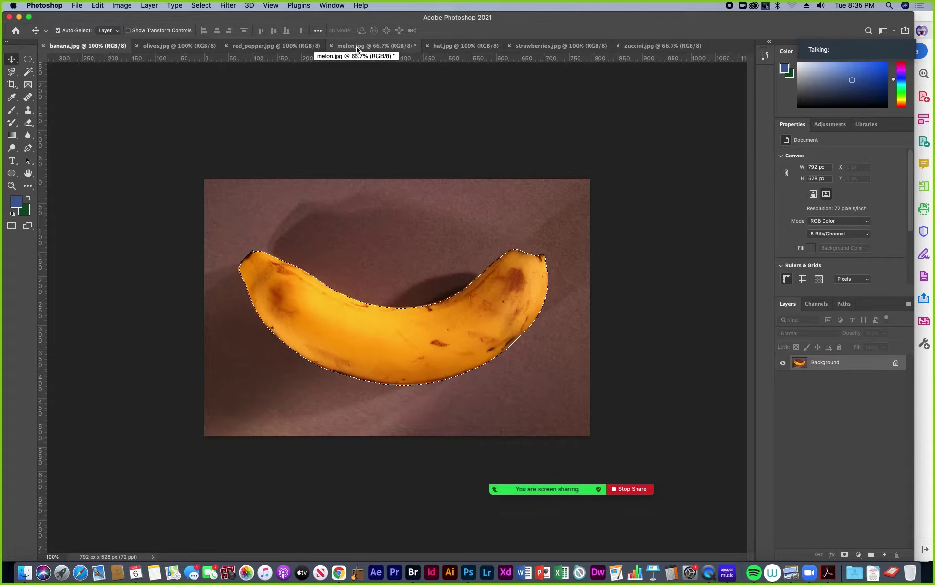
left_click_drag(351, 346, 353, 49)
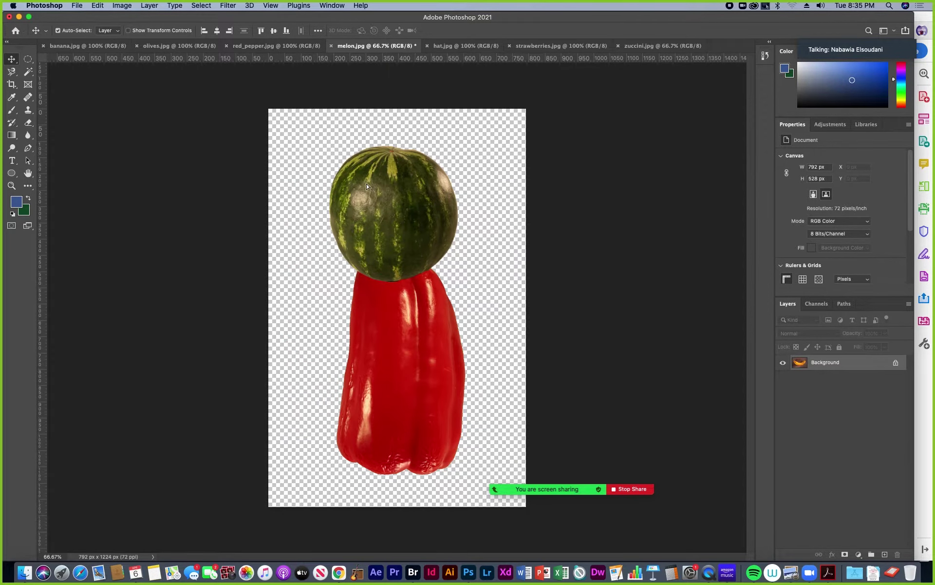
left_click_drag(373, 212, 399, 222)
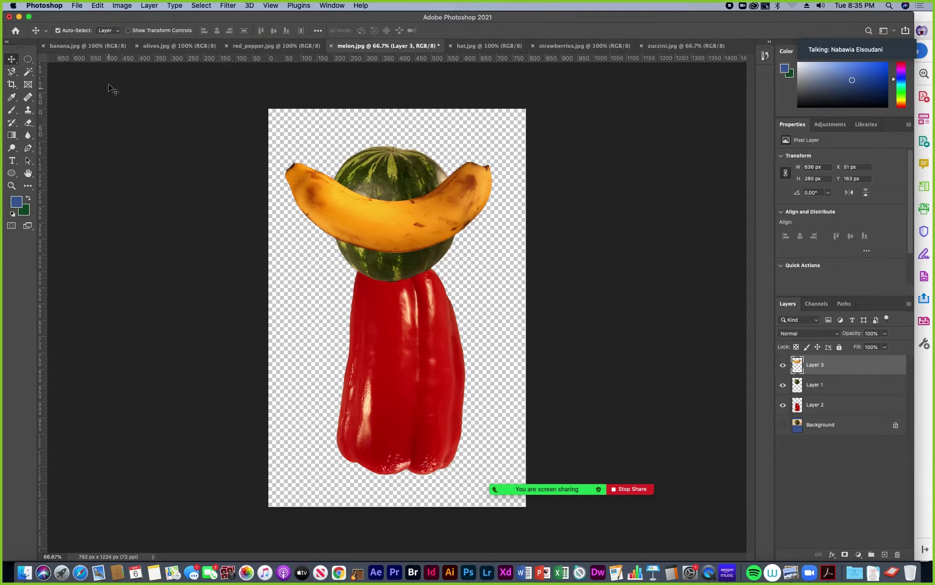
- Bring up olives.jpg and activate the Quick Selection Tool with a brush size of 46 px
left_click(176, 46)
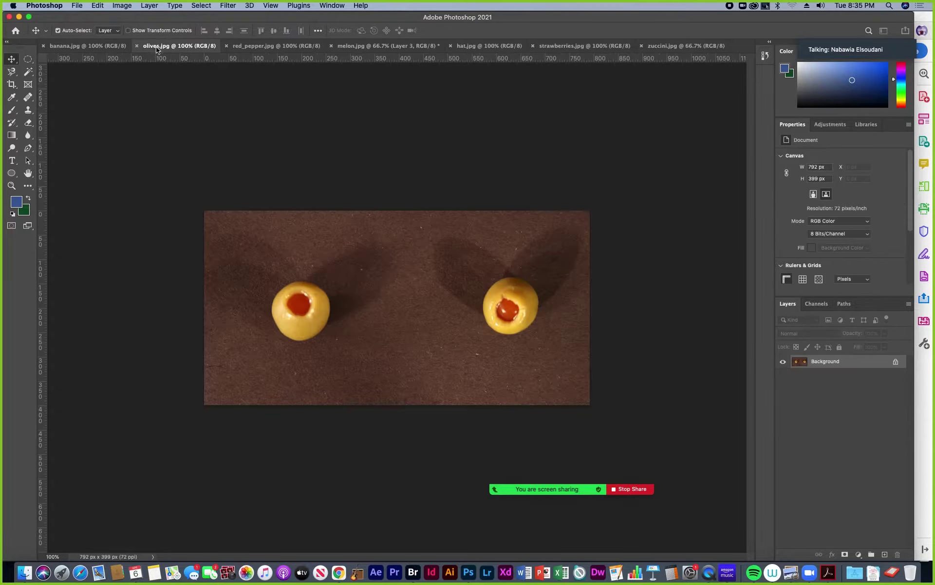
left_click(28, 72)
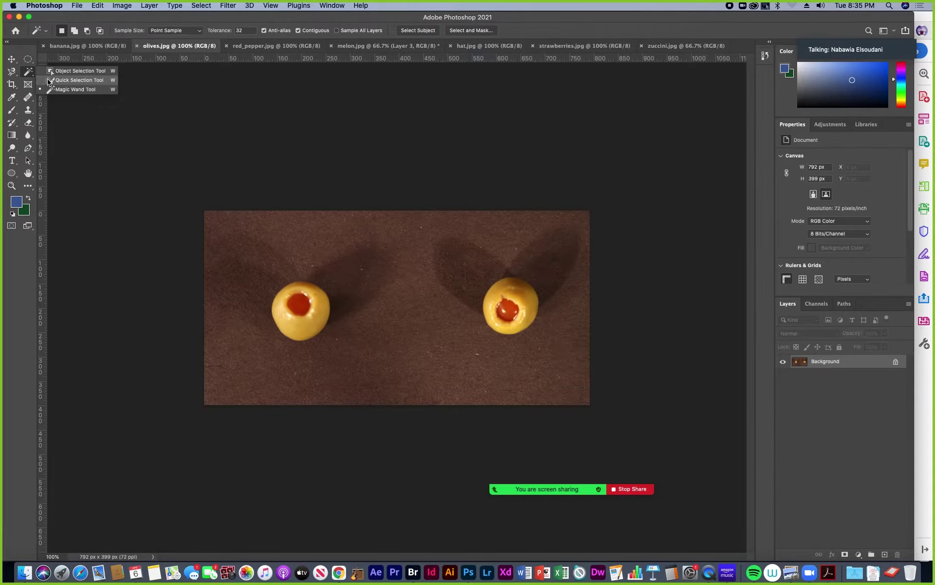
left_click(73, 80)
mouse_move(25, 75)
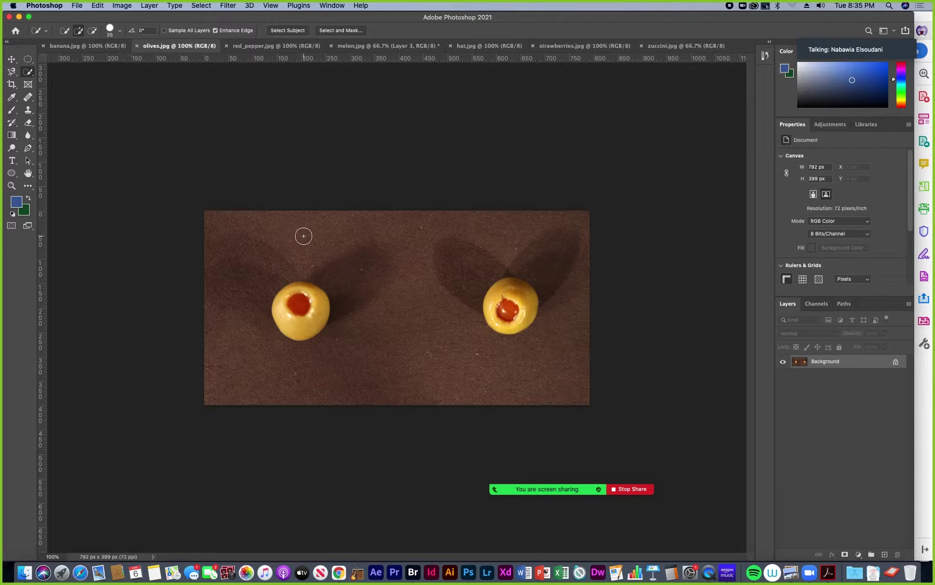
key("bracketright")
key("bracketright")
left_click(119, 31)
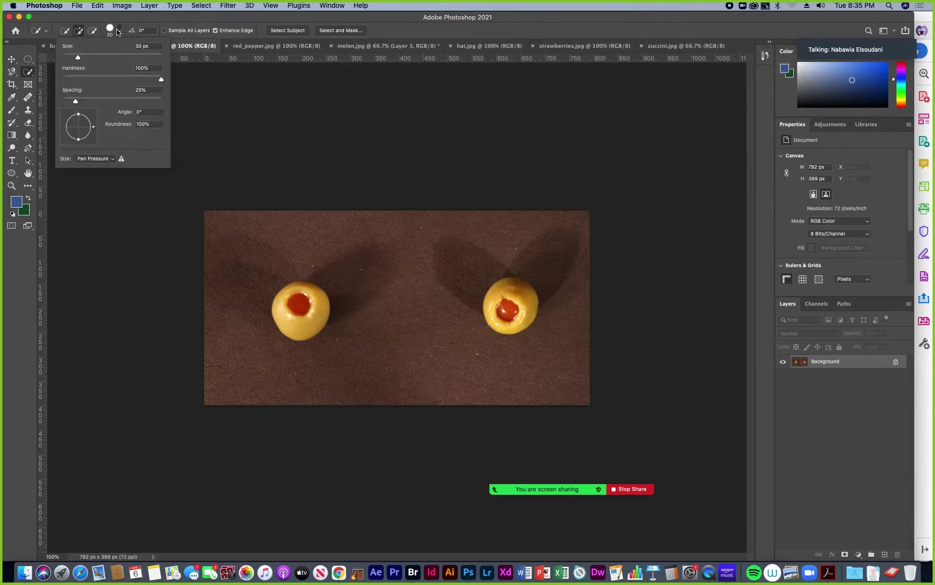
left_click(86, 59)
- Select both olives in olives.jpg with the Quick Selection Tool
left_click(292, 310)
mouse_move(292, 311)
left_mouse_down()
mouse_move(336, 313)
mouse_move(289, 305)
mouse_move(303, 300)
mouse_move(309, 322)
left_mouse_up()
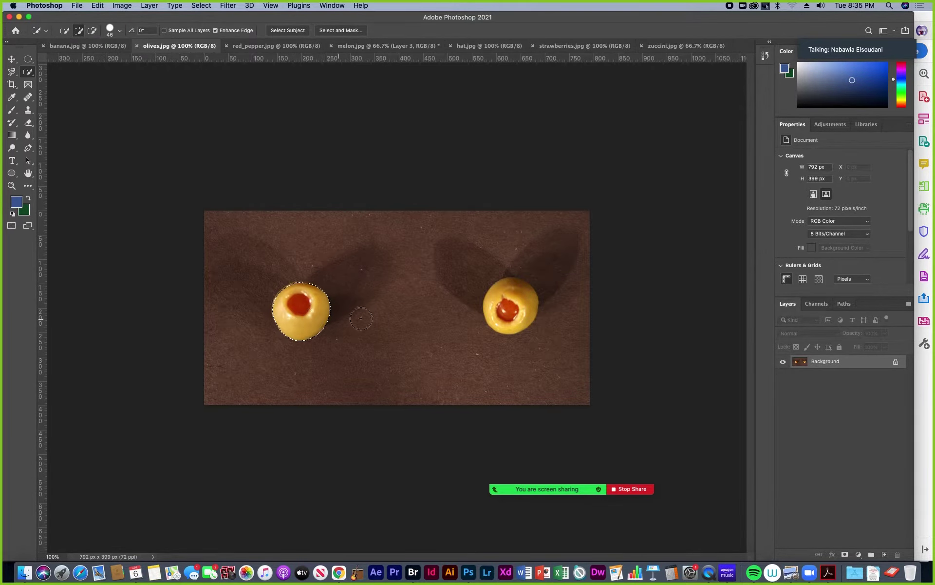
left_click_drag(515, 311, 504, 298)
- Move the two selected olives into melon.jpg and place the left one over the melon as an eye
left_click(11, 59)
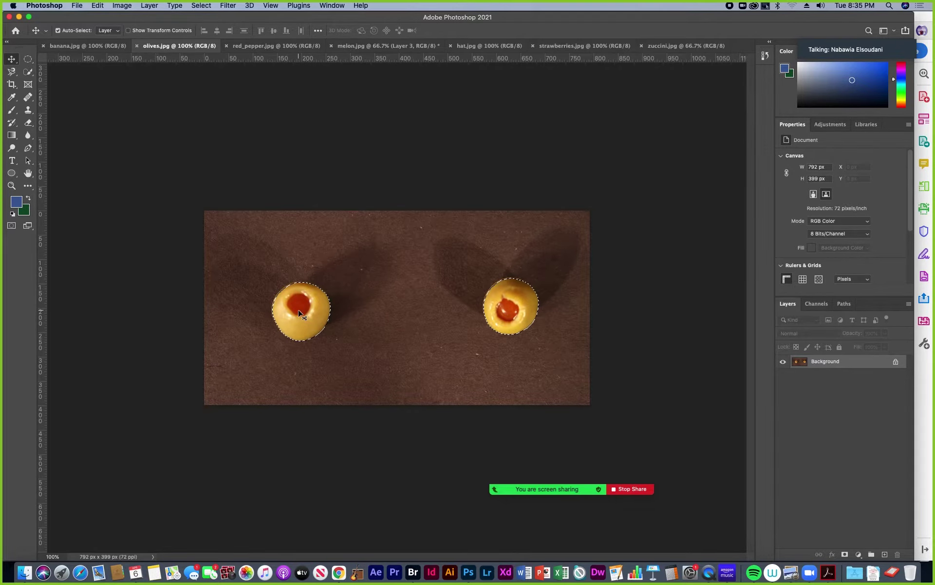
left_click_drag(299, 313, 344, 46)
left_click_drag(355, 169, 354, 191)
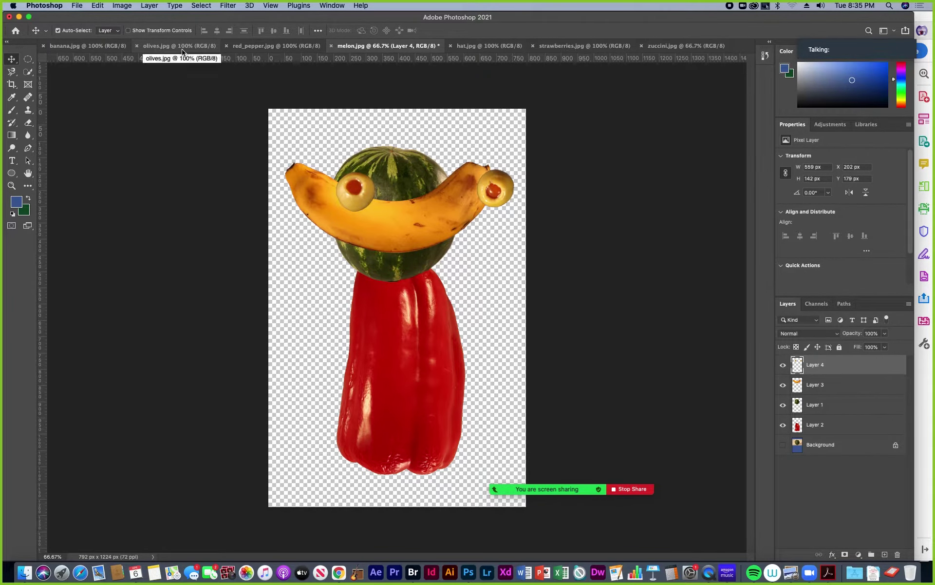
- Bring up strawberries.jpg and select the larger left strawberry using the Object Selection Tool with Enhance Edge on
left_click(561, 46)
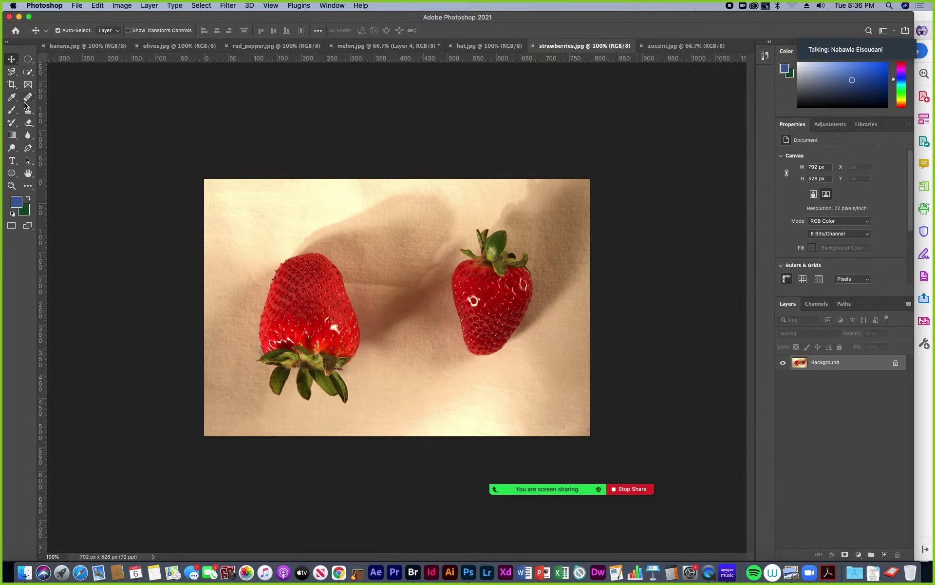
left_click(28, 73)
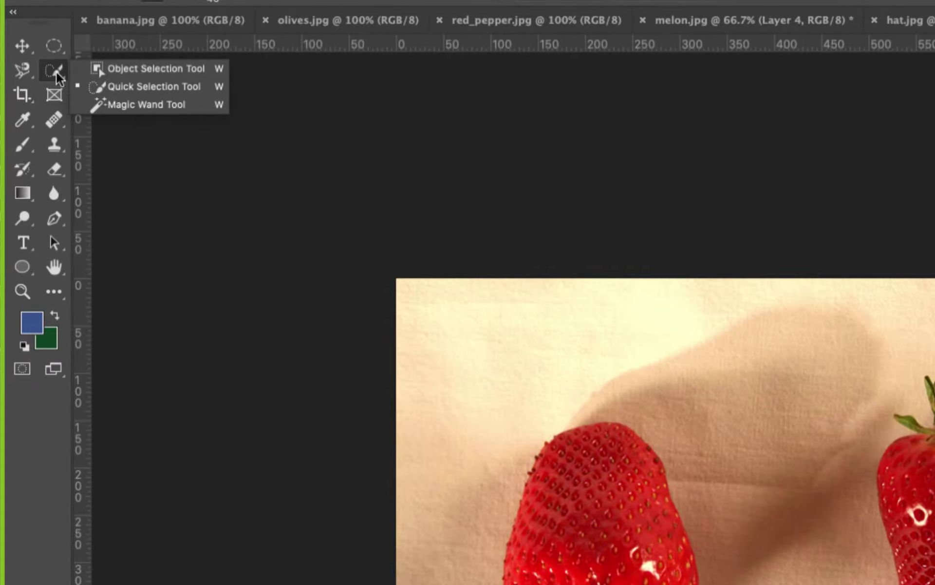
left_click(120, 68)
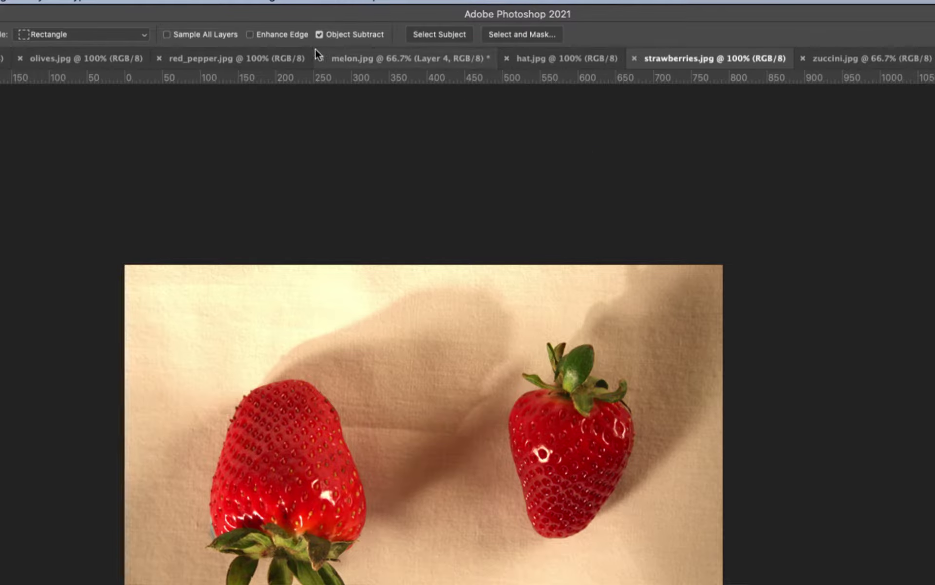
left_click(249, 35)
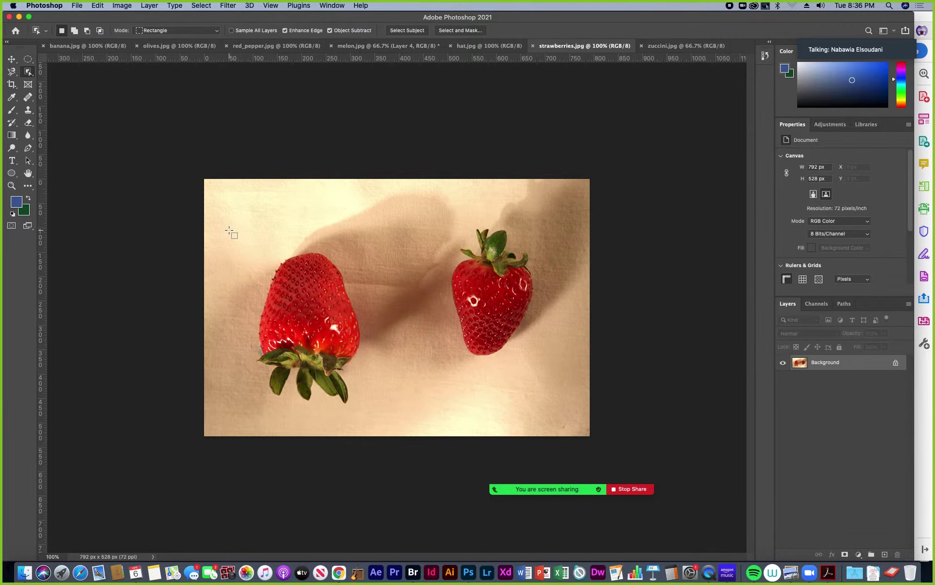
left_click_drag(229, 230, 392, 423)
- Refine the strawberry selection's edge above the left leaf using the Quick Selection Tool with a smaller brush, adding and subtracting areas
left_click(10, 59)
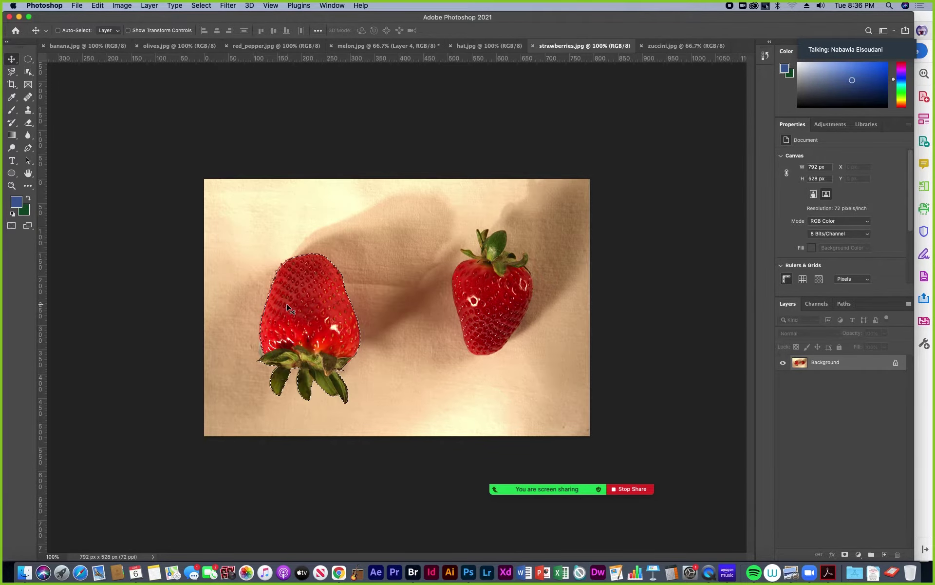
key("super+equal")
key("super+equal")
scroll(288, 312, "left", 5)
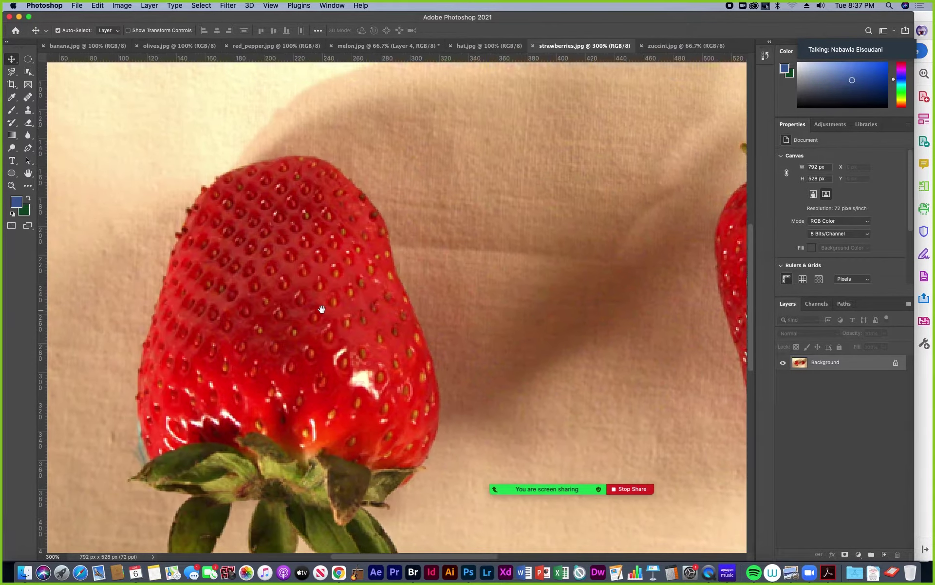
scroll(290, 321, "down", 5)
scroll(291, 321, "left", 2)
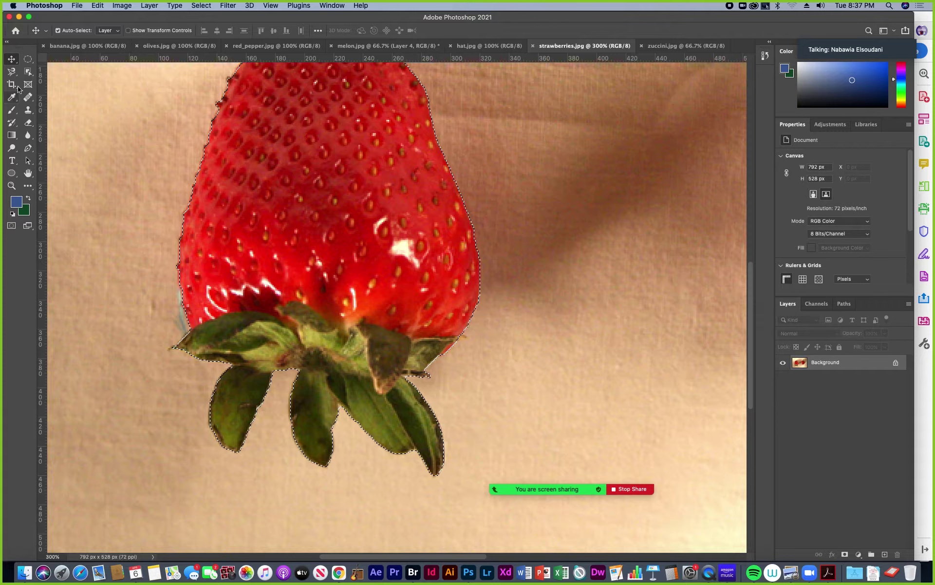
left_click(28, 71)
left_click(68, 80)
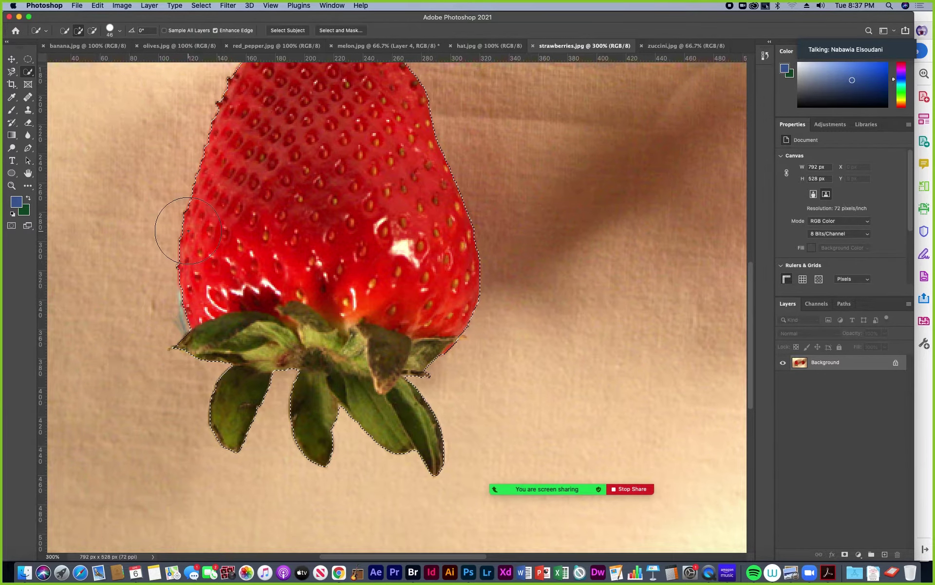
key("bracketleft")
key("bracketleft")
key("bracketleft")
key("bracketleft")
left_click_drag(185, 321, 201, 342)
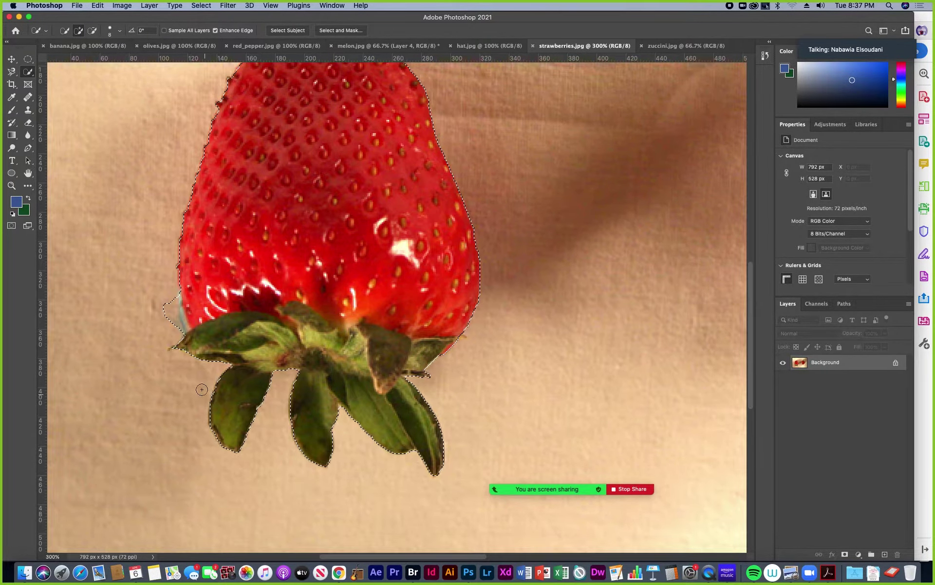
key("alt")
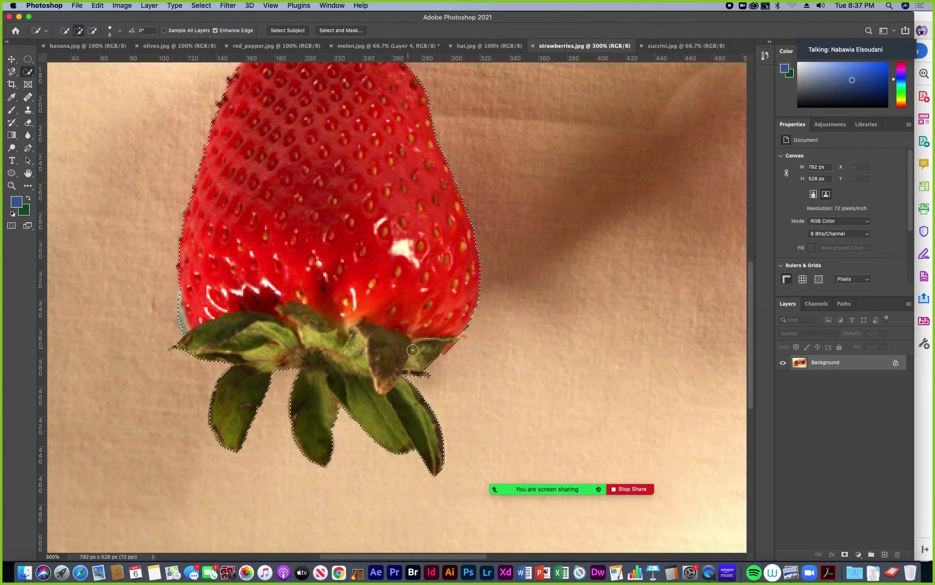
- Add the missed tip of the strawberry's right leaf to the selection with a finer Quick Selection brush
key("super+equal")
key("super+equal")
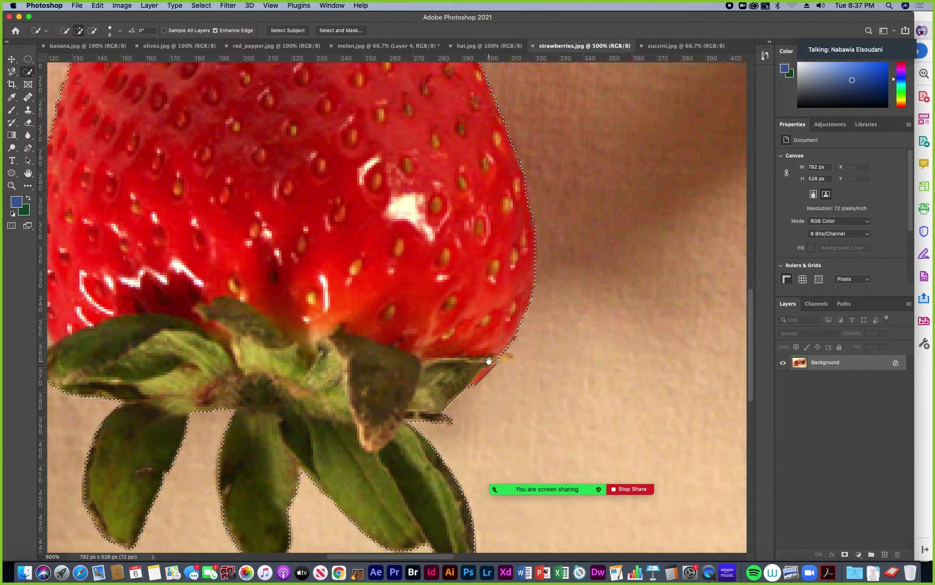
scroll(497, 368, "right", 5)
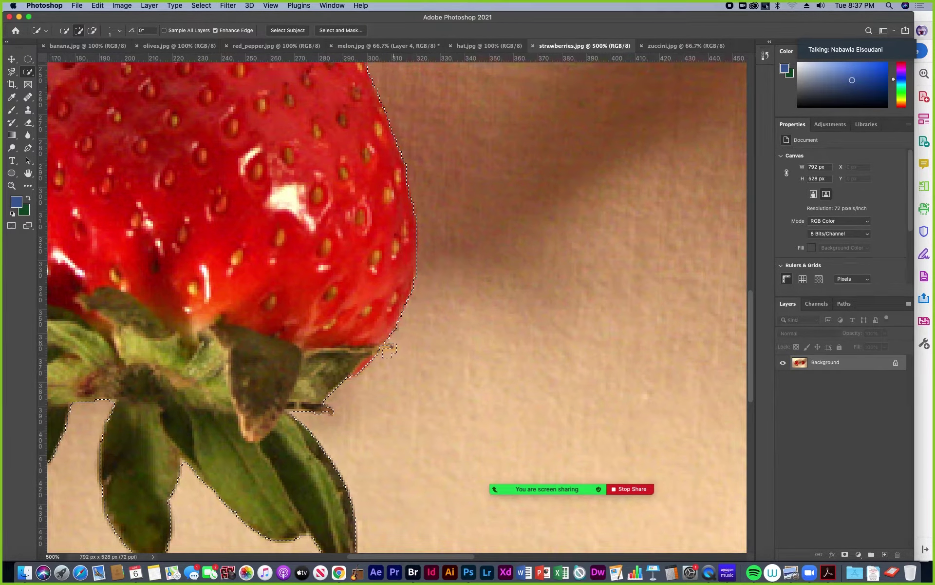
left_click_drag(398, 351, 385, 372)
- Set the Quick Mask overlay color to green (#43c549) after trying magenta (#c54371)
left_click(10, 227)
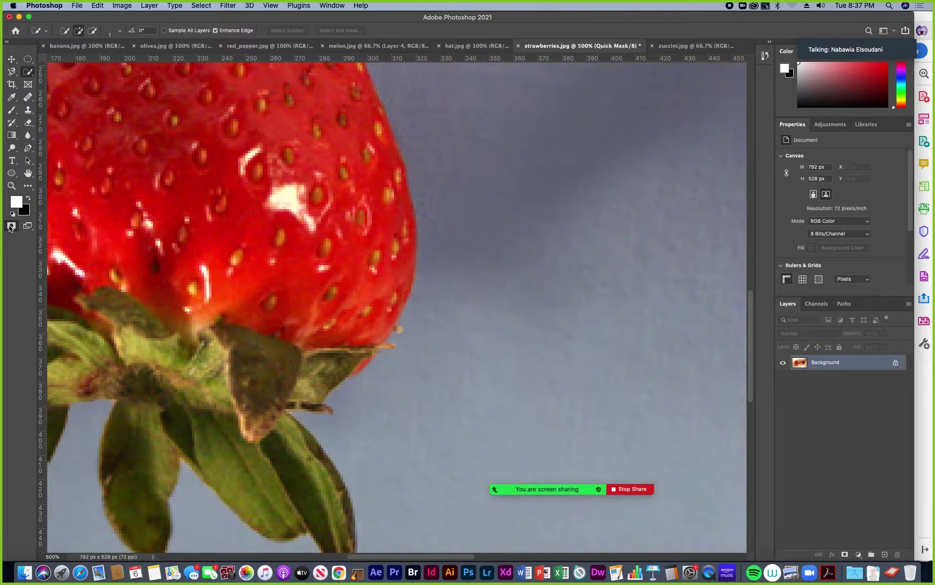
double_click(12, 227)
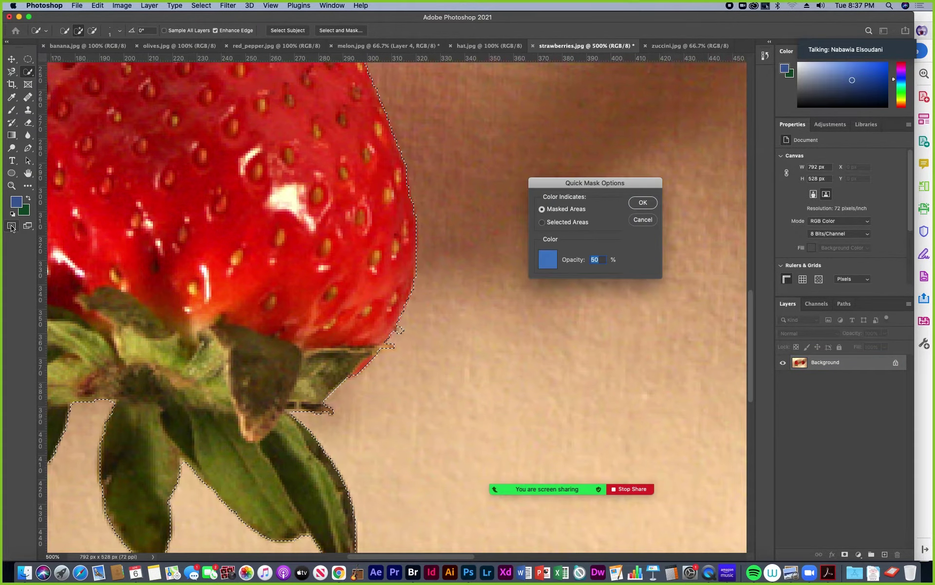
left_click(547, 266)
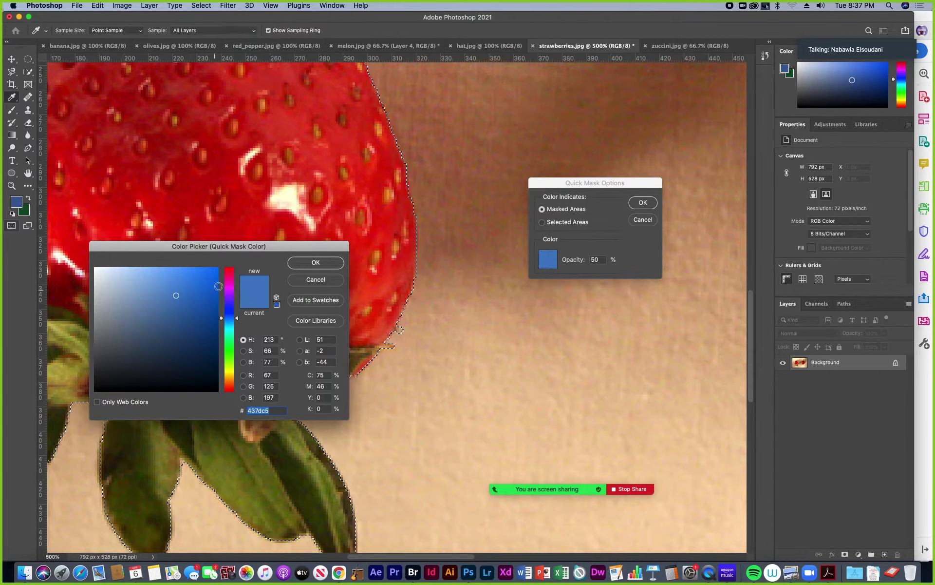
left_click(230, 275)
left_click(315, 266)
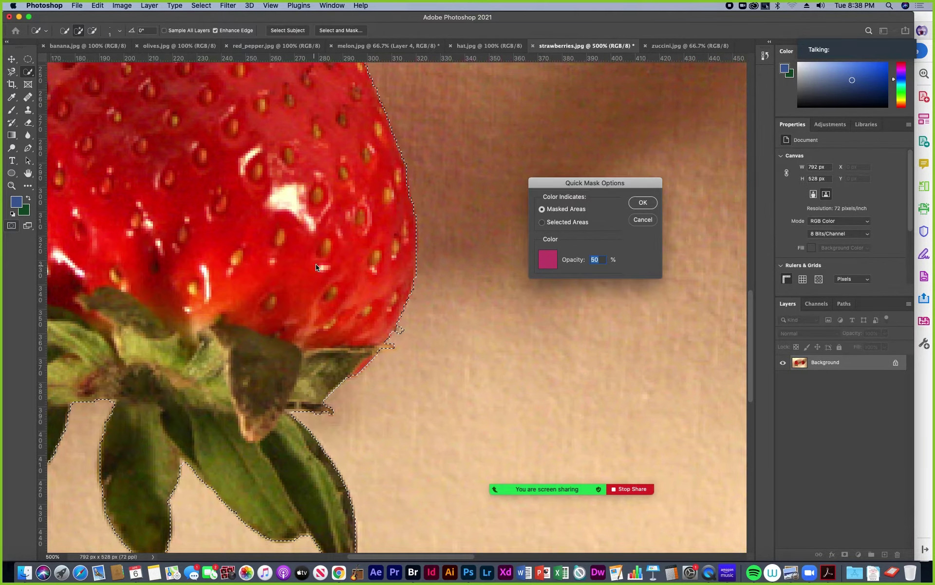
left_click(547, 259)
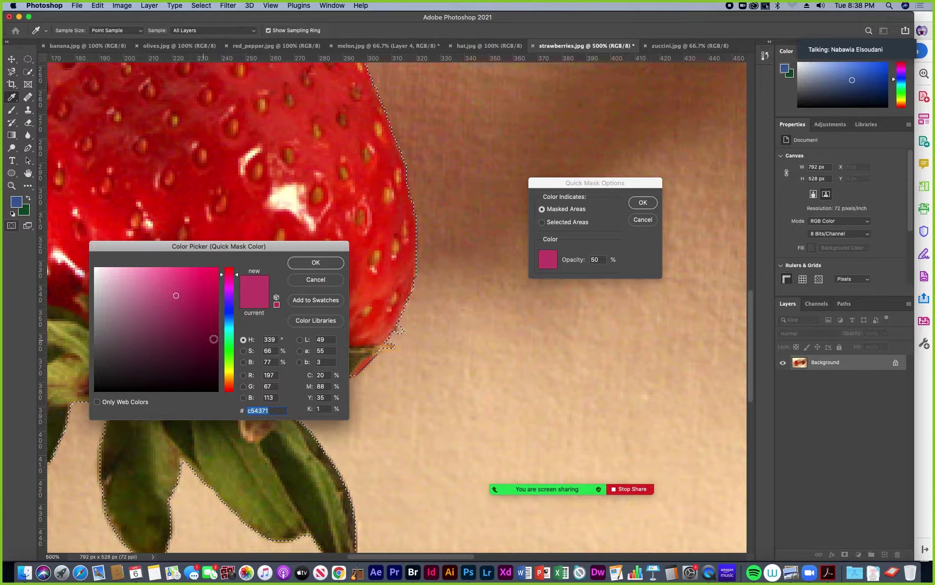
left_click(227, 348)
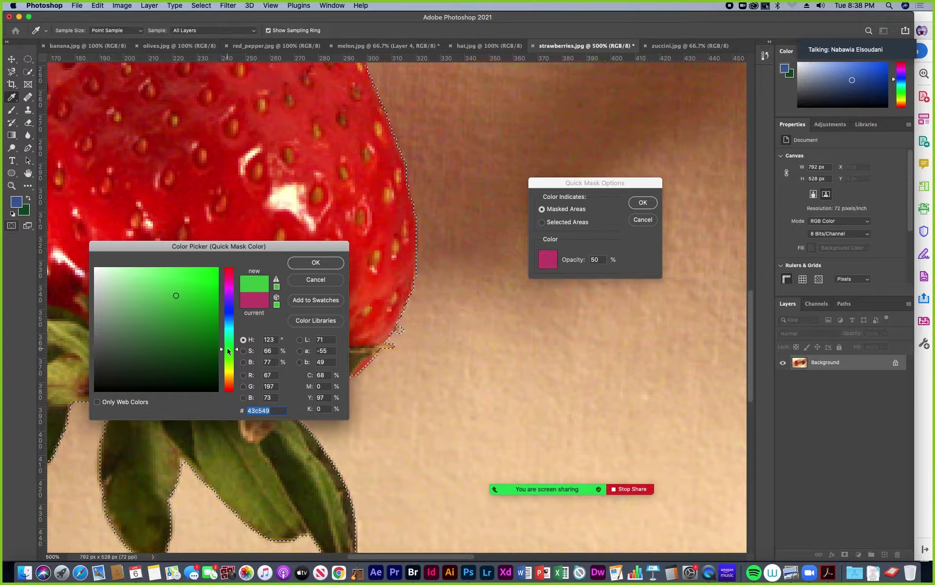
left_click(307, 265)
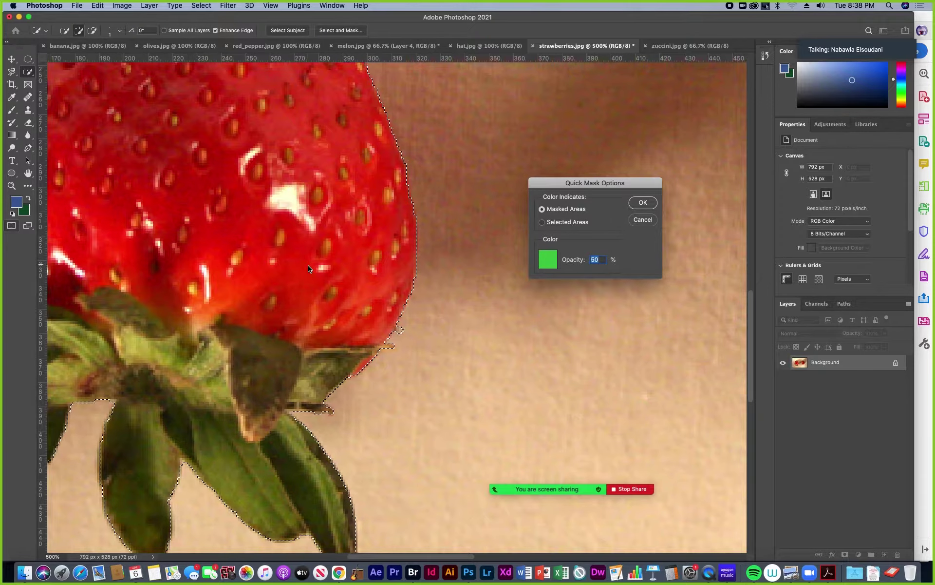
left_click(643, 202)
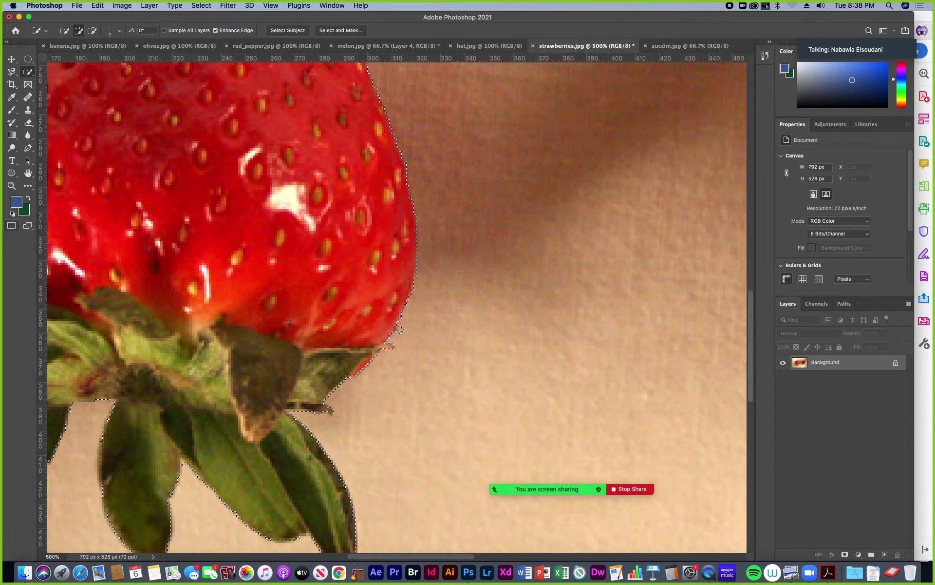
- Enter Quick Mask mode on the strawberry selection and set up a very small Brush with increased hardness
left_click(11, 226)
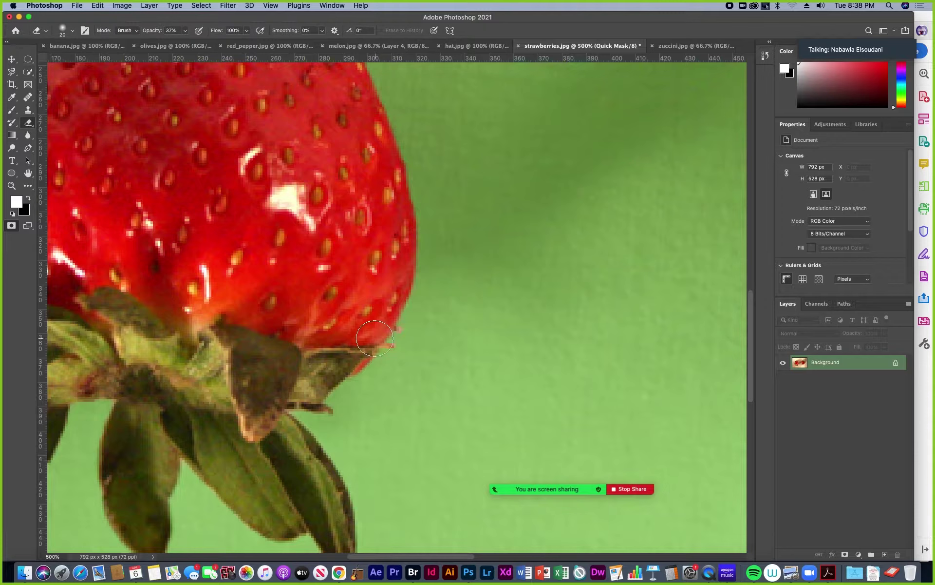
left_click(16, 113)
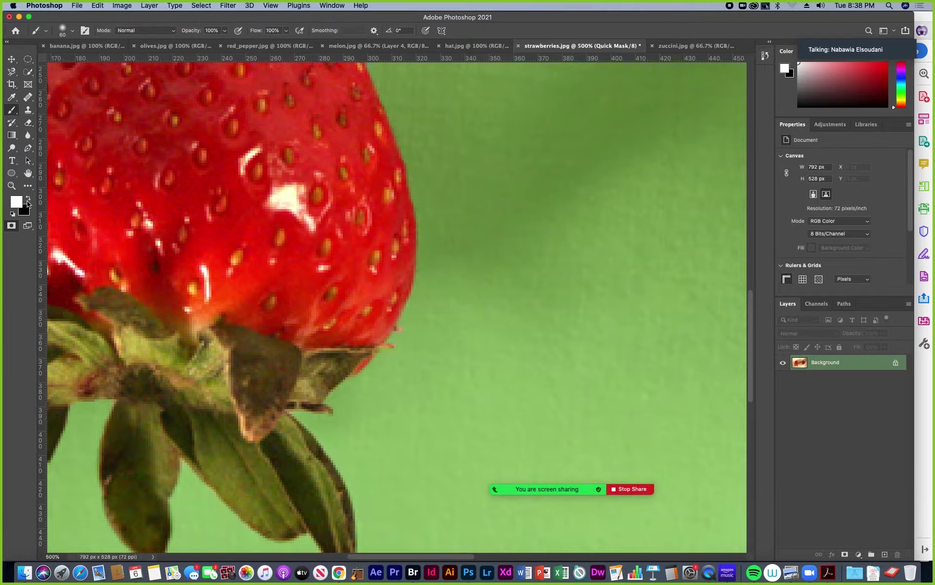
key("bracketleft")
key("bracketleft")
key("bracketleft")
key("bracketleft")
key("bracketleft")
key("bracketleft")
key("bracketleft")
key("bracketleft")
key("bracketleft")
key("bracketleft")
left_click(72, 30)
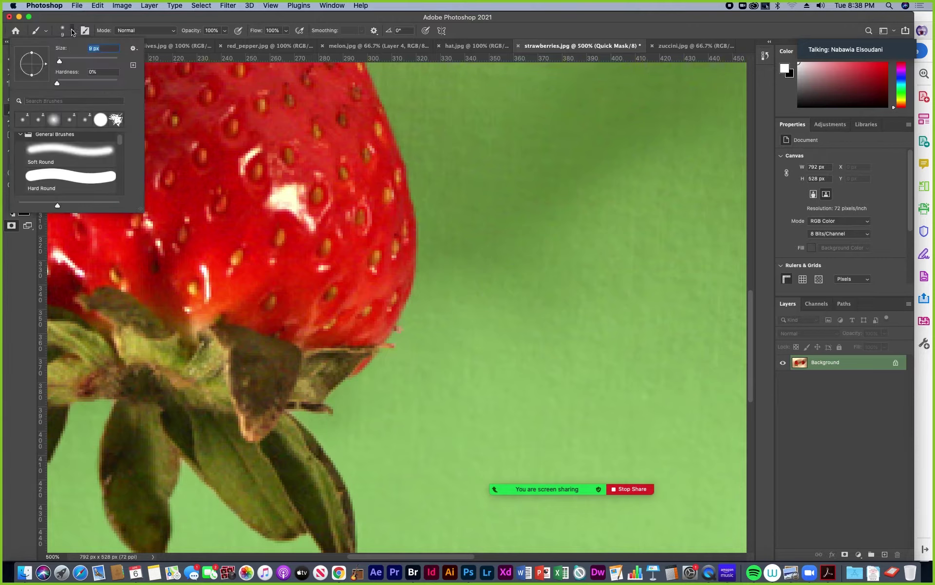
left_click_drag(58, 83, 107, 82)
key("Return")
key("bracketleft")
key("bracketleft")
key("bracketleft")
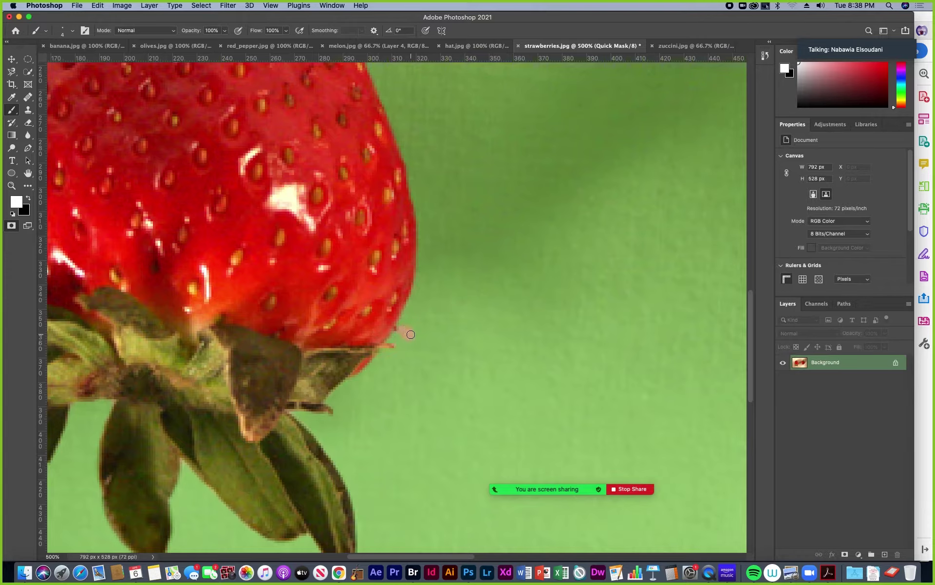
- Mask out the stray background beside the strawberry's lower right edge with black paint and return to the standard selection
left_click(29, 199)
left_click_drag(412, 332, 401, 335)
left_click(11, 226)
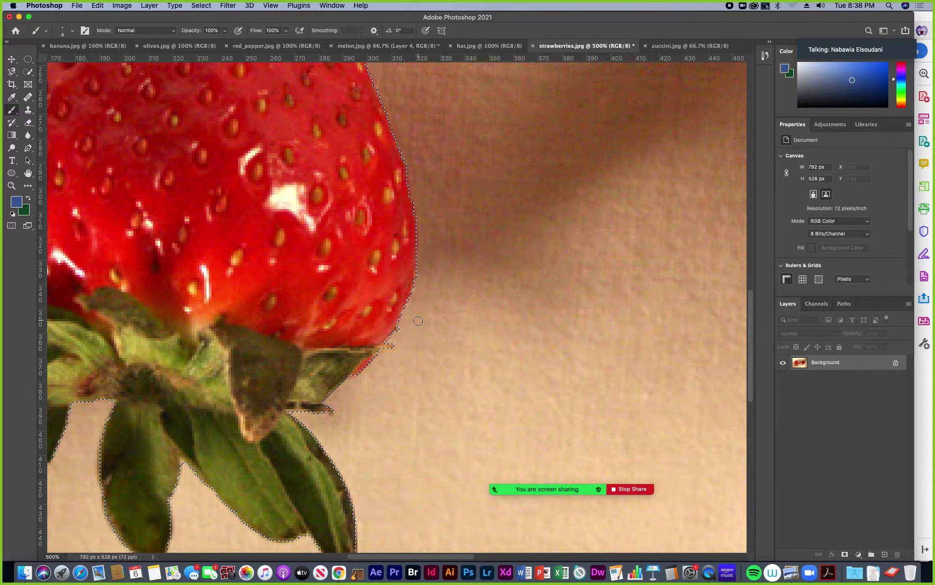
- Touch up the strawberry's upper left edge in Quick Mask mode and return to the standard selection
scroll(418, 323, "down", 3)
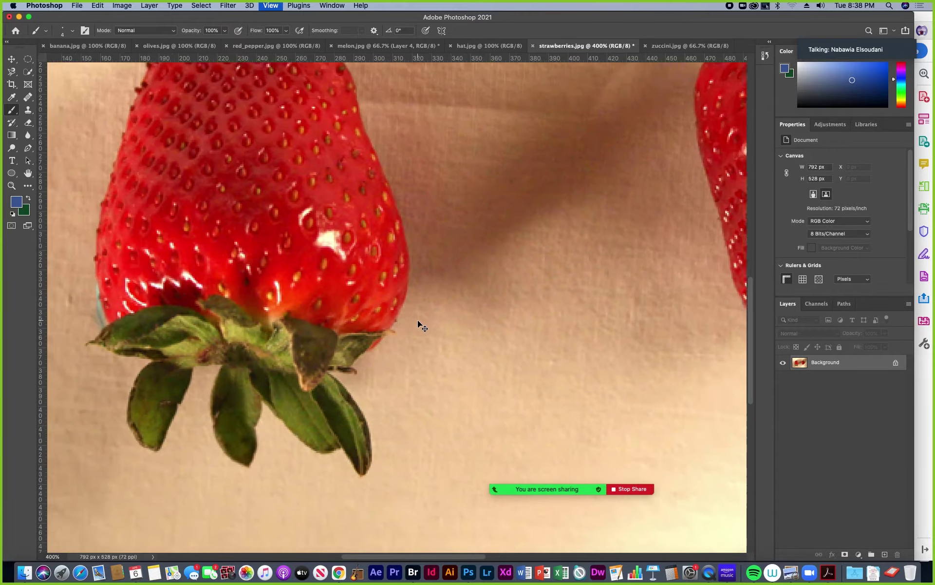
scroll(418, 323, "down", 2)
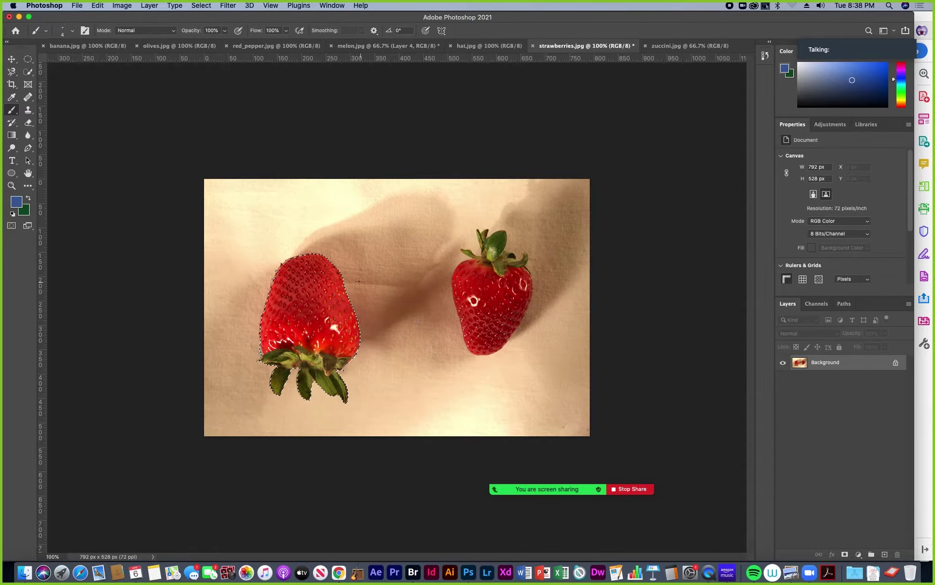
scroll(287, 275, "up", 4)
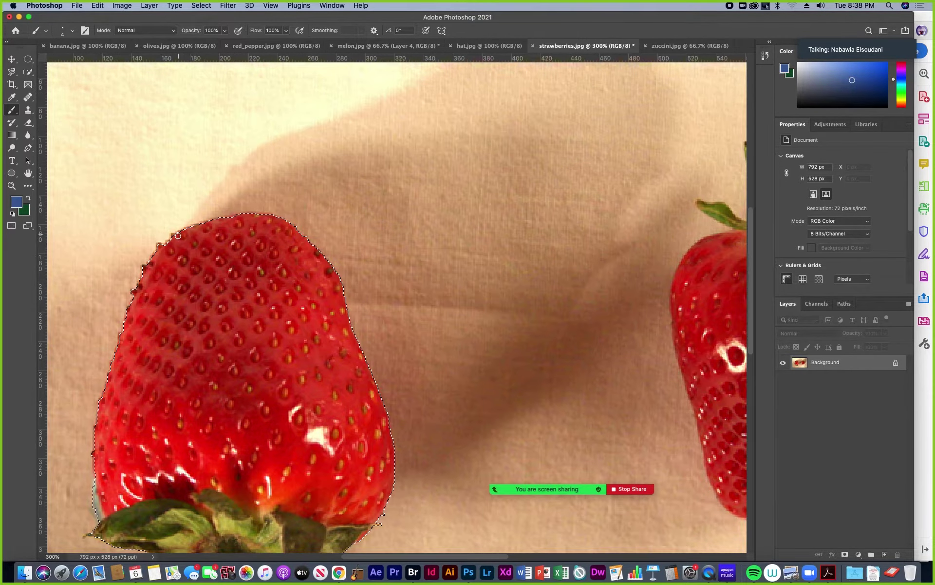
scroll(176, 253, "up", 2)
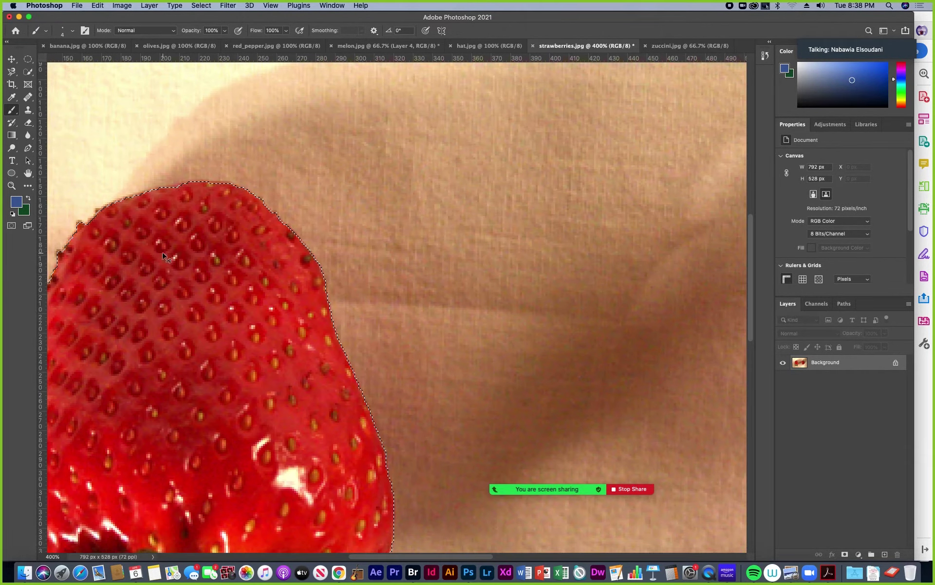
key("super+d")
left_click_drag(140, 238, 351, 306)
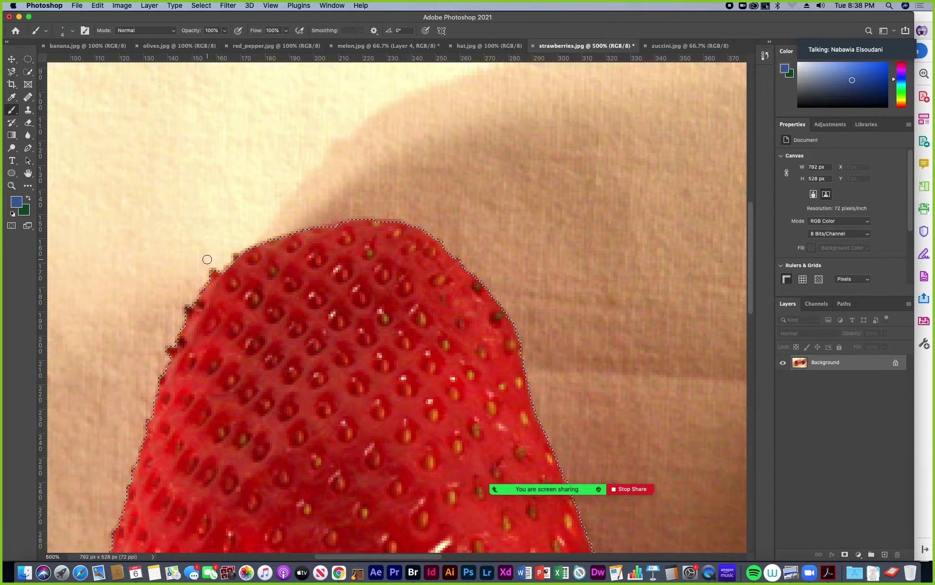
left_click(12, 227)
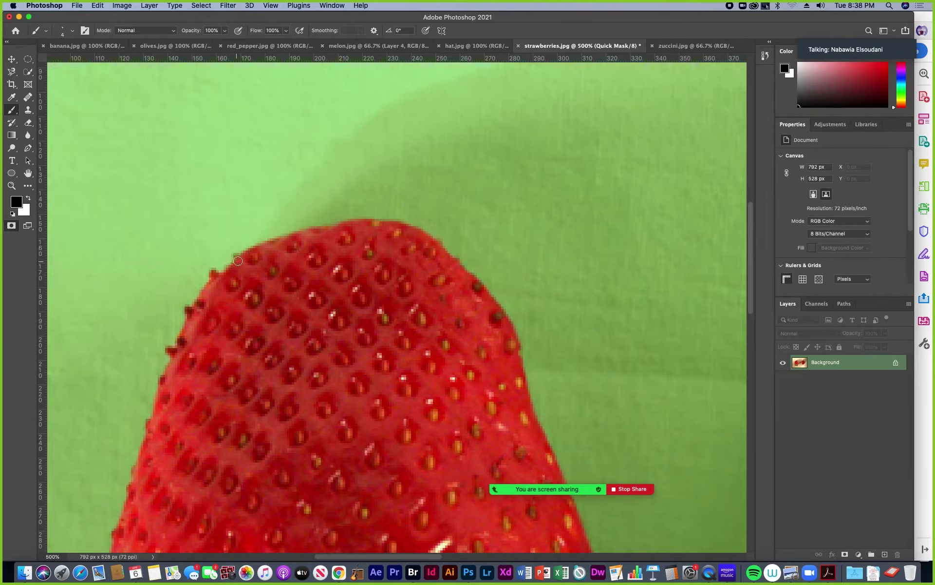
mouse_move(28, 110)
left_click(29, 199)
key("x")
left_click(11, 226)
- Move the selected strawberry into melon.jpg and place it over the center of the melon as a nose
key("super+minus")
key("super+minus")
key("super+minus")
key("super+minus")
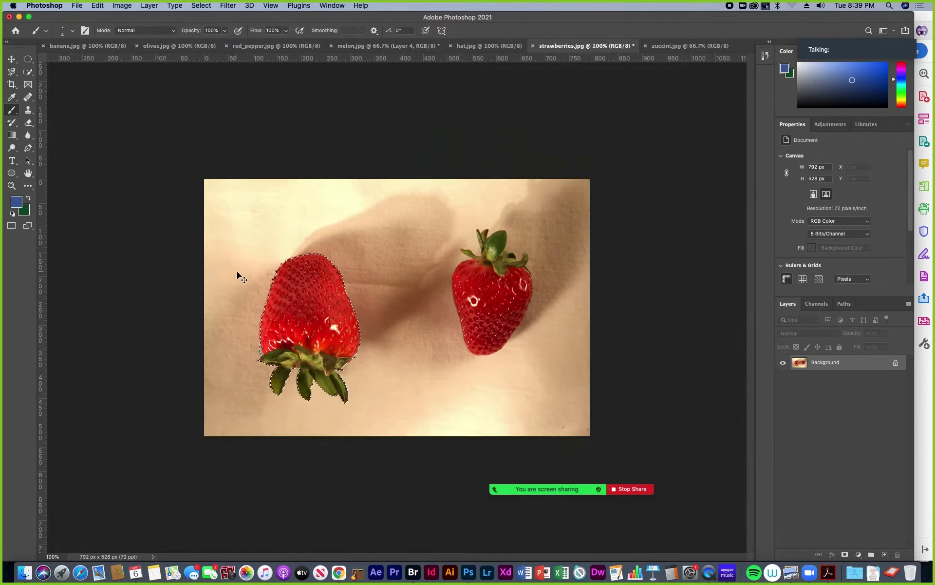
left_click(12, 59)
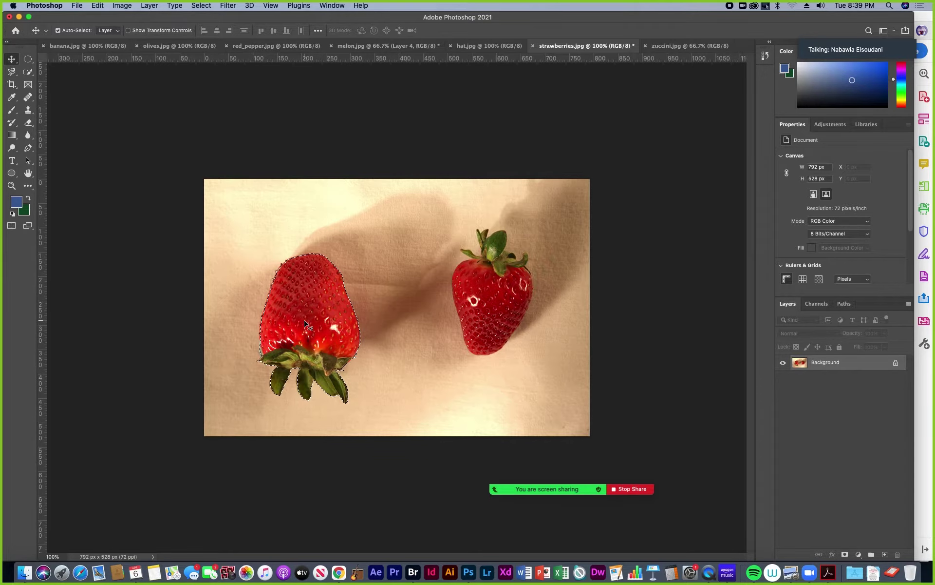
left_click_drag(304, 323, 409, 211)
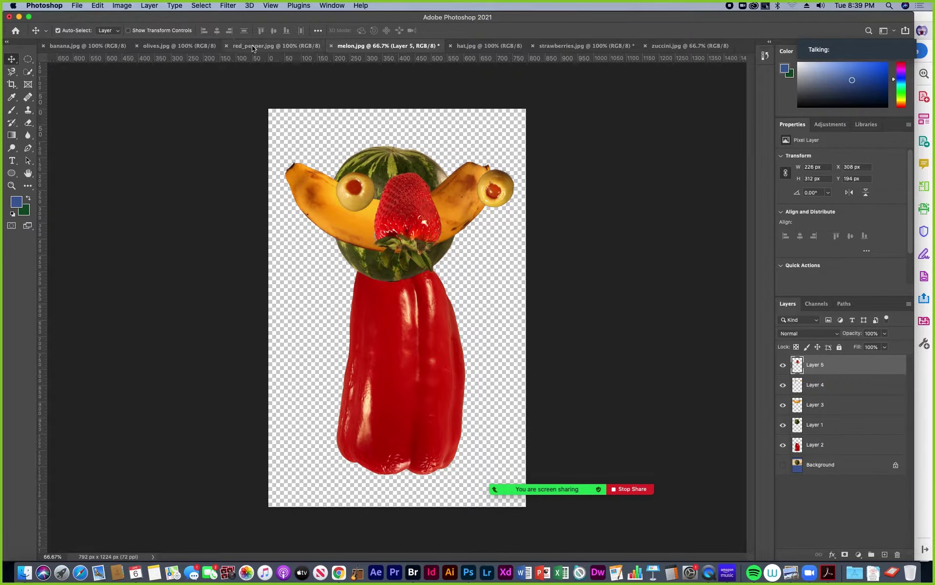
- Bring up hat.jpg and select the hat using Select Subject
left_click(482, 49)
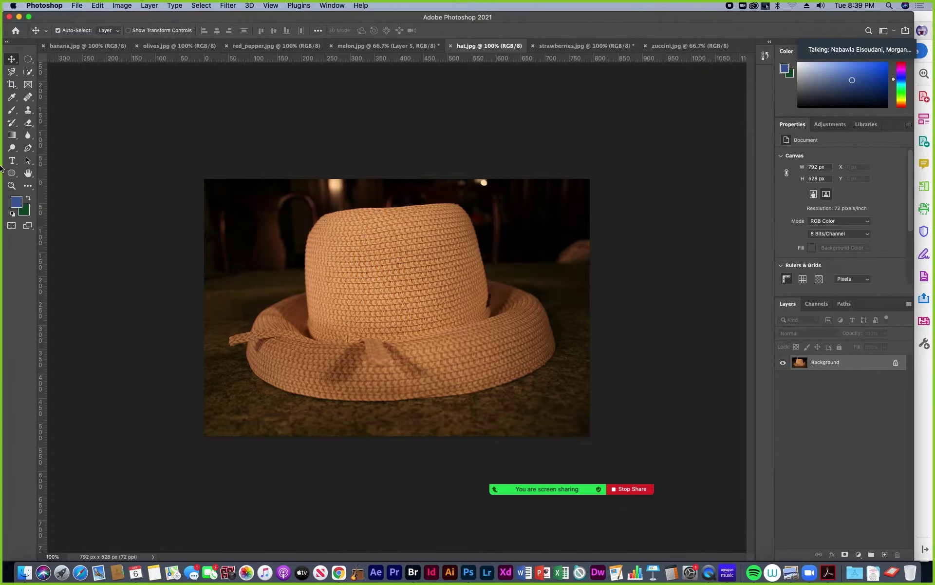
left_click(28, 72)
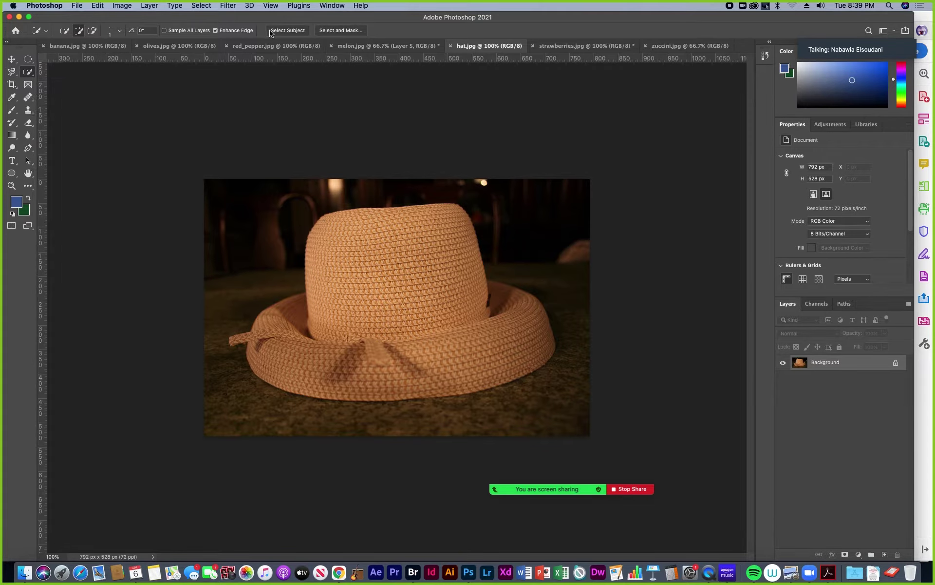
left_click(289, 31)
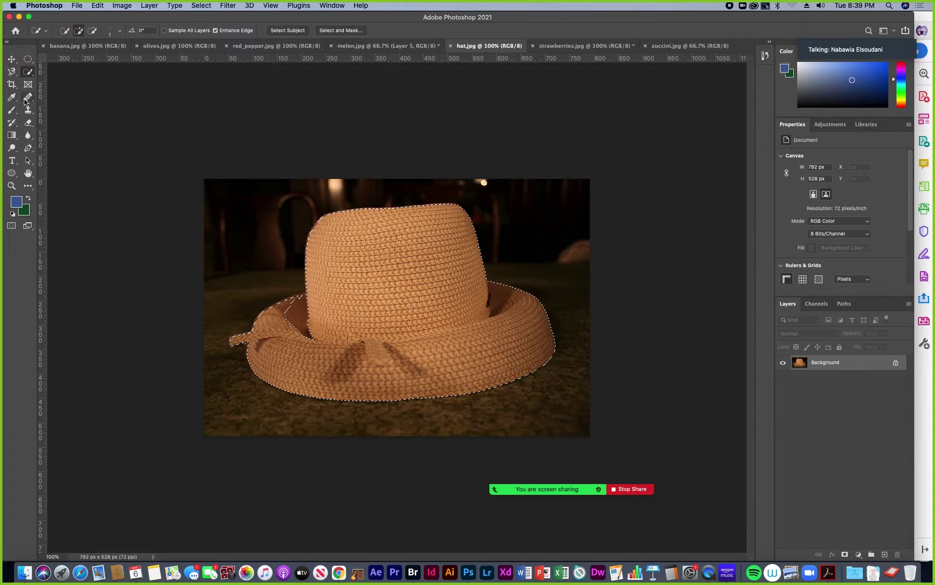
- Add the missed inner left brim to the hat selection using a 45 px Quick Selection brush
key("bracketright")
key("bracketright")
key("bracketright")
key("bracketright")
key("bracketright")
key("bracketright")
key("bracketright")
key("bracketright")
key("bracketright")
key("bracketright")
key("bracketright")
key("bracketright")
key("bracketright")
key("bracketright")
key("bracketright")
key("bracketright")
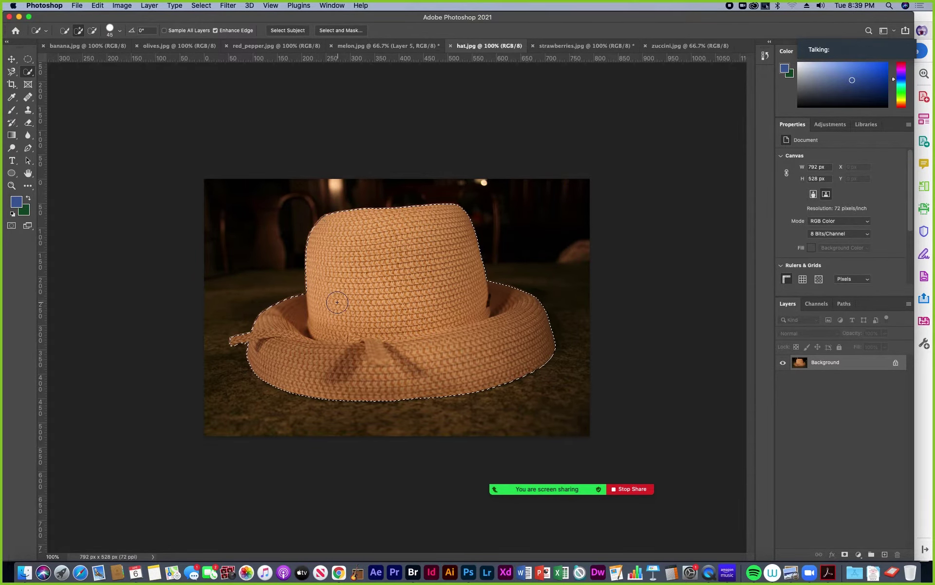
- Move the selected hat into melon.jpg and place it over the upper part of the melon head
left_click(12, 58)
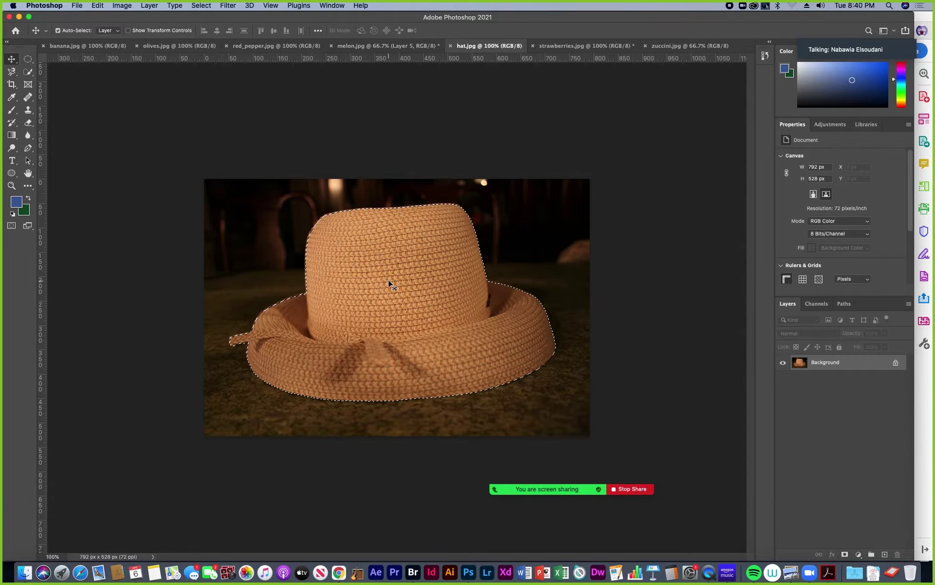
left_click_drag(385, 276, 390, 150)
- Bring up zuccini.jpg and select the zucchini using the Object Selection Tool in Rectangle mode
left_click(647, 46)
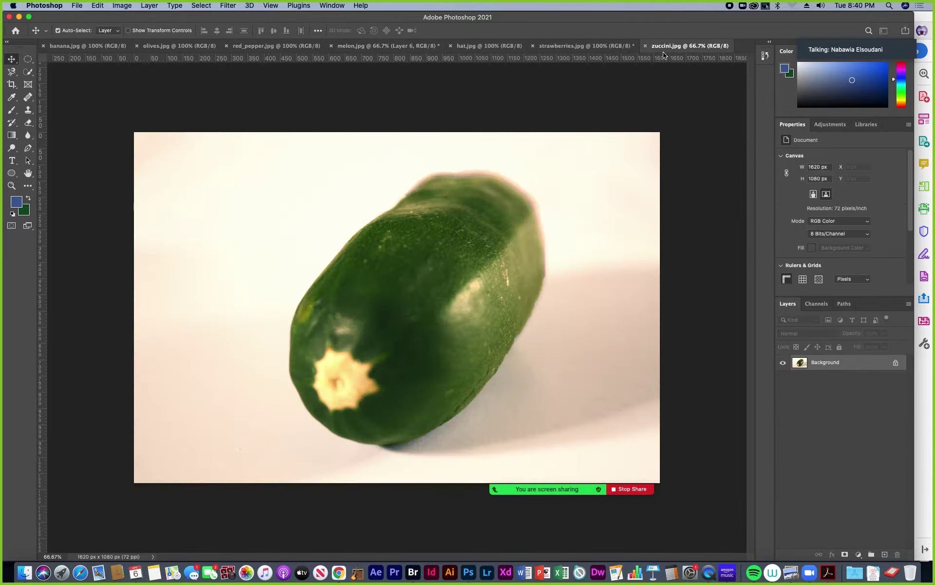
left_click(29, 74)
left_click(73, 71)
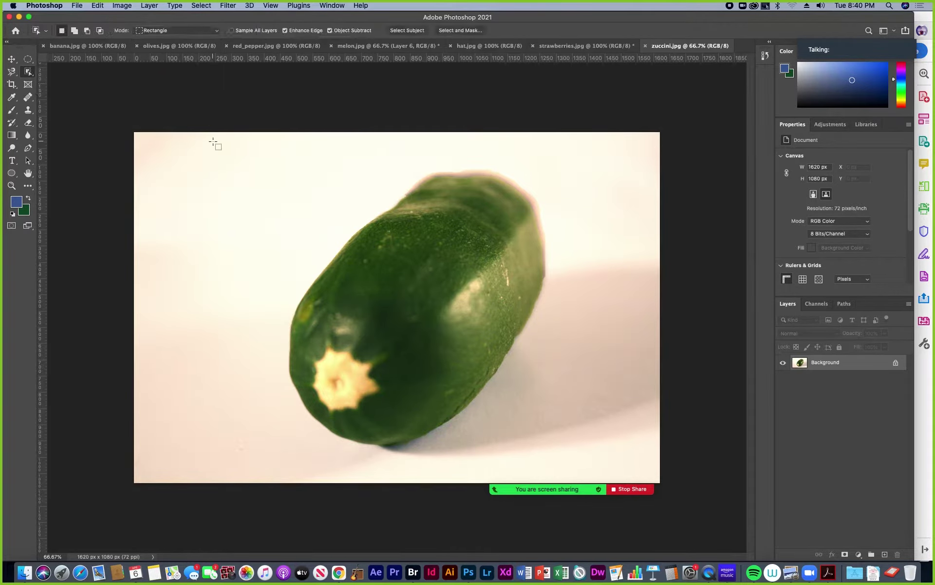
left_click_drag(224, 132, 595, 469)
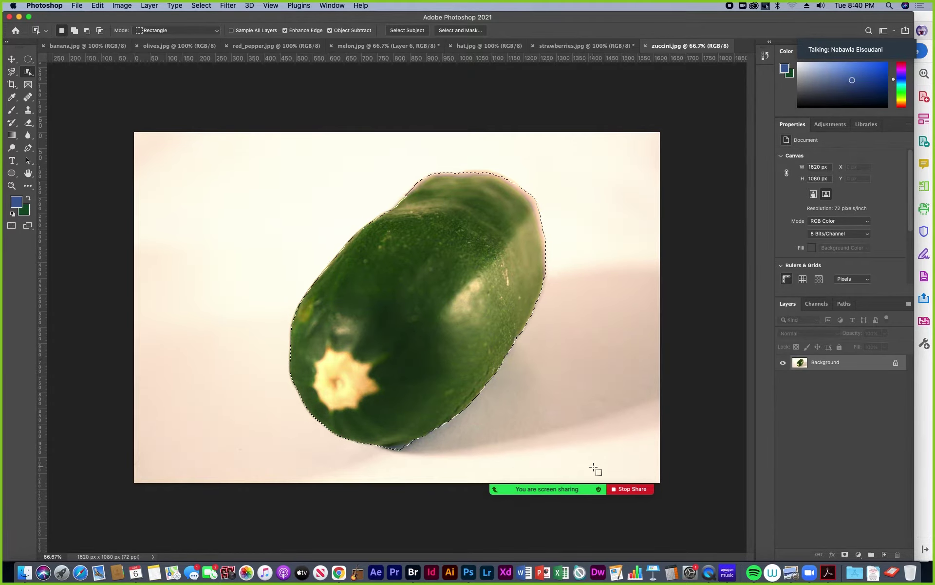
- Move the selected zucchini into melon.jpg and place it at the figure's lower left
left_click(11, 59)
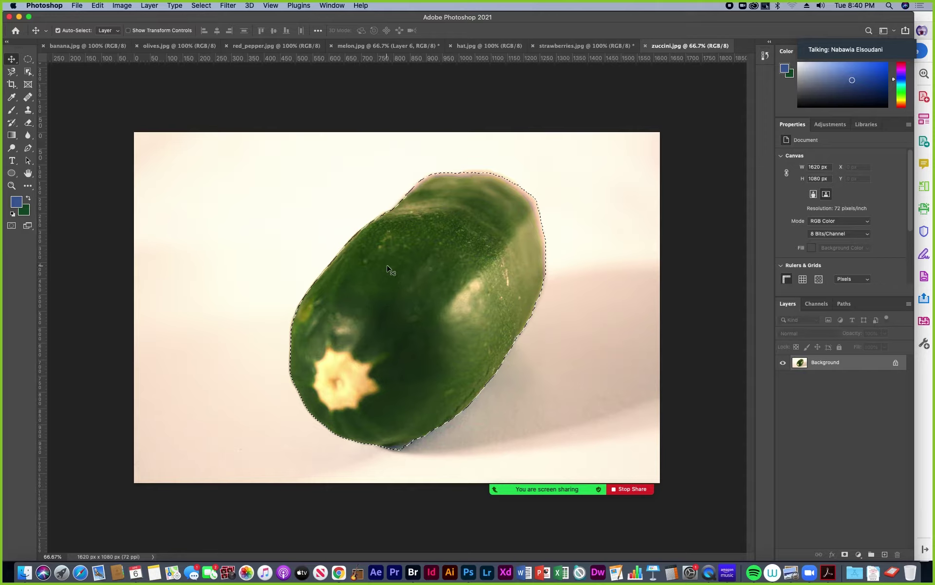
left_click_drag(415, 307, 371, 45)
left_click_drag(344, 420, 329, 444)
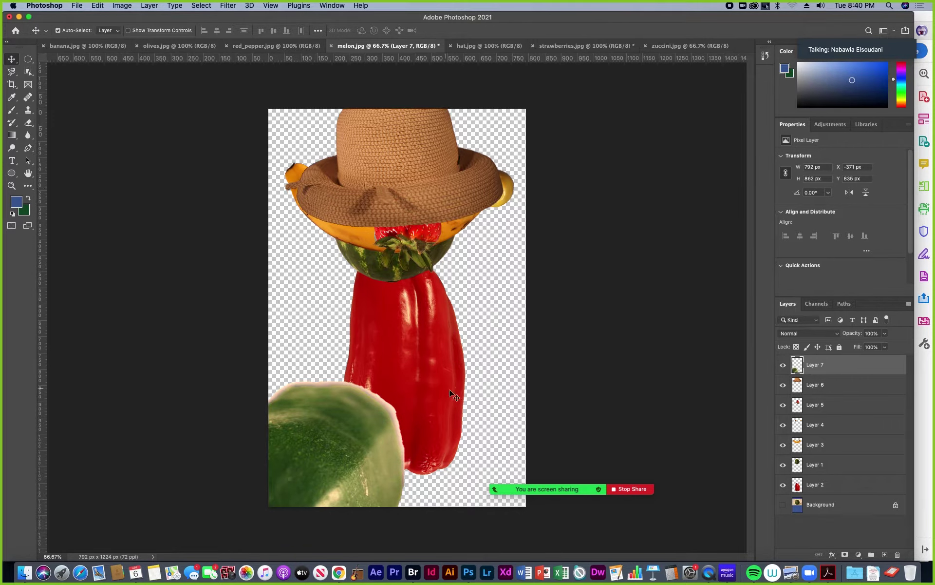
- Switch to Adobe Bridge and open squash.jpg from the Fruits and Sorts folder in Photoshop
left_click(413, 573)
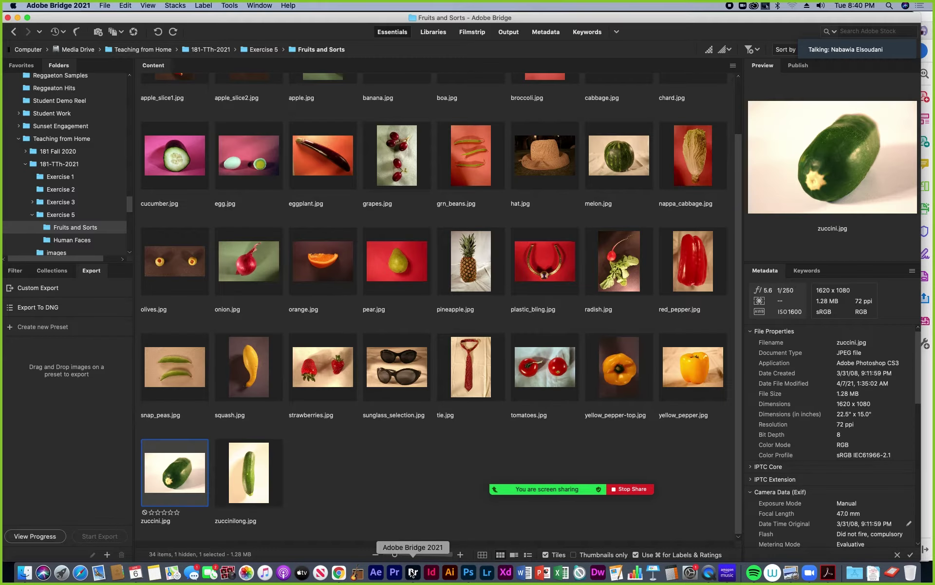
left_click(253, 370)
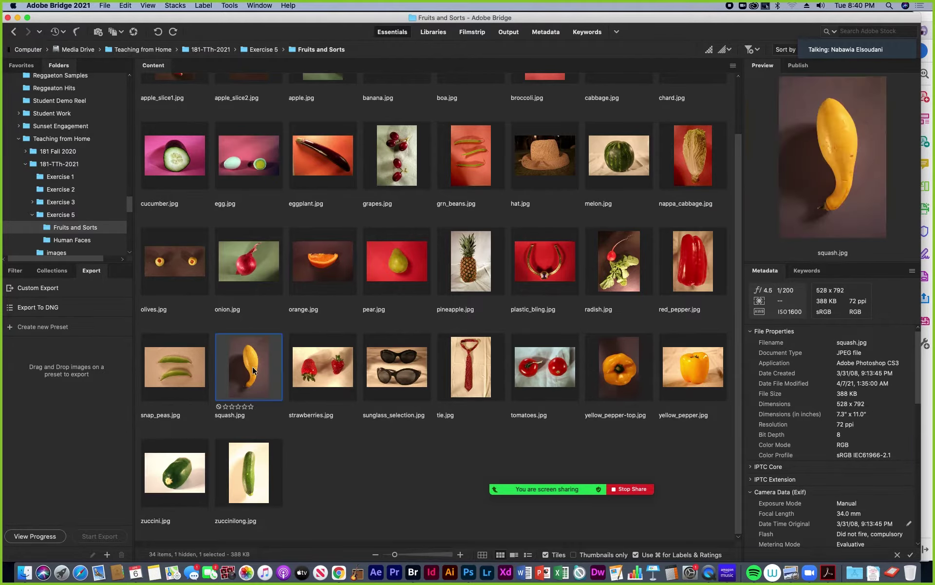
double_click(255, 366)
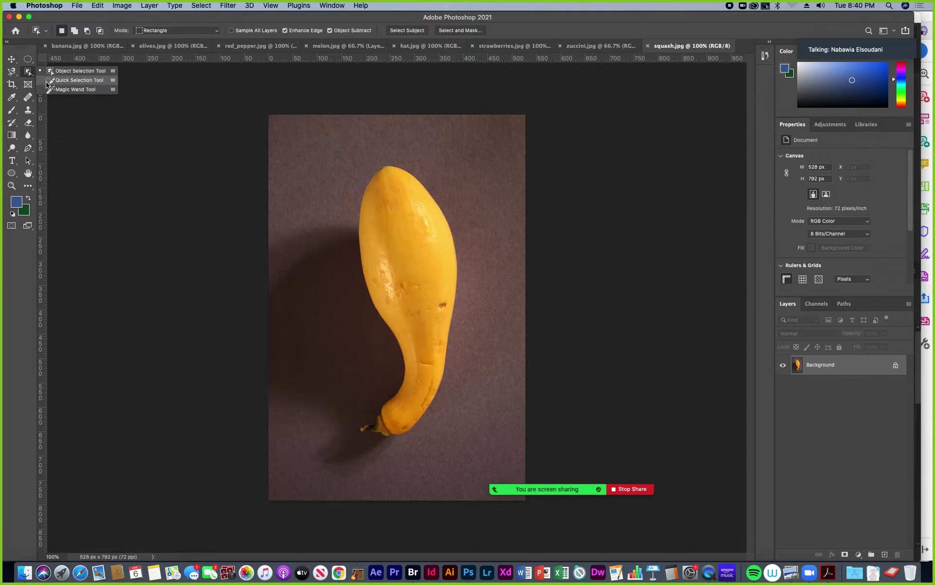
- Select the squash with the Quick Selection Tool's Select Subject and refine the selection around its stem with a 6 px brush
left_click(52, 80)
left_click(289, 30)
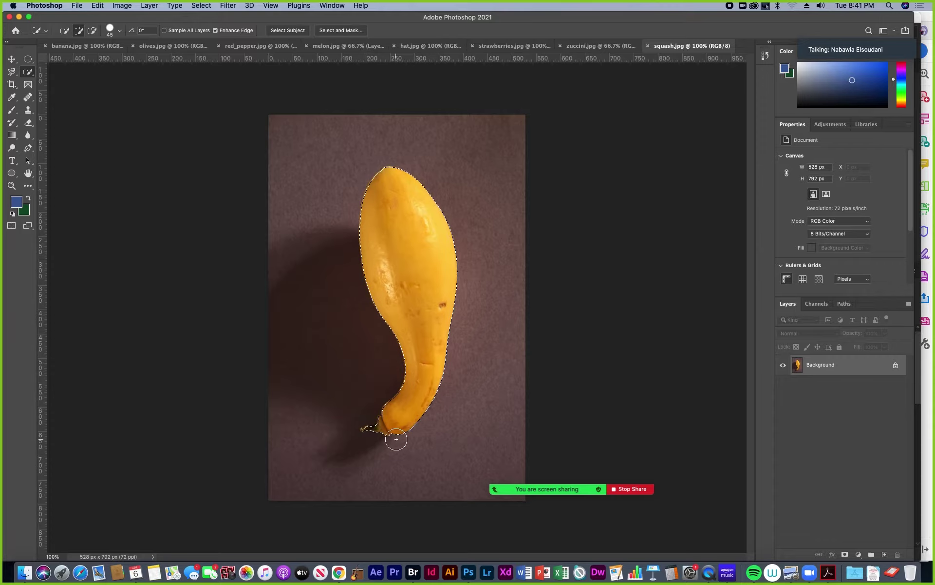
key("super+equal")
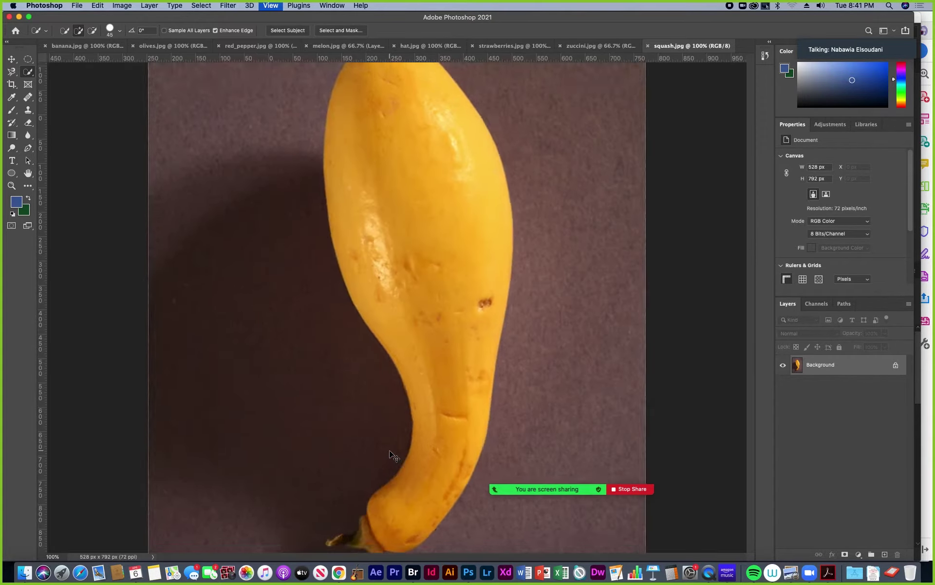
key("super+equal")
scroll(386, 449, "down", 5)
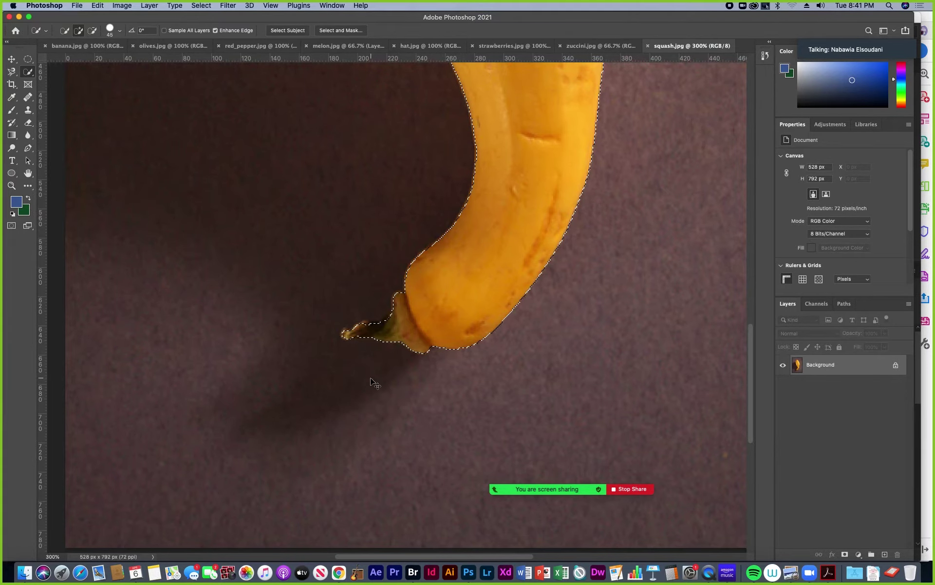
key("super+equal")
key("super+equal")
key("bracketleft")
key("bracketleft")
key("bracketleft")
key("bracketleft")
key("bracketleft")
key("bracketleft")
key("bracketleft")
key("bracketleft")
key("bracketleft")
key("bracketleft")
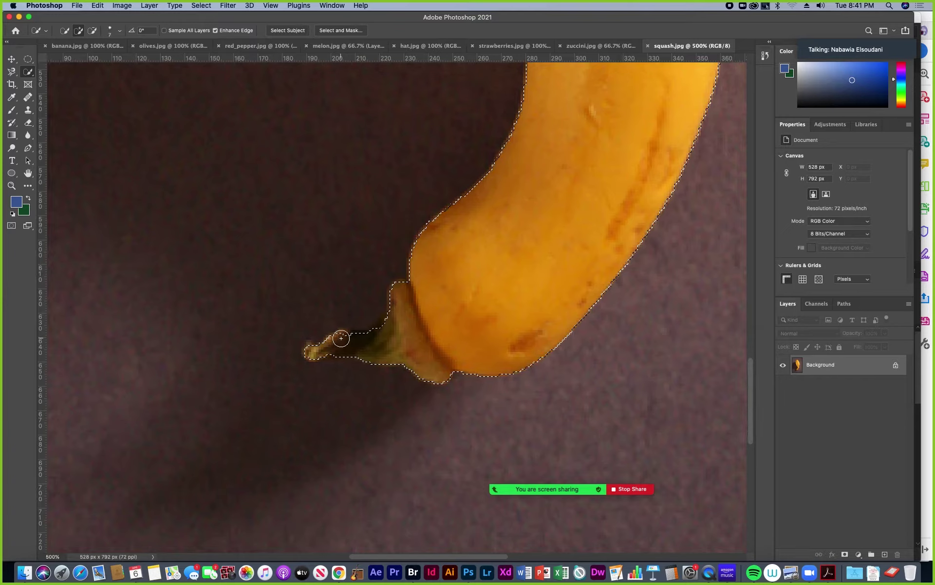
key("bracketleft")
mouse_move(343, 335)
left_mouse_down()
mouse_move(361, 345)
mouse_move(353, 339)
mouse_move(392, 327)
mouse_move(380, 331)
mouse_move(399, 316)
mouse_move(399, 287)
mouse_move(398, 327)
mouse_move(352, 358)
mouse_move(309, 356)
mouse_move(453, 371)
left_mouse_up()
key("super+minus")
key("super+minus")
key("super+minus")
key("super+minus")
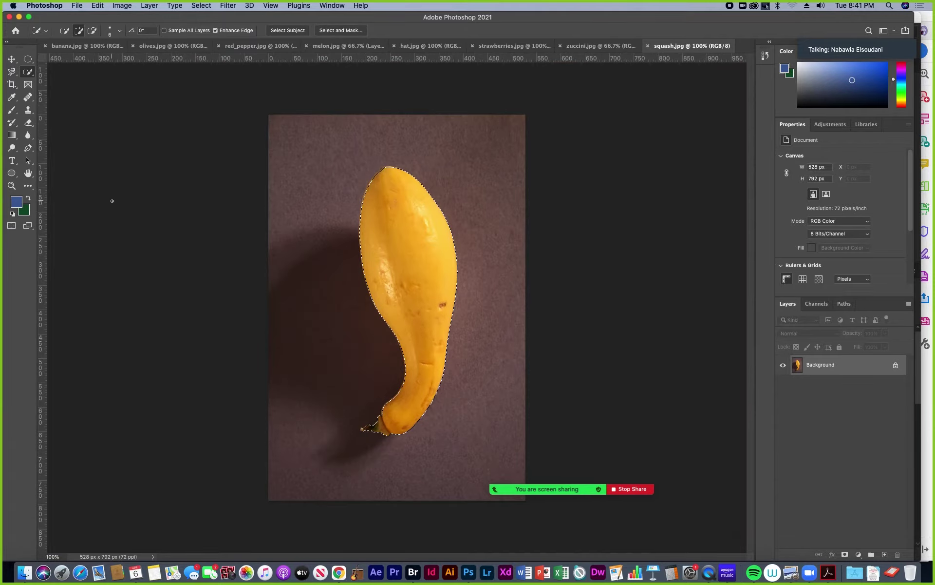
- Move the selected squash into melon.jpg and place it upright to the right of the red pepper
left_click(12, 59)
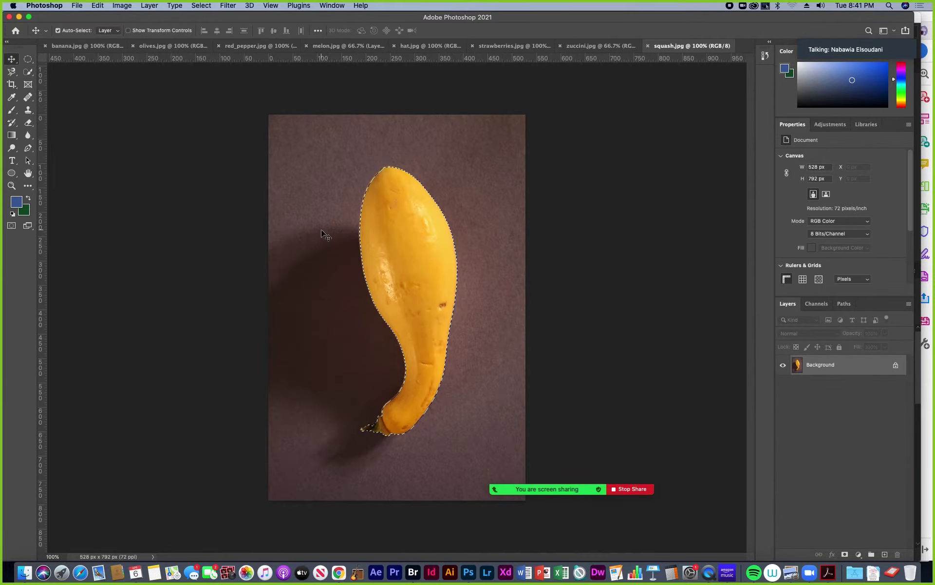
left_click_drag(398, 268, 337, 45)
left_click_drag(339, 239, 495, 296)
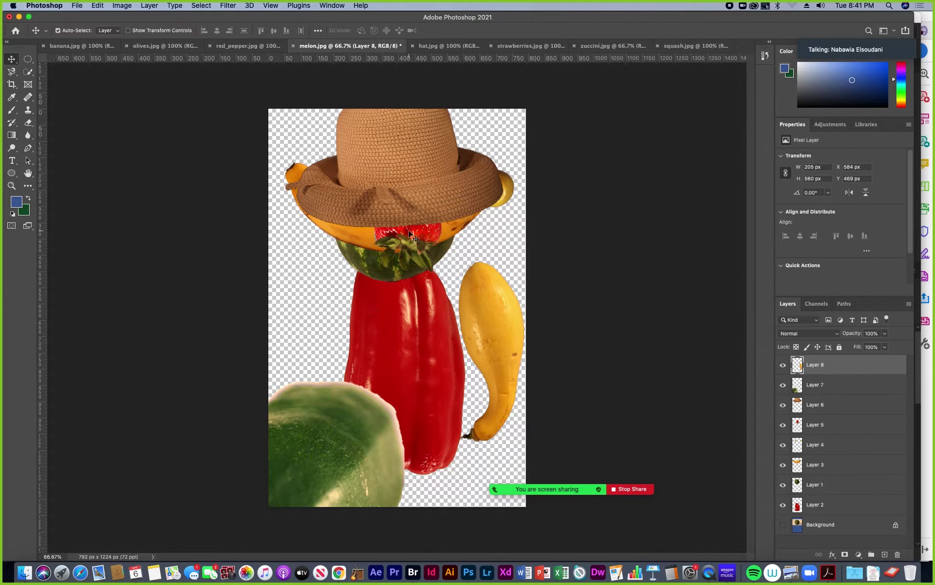
- Move the hat higher on the melon head and rename its layer "hat"
left_click_drag(429, 168, 441, 133)
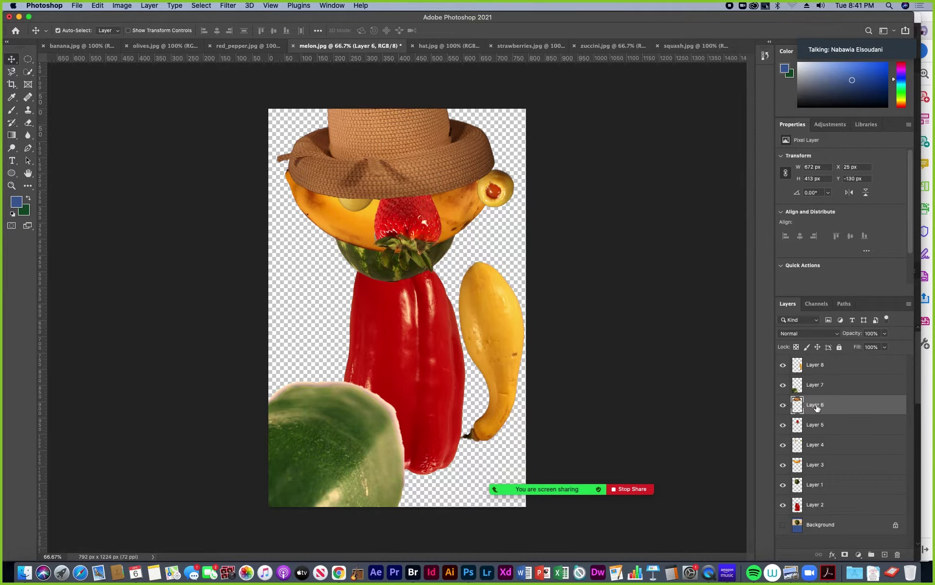
type("hat")
key("Return")
- Hide the hat layer and reposition the banana and strawberry, with the banana lower on the melon and the strawberry near its top
left_click(783, 405)
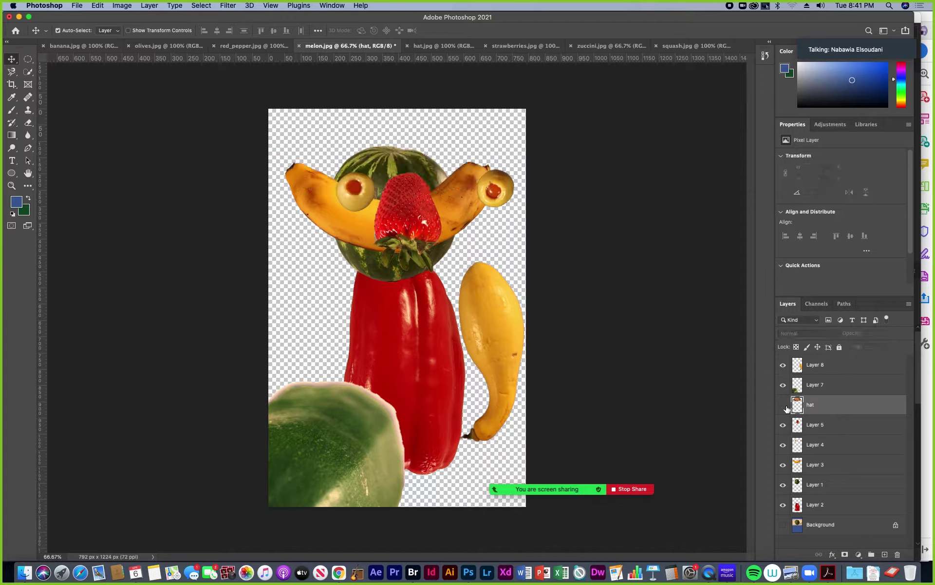
left_click_drag(336, 207, 319, 227)
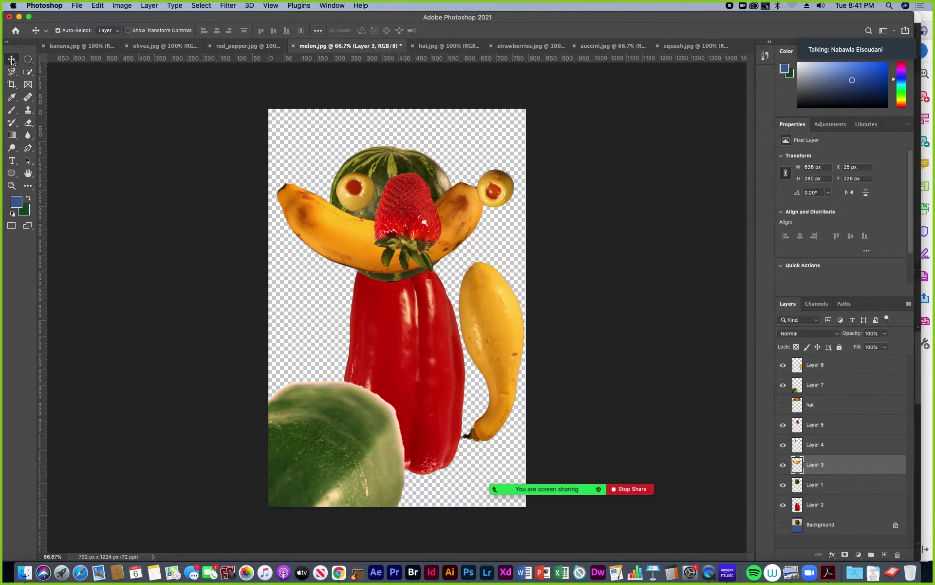
left_click_drag(358, 200, 423, 169)
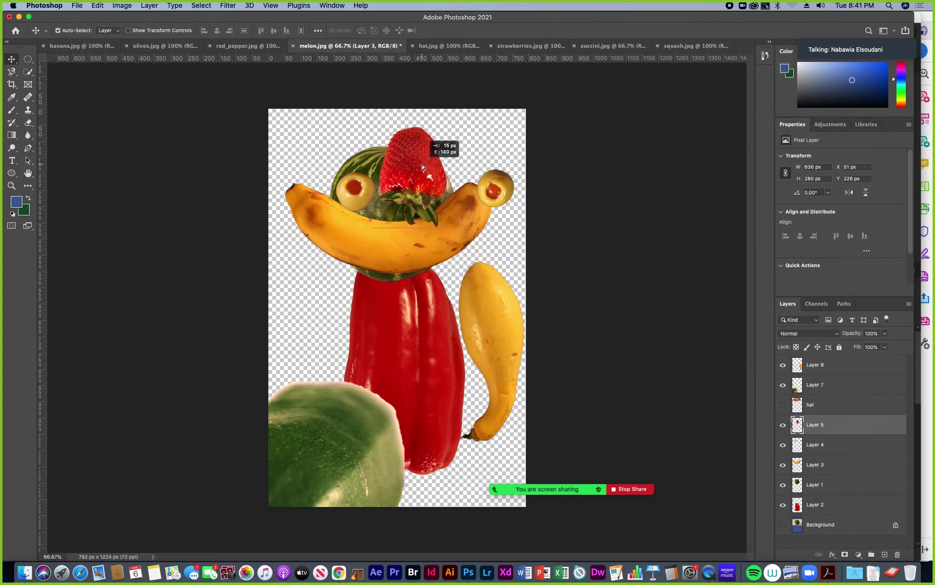
left_click_drag(370, 234, 366, 227)
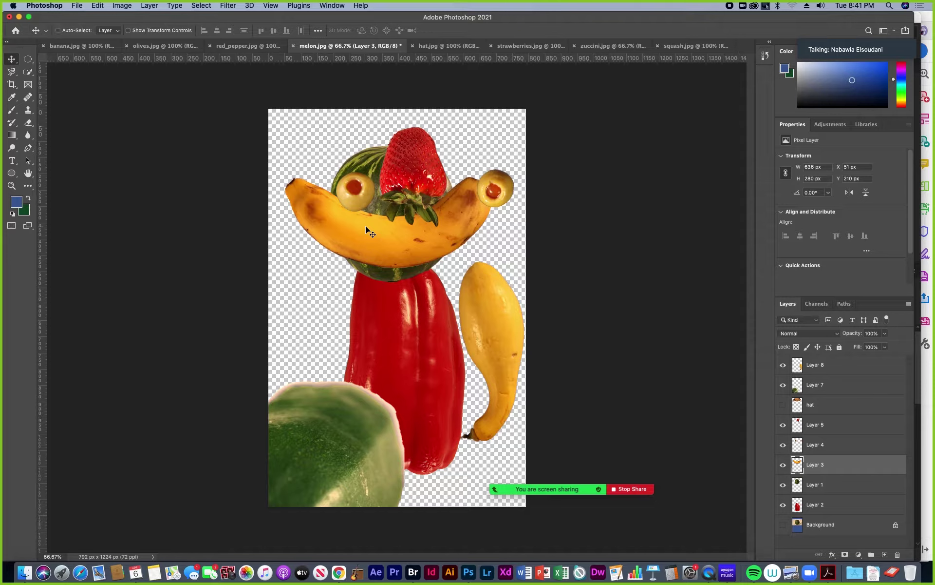
- Scale the banana to 45%, rotate it about -1.8°, and place it on the lower half of the melon as a mouth
key("super+t")
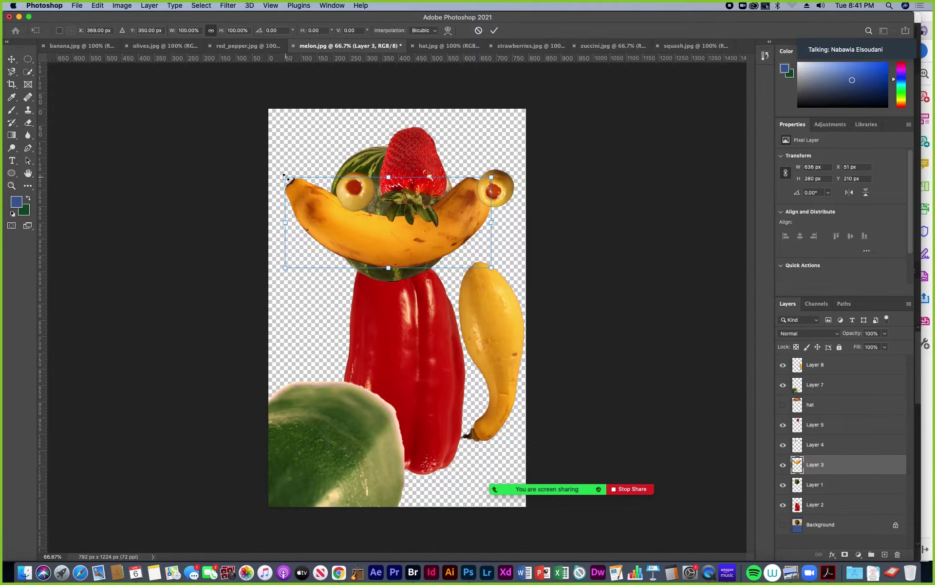
left_click_drag(285, 177, 402, 238)
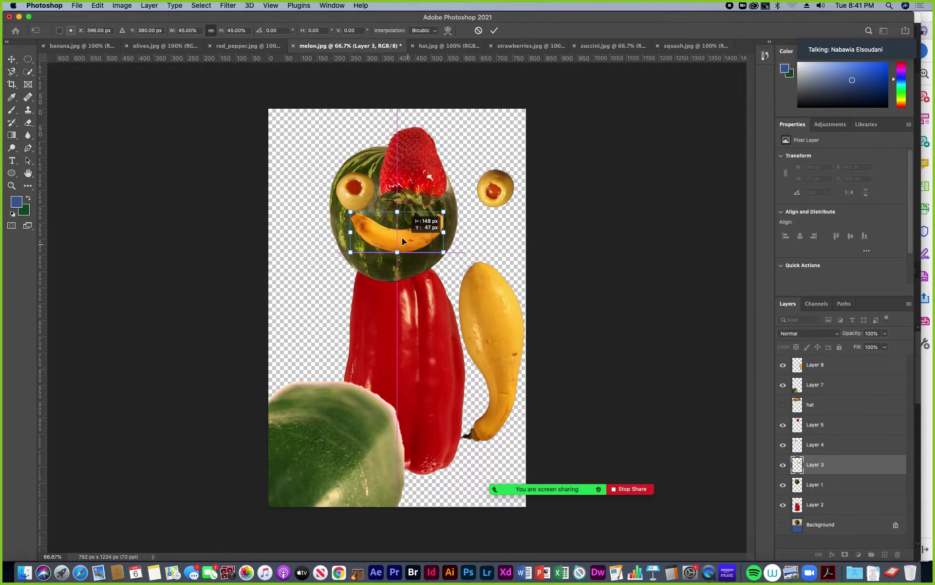
mouse_move(412, 165)
left_mouse_down()
mouse_move(441, 160)
mouse_move(389, 168)
mouse_move(405, 171)
left_mouse_up()
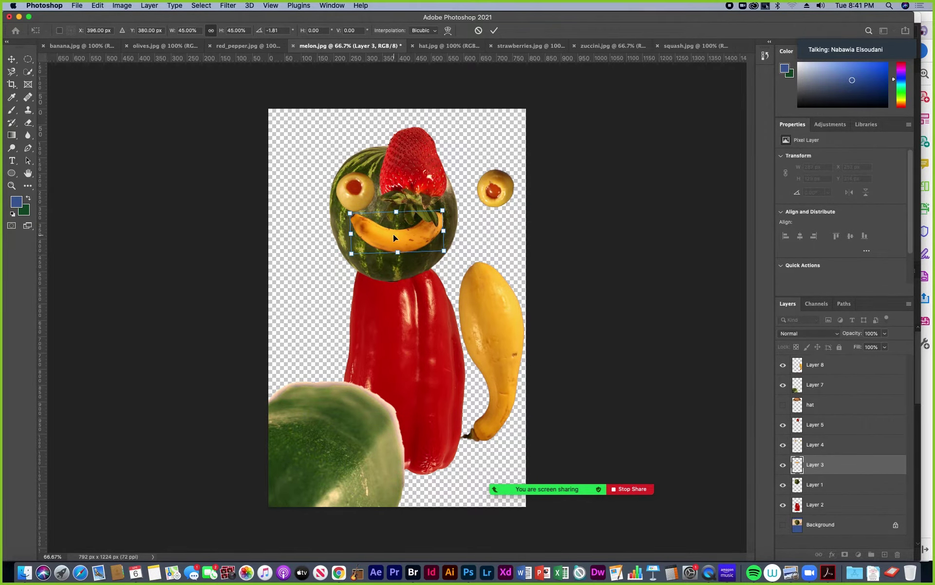
key("Return")
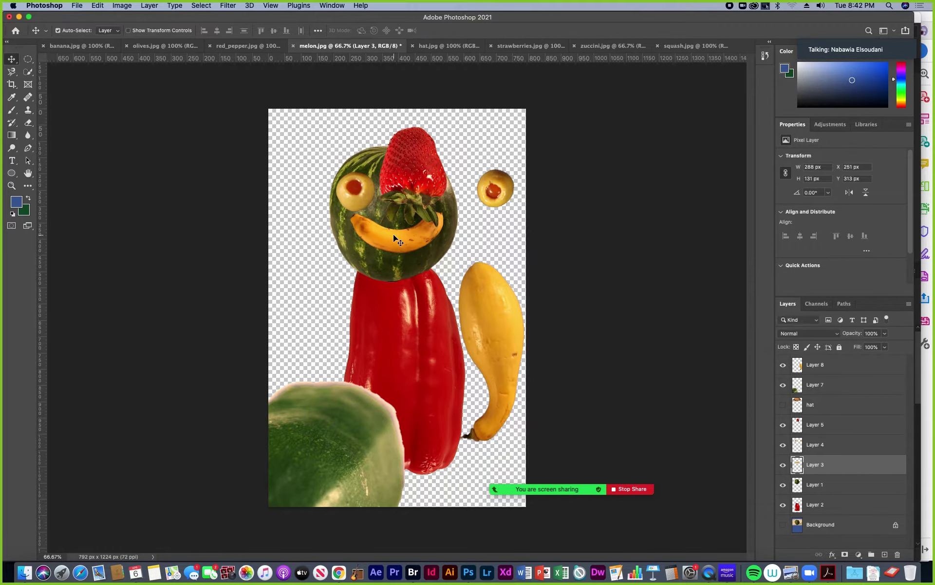
- Move the pair of olives beside the melon's top and the strawberry above the squash, clear of the face
left_click_drag(359, 189, 340, 143)
left_click_drag(409, 151, 488, 224)
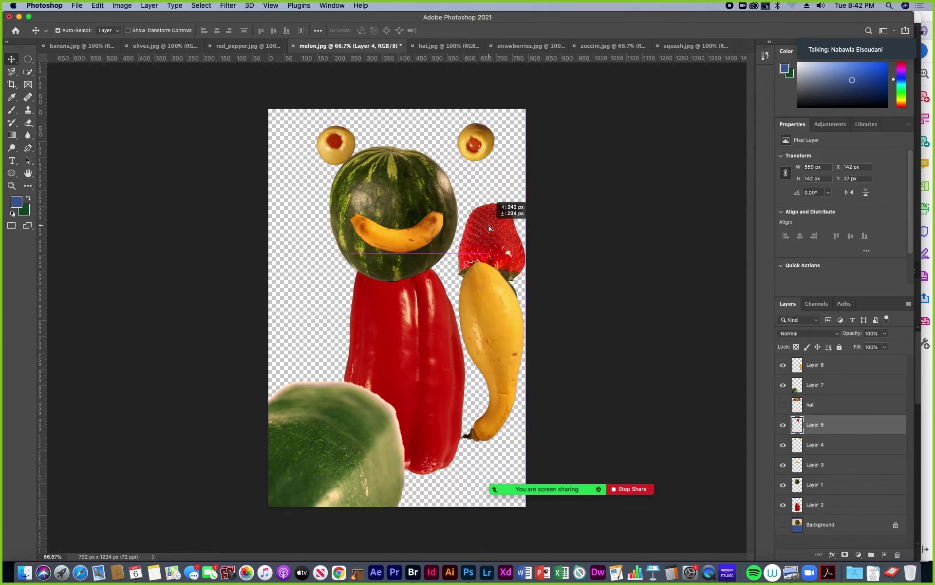
left_click_drag(332, 147, 317, 160)
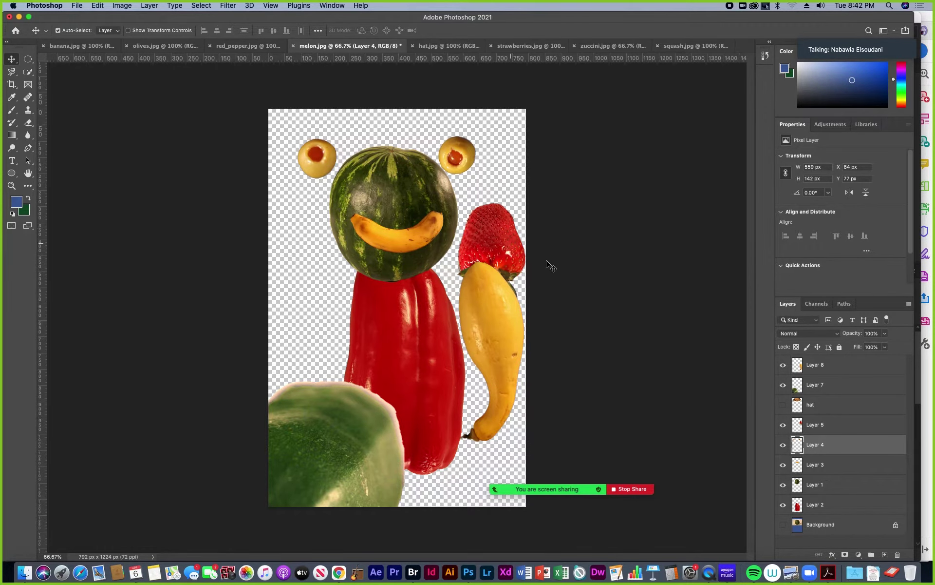
- Cut the left olive out with the Lasso Tool, paste it as its own layer, and place it at the melon's upper left edge
left_click(11, 71)
right_click(11, 71)
left_click(42, 71)
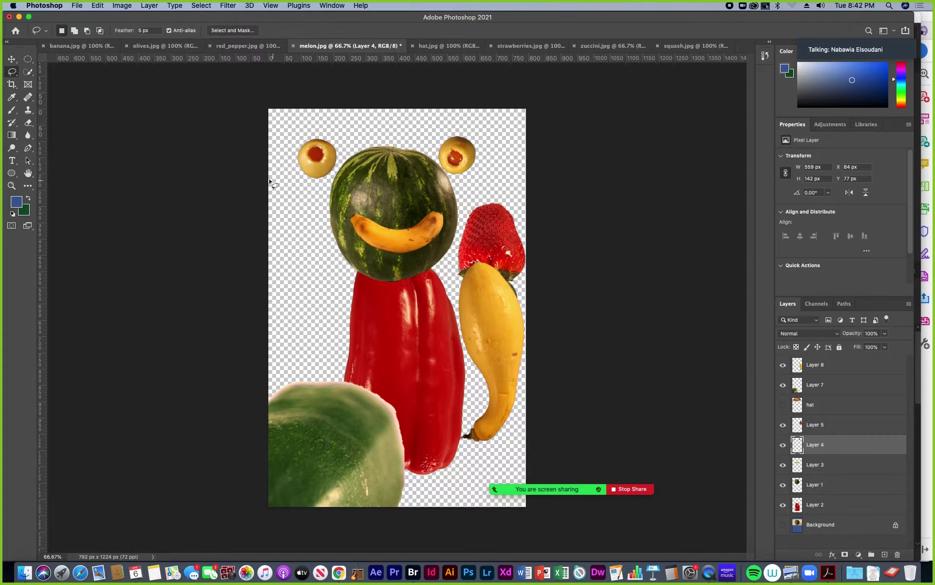
mouse_move(346, 181)
left_mouse_down()
mouse_move(309, 193)
mouse_move(281, 144)
mouse_move(317, 113)
mouse_move(356, 143)
mouse_move(337, 186)
left_mouse_up()
key("ctrl+x")
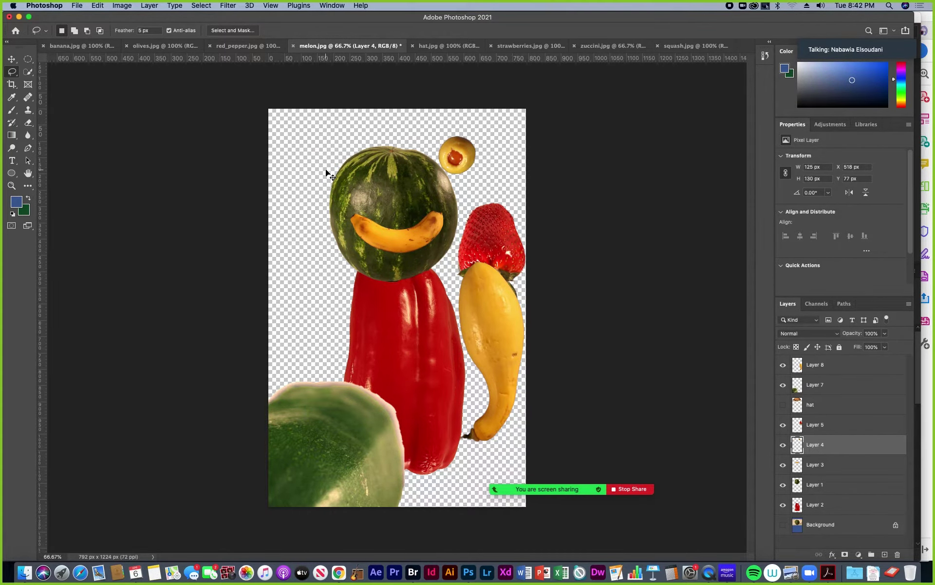
key("ctrl+v")
key("v")
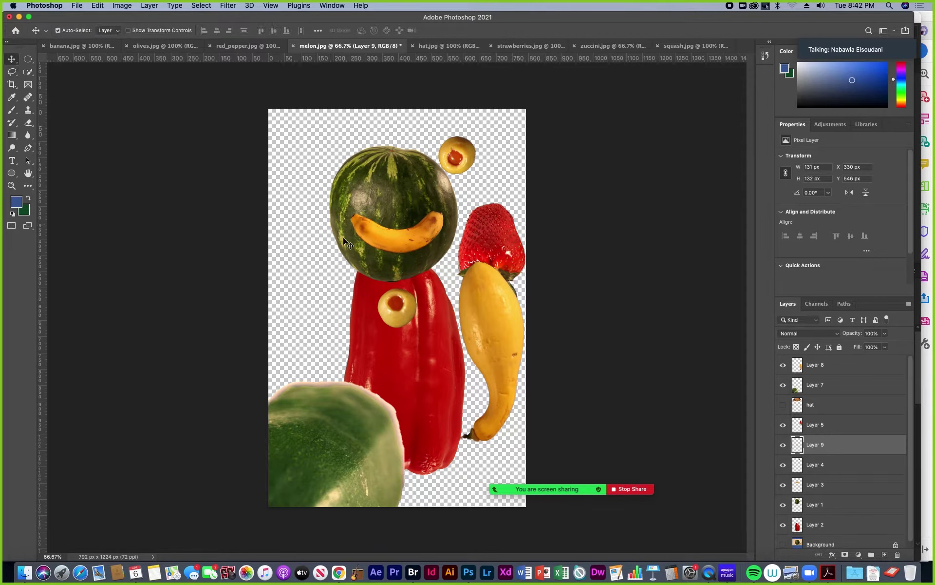
left_click_drag(392, 311, 338, 157)
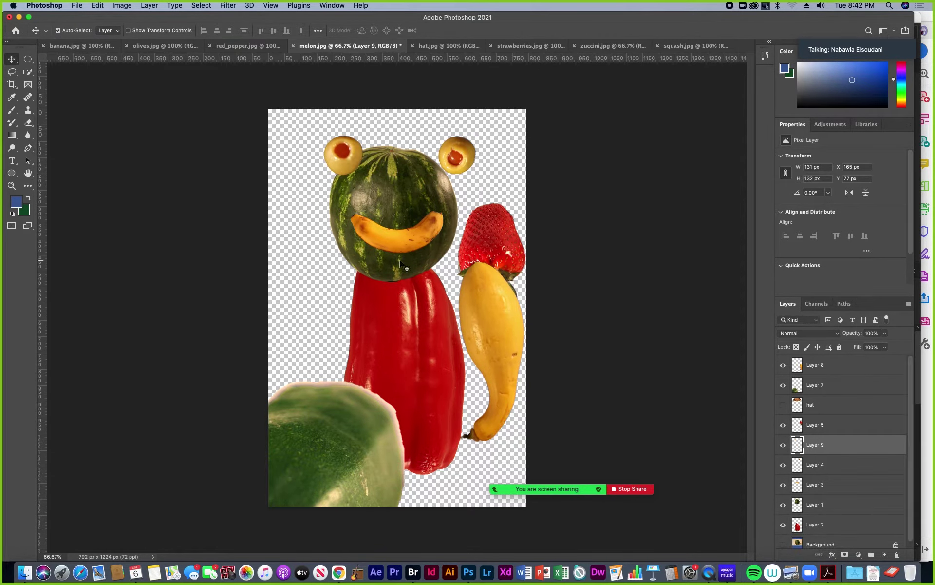
- Place the two separated olives side by side on the melon above the banana as eyes
left_click(98, 6)
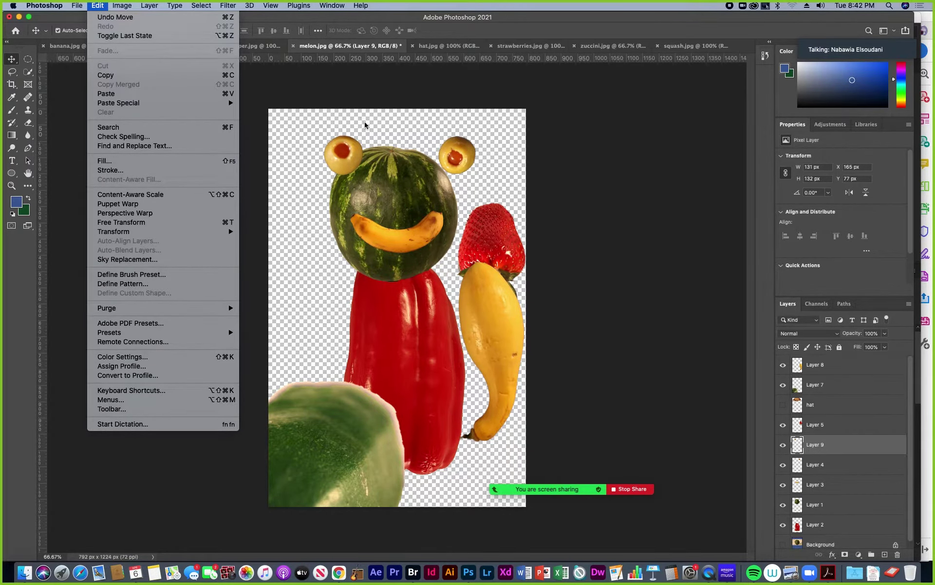
left_click(366, 143)
left_click_drag(351, 156, 375, 181)
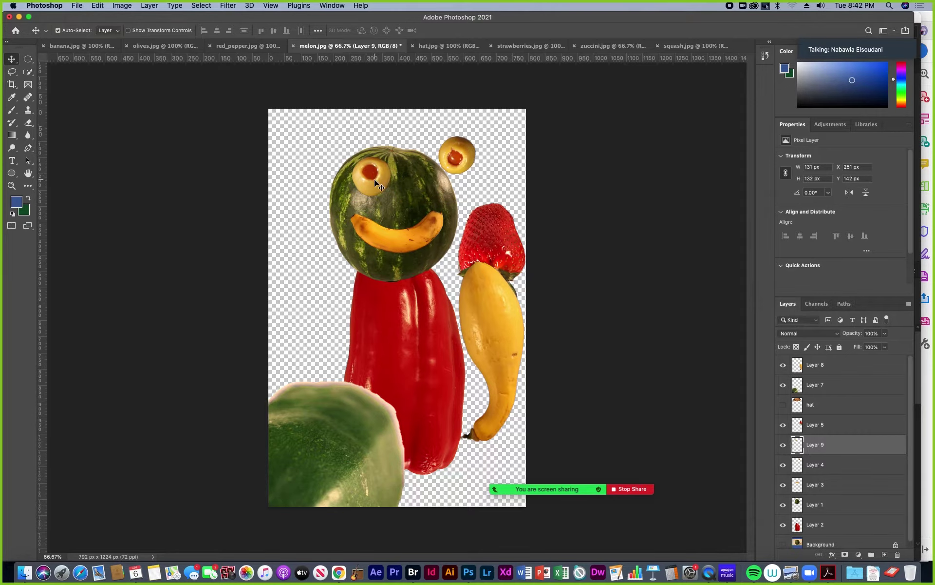
left_click_drag(462, 159, 373, 187)
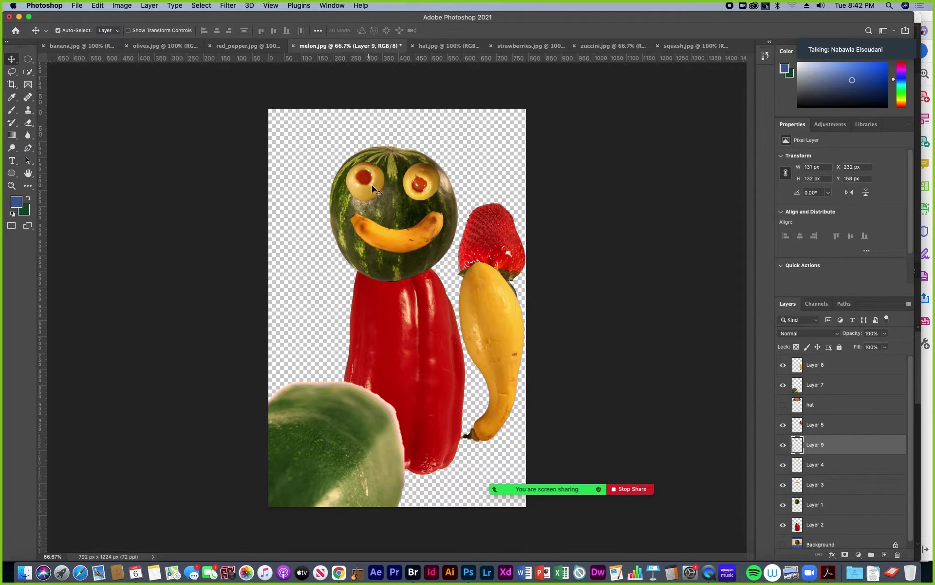
- Select both olive layers and scale them together to about 77%
left_click(434, 187, "shift")
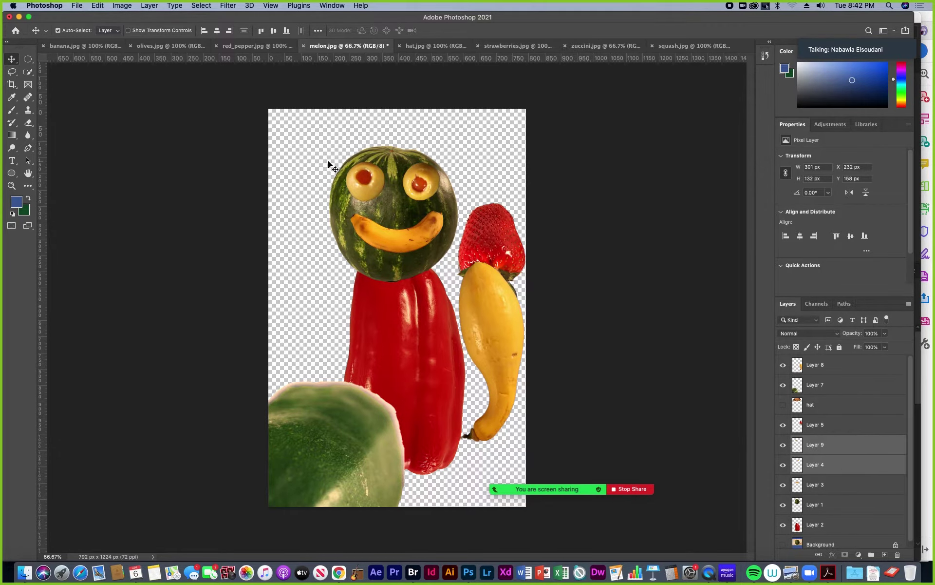
key("ctrl+t")
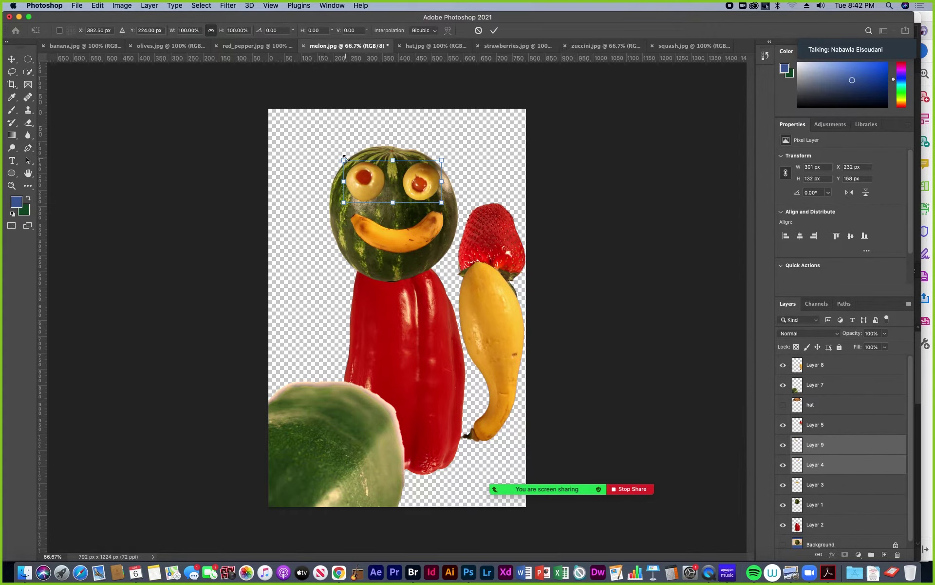
left_click_drag(343, 158, 359, 171)
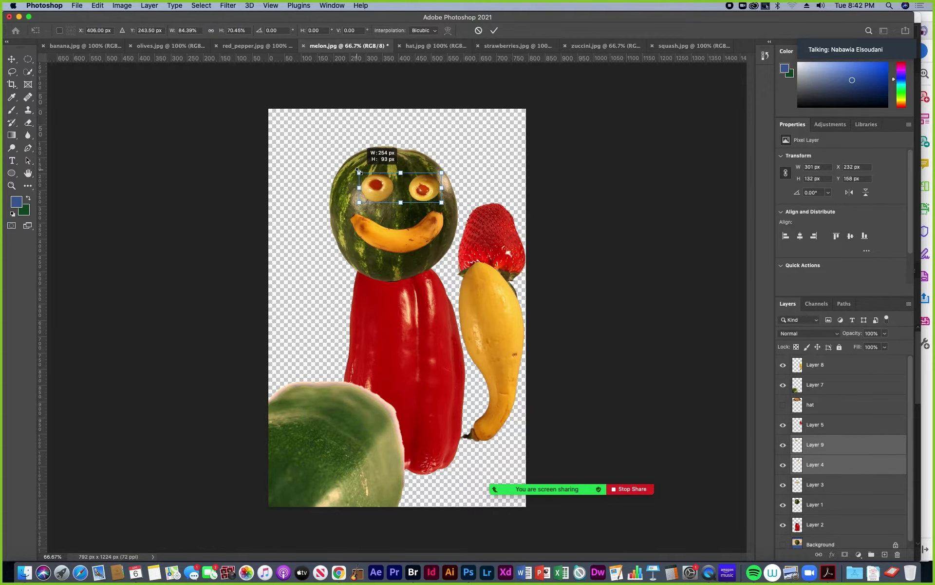
mouse_move(358, 171)
left_mouse_down()
mouse_move(337, 147)
mouse_move(370, 169)
left_mouse_up()
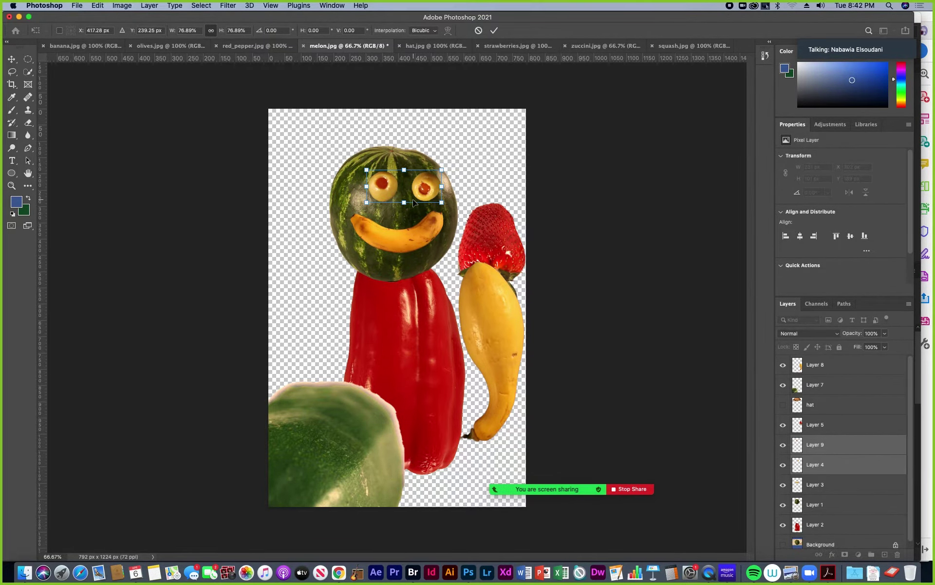
key("Return")
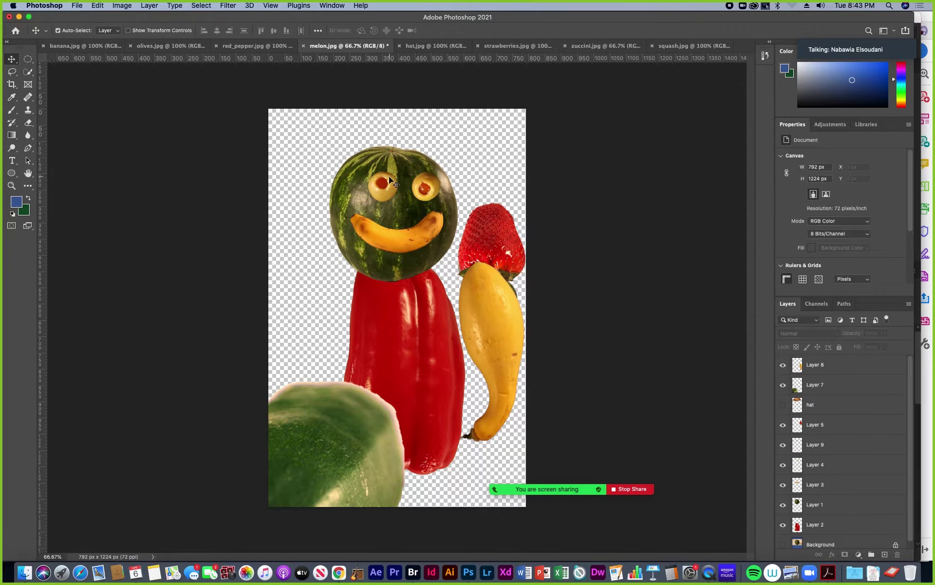
- Space the two olive eyes evenly on the melon and nudge the banana mouth slightly up and left
left_click_drag(389, 176, 373, 178)
left_click(428, 188)
left_click_drag(427, 188, 422, 187)
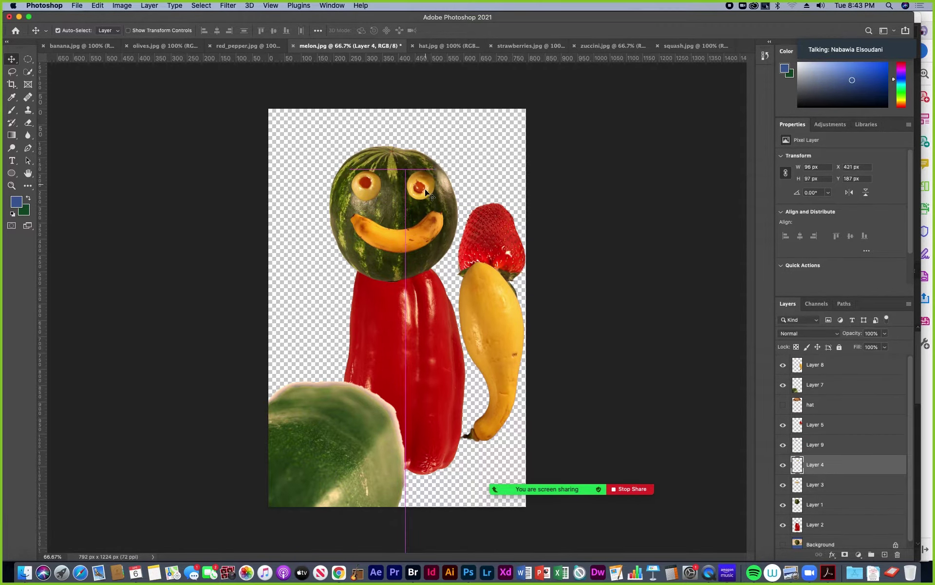
left_click_drag(403, 242, 399, 236)
- Move the strawberry onto the face and scale it to about 46%, placing it between the eyes and mouth as a nose
left_click_drag(500, 234, 409, 189)
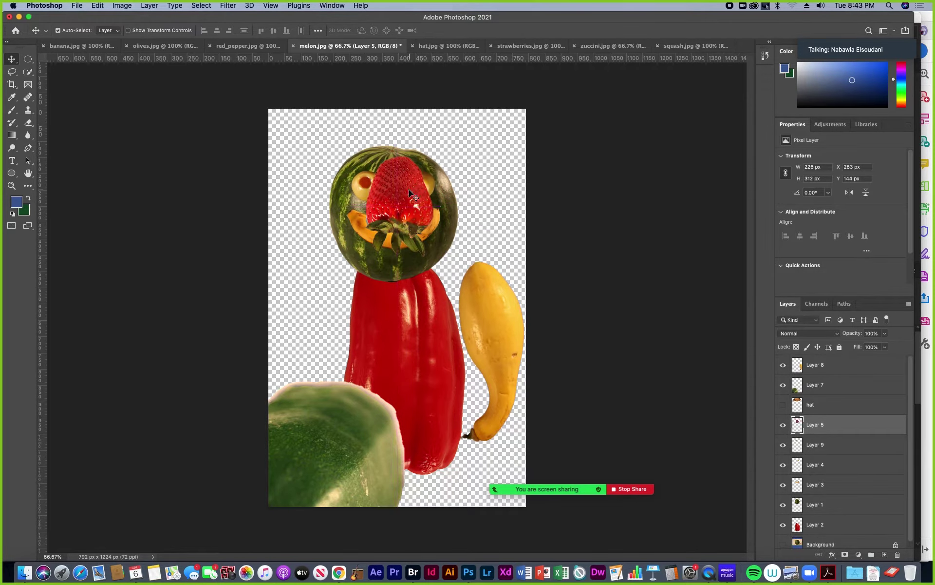
key("super+t")
left_click_drag(434, 152, 399, 204)
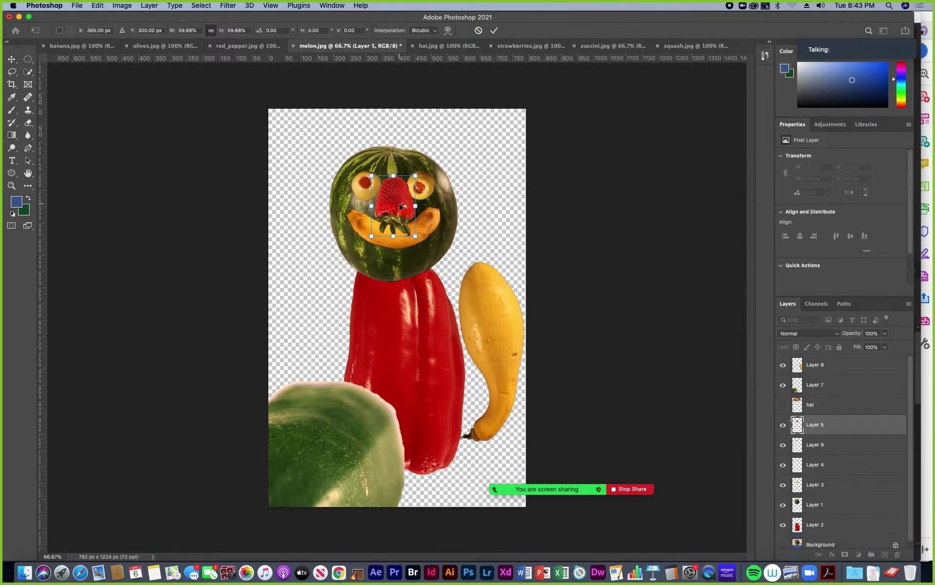
left_click_drag(415, 176, 393, 207)
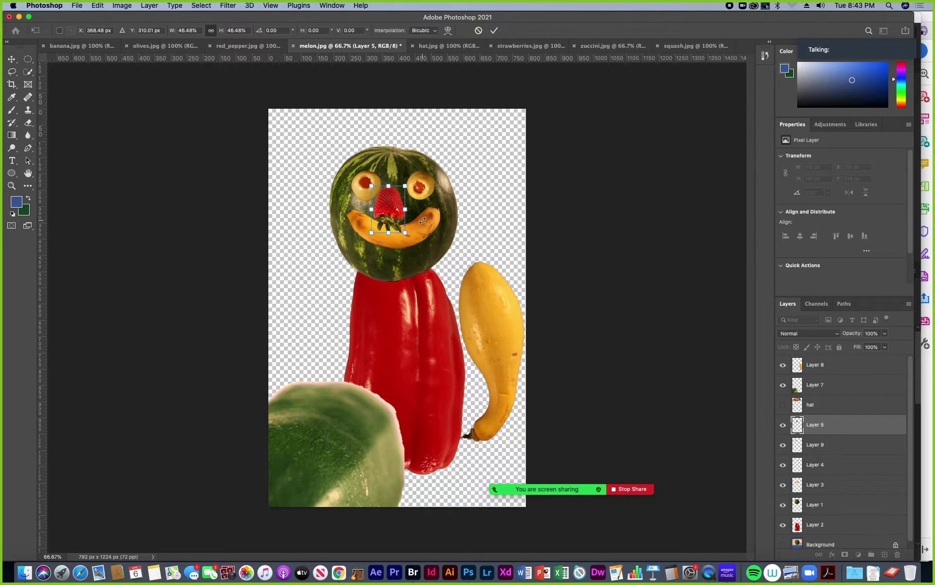
key("Return")
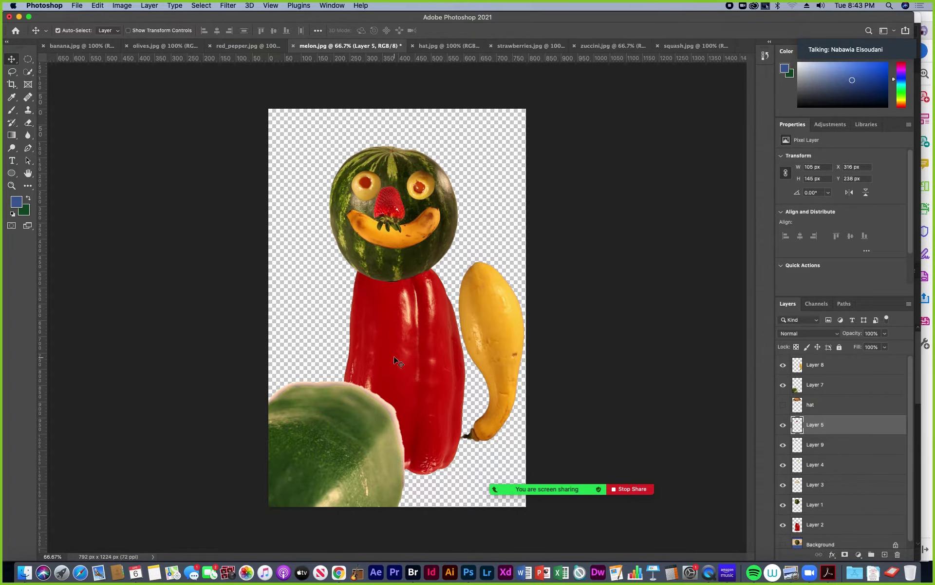
- Shift the red pepper slightly left under the melon, then scale the zucchini to about 26% and place it at the pepper's lower left as a foot
left_click_drag(430, 359, 422, 343)
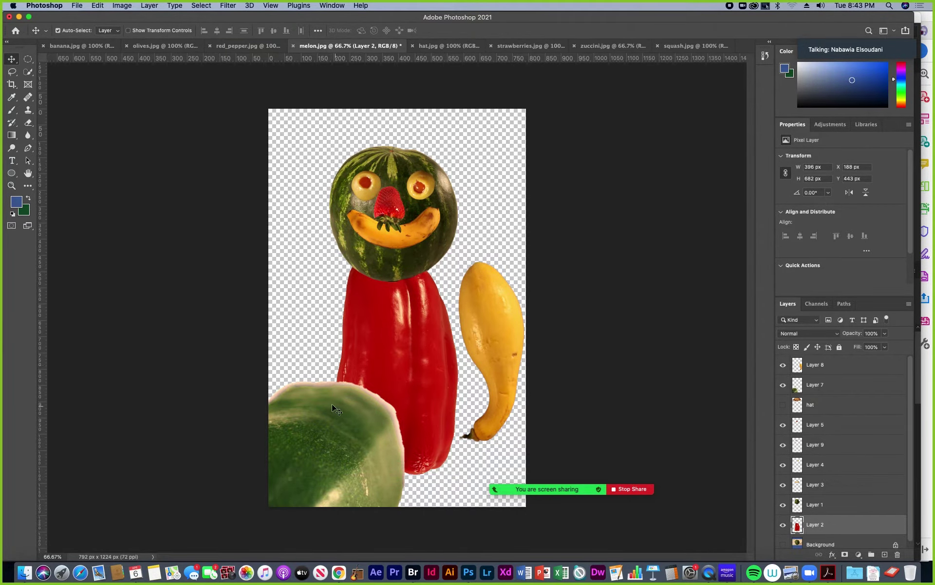
left_click(331, 421)
left_click_drag(330, 421, 400, 334)
key("super+t")
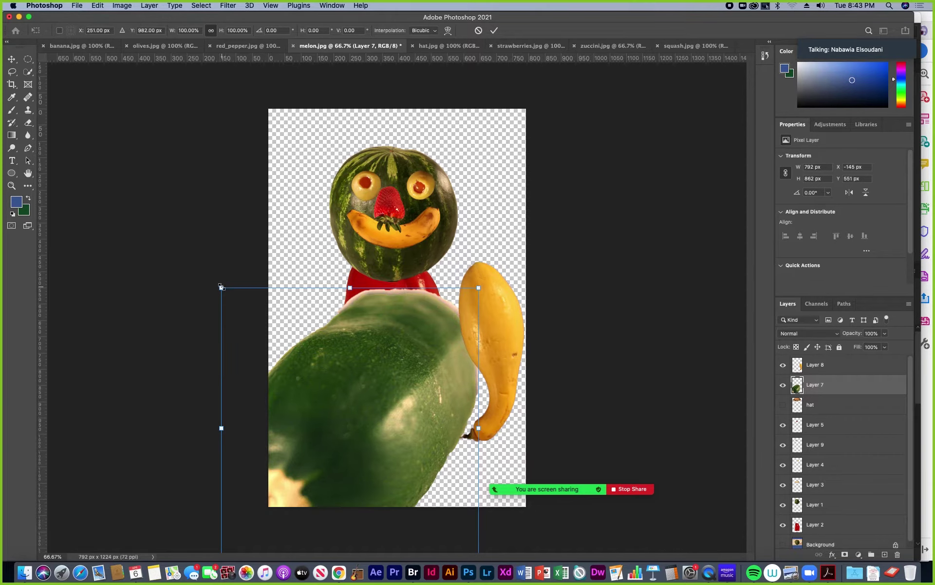
left_click_drag(221, 288, 357, 429)
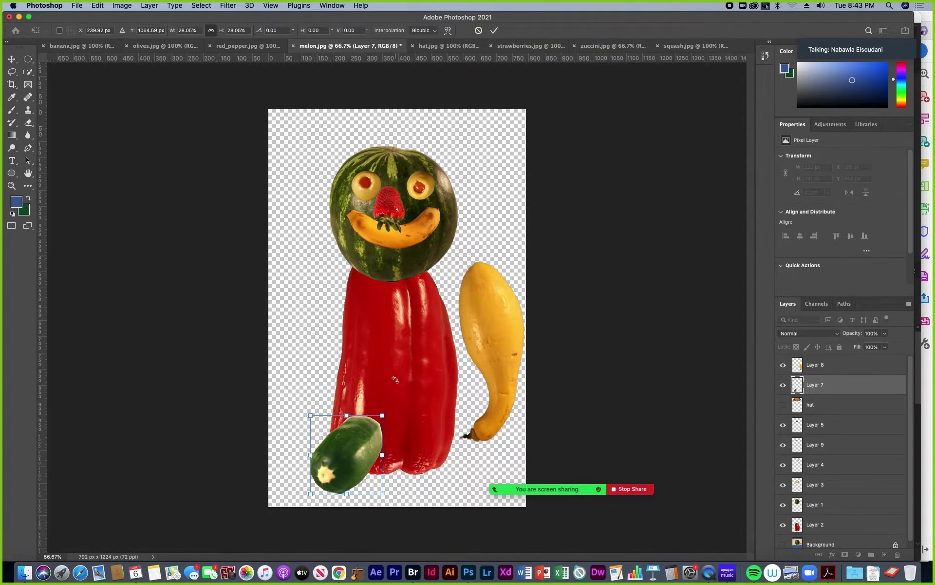
left_click_drag(313, 415, 317, 422)
left_click_drag(366, 444, 355, 451)
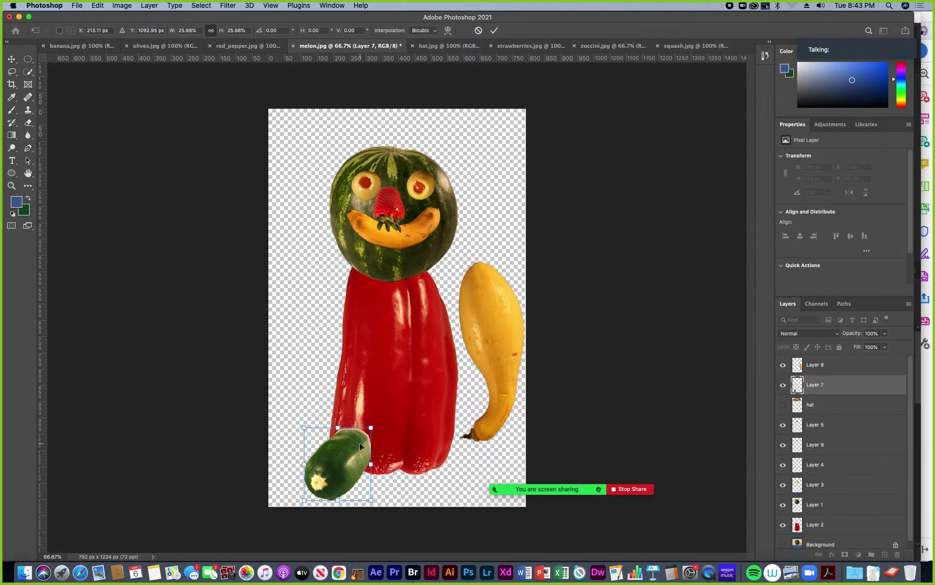
key("Return")
- Erase the pale fringe along the zucchini's upper edge with the Eraser at 100% opacity
scroll(259, 389, "up", 3)
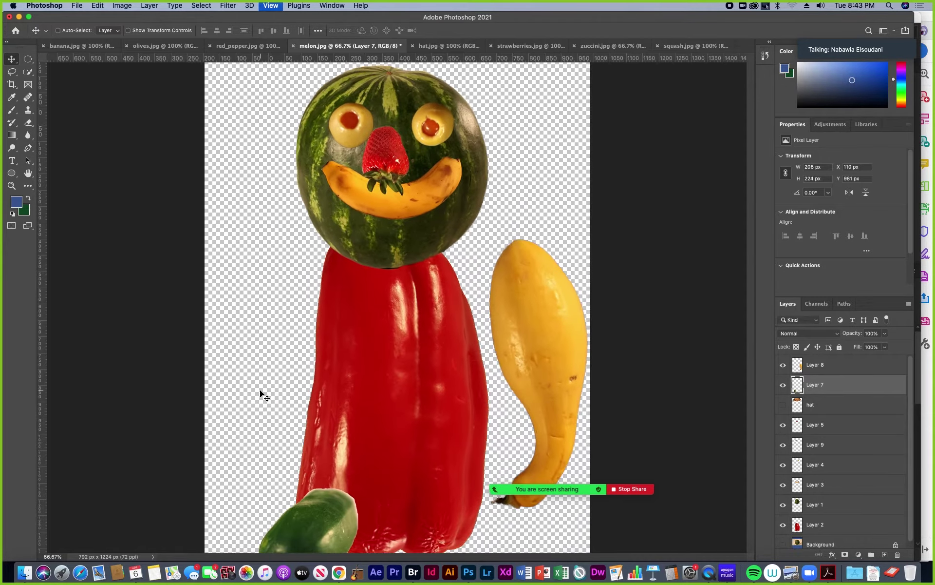
scroll(297, 434, "down", 5)
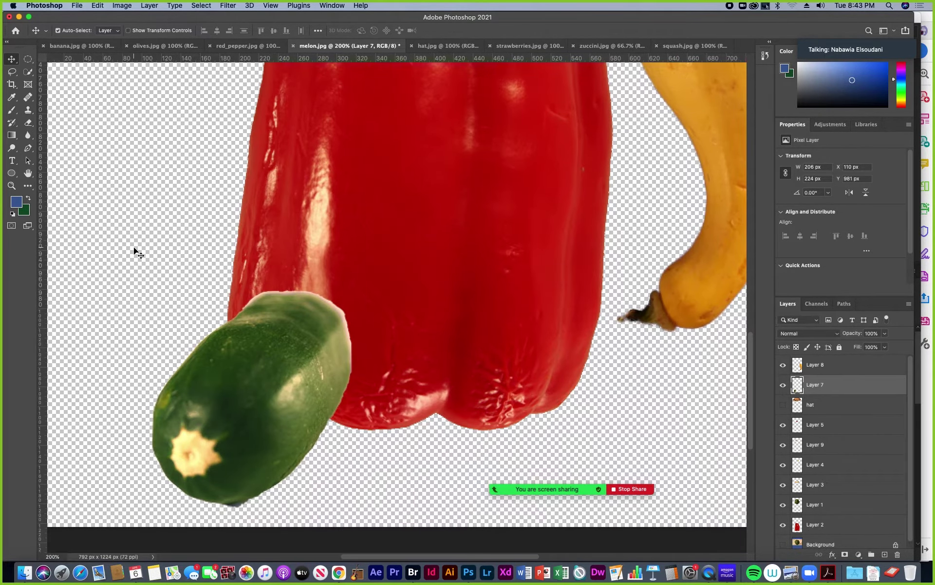
left_click(28, 122)
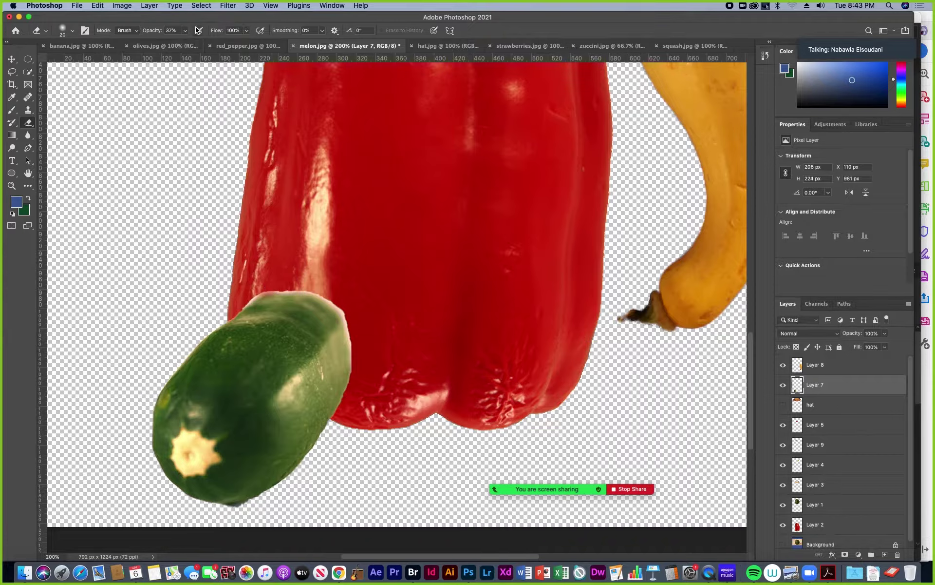
mouse_move(187, 30)
left_mouse_down()
mouse_move(238, 45)
mouse_move(255, 260)
mouse_move(267, 286)
left_mouse_up()
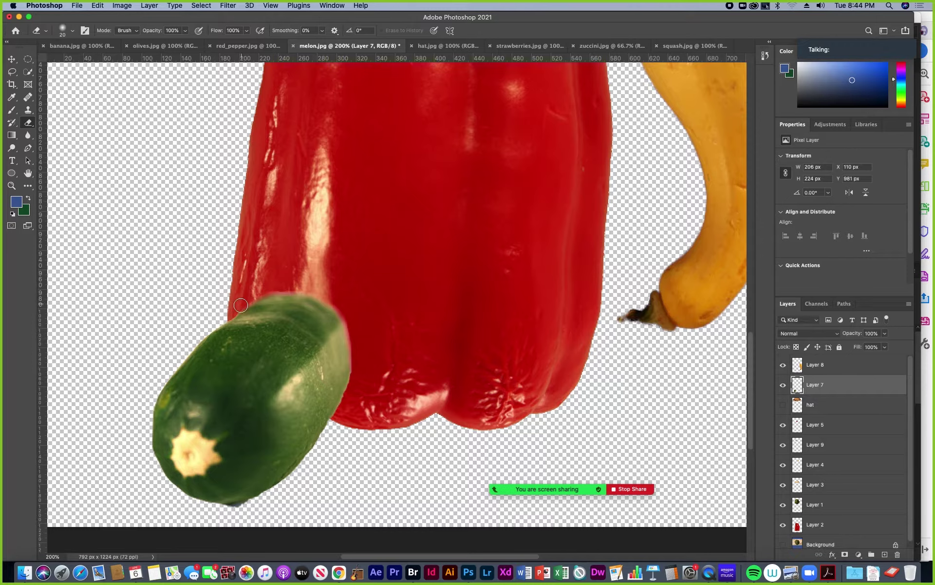
- Duplicate the zucchini foot to the pepper's lower right and open the transform options for the copy
left_click(12, 59)
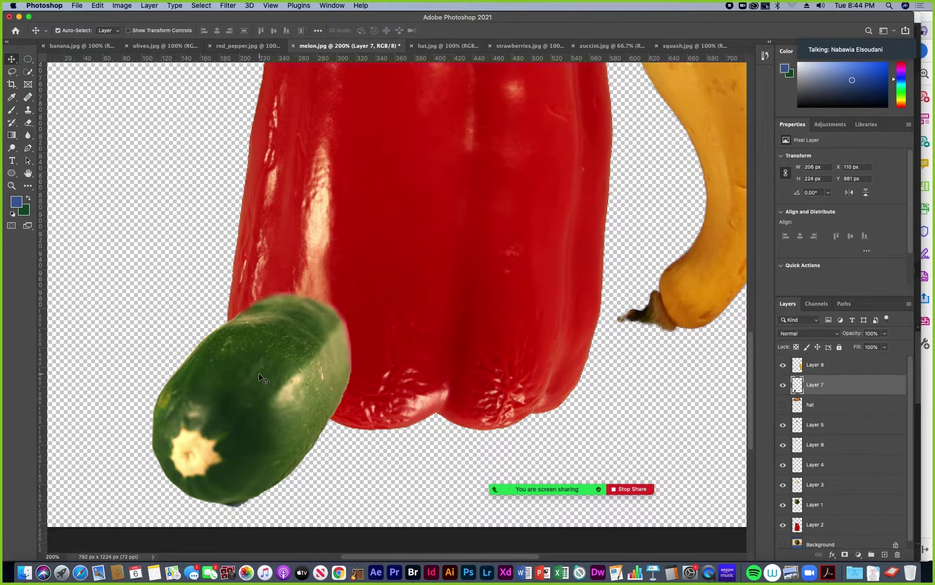
left_click_drag(245, 375, 465, 386)
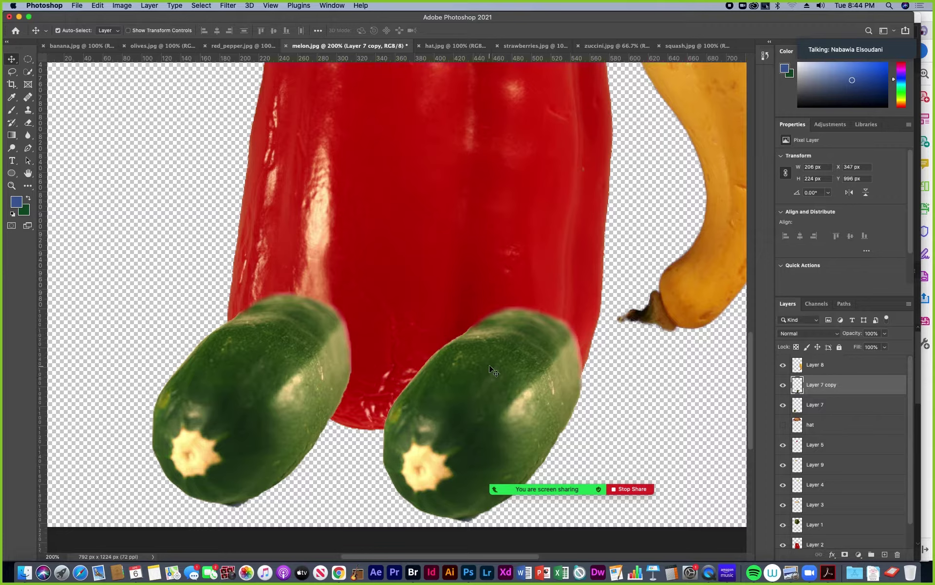
key("super+t")
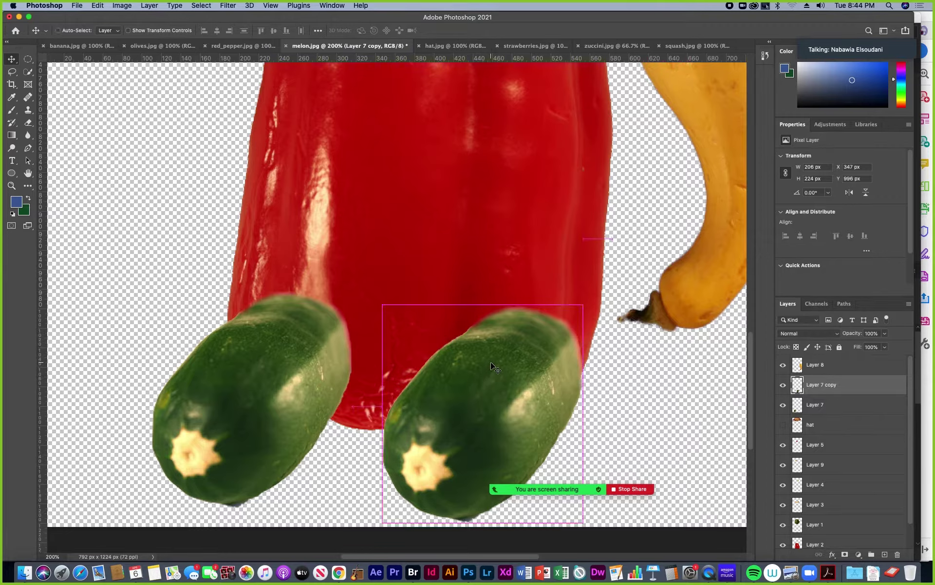
right_click(491, 363)
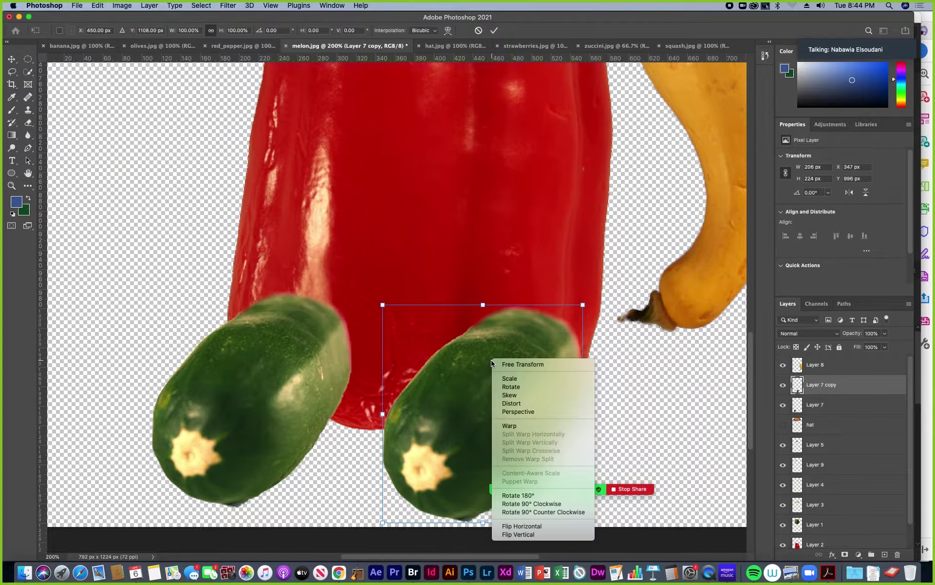
- Flip the copied zucchini horizontally and position it as the second foot at the lower right of the red pepper
left_click(528, 526)
mouse_move(512, 489)
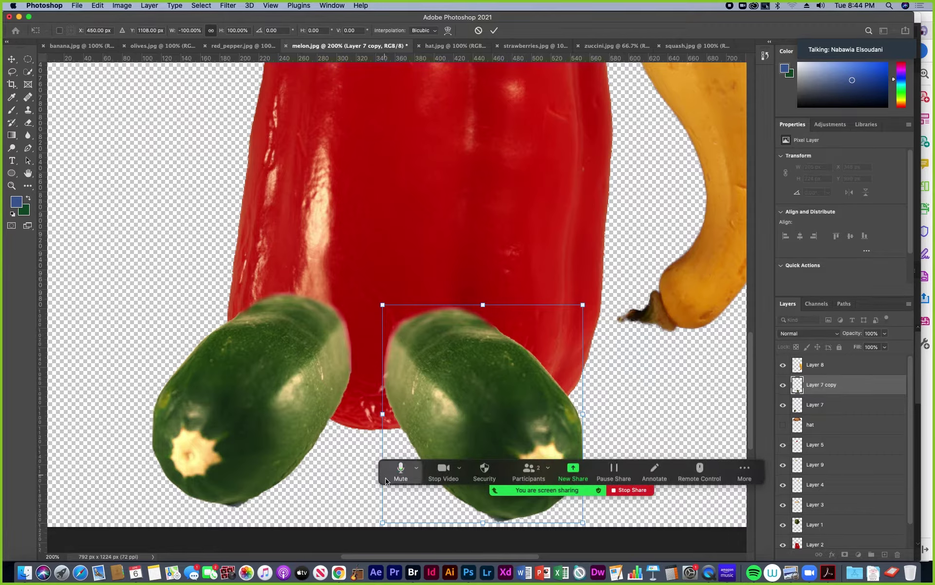
left_click_drag(399, 475, 389, 493)
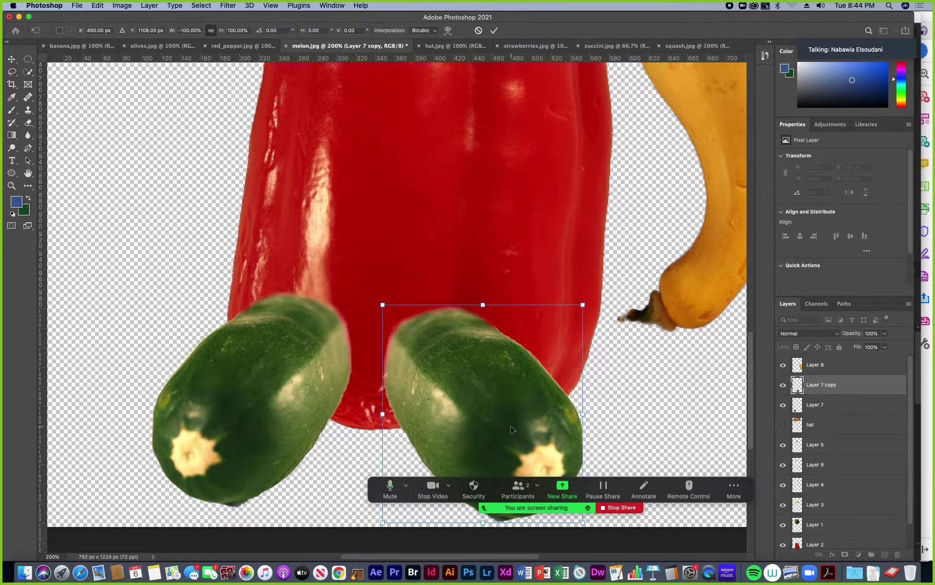
key("Return")
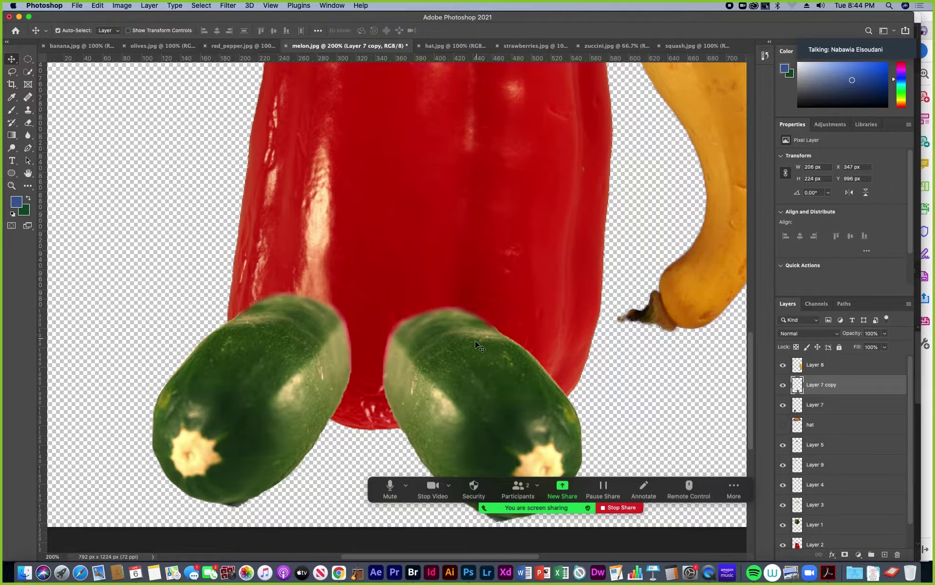
left_click_drag(480, 347, 556, 363)
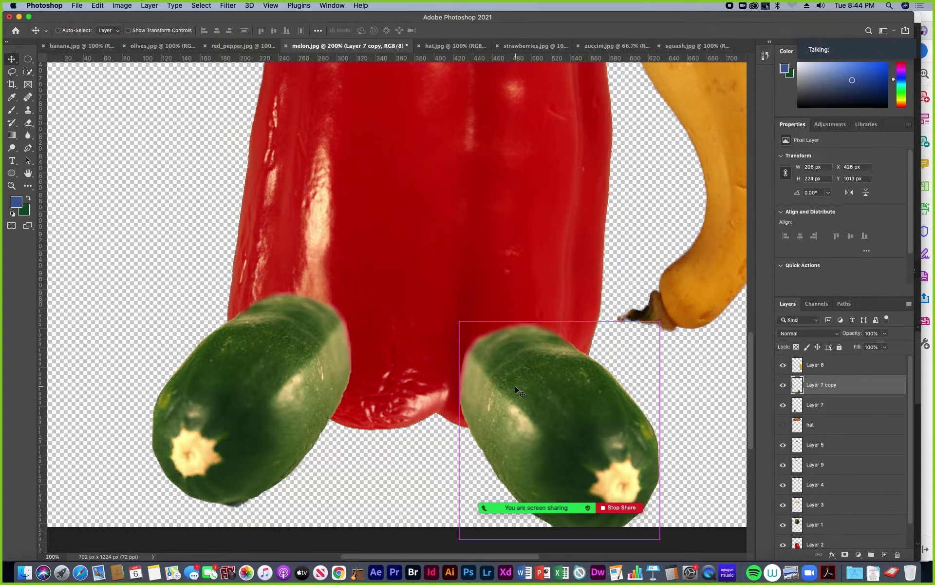
key("super+minus")
key("super+minus")
left_click_drag(441, 460, 441, 460)
- Rotate the squash about -22°, scale it to about 81%, and position it as an arm at the pepper's right shoulder
left_click_drag(504, 317, 486, 321)
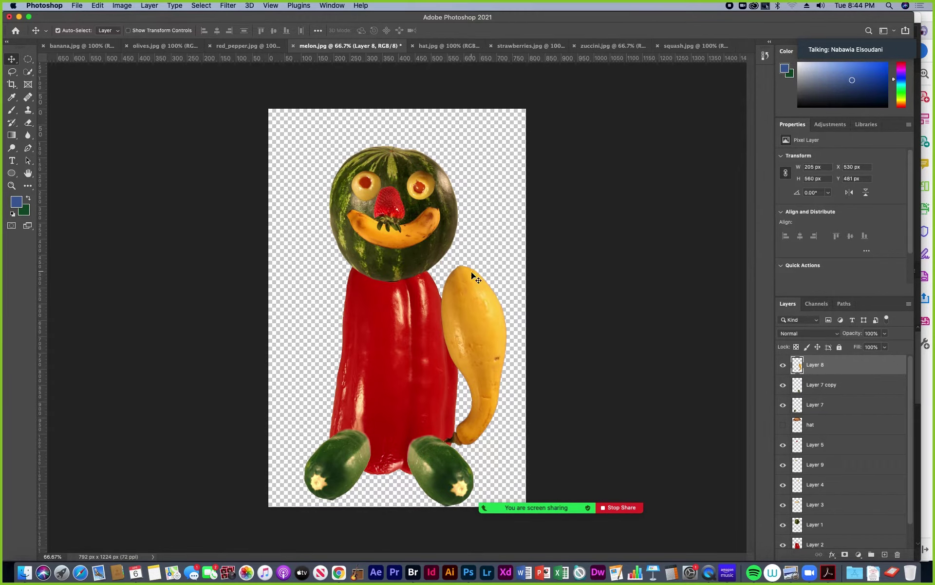
key("super")
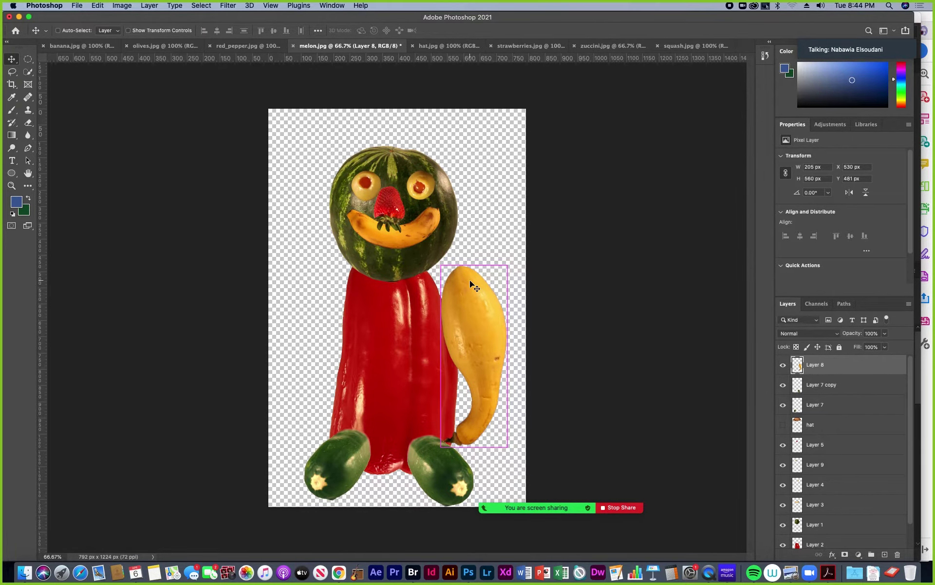
key("super+t")
left_click_drag(516, 264, 478, 265)
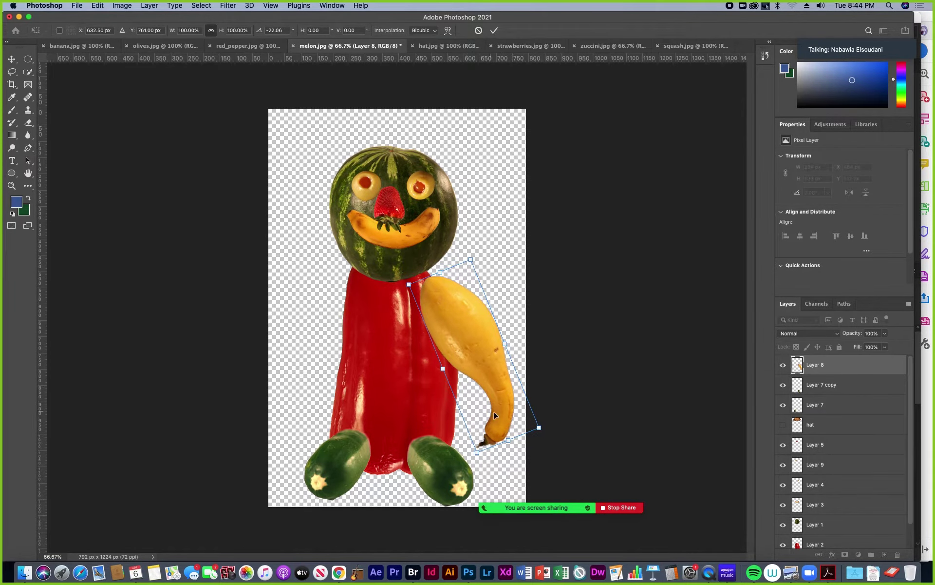
left_click_drag(539, 427, 511, 405)
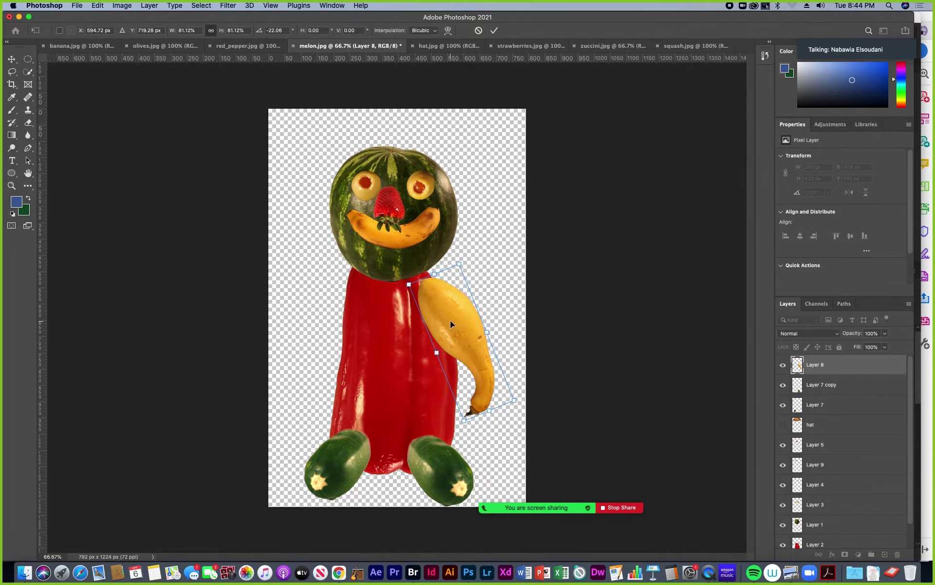
left_click_drag(450, 320, 460, 316)
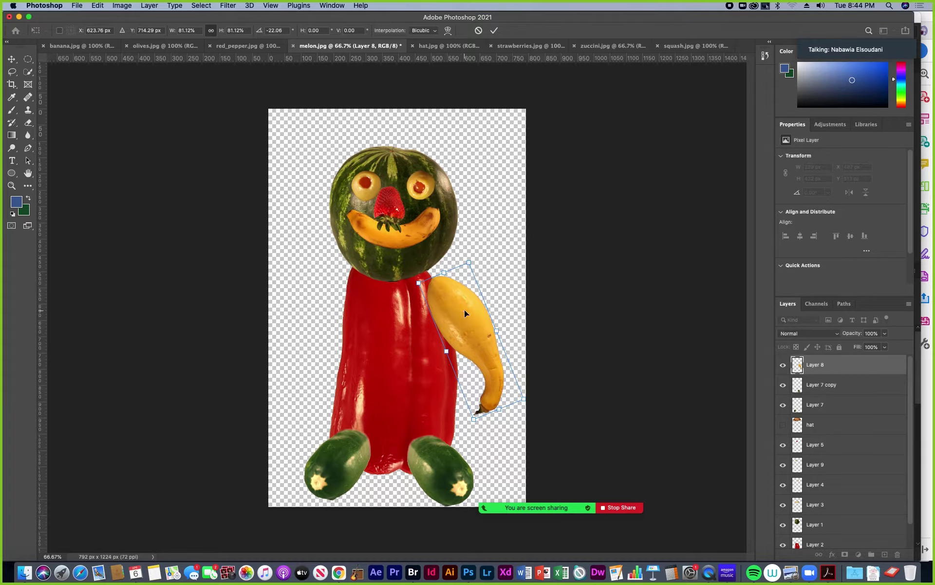
key("Return")
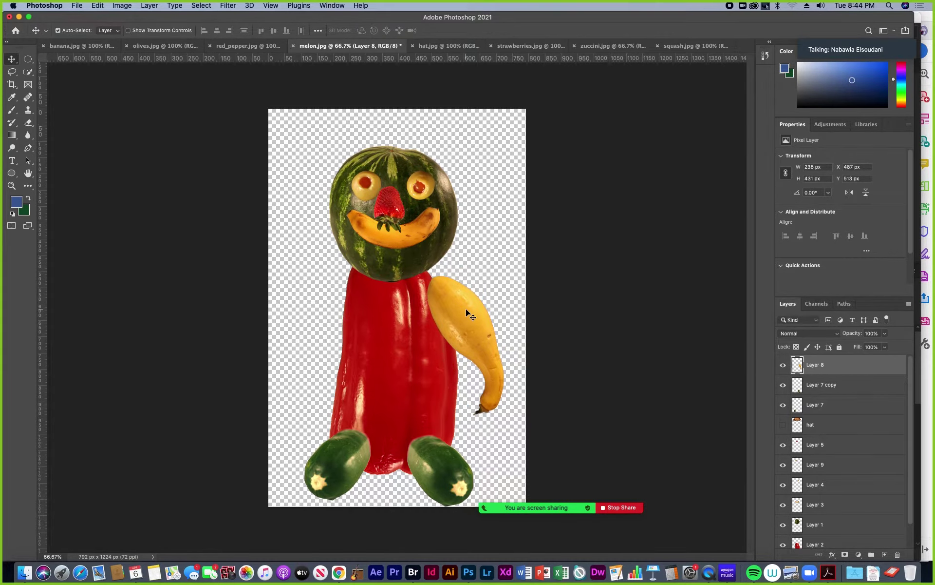
- Duplicate the squash arm to the pepper's left shoulder and rotate the copy about 98° so it reaches outward
left_click_drag(466, 312, 336, 317)
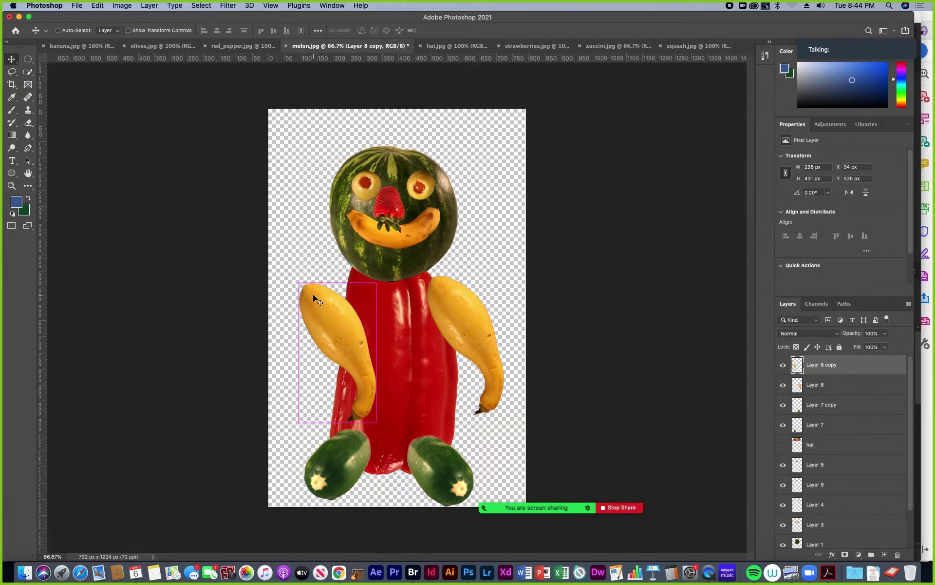
key("super+t")
left_click_drag(295, 278, 372, 275)
left_click_drag(356, 329, 332, 312)
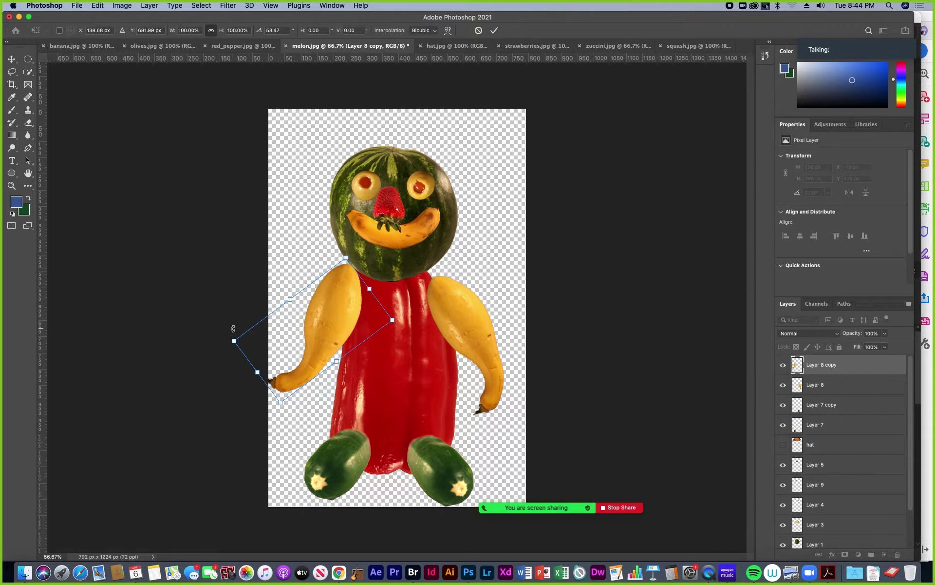
left_click_drag(231, 333, 239, 296)
left_click_drag(352, 312, 338, 299)
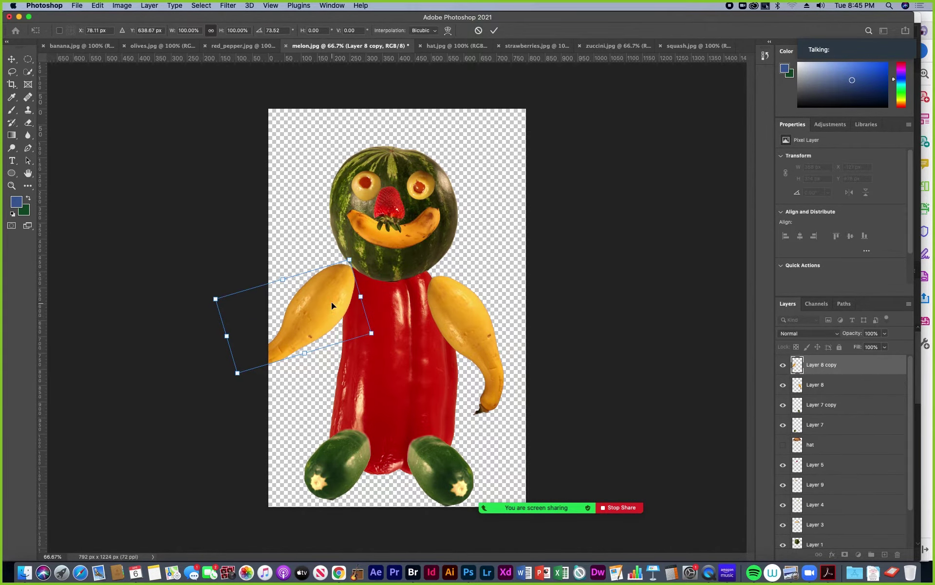
left_click_drag(209, 296, 224, 264)
left_click_drag(337, 300, 329, 286)
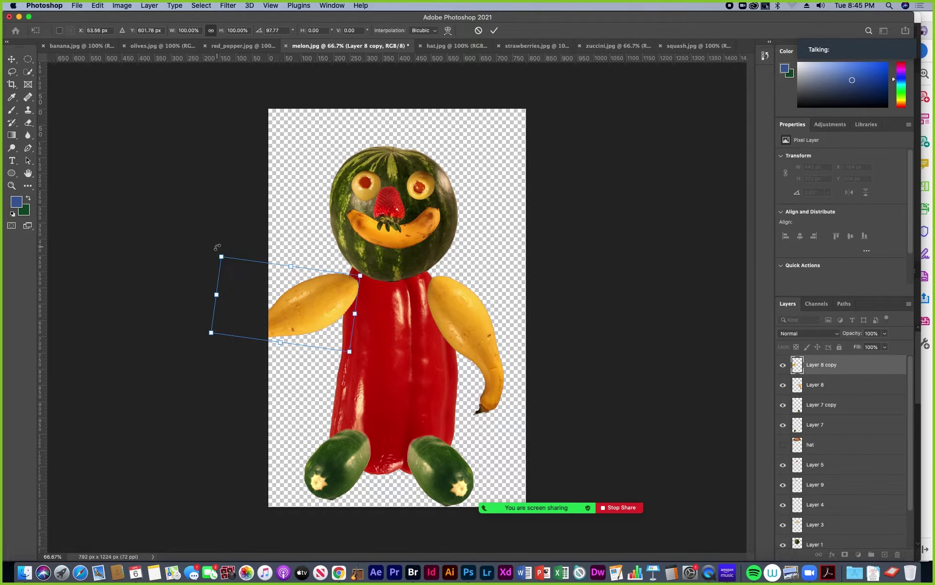
left_click(98, 5)
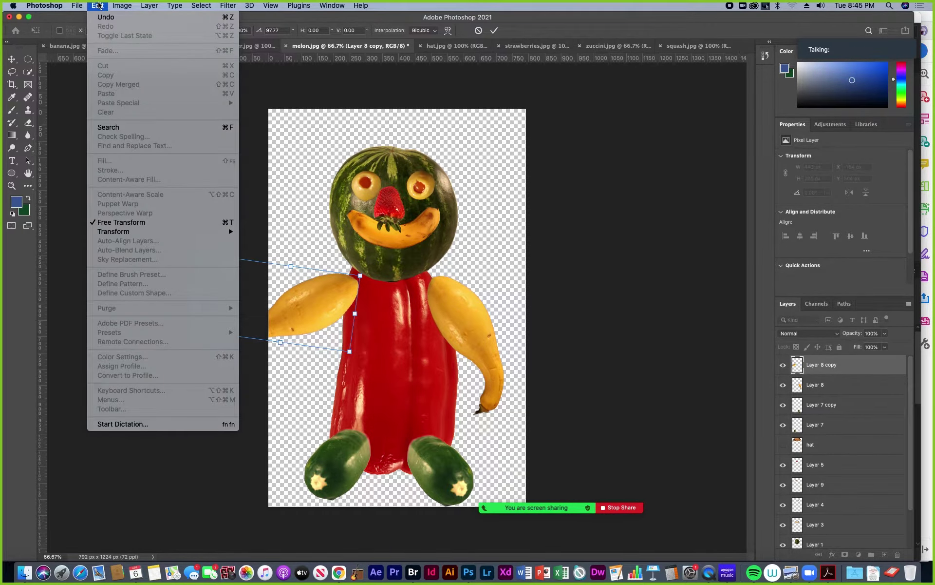
mouse_move(123, 236)
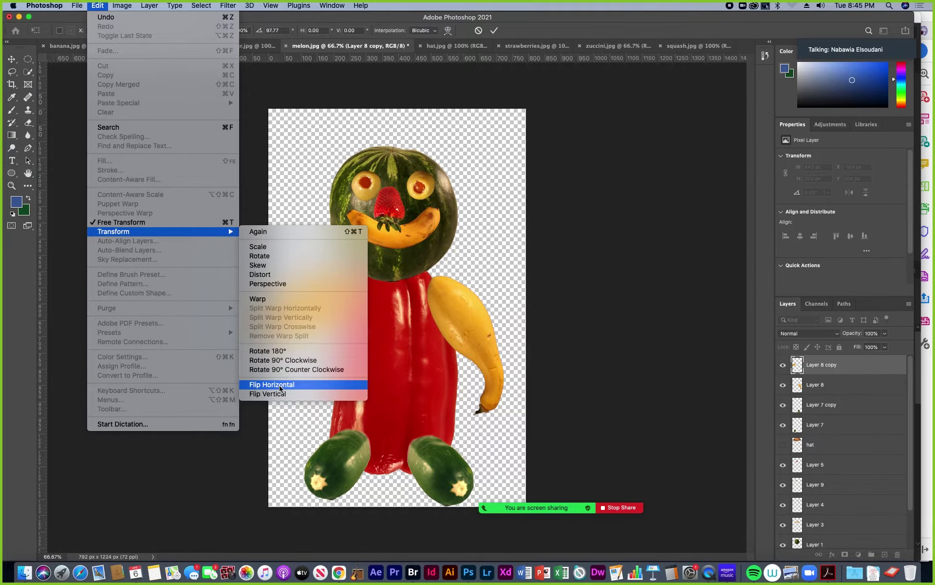
left_click(423, 297)
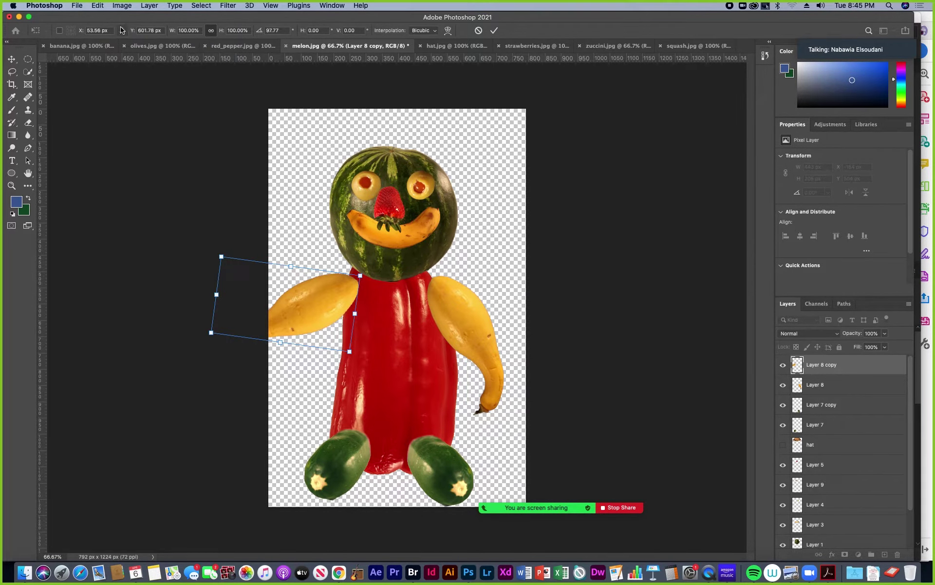
key("Return")
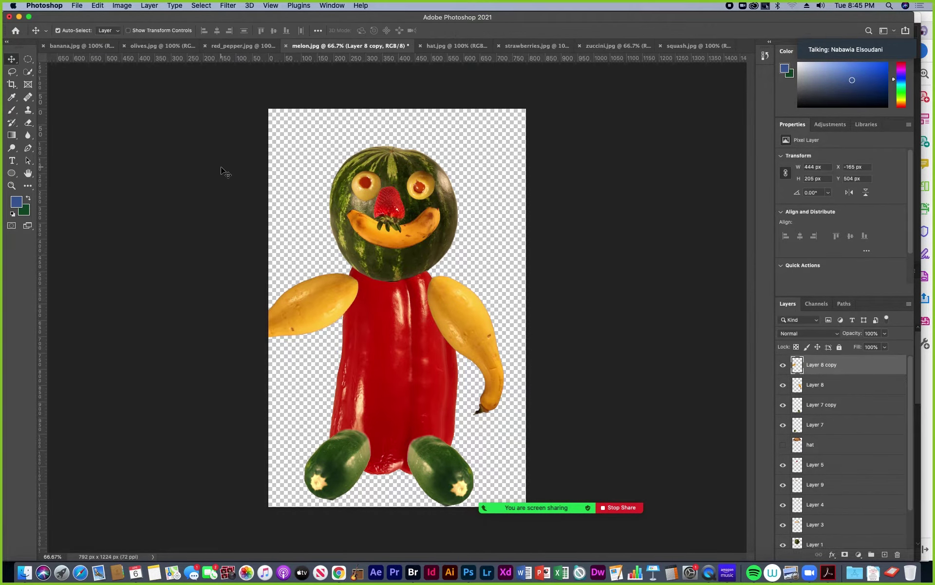
- Widen the canvas to 15 inches with the right-middle anchor so the extra space is added on the left
left_click(122, 7)
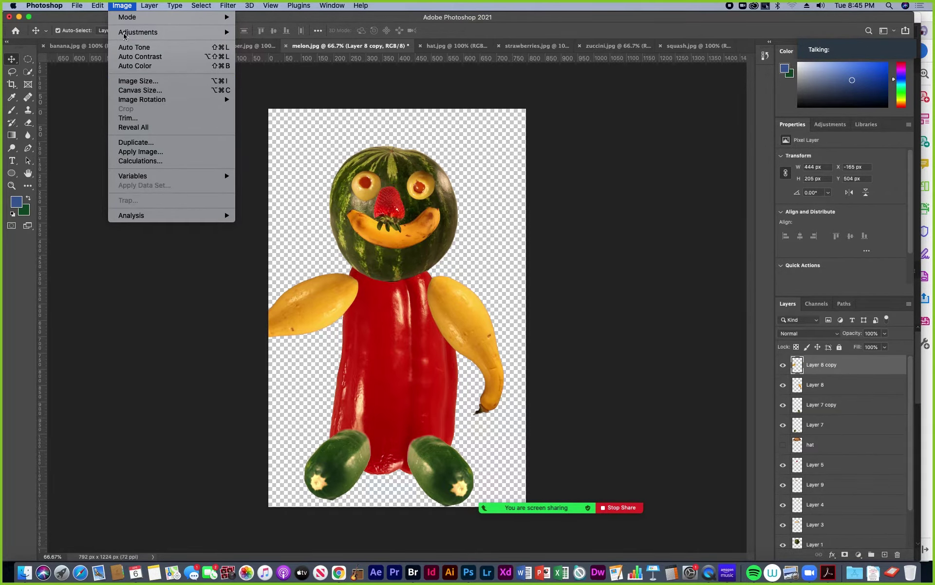
left_click(280, 129)
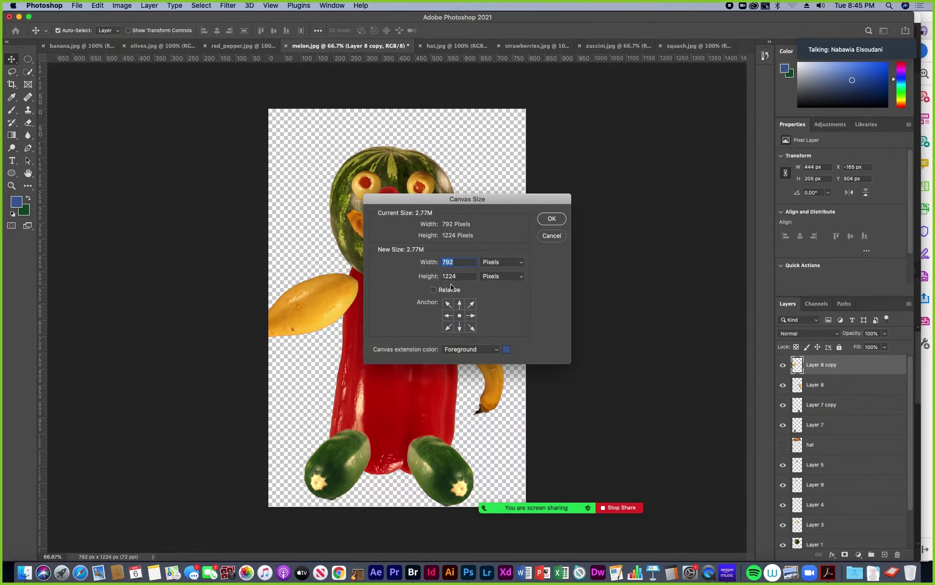
left_click(516, 262)
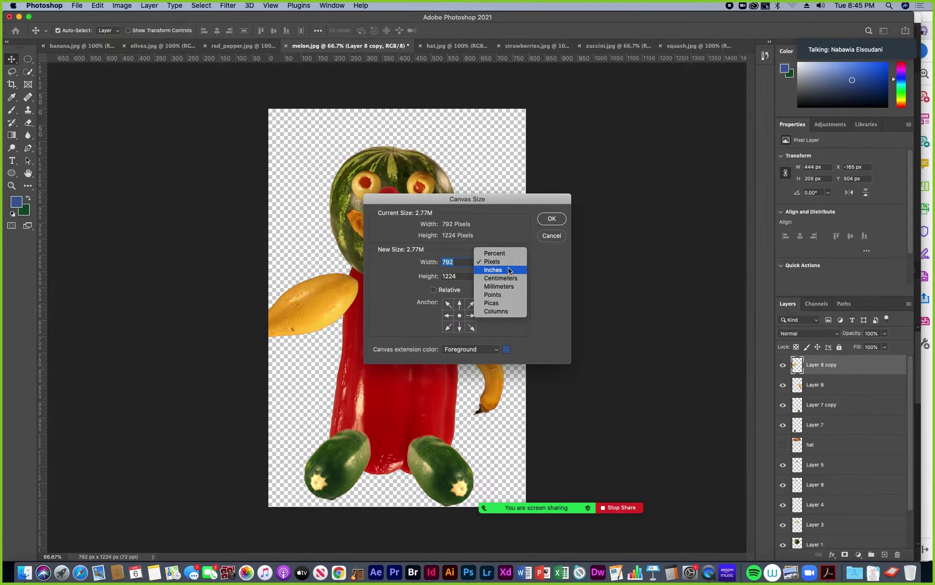
left_click(442, 296)
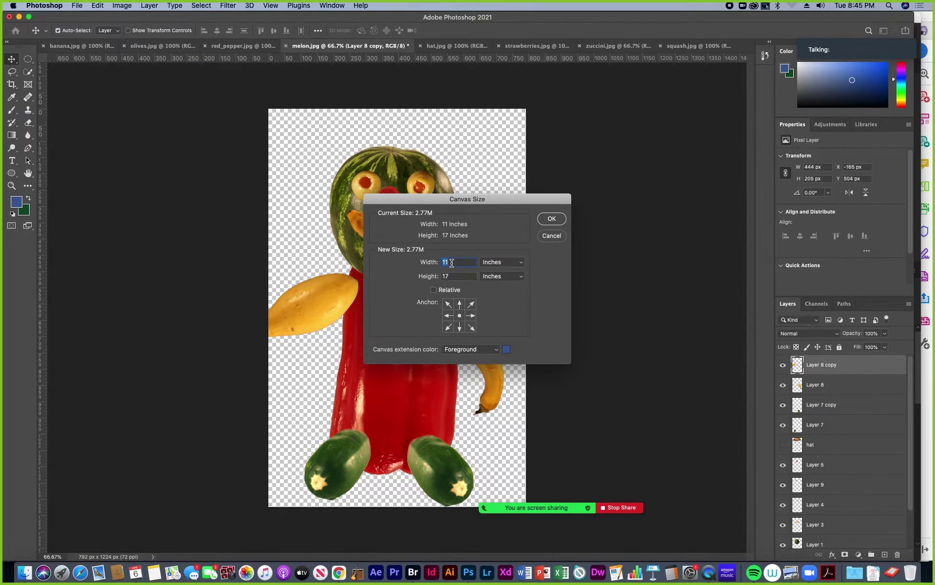
type("15")
left_click(471, 315)
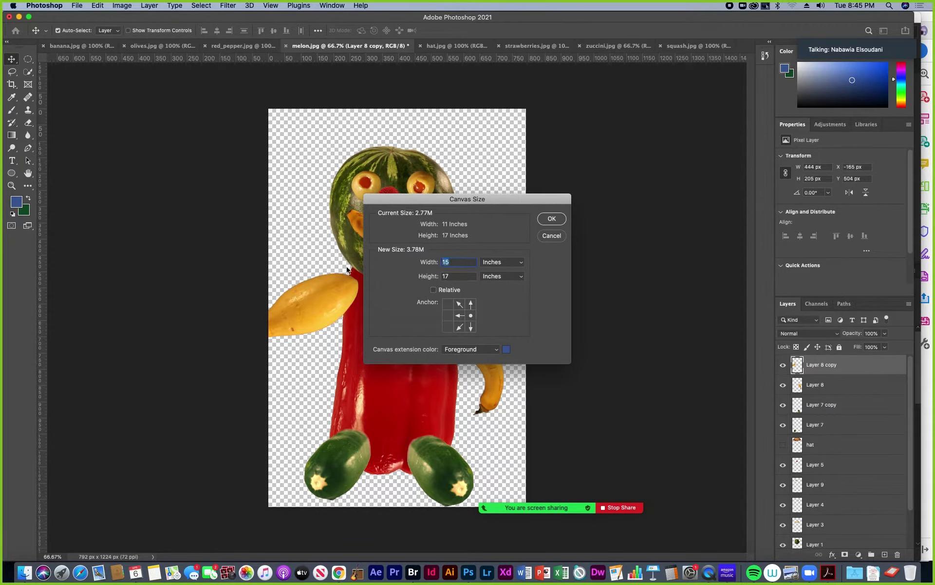
left_click(552, 219)
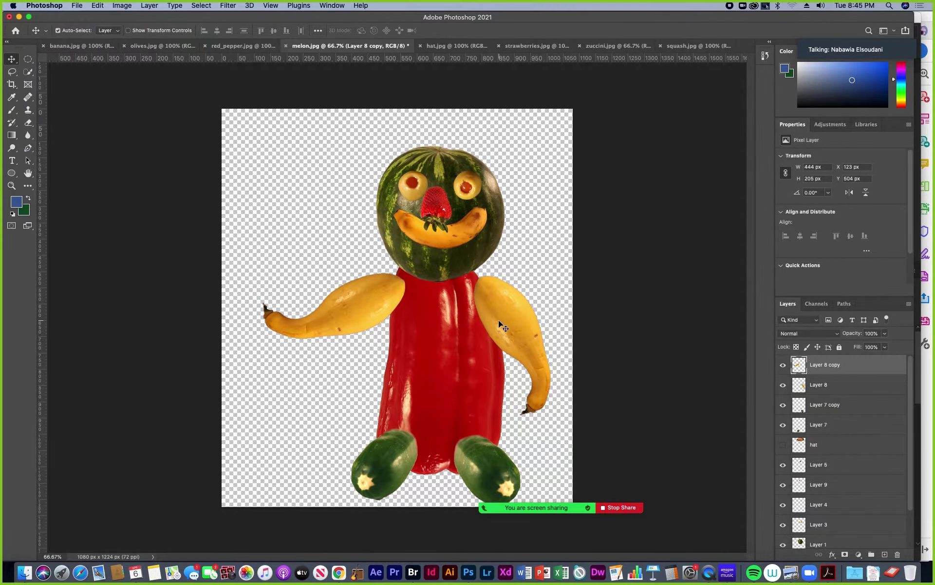
- Try different angles and positions for the left squash arm at the shoulder, including rotating it to point upward
mouse_move(392, 306)
left_mouse_down()
mouse_move(393, 295)
mouse_move(379, 293)
left_mouse_up()
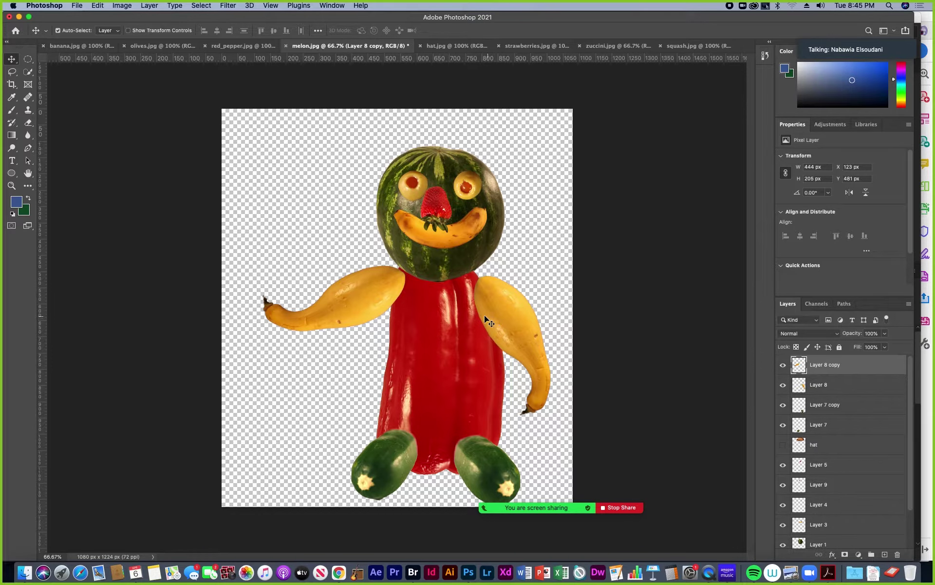
left_click(379, 293)
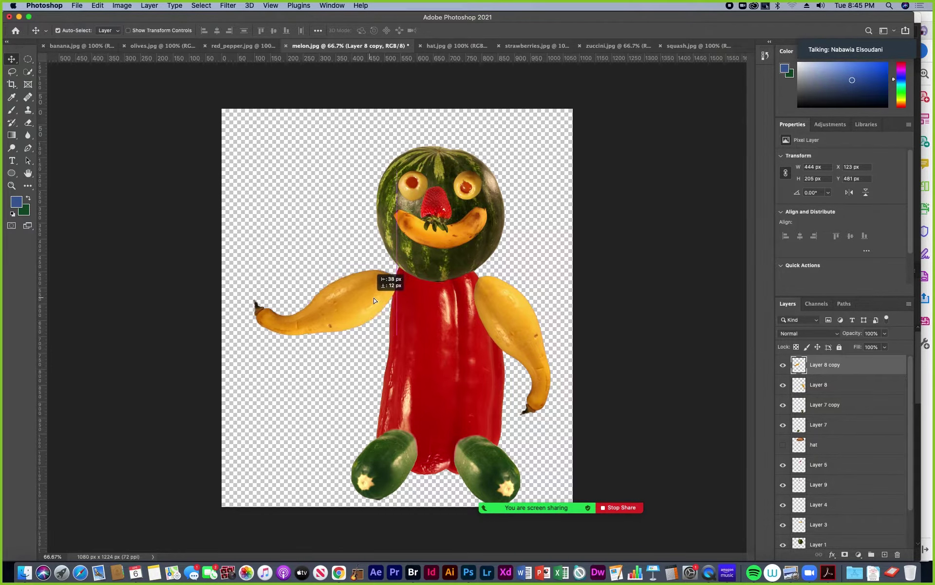
key("ctrl+t")
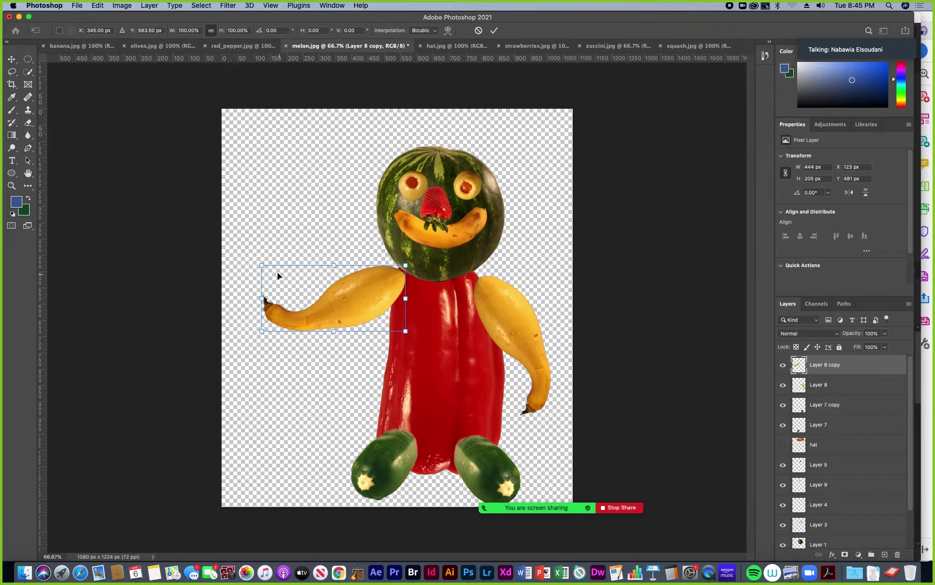
left_click_drag(261, 253, 323, 207)
left_click_drag(336, 314, 304, 222)
left_click_drag(323, 178, 290, 205)
left_click_drag(364, 247, 357, 292)
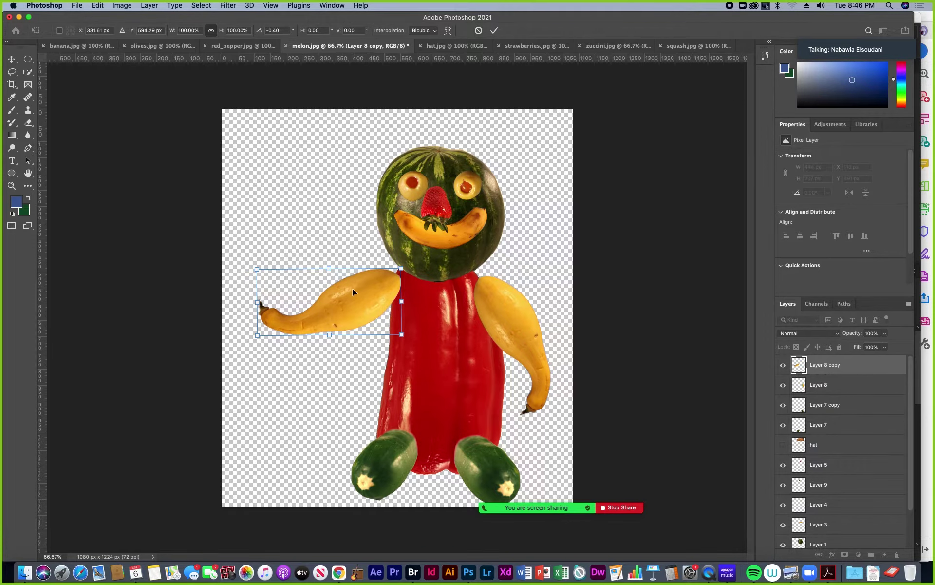
- Flip the left squash arm horizontally and rotate it to hang downward, seating it against the pepper's left shoulder
right_click(349, 295)
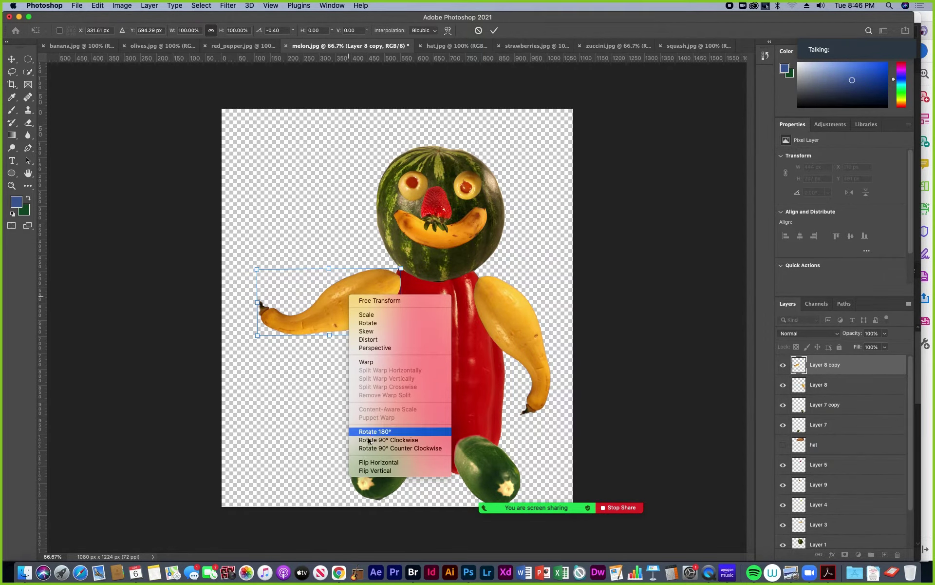
left_click(383, 465)
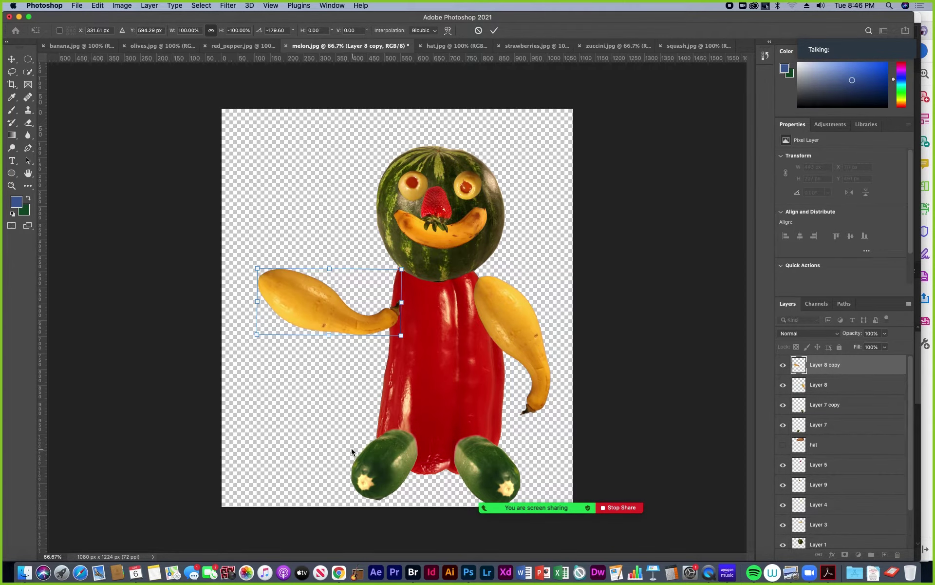
left_click_drag(254, 255, 397, 240)
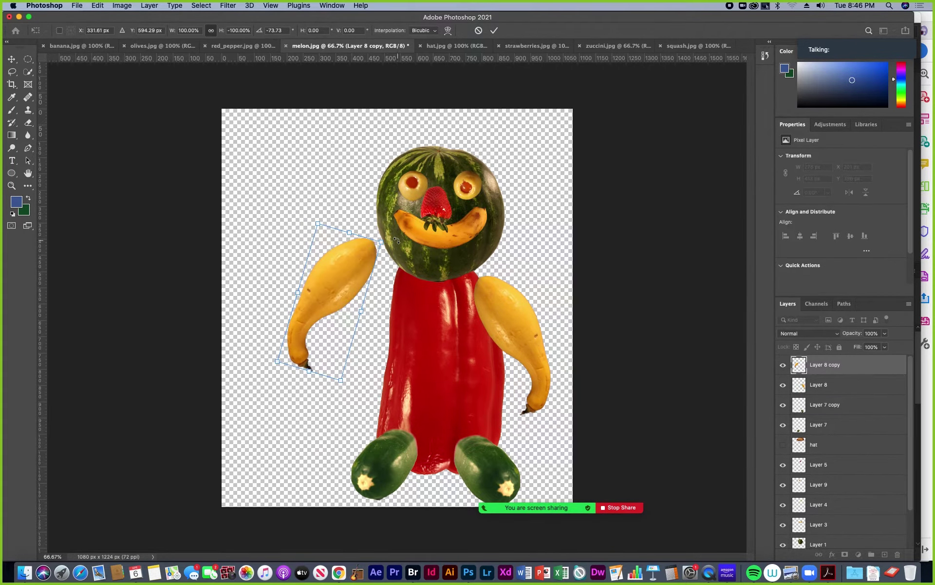
left_click_drag(335, 267, 360, 301)
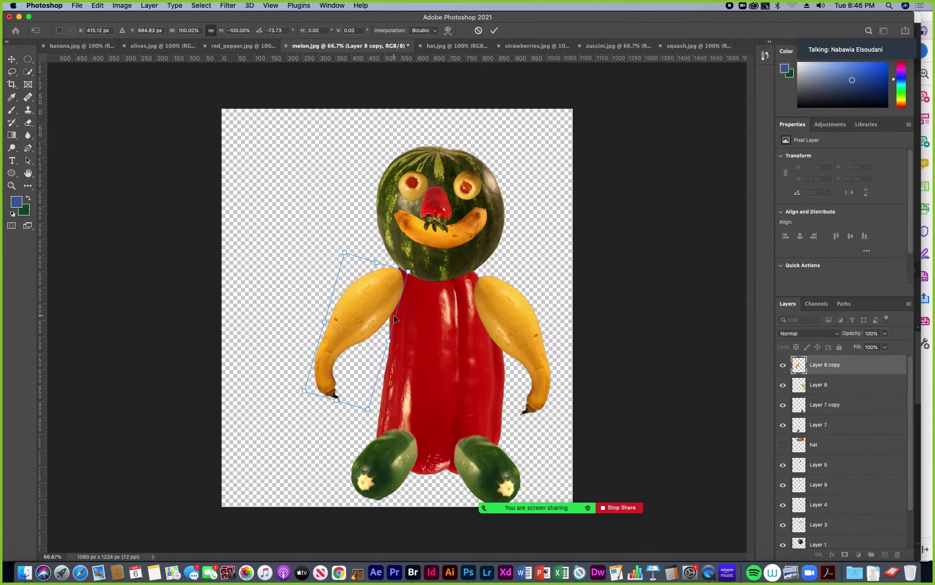
key("Return")
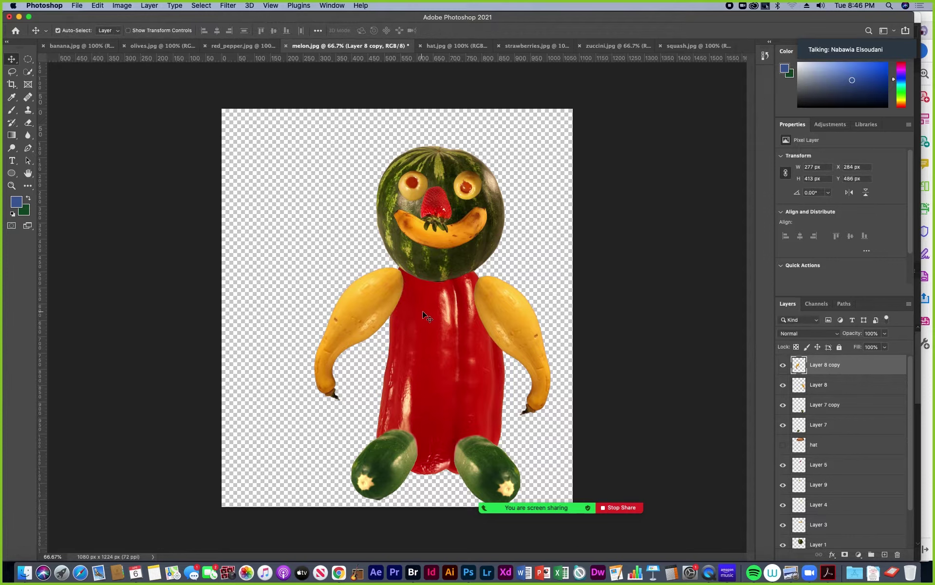
- Level the right squash arm with the left one and send both arm layers to the back, tucked behind the pepper body
left_click_drag(496, 309, 496, 300)
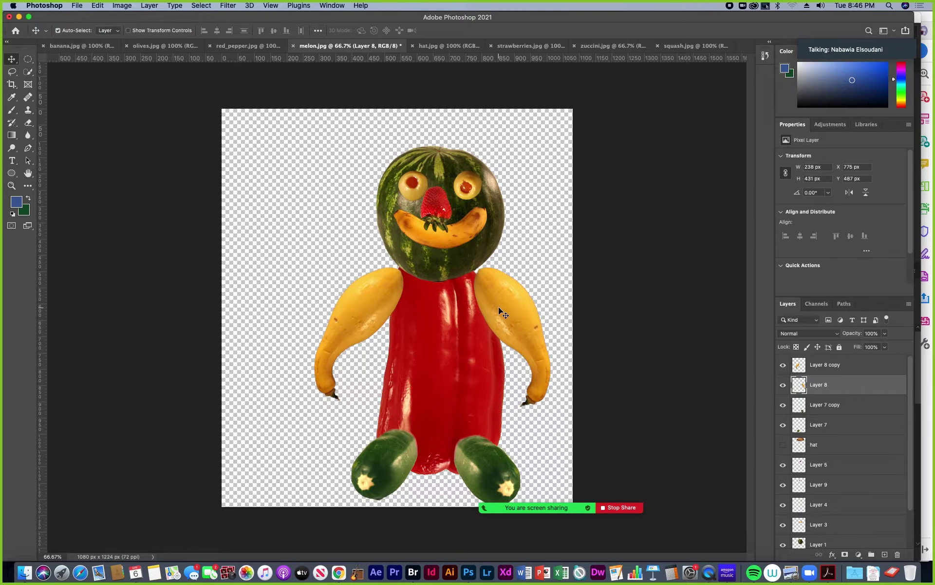
left_click(366, 314, "shift")
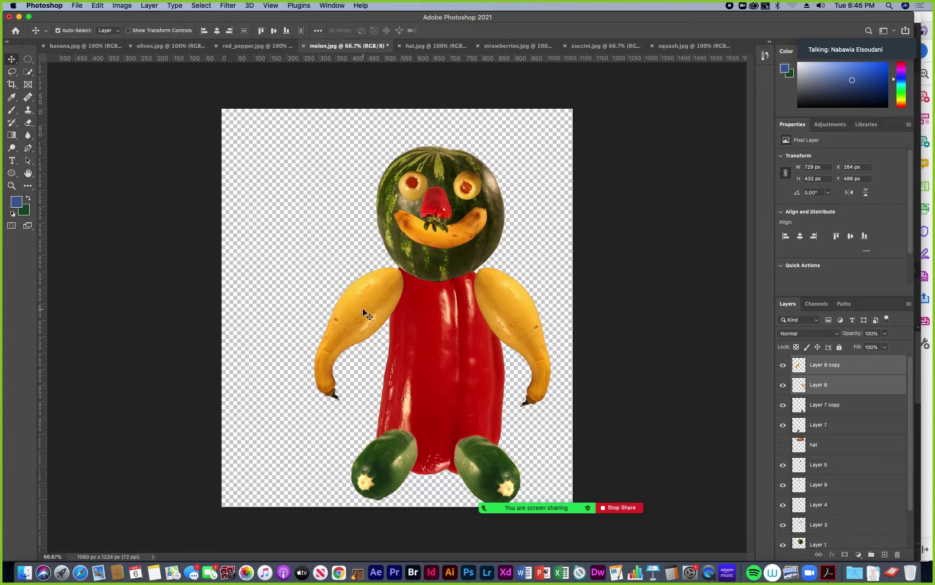
right_click(522, 320)
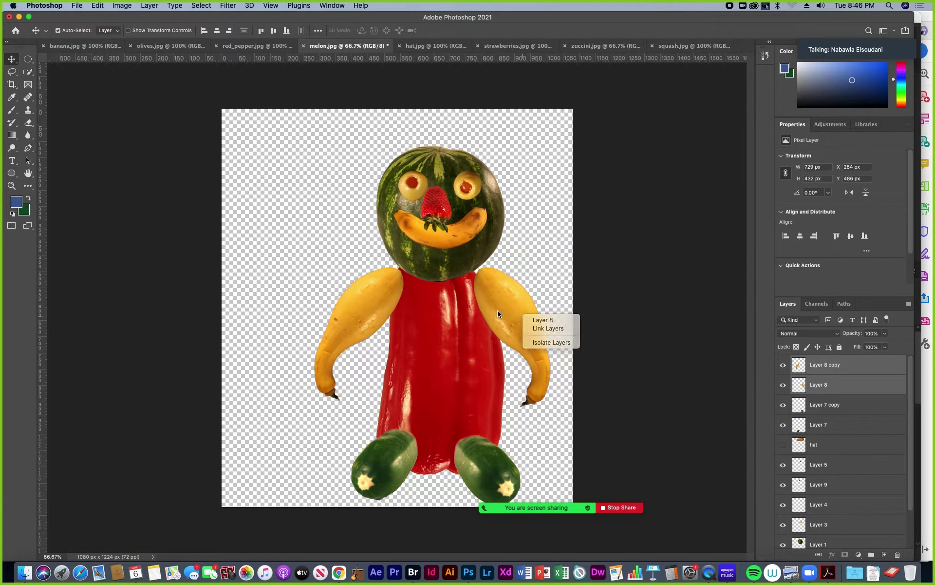
key("Escape")
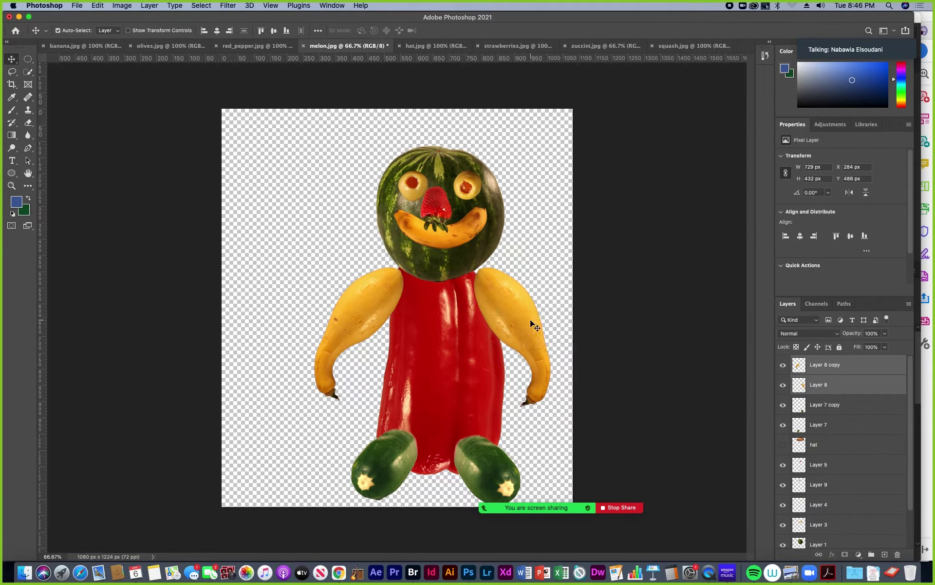
left_click(152, 8)
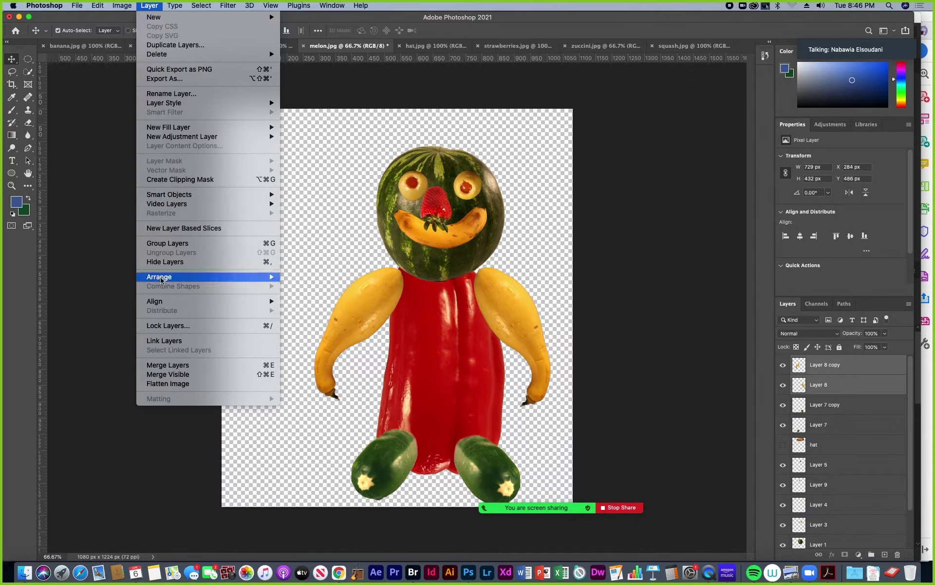
mouse_move(223, 273)
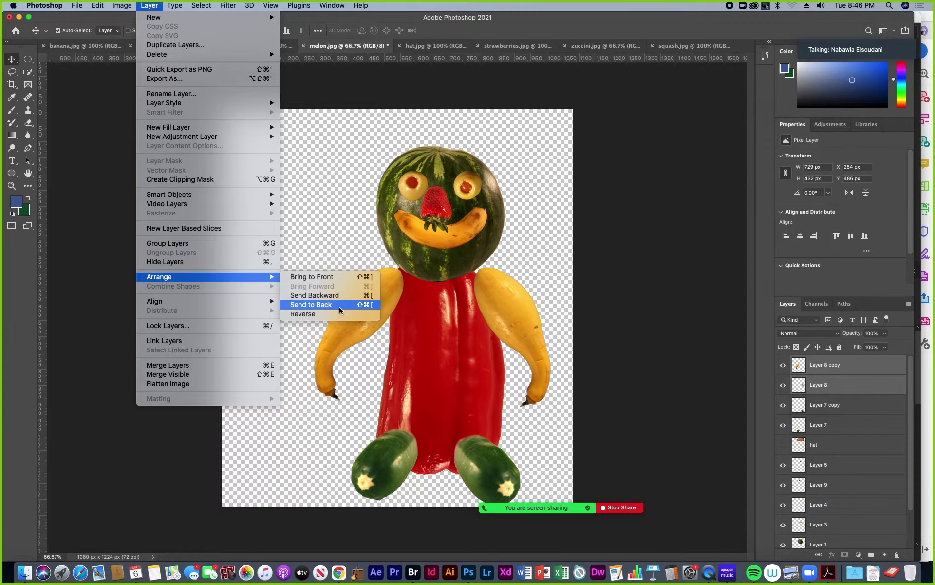
left_click(340, 309)
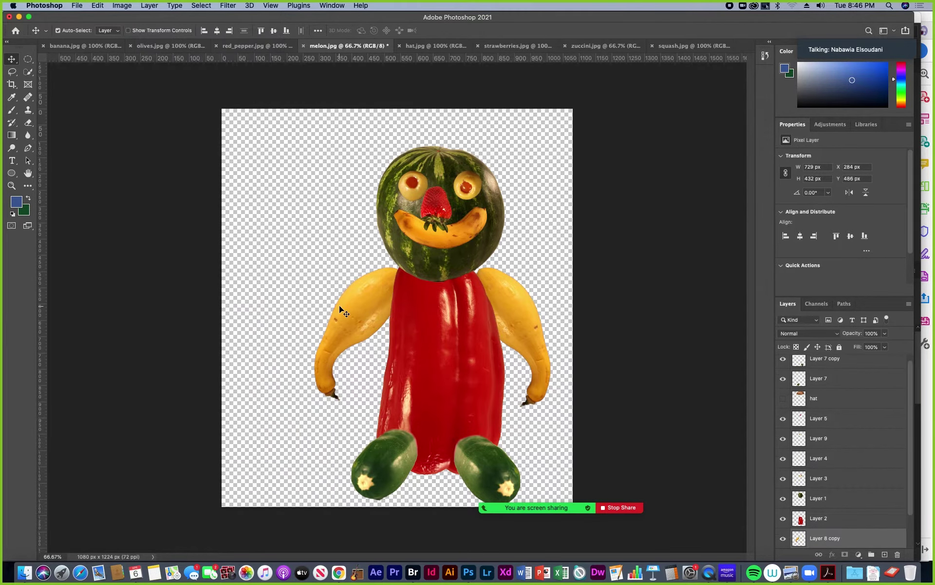
left_click_drag(502, 287, 507, 294)
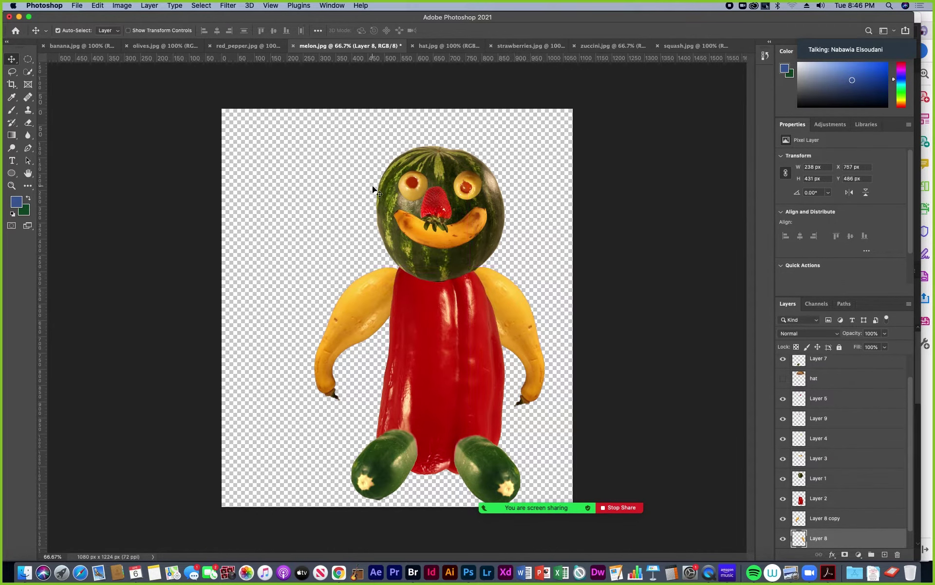
- Show the hat layer, scale the hat proportionally to about 68.5% and place it on top of the melon head
left_click(783, 378)
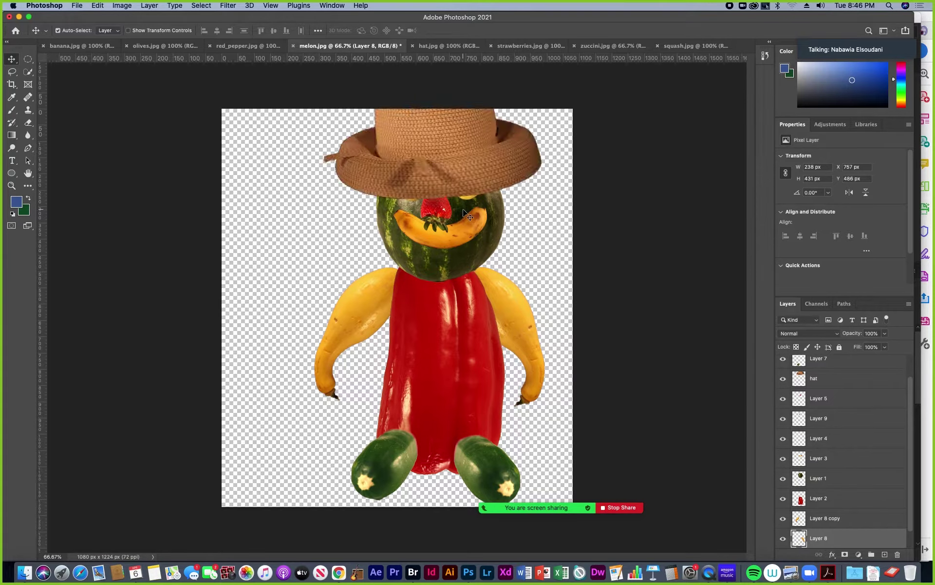
key("super+t")
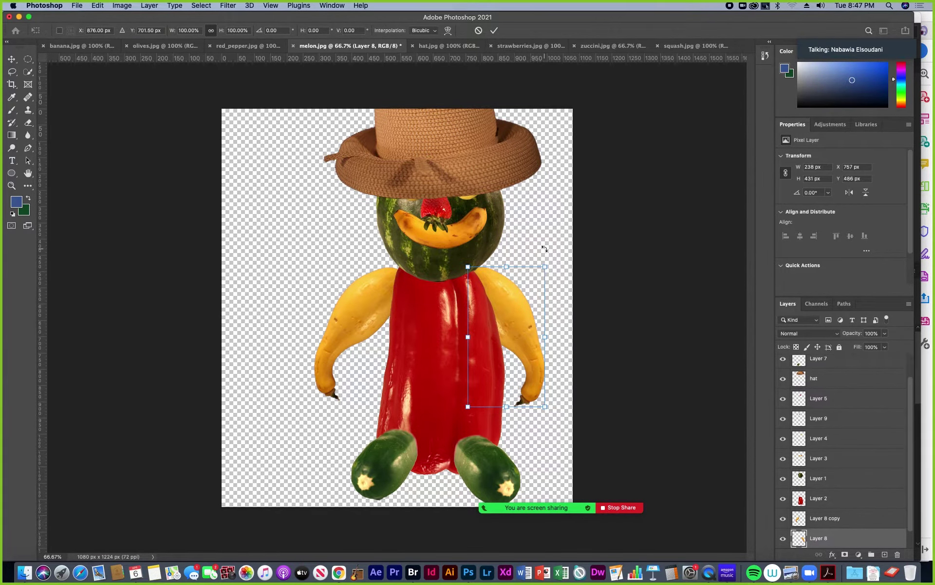
key("Return")
left_click(468, 165)
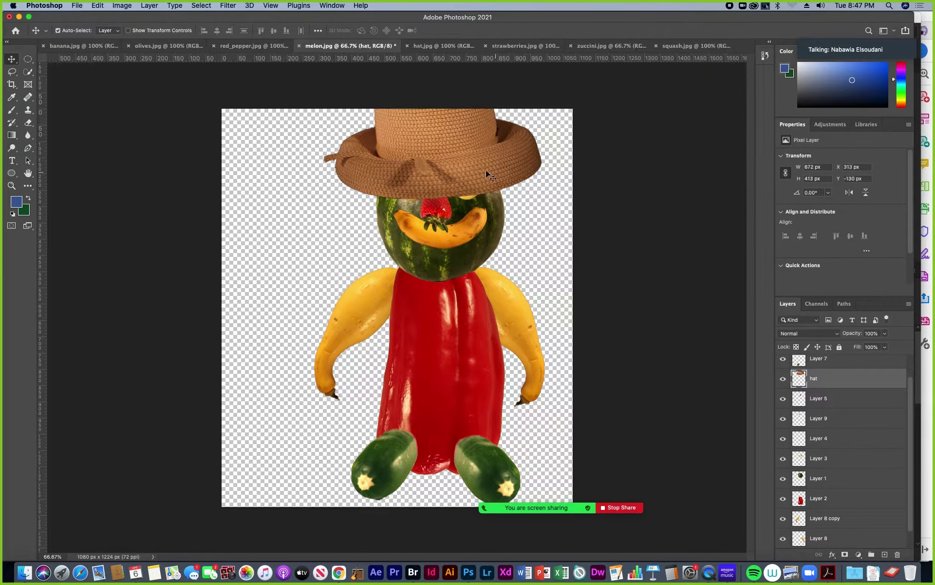
key("super+t")
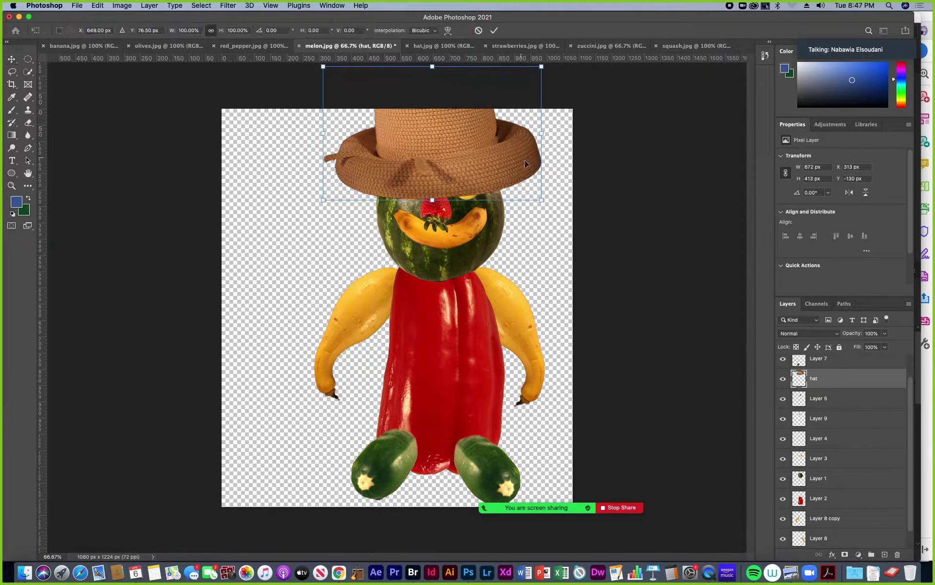
left_click_drag(544, 201, 473, 159)
left_click_drag(412, 127, 432, 135)
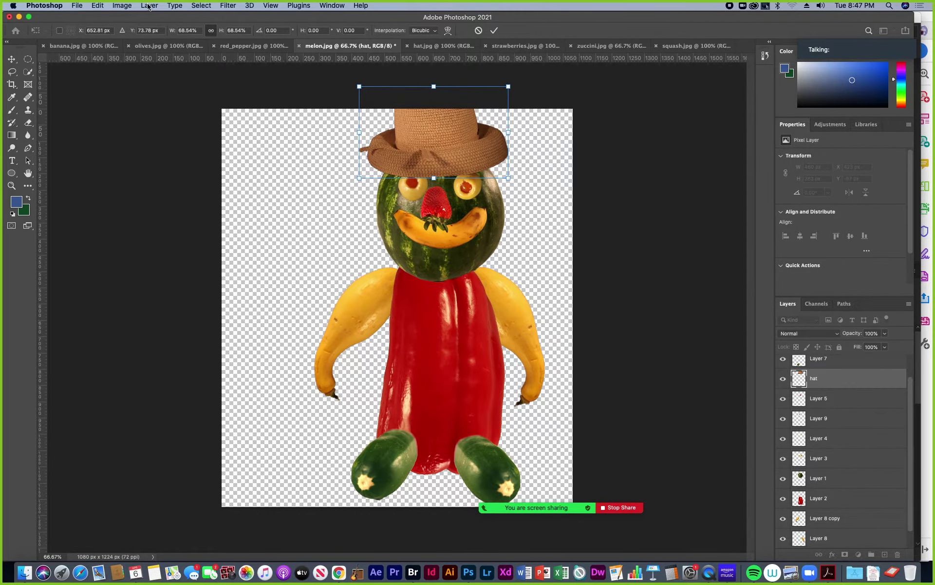
key("Return")
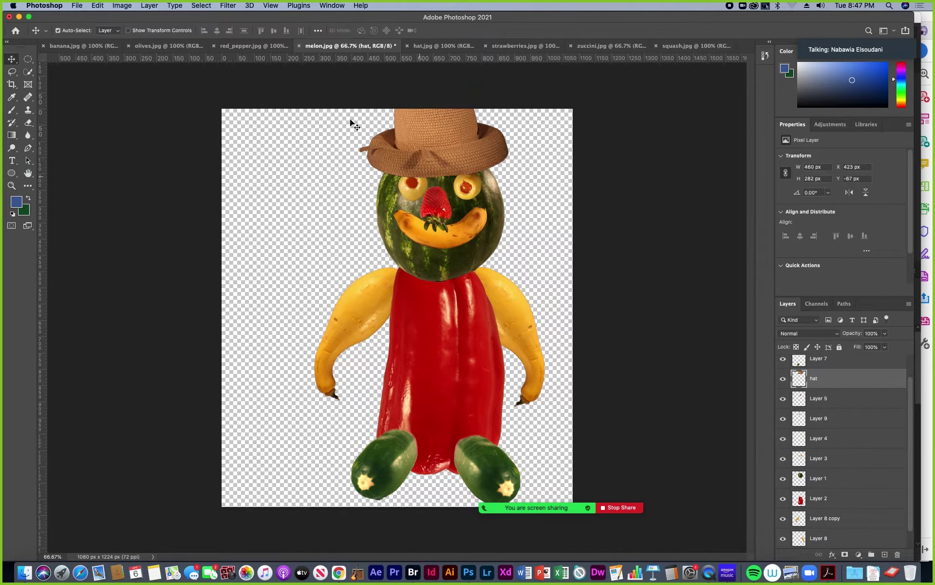
- Increase the canvas height to 20 inches with the centre anchor, keeping the width at 15 inches
left_click(122, 5)
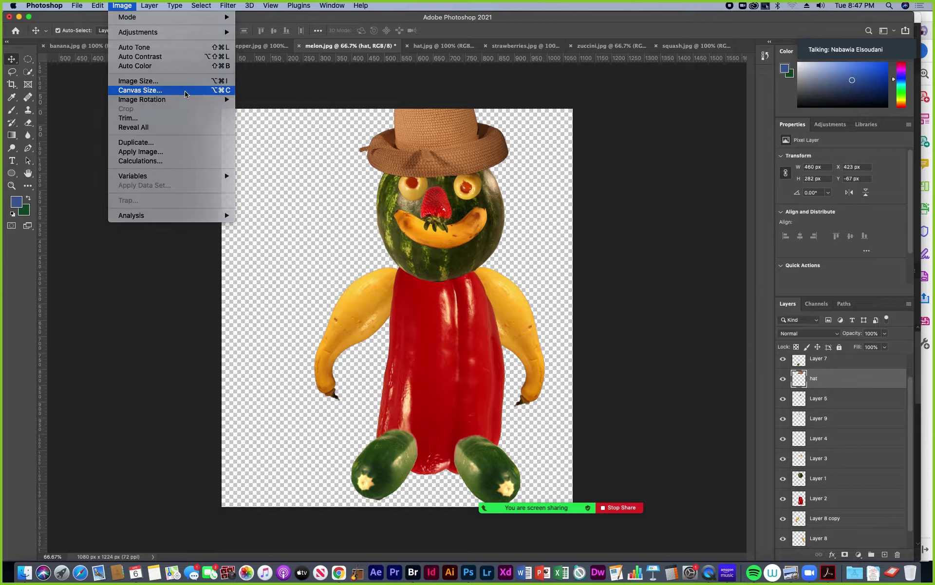
left_click(206, 90)
left_click(521, 263)
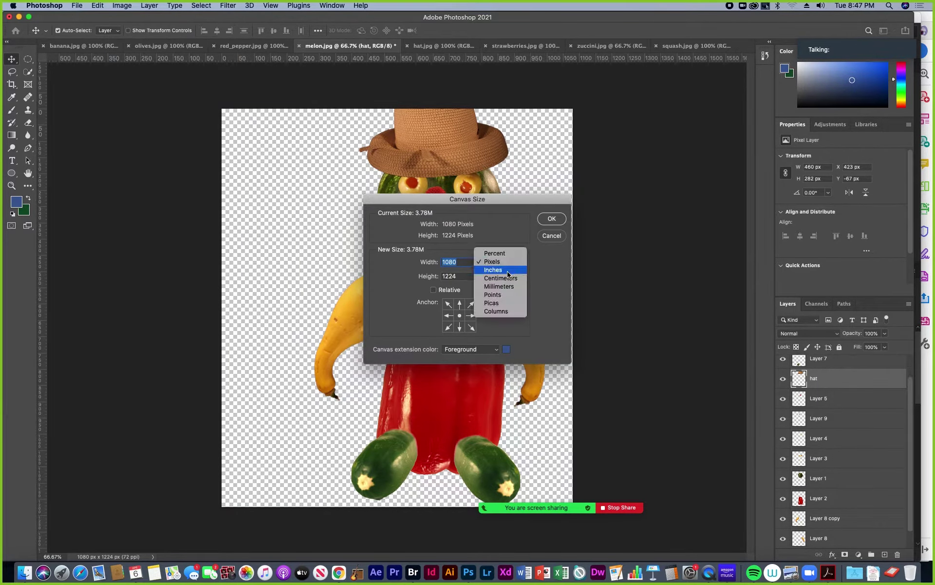
left_click(493, 271)
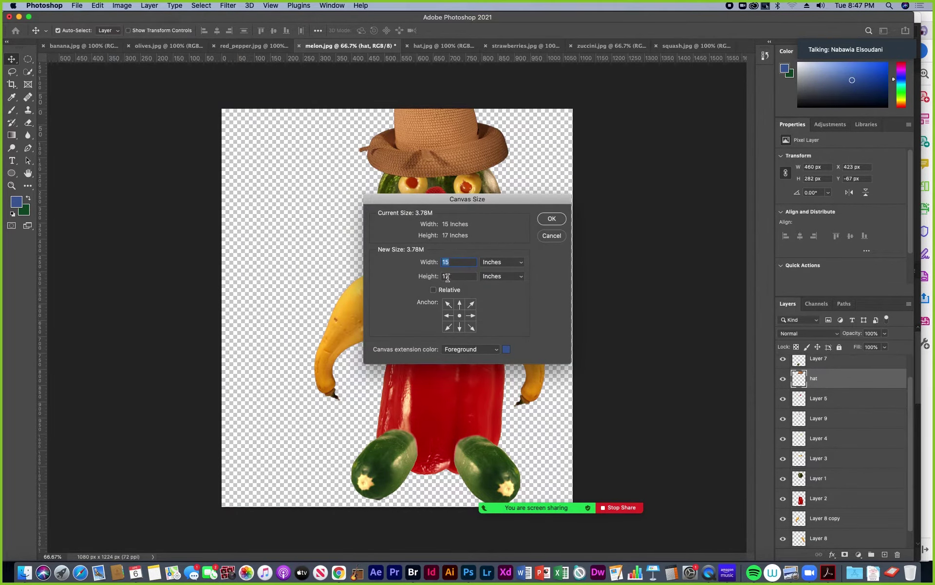
double_click(449, 277)
type("20")
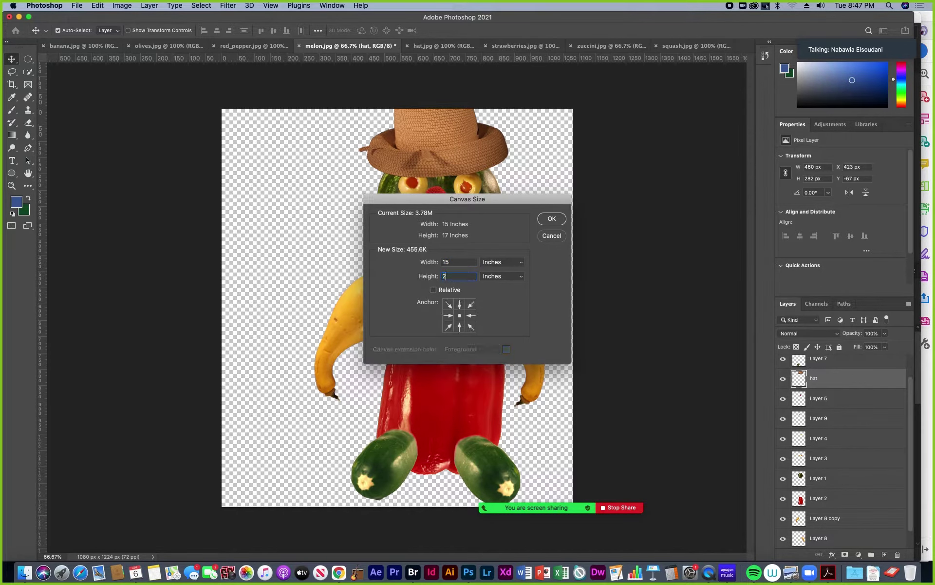
left_click(551, 219)
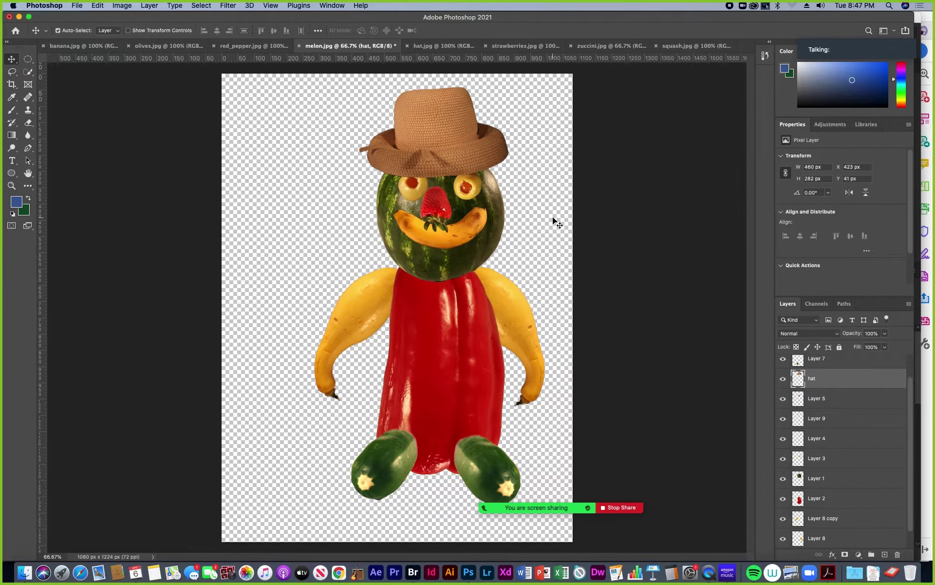
- Tilt the hat about 9.6° counterclockwise, scale it to about 84.7% and seat it on the melon head
left_click_drag(455, 131, 446, 129)
key("ctrl+t")
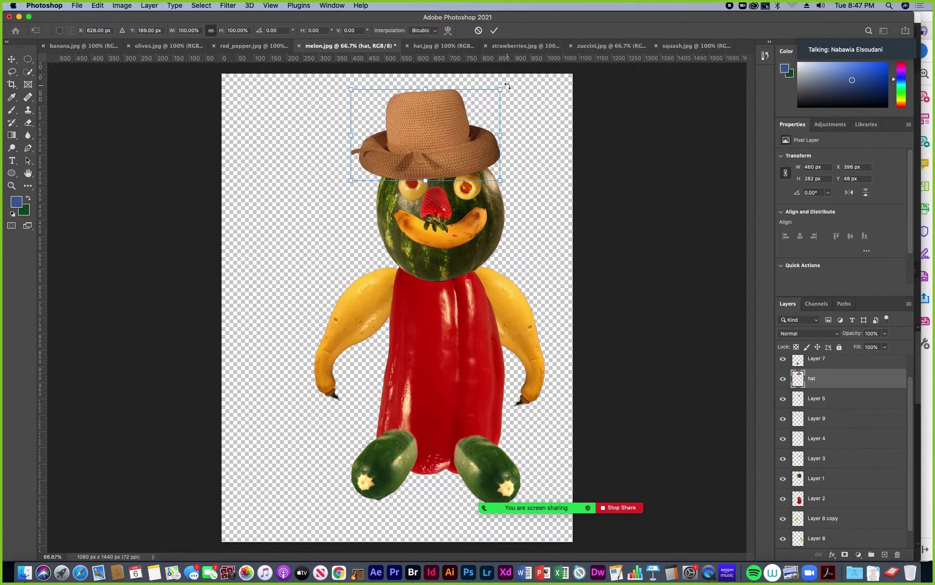
left_click_drag(505, 88, 509, 66)
mouse_move(441, 133)
left_mouse_down()
mouse_move(433, 129)
mouse_move(441, 138)
left_mouse_up()
left_click_drag(499, 169, 484, 157)
left_click_drag(417, 142, 428, 142)
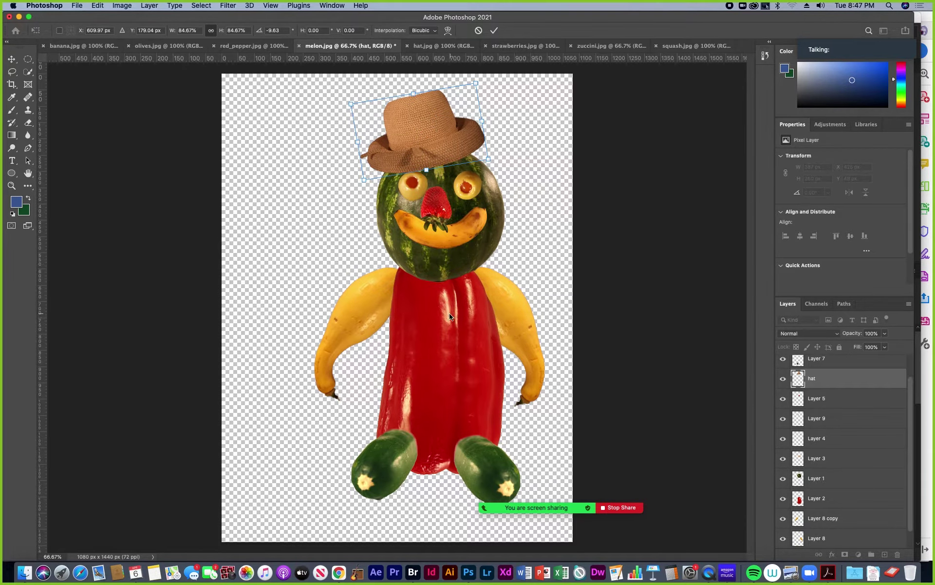
key("Return")
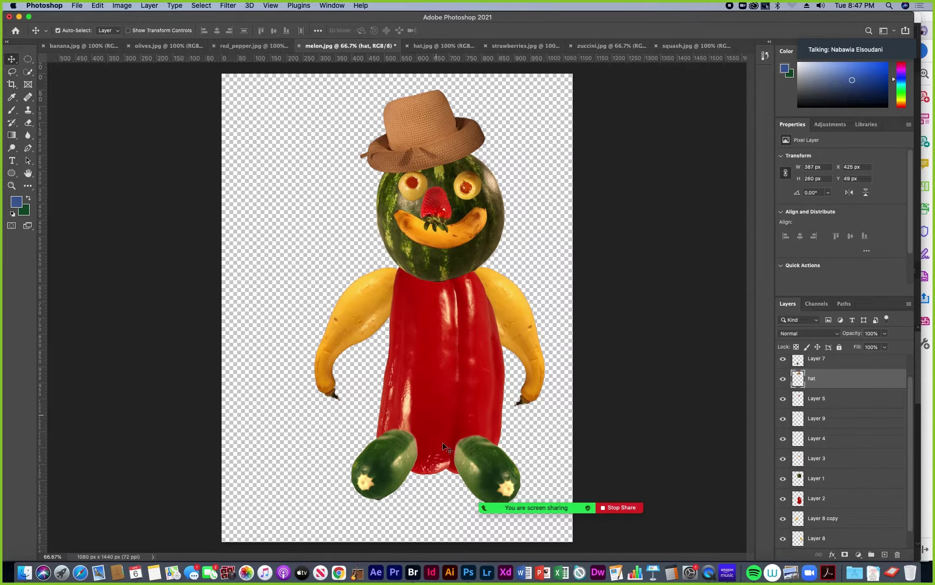
- Switch to Adobe Bridge and open tie.jpg from the Fruits and Sorts folder in Photoshop
left_click(414, 571)
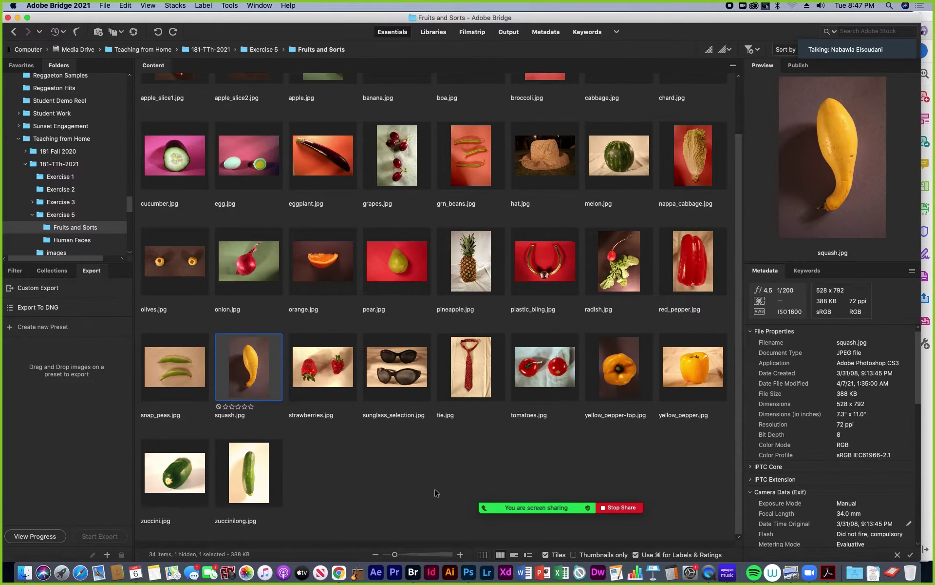
double_click(470, 376)
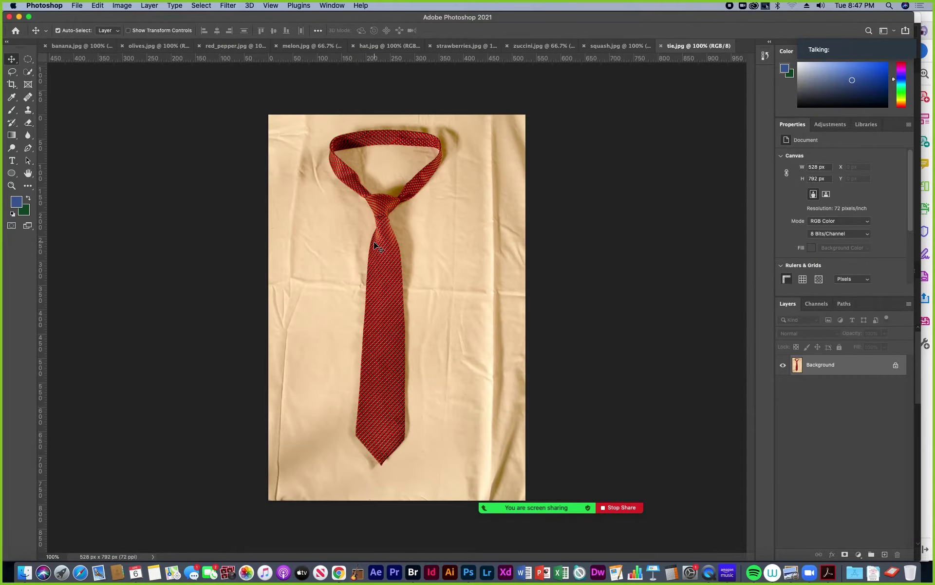
- Try to select the tie by framing it with the Object Selection tool in Rectangle mode
left_click(28, 72)
left_click(57, 71)
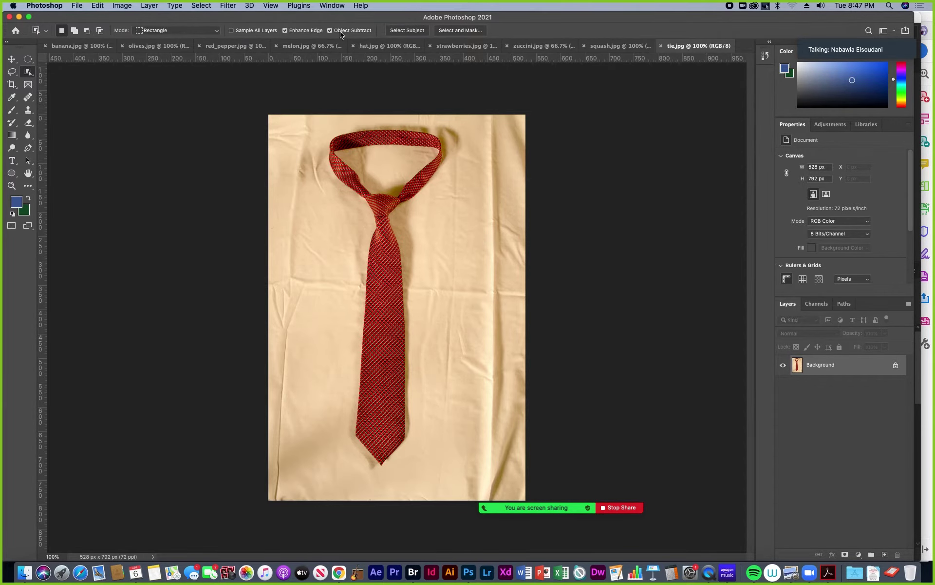
mouse_move(306, 116)
left_mouse_down()
mouse_move(355, 165)
mouse_move(453, 393)
mouse_move(455, 494)
left_mouse_up()
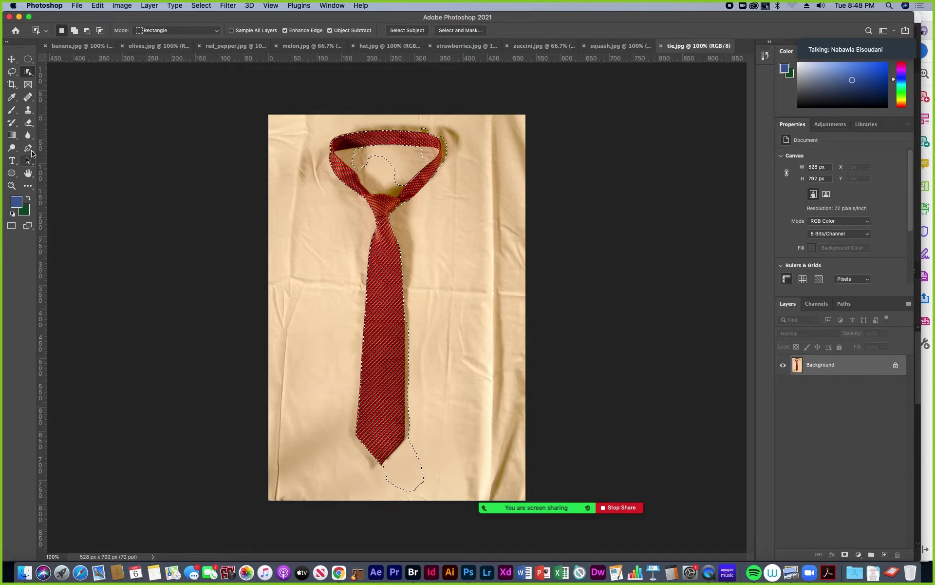
left_click(29, 73)
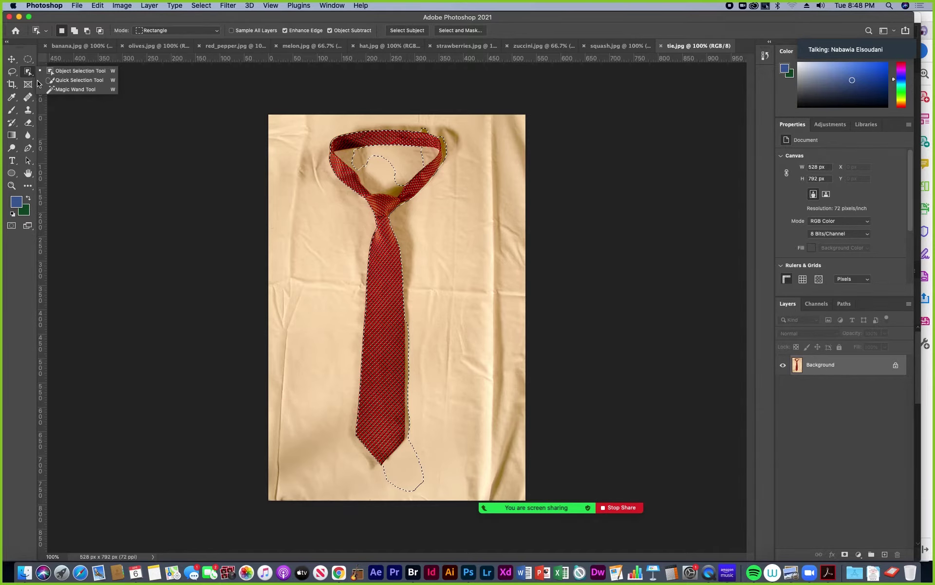
left_click(95, 139)
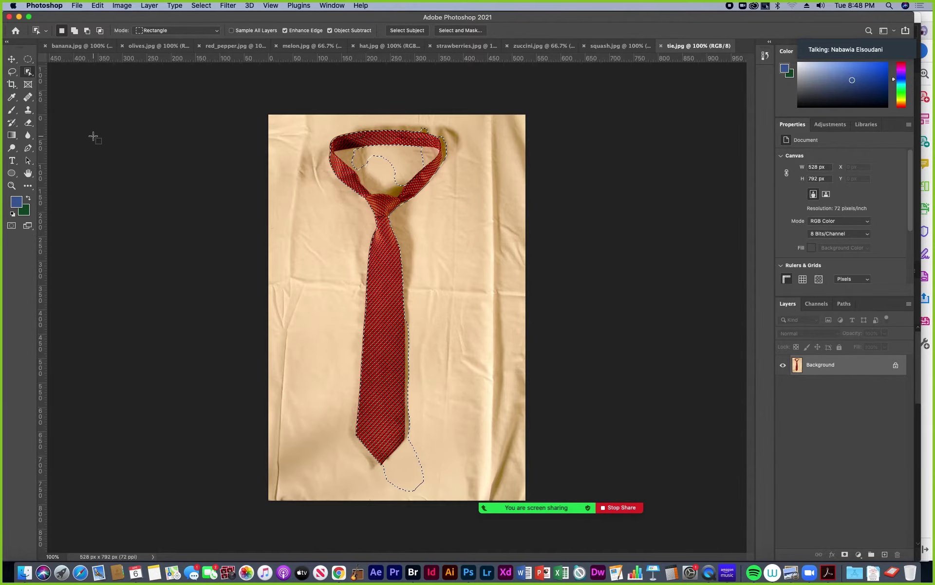
- Select the tie with Quick Selection's Select Subject, and subtract the stray shadow areas above the collar and beside the knot
left_click(28, 72)
left_click(73, 79)
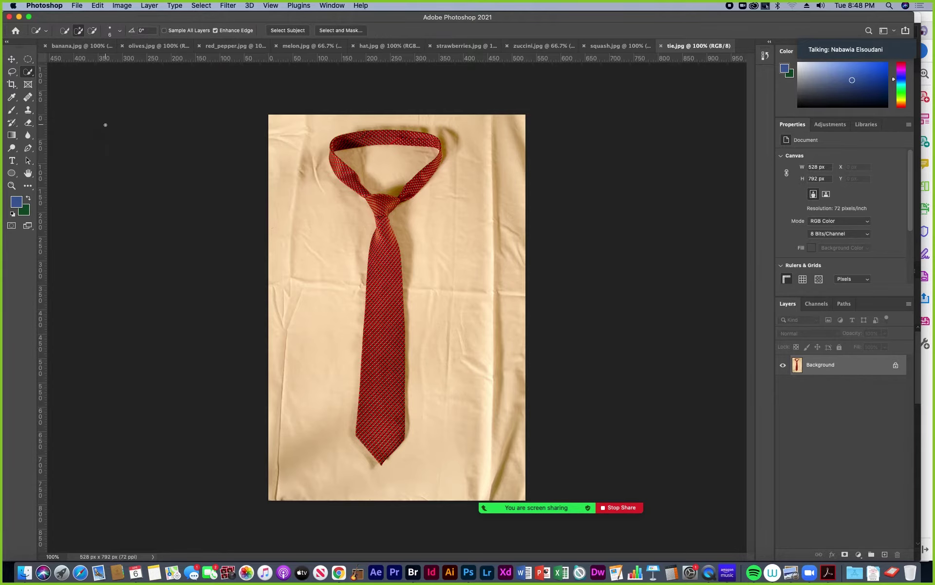
left_click(294, 30)
key("super+equal")
left_click_drag(392, 146, 392, 237)
scroll(392, 237, "up", 3)
scroll(392, 238, "right", 1)
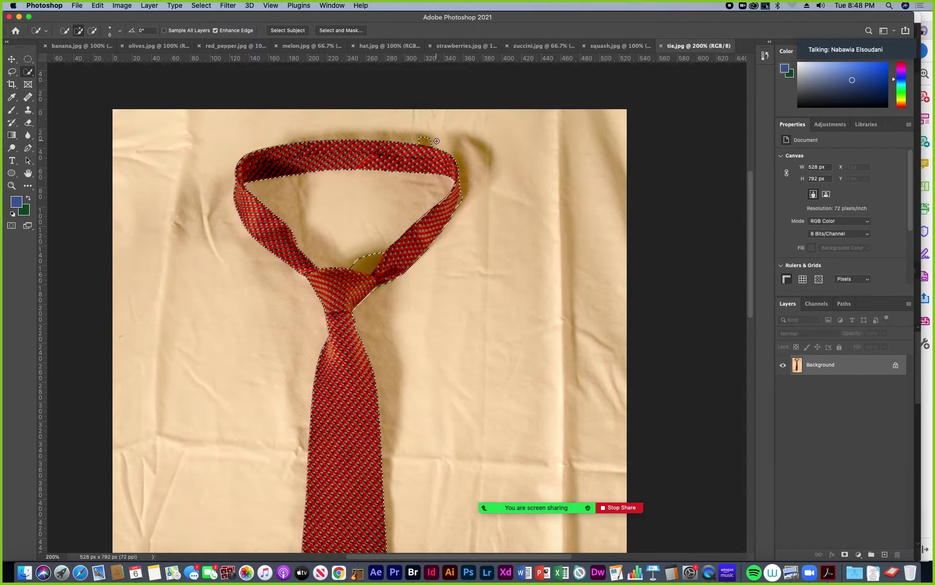
left_click(424, 142, "alt")
left_click(380, 263, "alt")
key("super+minus")
key("super+minus")
key("super+minus")
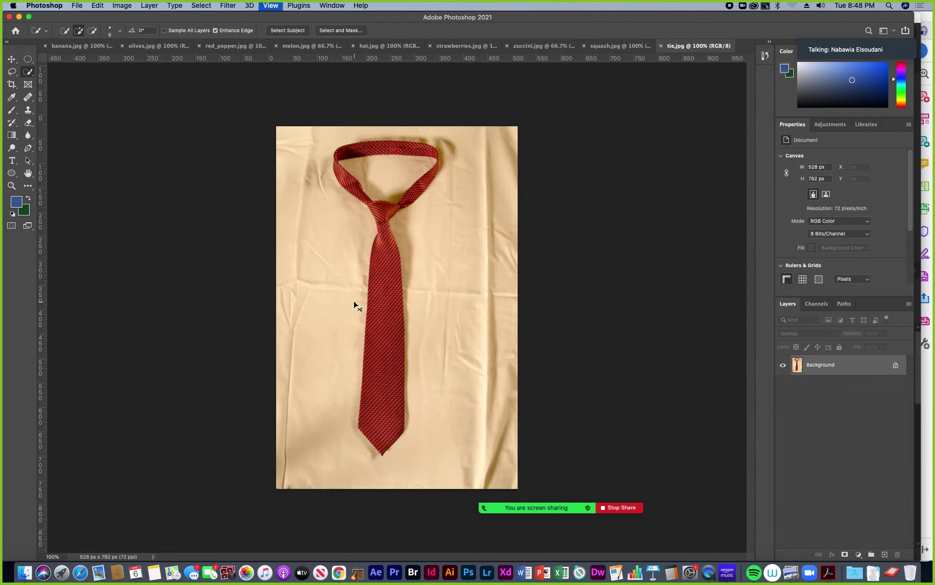
- Move the selected tie into melon.jpg and place it down the pepper body, with its collar over the melon's lower edge
left_click(12, 59)
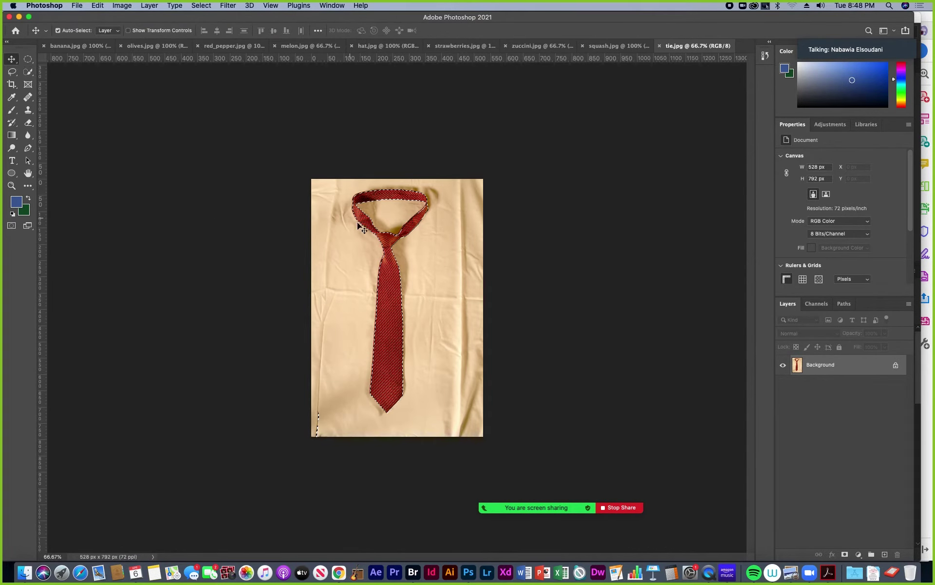
key("super+BackSpace")
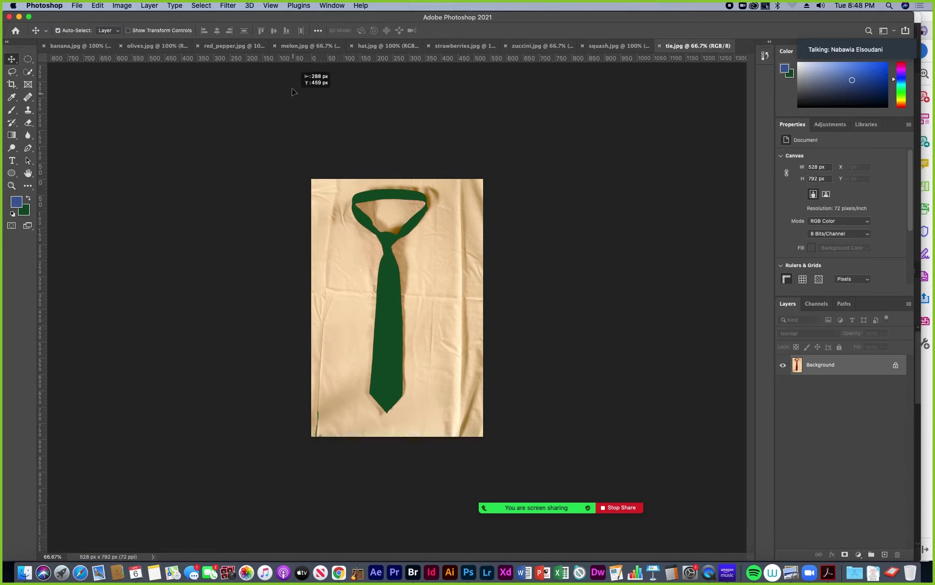
left_click_drag(298, 57, 333, 125)
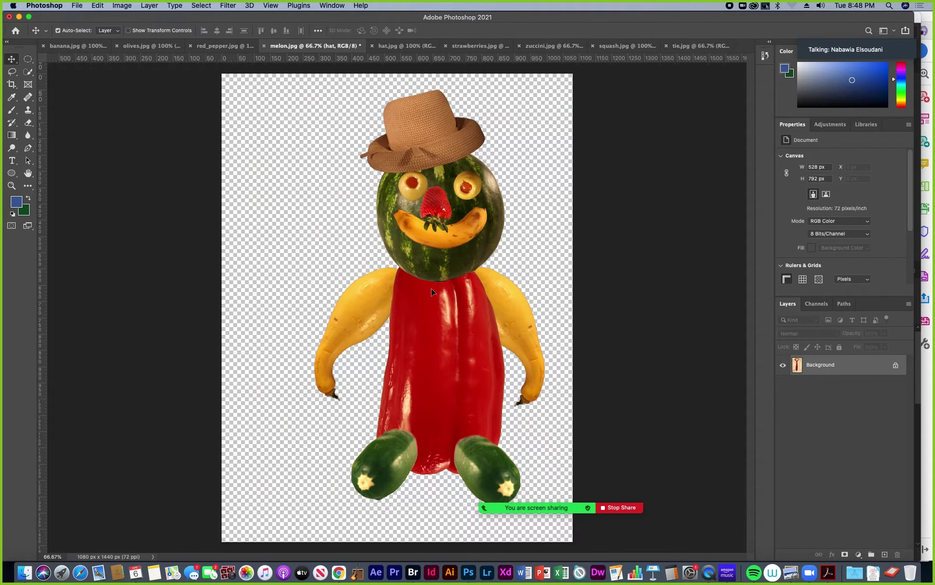
left_click_drag(450, 300, 437, 295)
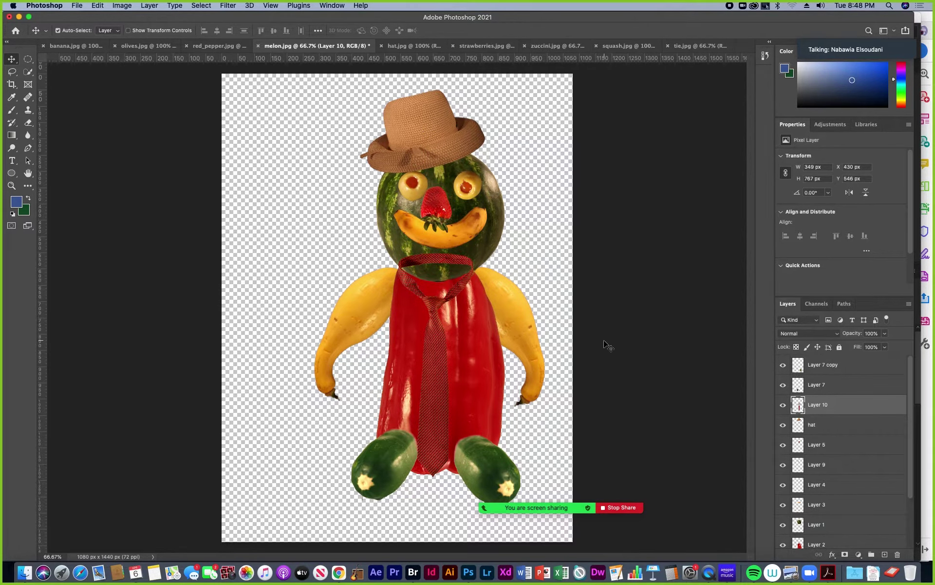
- Rename the tie's layer "tie" and lower it in the layer order to just behind the melon head, above the pepper body
type("tie")
left_click(855, 408)
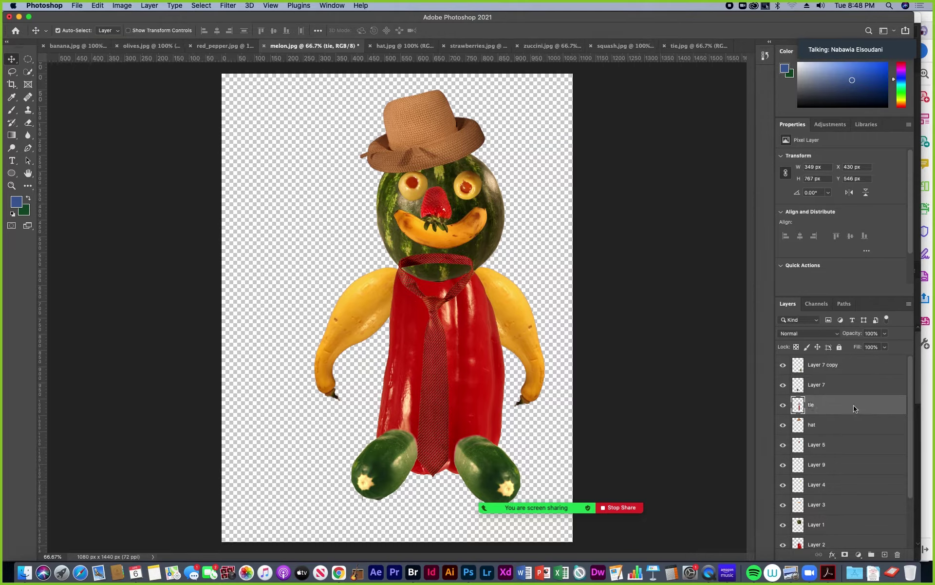
left_click_drag(909, 420, 913, 450)
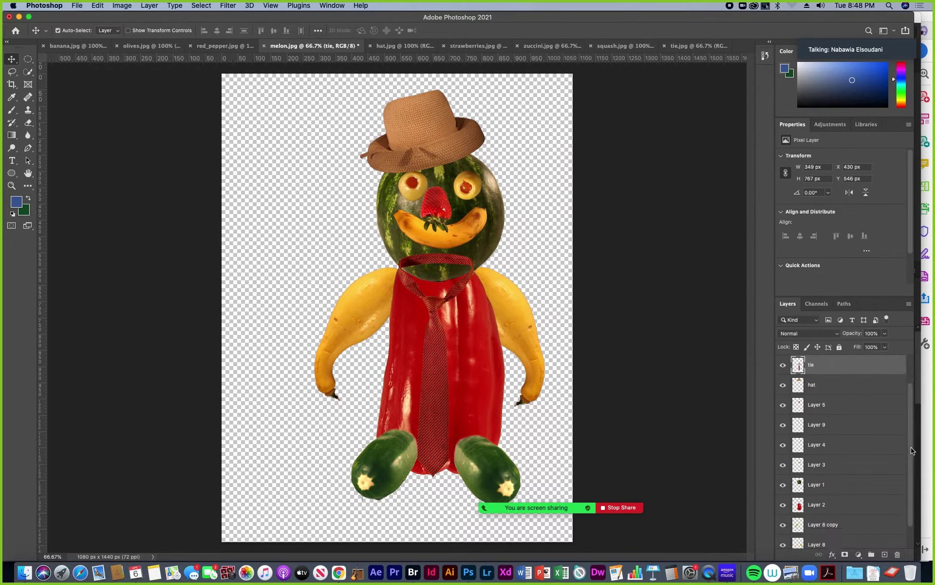
key("super")
key("super+bracketleft")
key("super+bracketleft")
key("super+bracketleft")
key("super+bracketleft")
key("super+bracketleft")
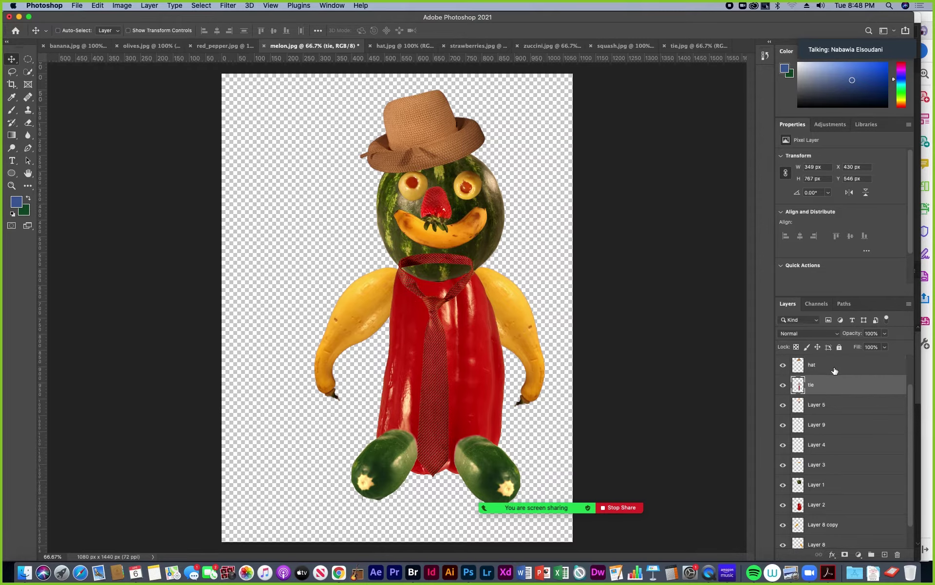
key("super+bracketleft")
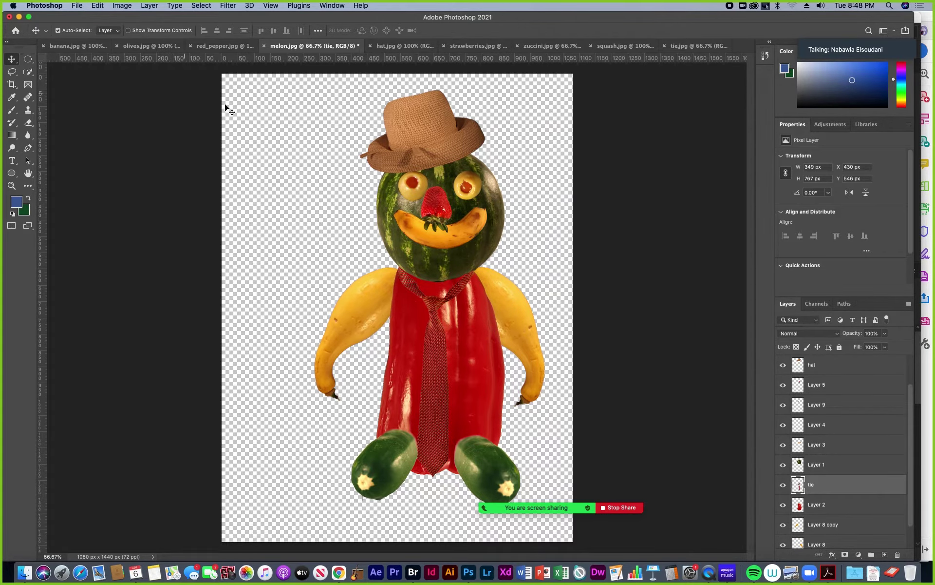
- Select all layers from Layer 8 through Layer 7 copy and move the whole character left to about X 202 px, Y 42 px
left_click_drag(913, 393, 919, 357)
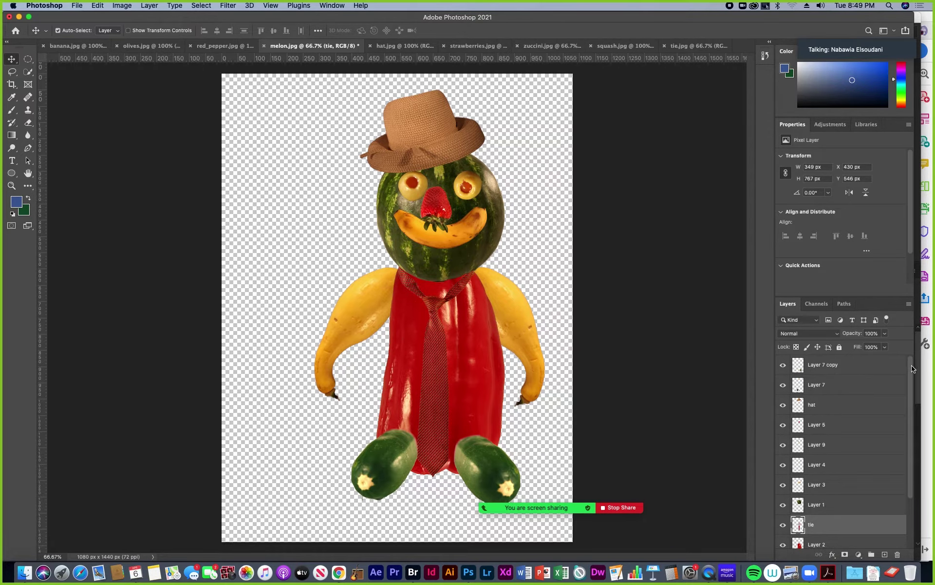
scroll(913, 368, "down", 3)
left_click(817, 518)
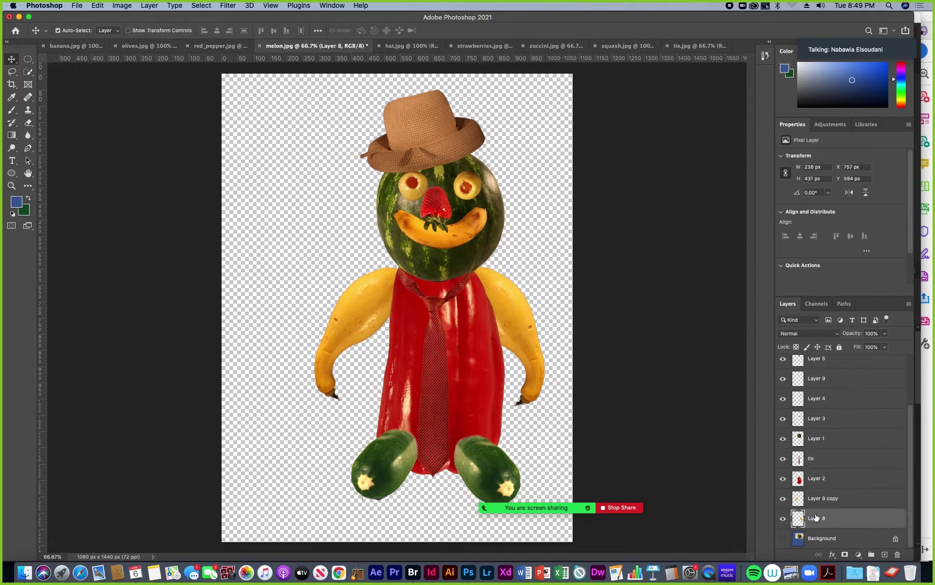
left_click_drag(913, 457, 924, 363)
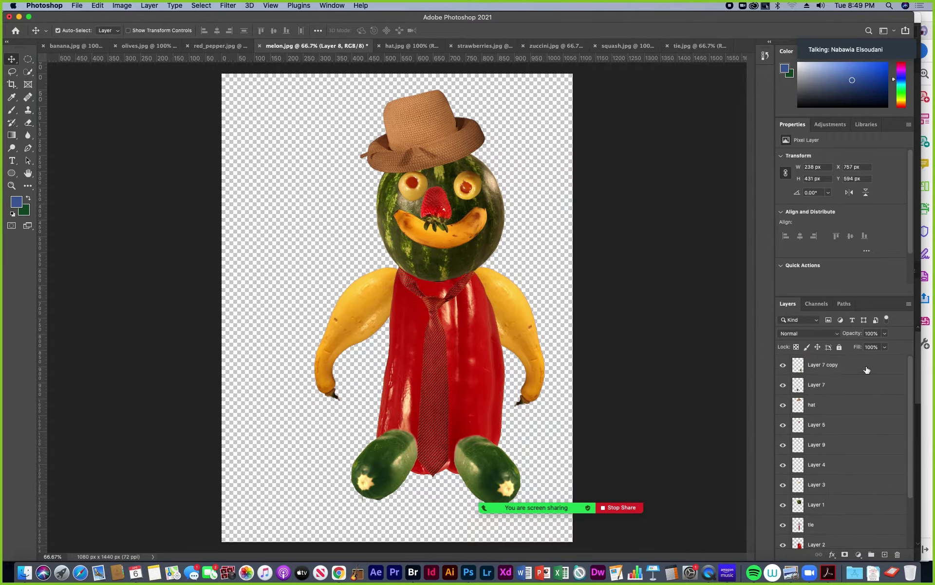
left_click(847, 366, "shift")
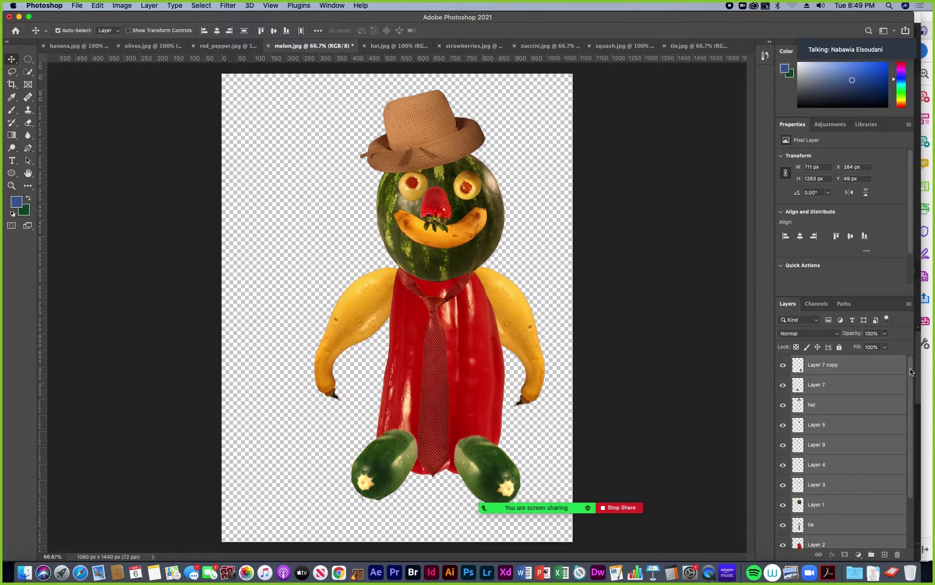
scroll(910, 371, "down", 3)
scroll(910, 430, "up", 3)
left_click_drag(431, 225, 404, 222)
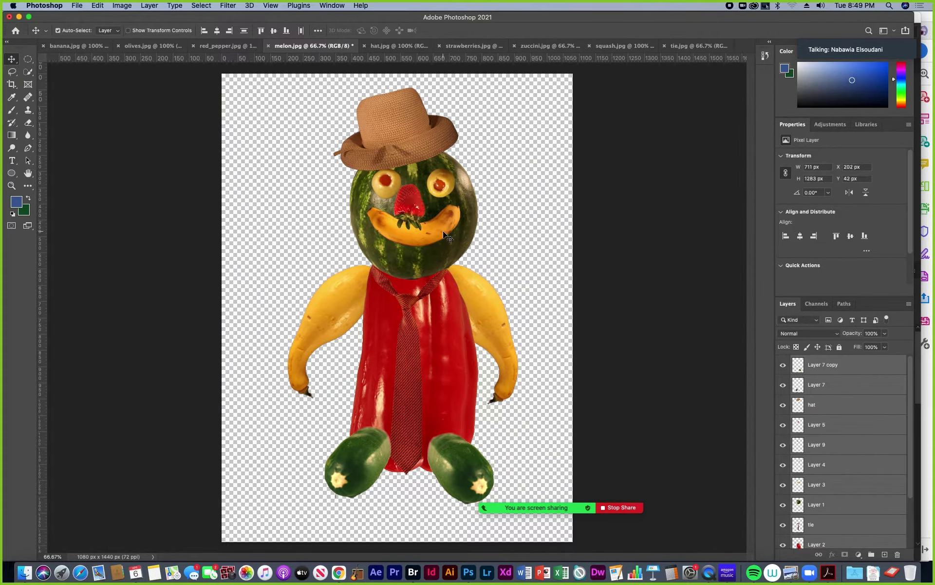
- Link all the selected character layers together
left_click(909, 304)
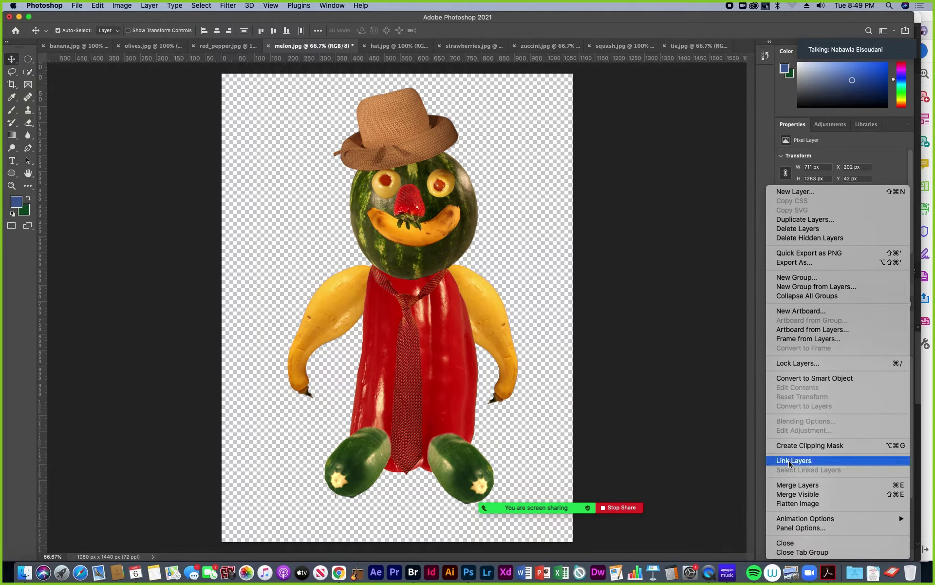
left_click(823, 460)
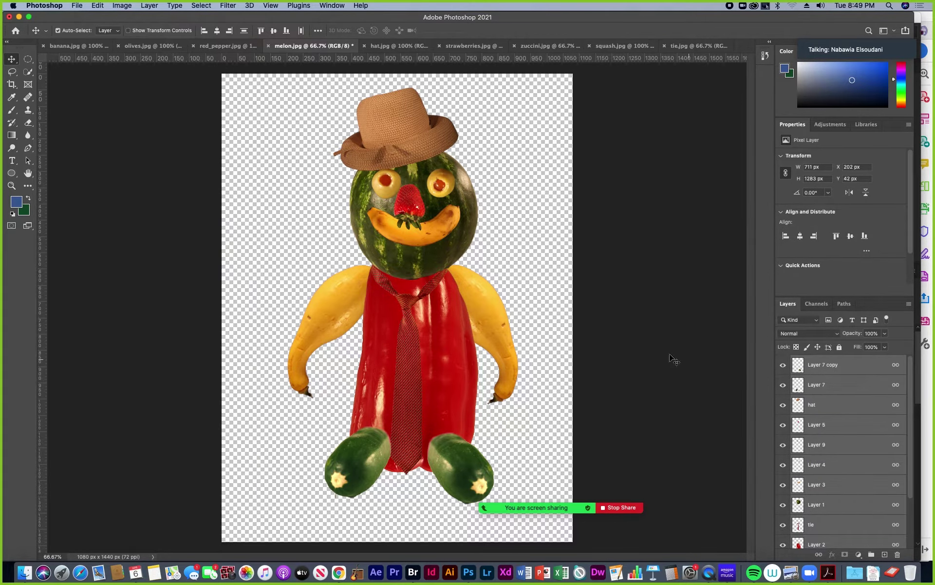
left_click(909, 305)
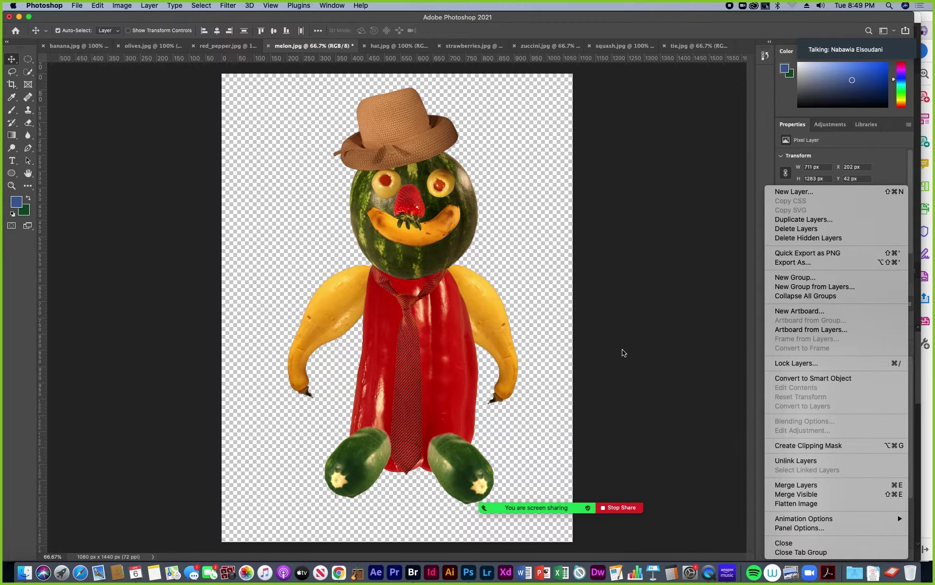
left_click(555, 258)
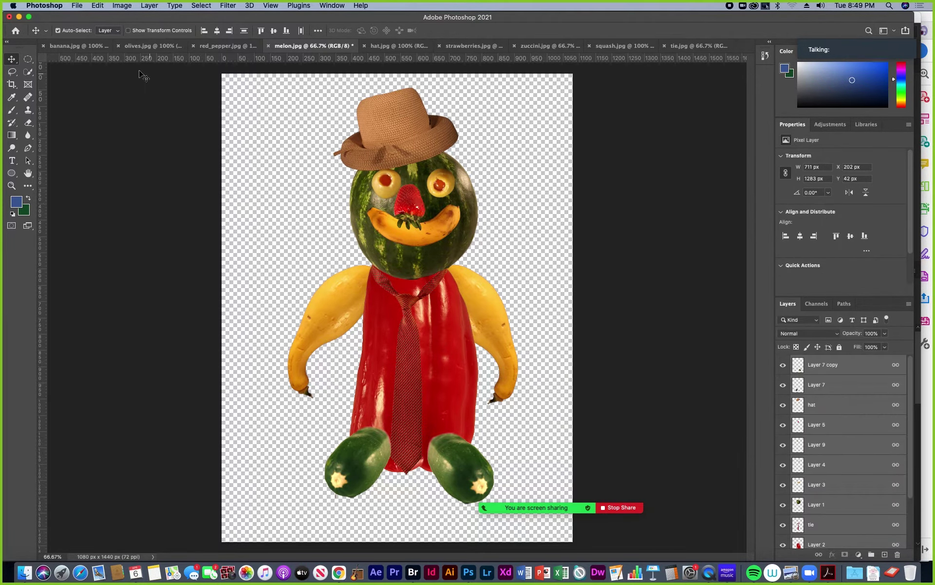
- Switch to Chrome and search Google Images for "beach" in a new browser tab
left_click(340, 573)
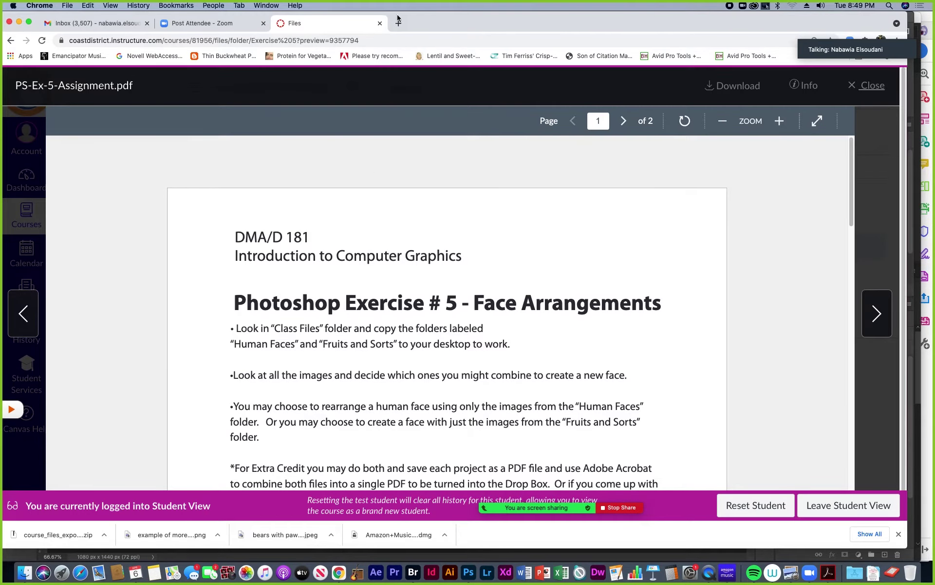
left_click(399, 23)
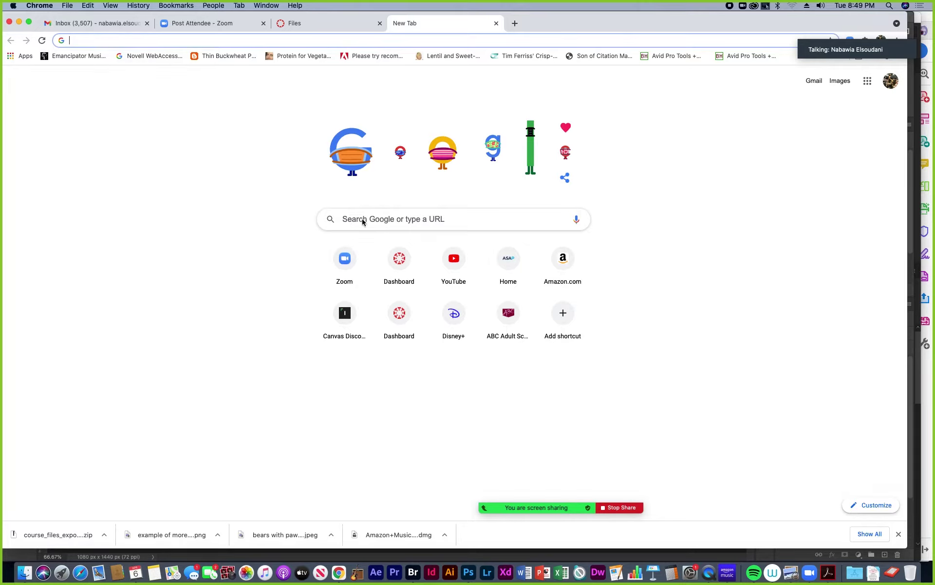
left_click(834, 83)
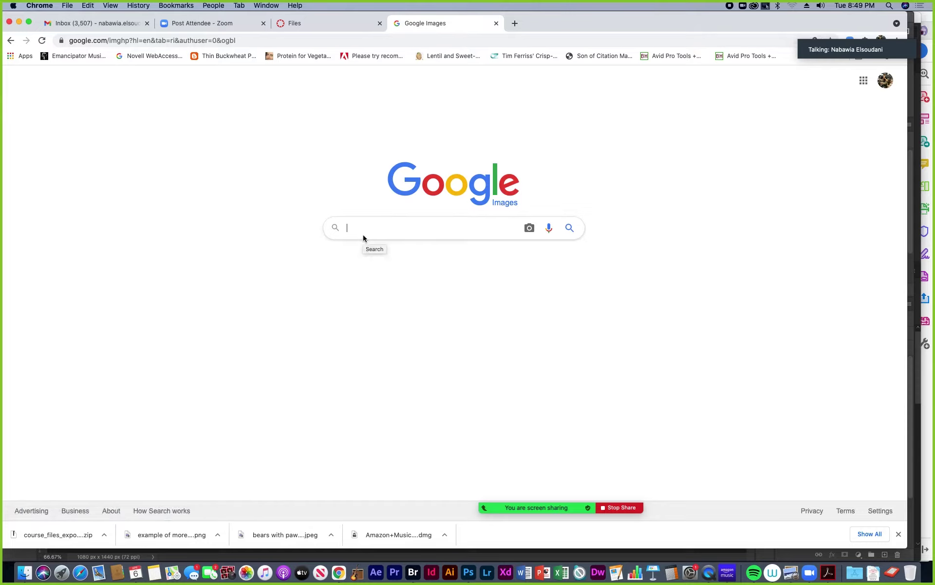
type("beach")
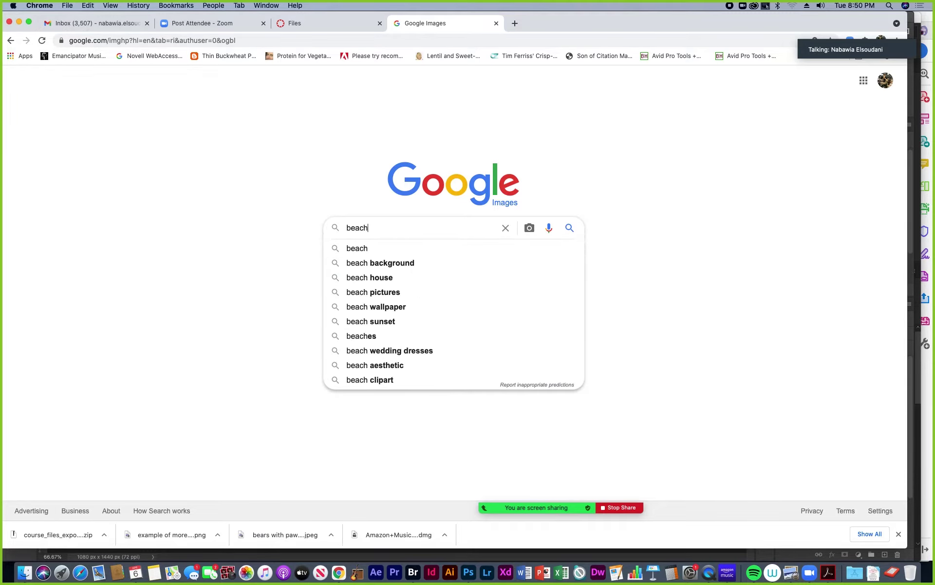
key("Return")
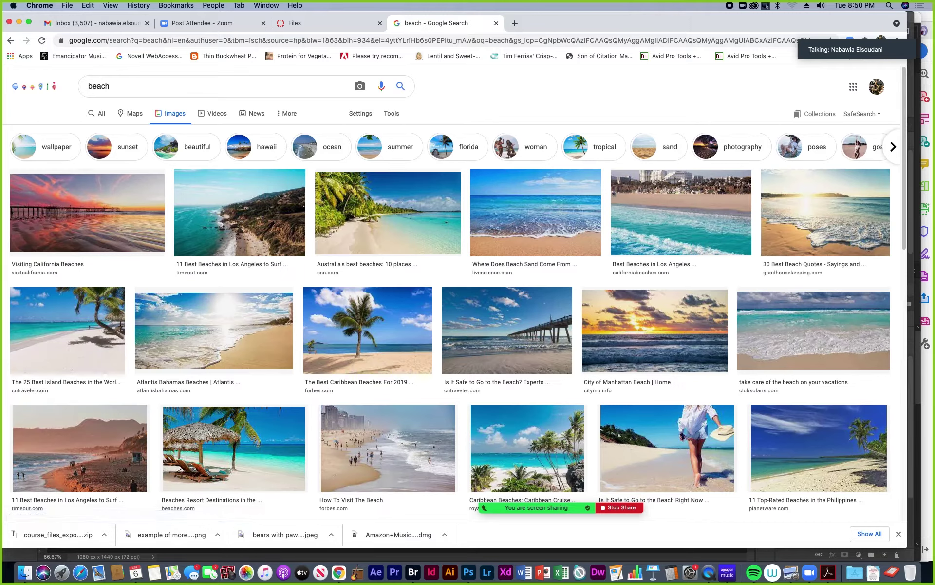
- Preview the Forbes single-palm beach image, and restrict the beach image results to the Large size
left_click(378, 347)
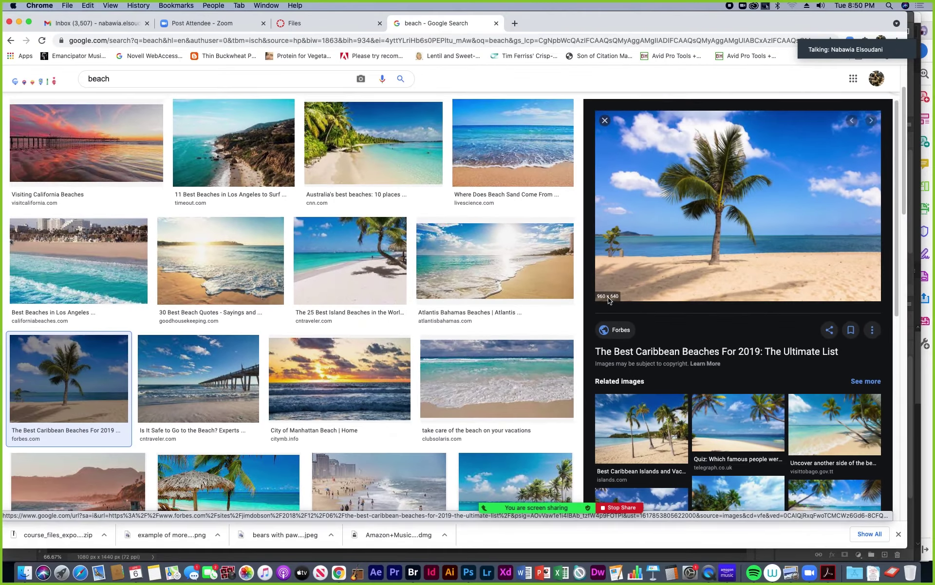
scroll(307, 226, "up", 3)
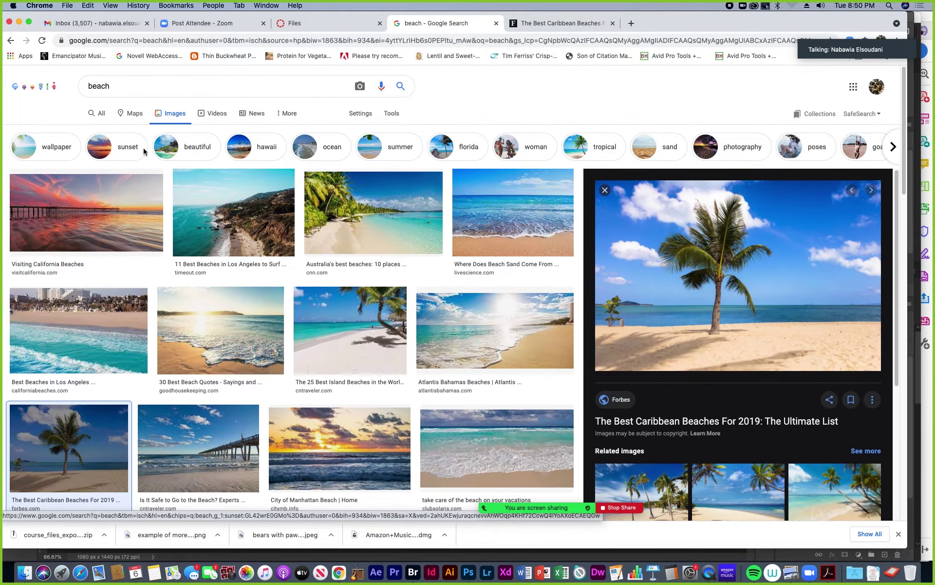
left_click(392, 113)
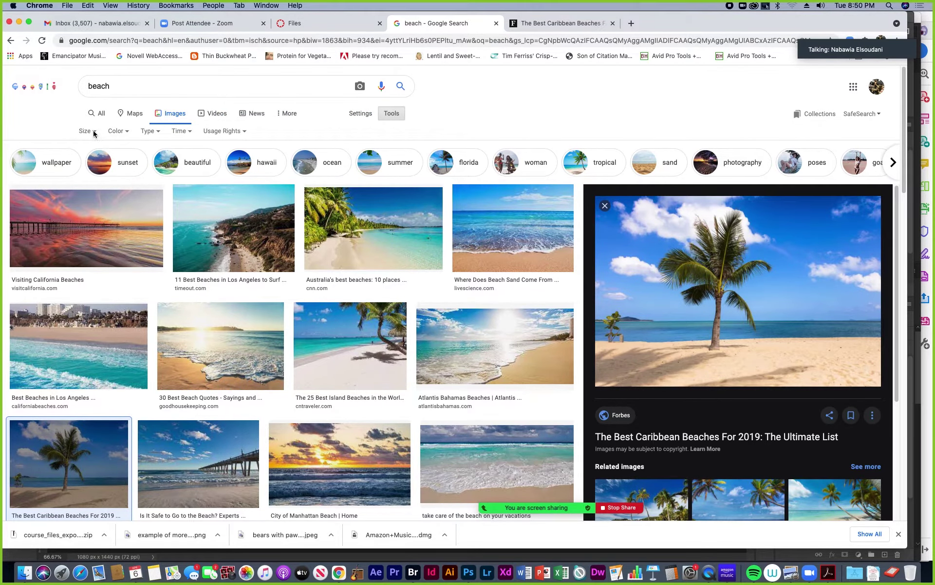
left_click(87, 131)
left_click(89, 166)
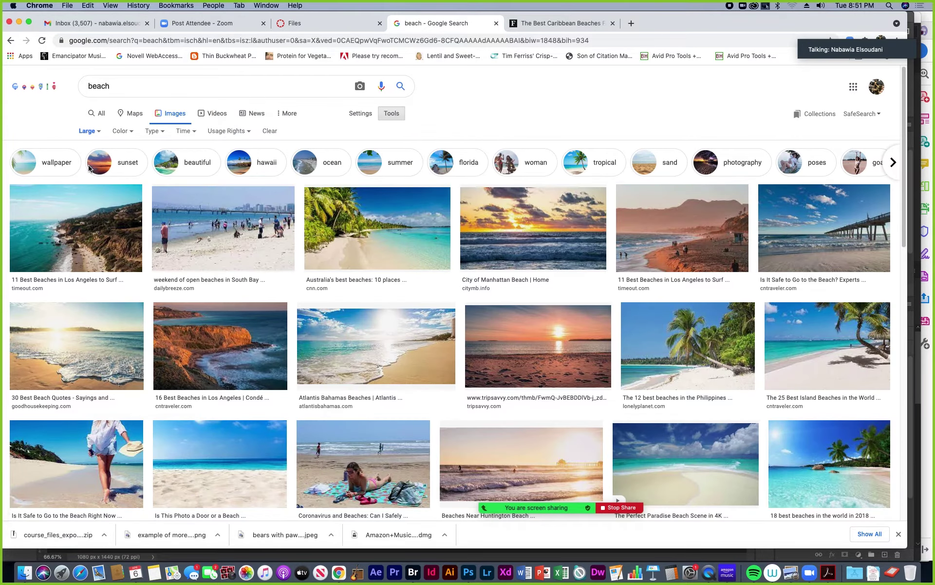
- Open the Condé Nast Traveler beach image with the leaning palm at full size in its own browser tab
scroll(358, 320, "down", 2)
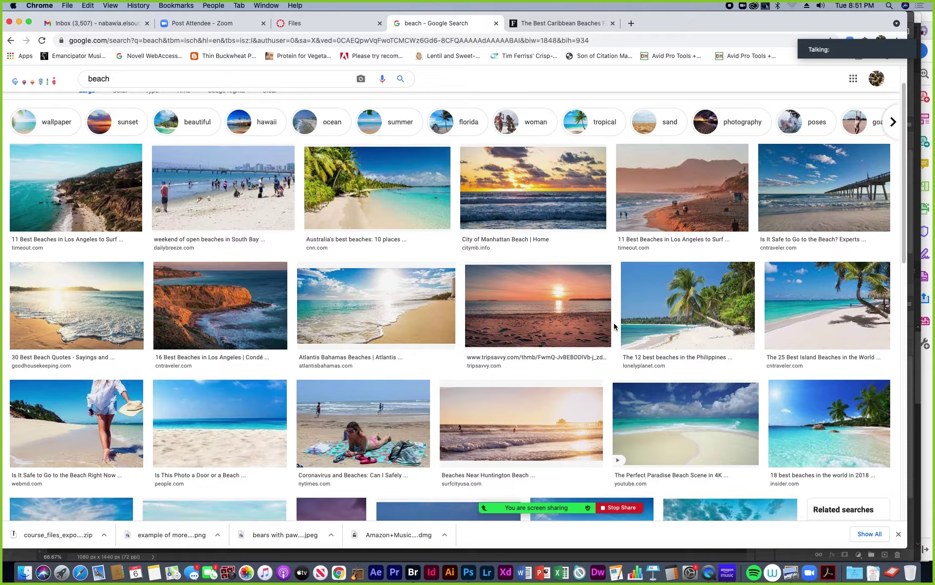
left_click(831, 324)
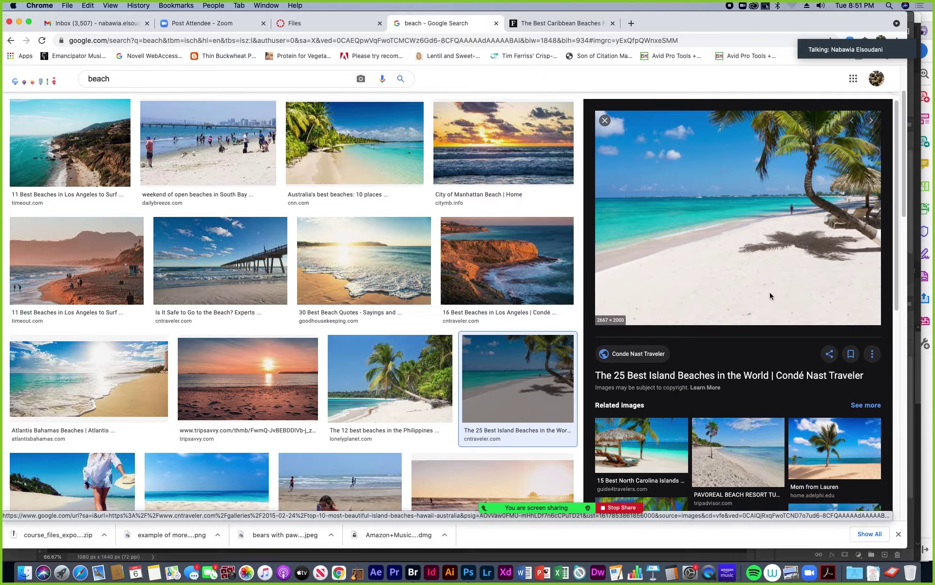
right_click(741, 237)
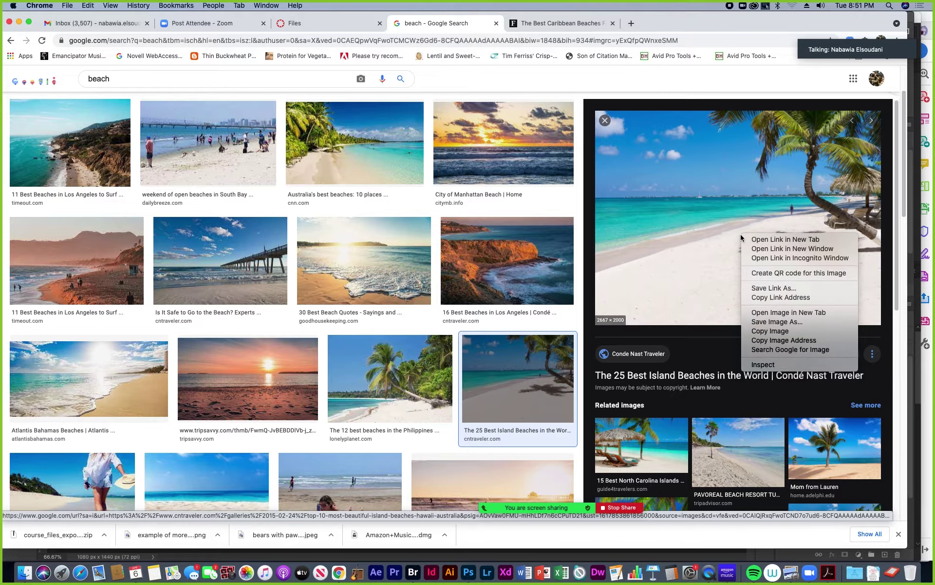
left_click(781, 315)
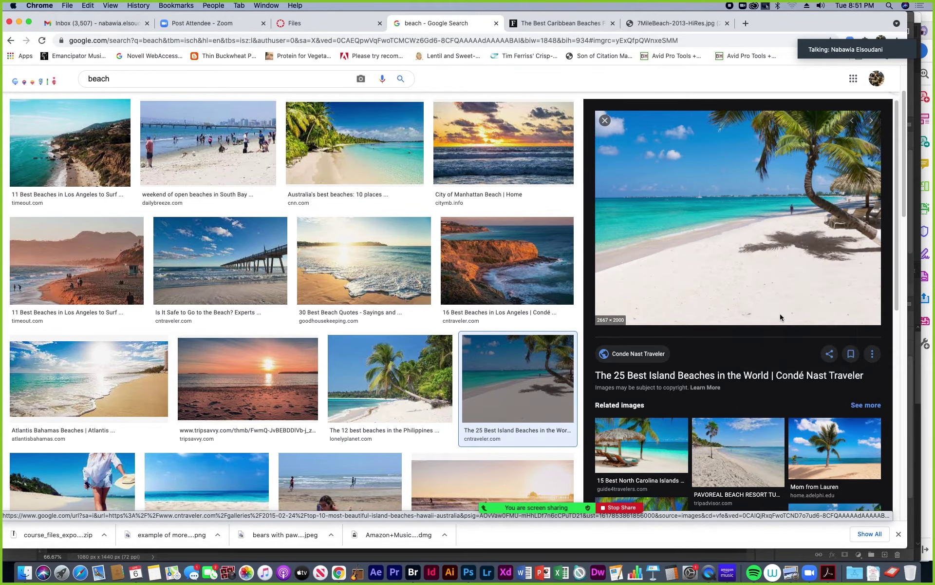
left_click(671, 25)
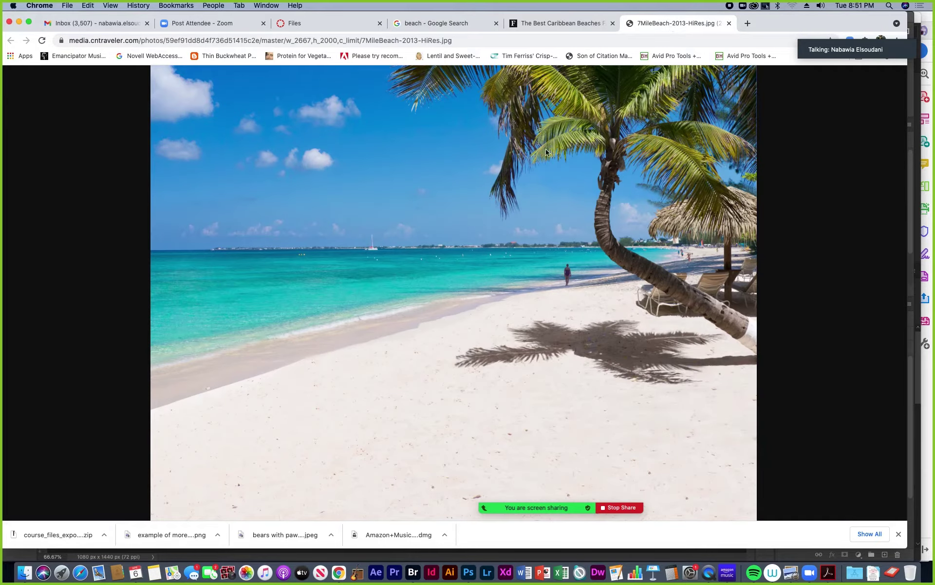
- Save the beach image as JPEG 7MileBeach-2013-HiRes in Media Drive > Teaching from Home > 181-TTh-2021 > images, and switch back to Photoshop
right_click(420, 264)
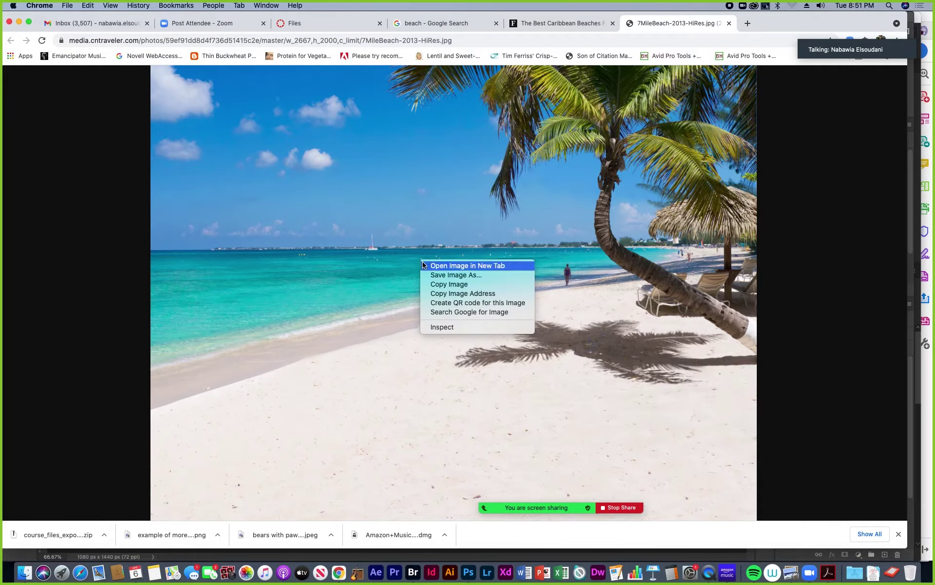
left_click(443, 276)
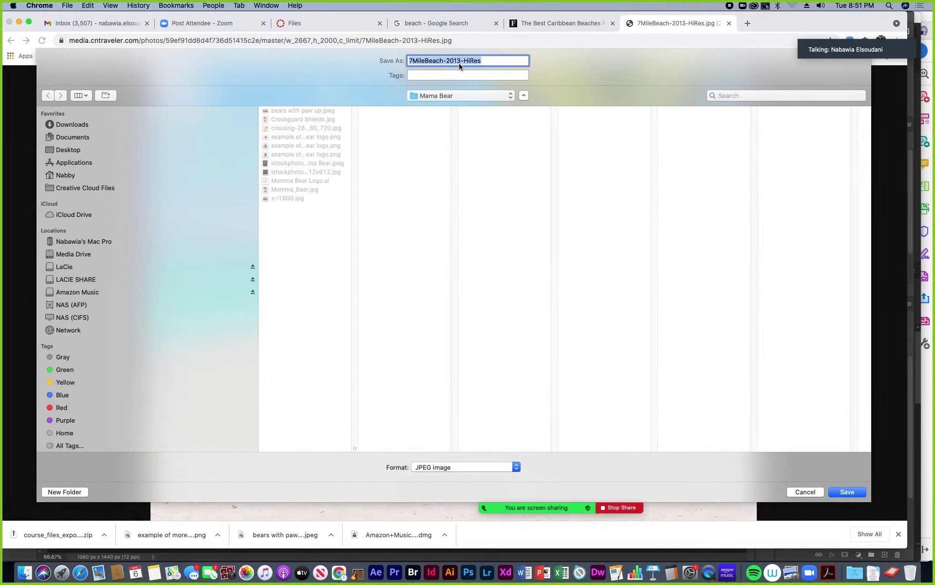
left_click(80, 254)
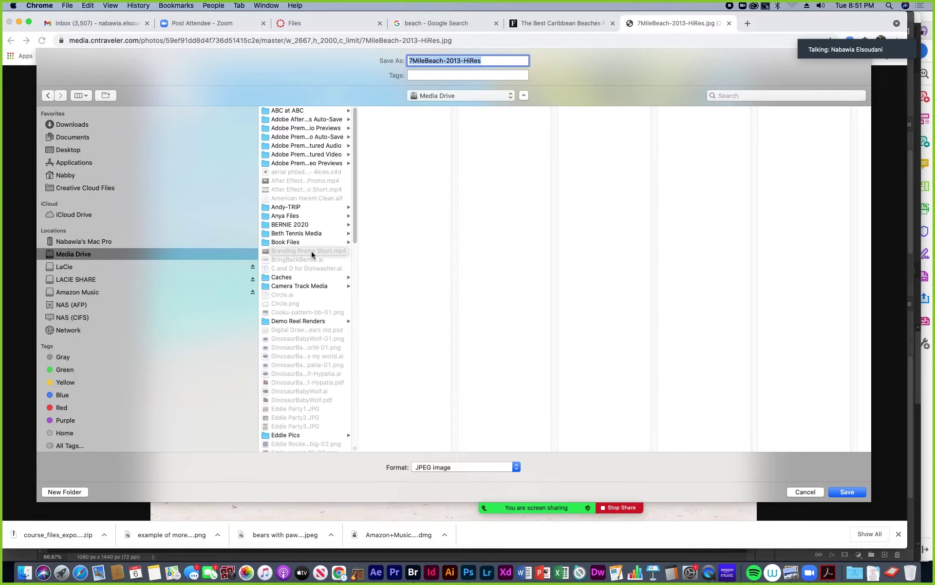
scroll(302, 303, "down", 10)
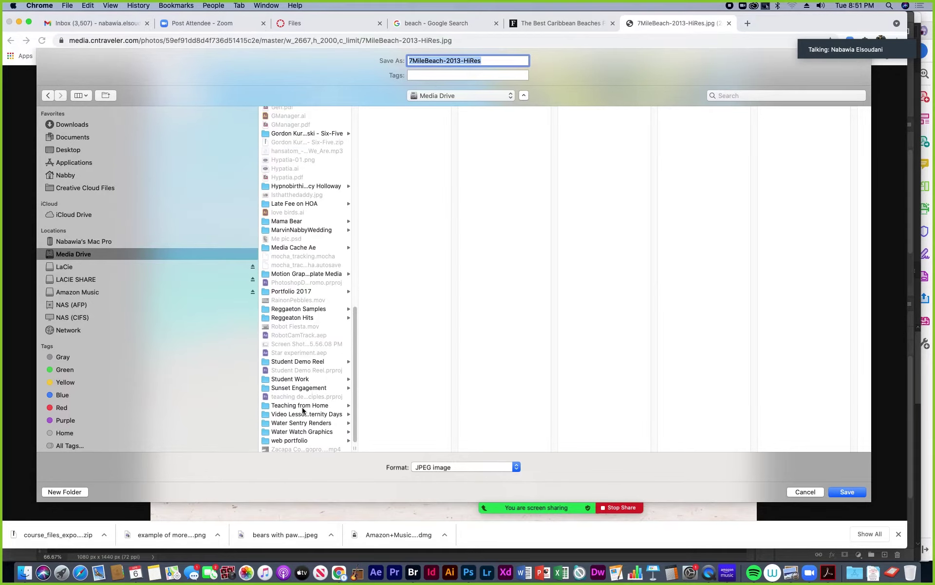
left_click(303, 406)
left_click(391, 128)
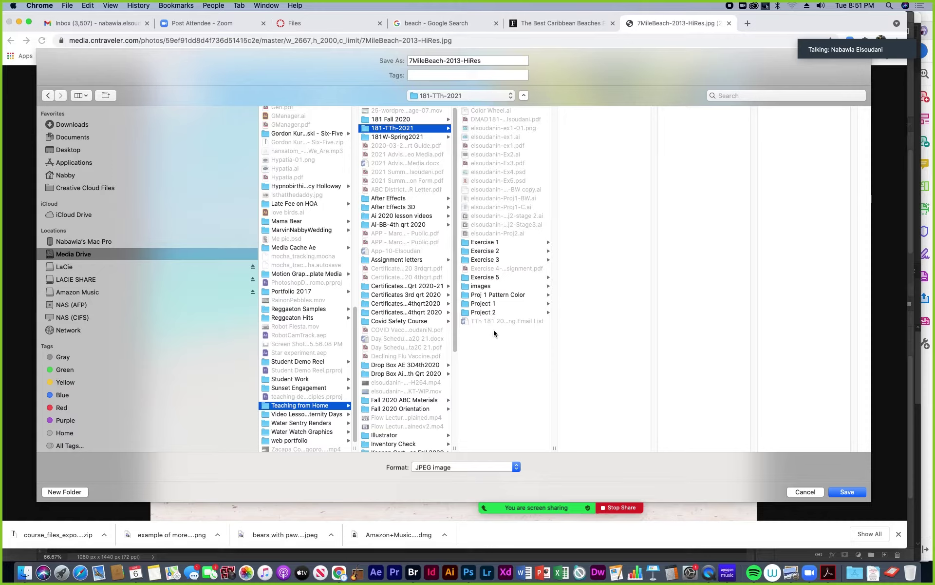
left_click(480, 286)
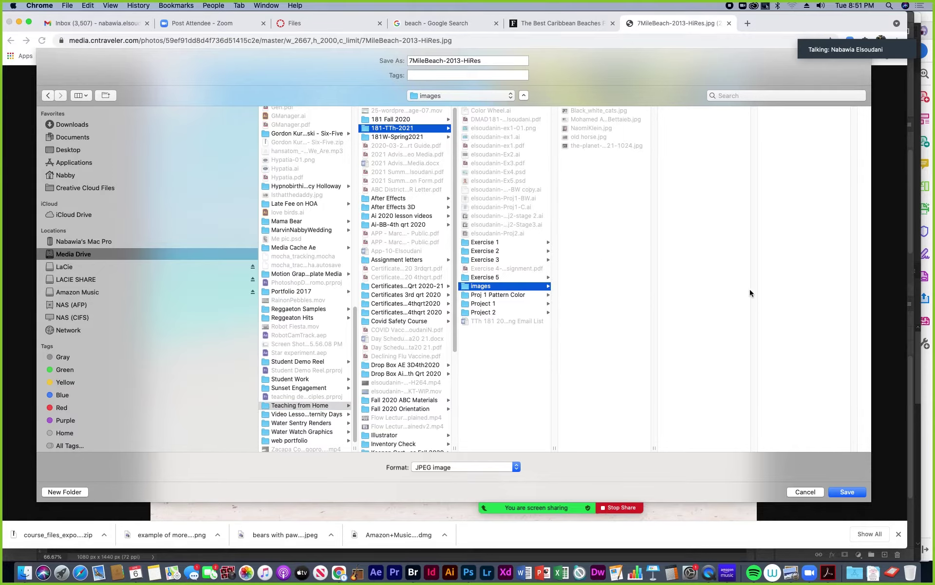
left_click(847, 492)
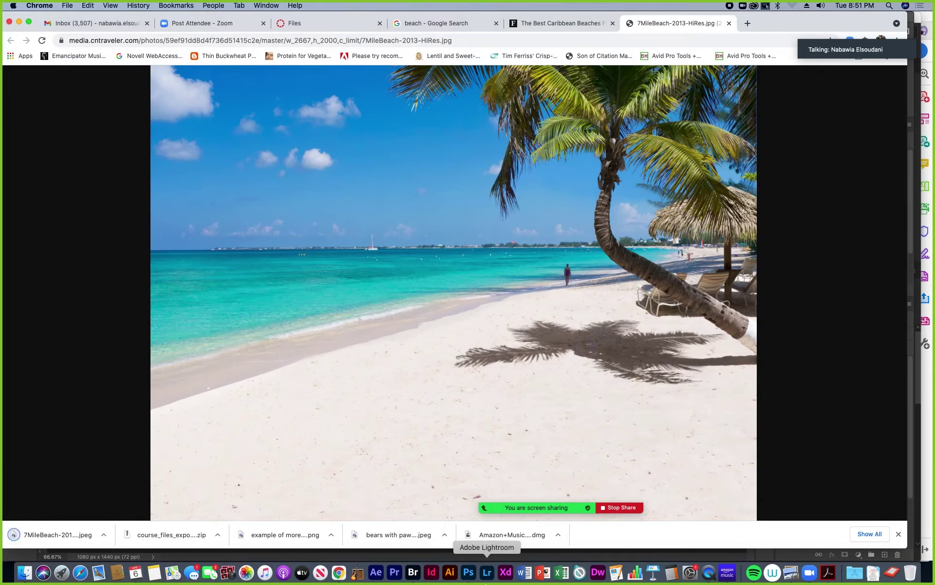
left_click(468, 572)
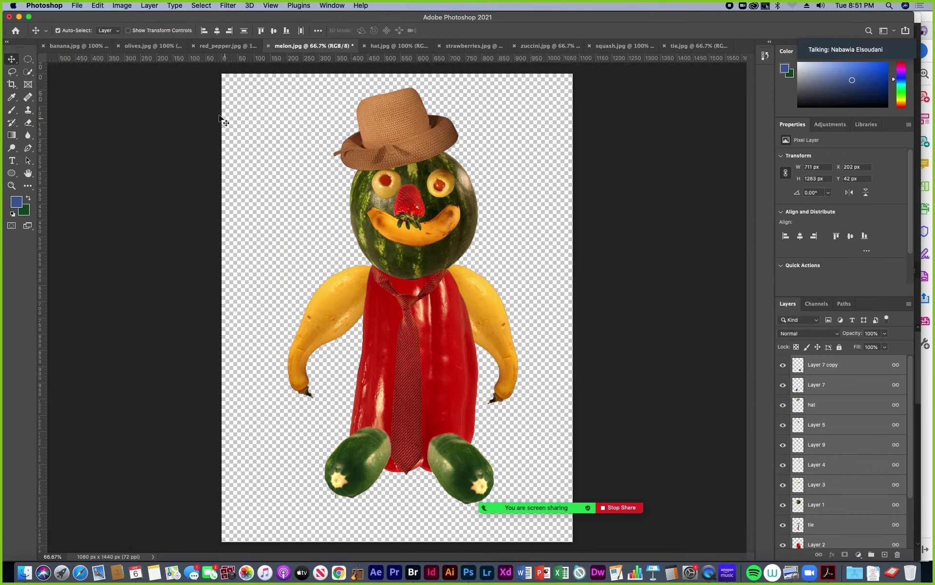
- Open the beach photo 7MileBeach-2013-HiRes.jpeg from the images folder inside 181-TTh-2021
left_click(76, 6)
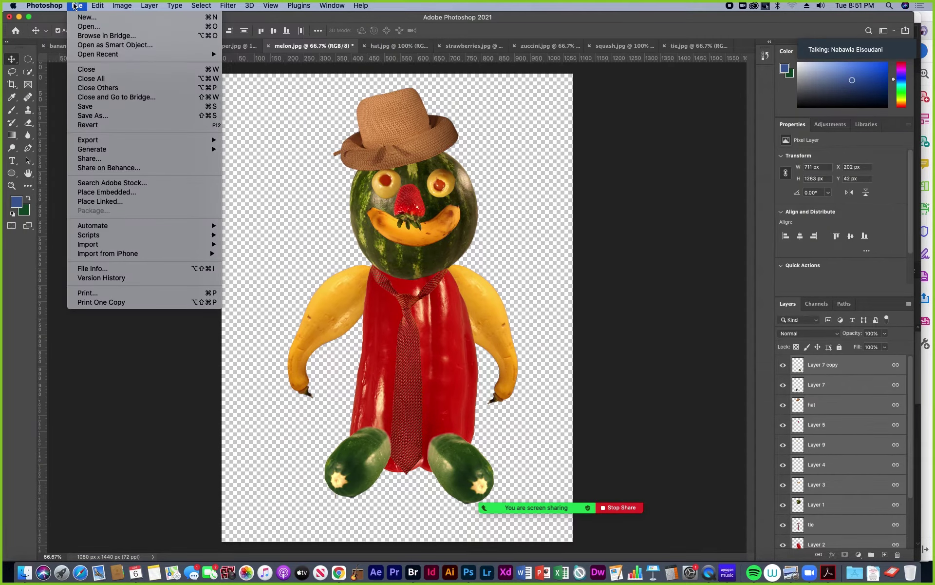
left_click(88, 26)
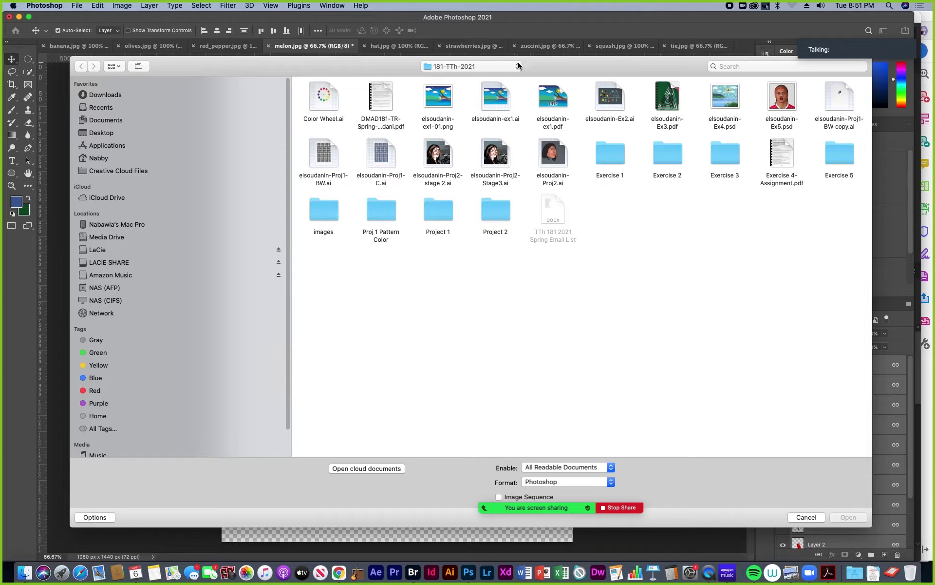
double_click(322, 210)
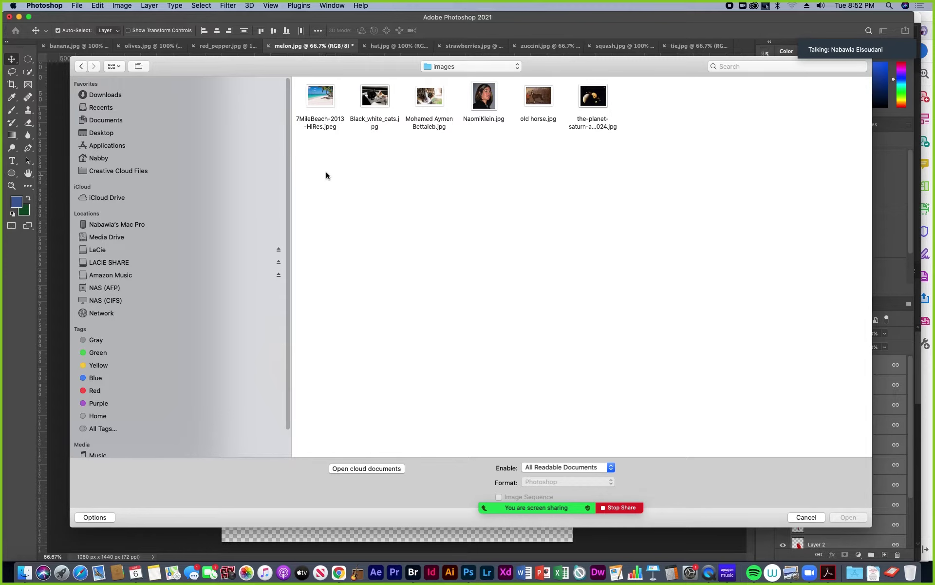
left_click(319, 96)
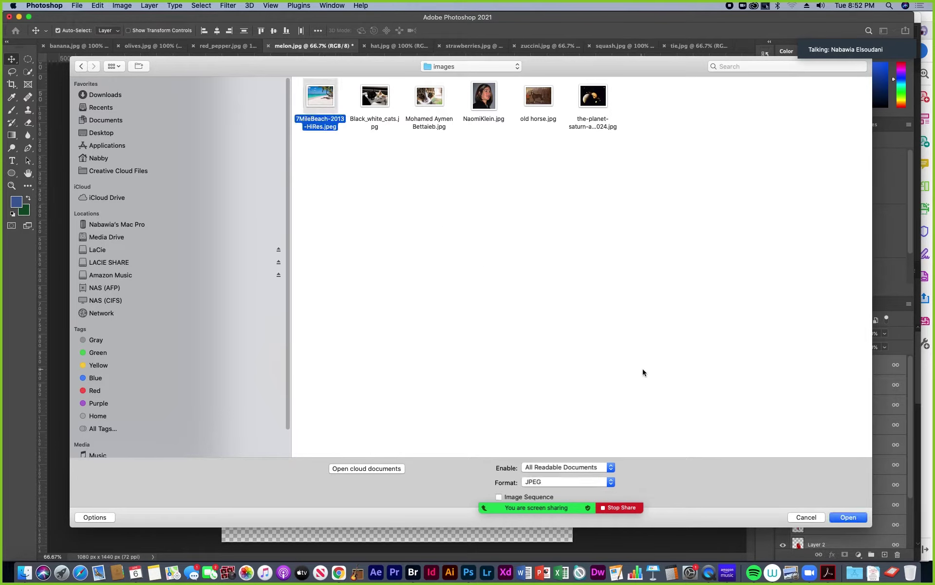
left_click(847, 517)
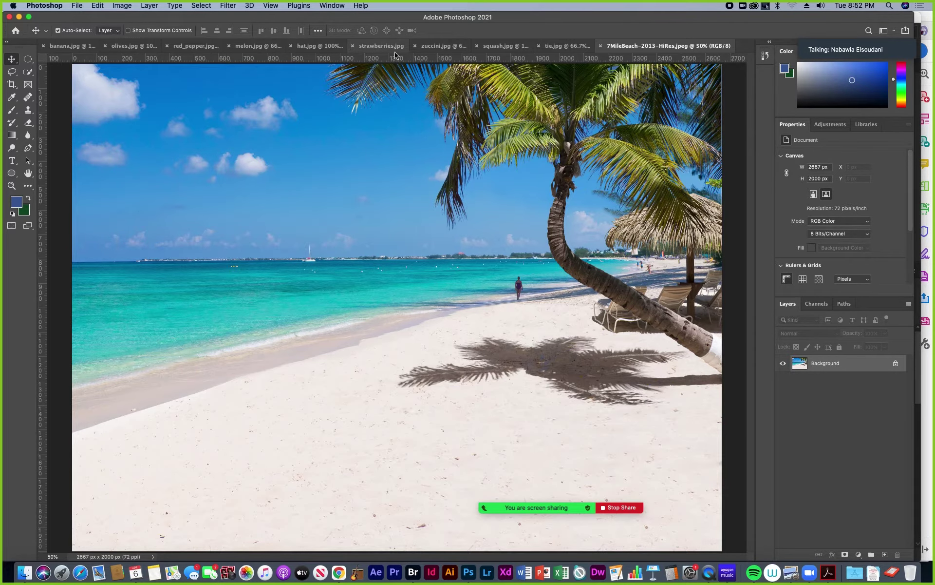
left_click(282, 48)
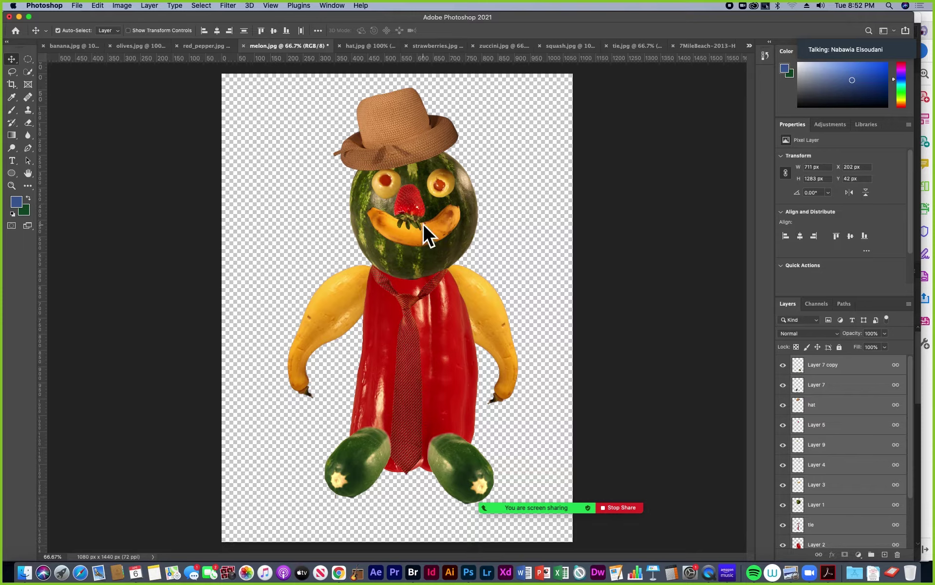
left_click(78, 7)
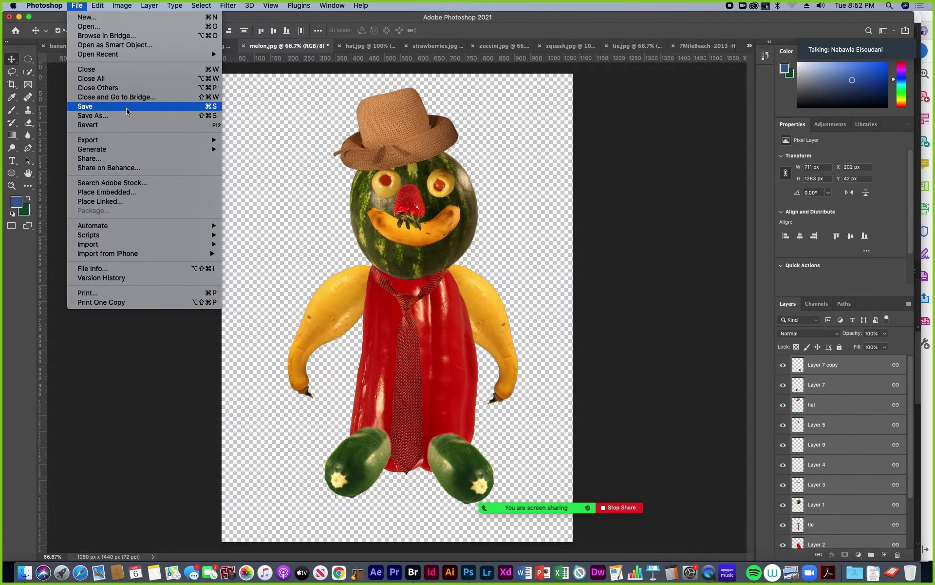
left_click(143, 117)
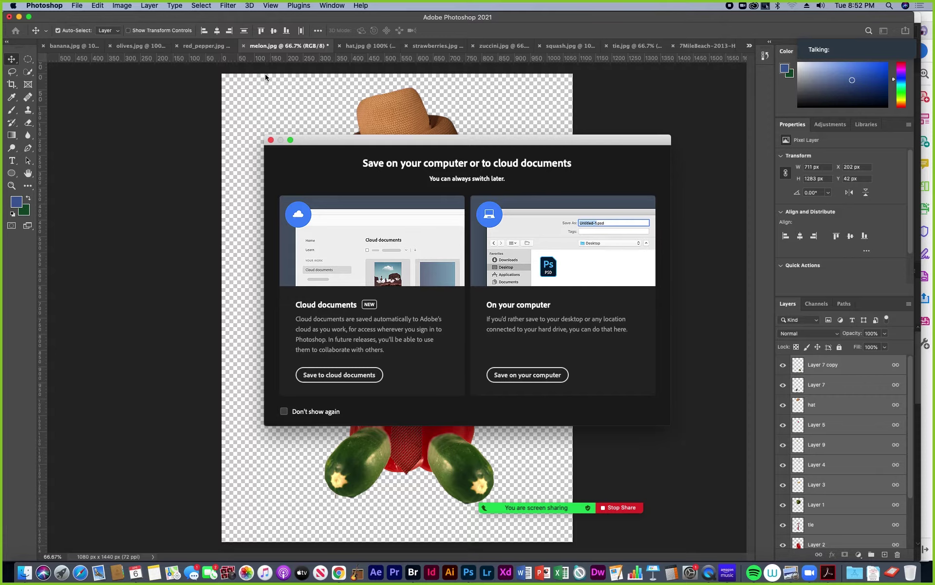
left_click(271, 141)
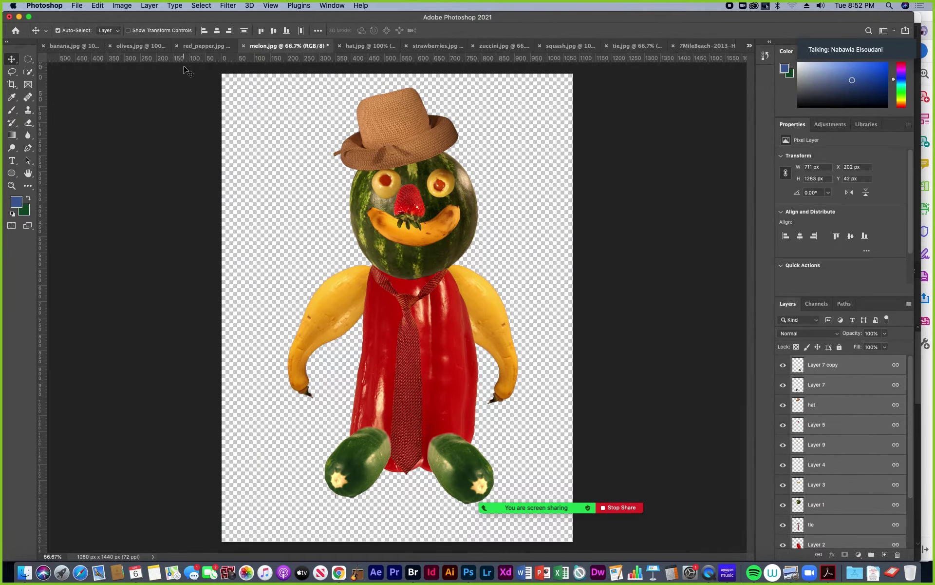
- Close the tie.jpg, squash.jpg and strawberries.jpg documents, discarding the changes to strawberries.jpg
left_click(629, 47)
left_click(589, 46)
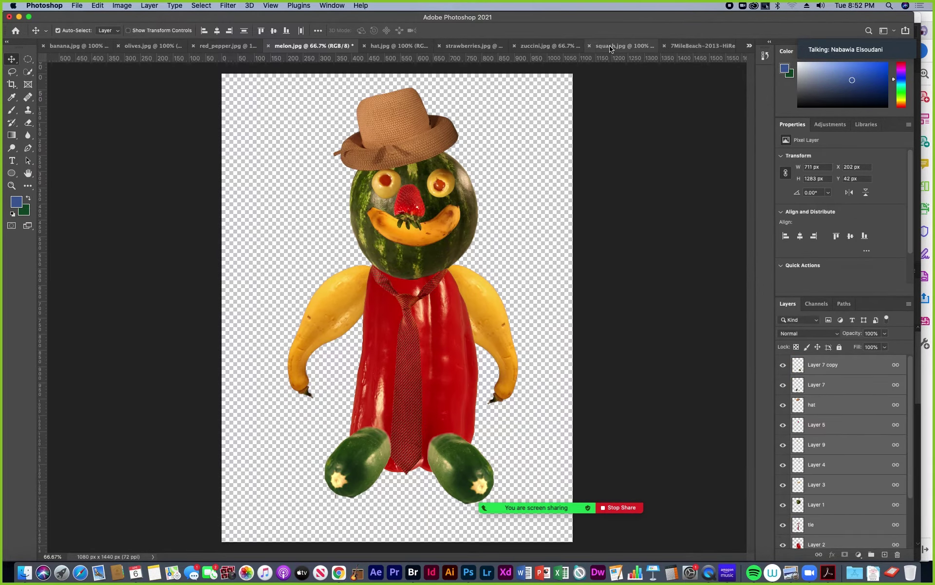
left_click(575, 46)
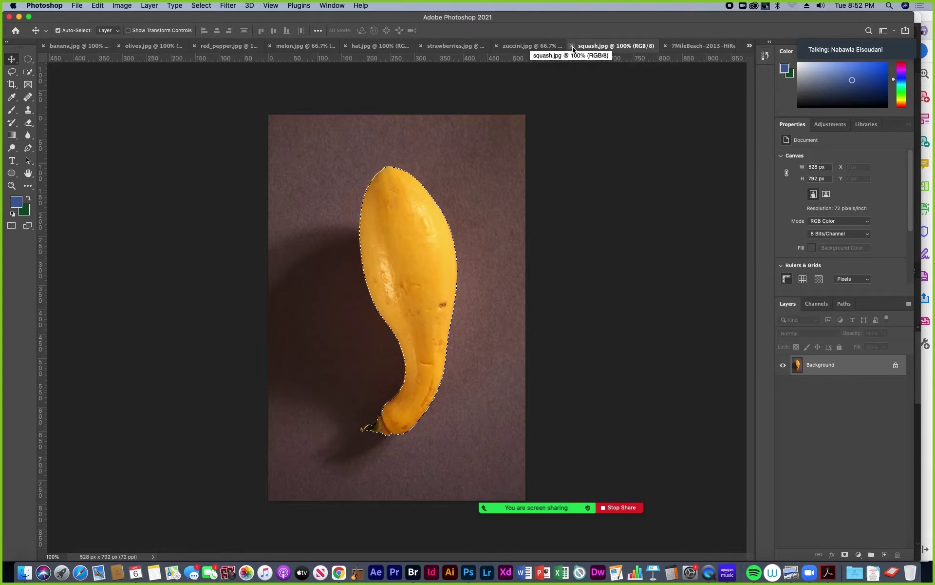
left_click(572, 47)
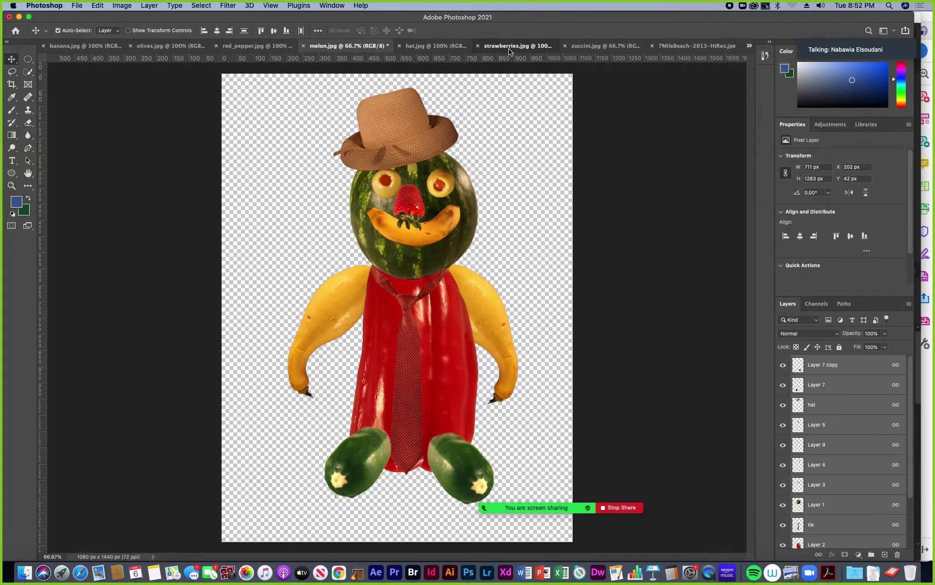
left_click(511, 47)
left_click(459, 46)
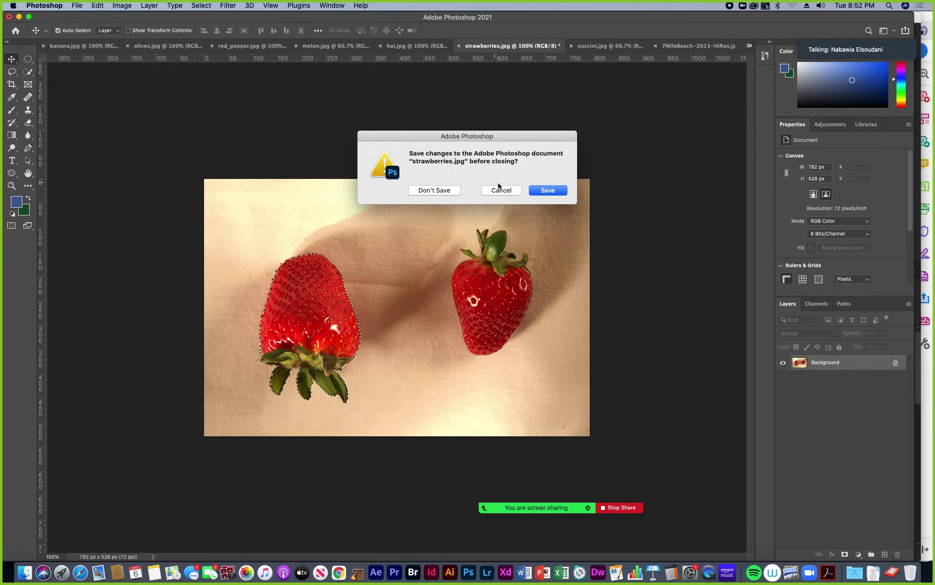
left_click(440, 195)
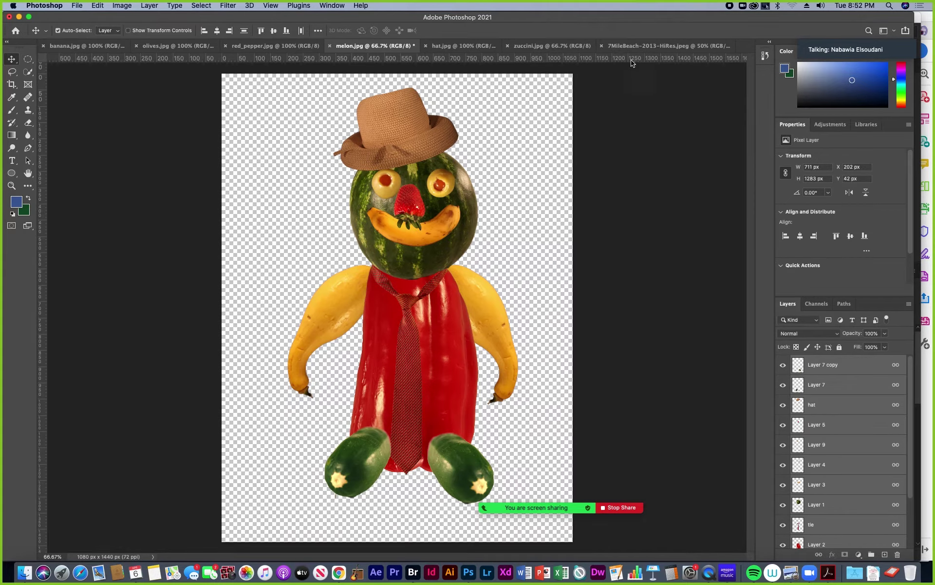
- Copy the linked character layers from melon.jpg into the 7MileBeach-2013-HiRes.jpeg document and place the character on the sand near the centre
left_click(647, 48)
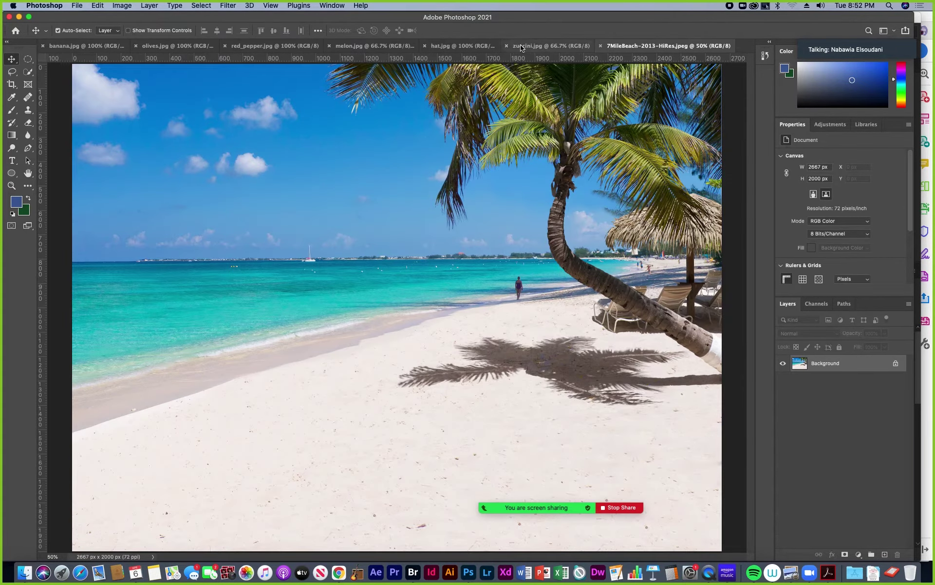
left_click(400, 48)
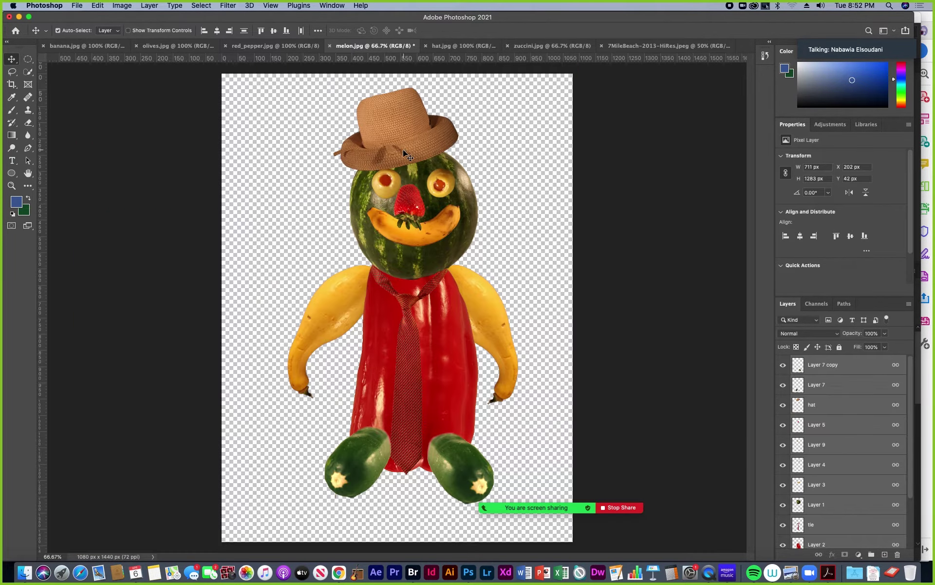
left_click_drag(423, 237, 643, 48)
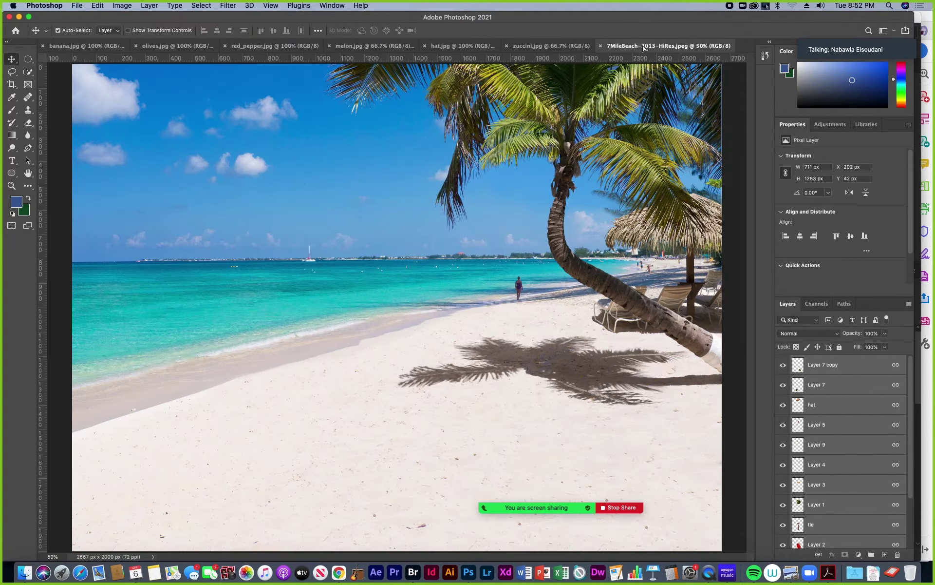
left_click_drag(482, 260, 465, 336)
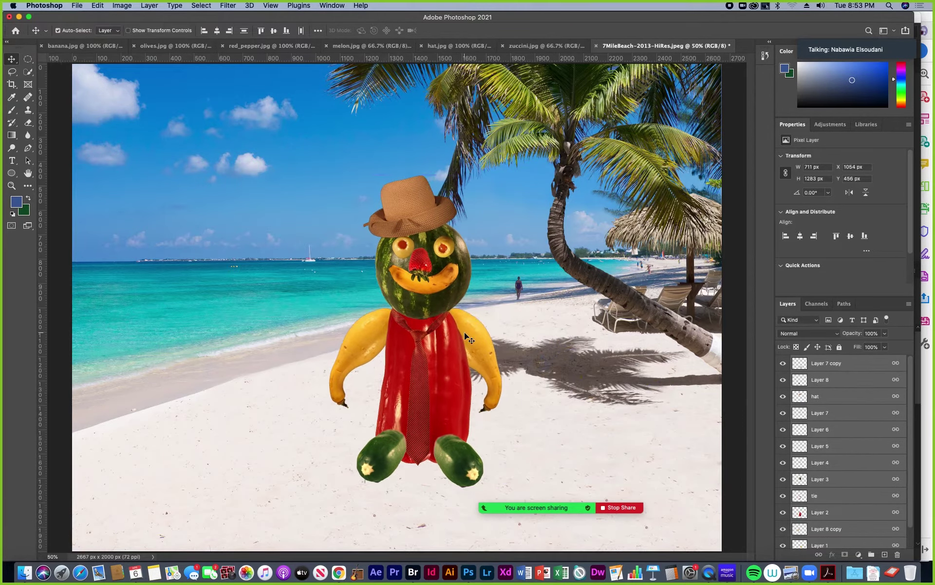
key("super+minus")
mouse_move(430, 351)
left_mouse_down()
mouse_move(430, 360)
mouse_move(420, 350)
left_mouse_up()
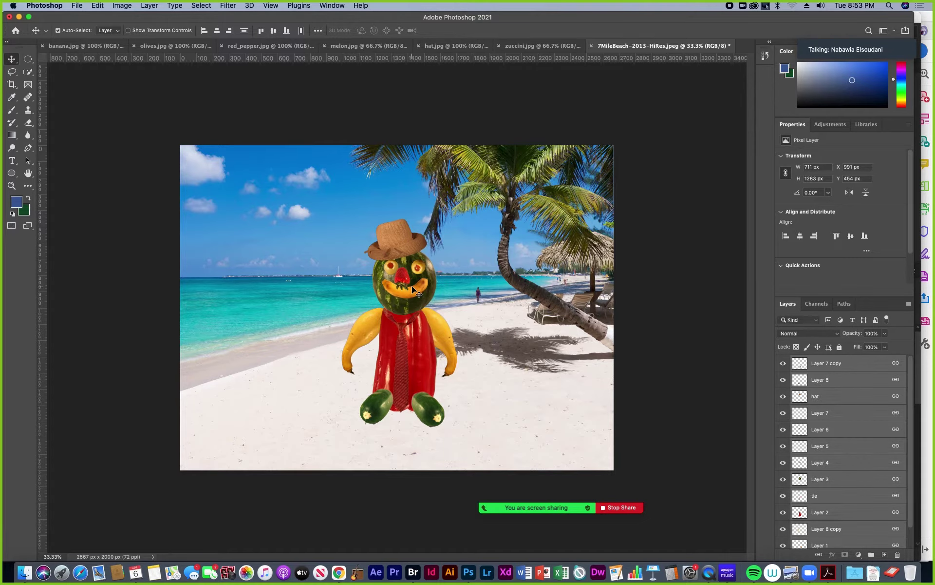
- Scale the linked character down proportionally to about 80% with Free Transform
key("super+t")
left_click_drag(458, 218, 426, 256)
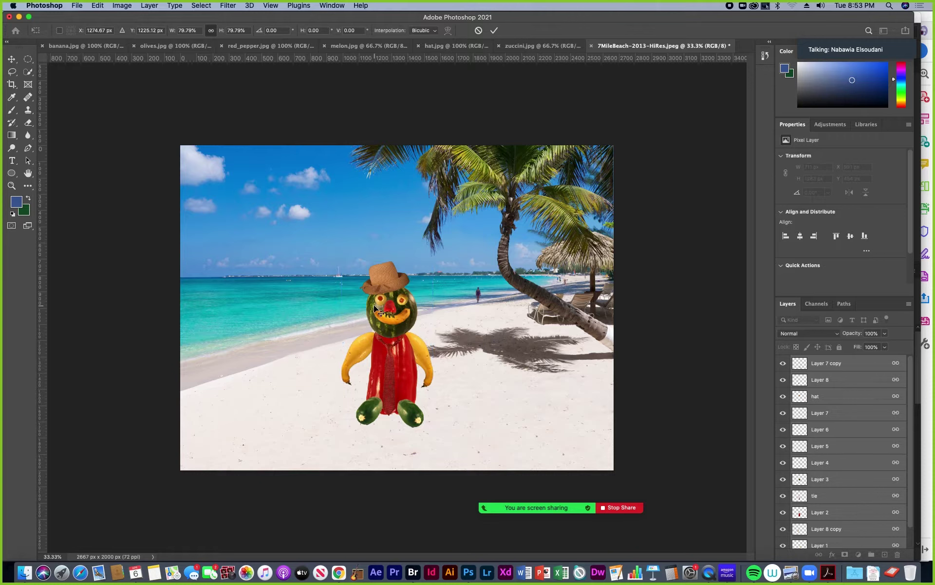
key("Return")
- Crop the beach image with an unconstrained ratio to about 2119 × 1829 px, trimming its left side and bottom edge
left_click(11, 85)
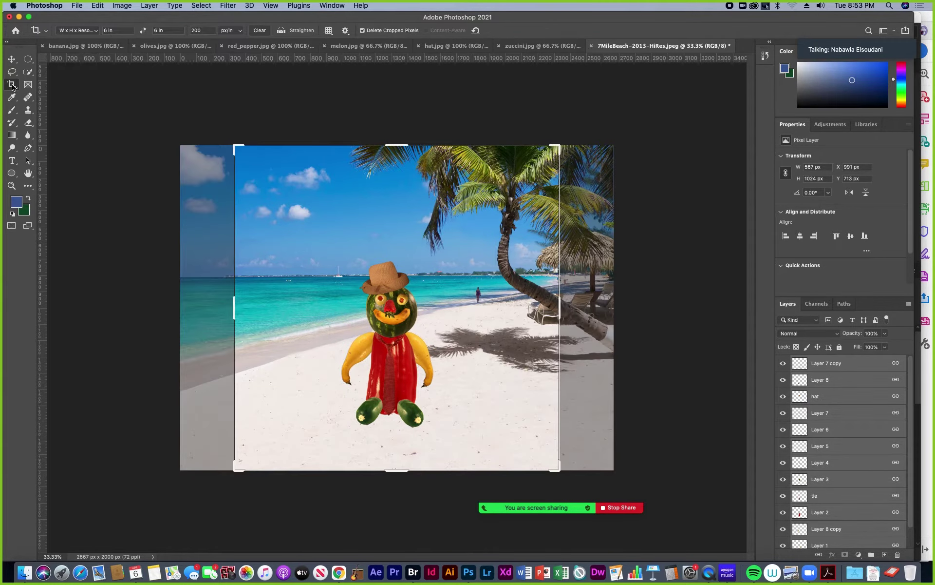
left_click(96, 32)
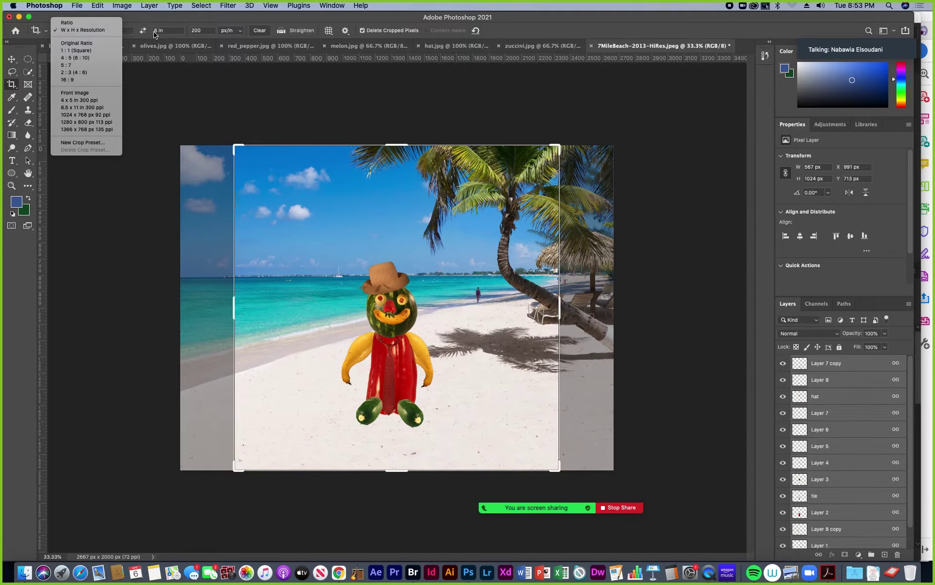
left_click(69, 24)
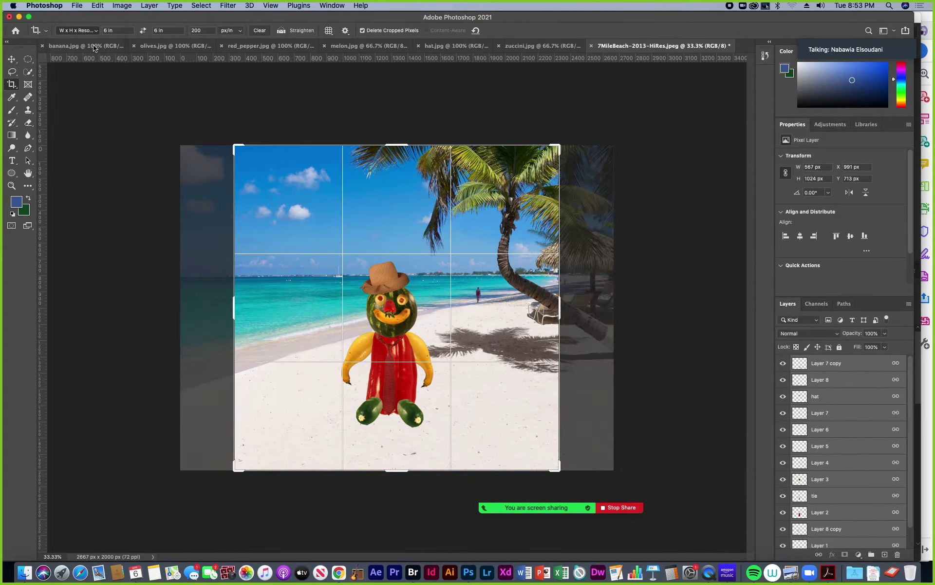
left_click_drag(232, 303, 203, 302)
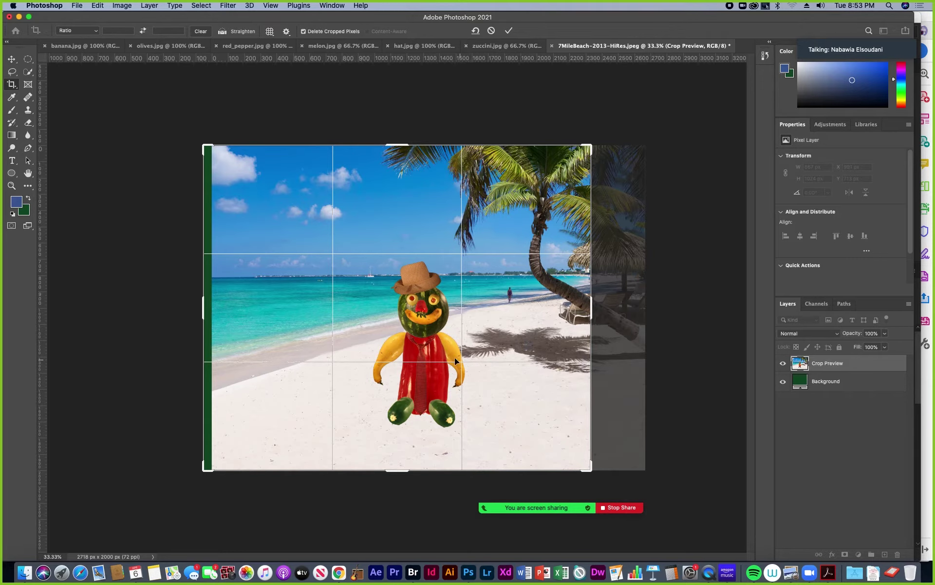
left_click_drag(591, 251, 614, 253)
left_click_drag(590, 306, 634, 299)
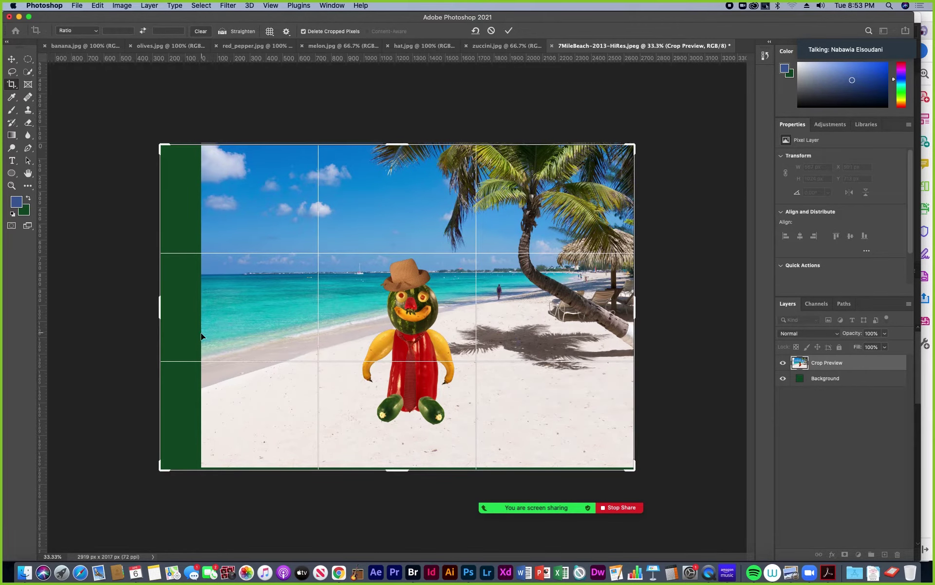
left_click_drag(161, 306, 235, 306)
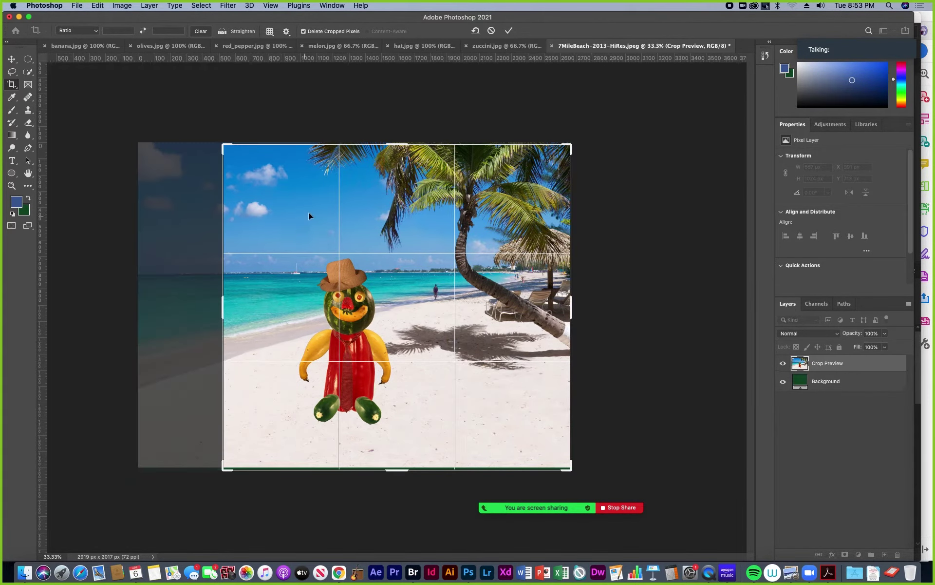
left_click_drag(409, 471, 411, 459)
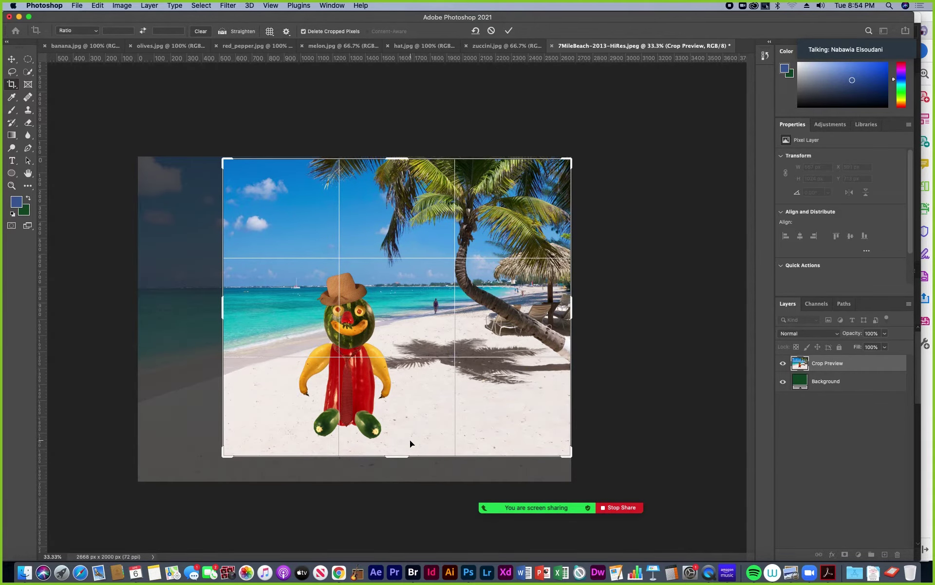
left_click_drag(219, 313, 224, 313)
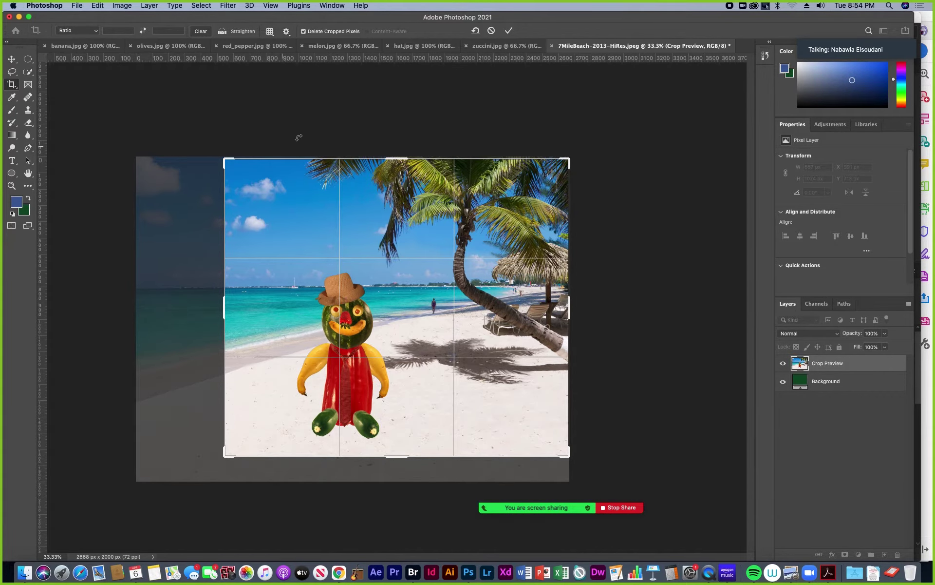
left_click(509, 31)
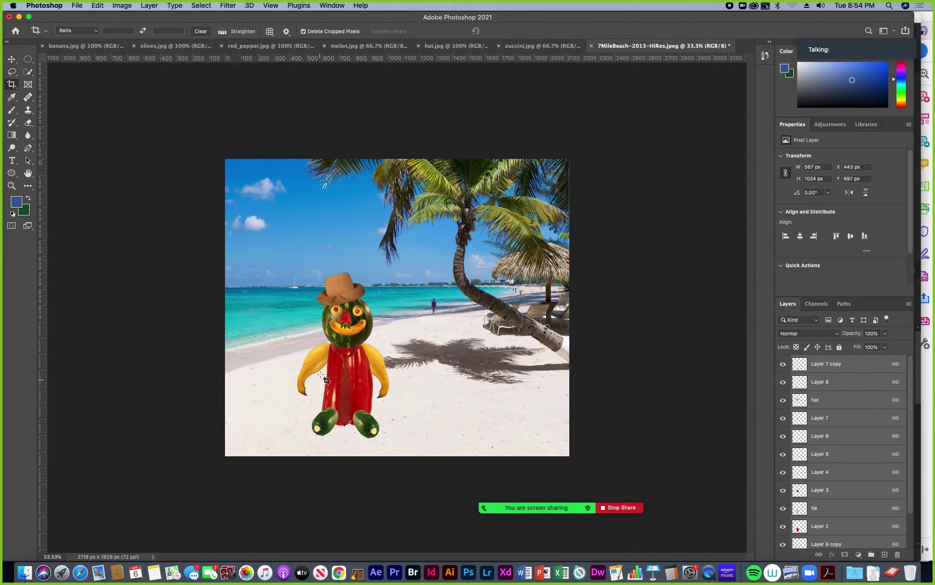
- Duplicate all the selected linked character layers within the 7MileBeach-2013-HiRes.jpeg document
left_click(12, 58)
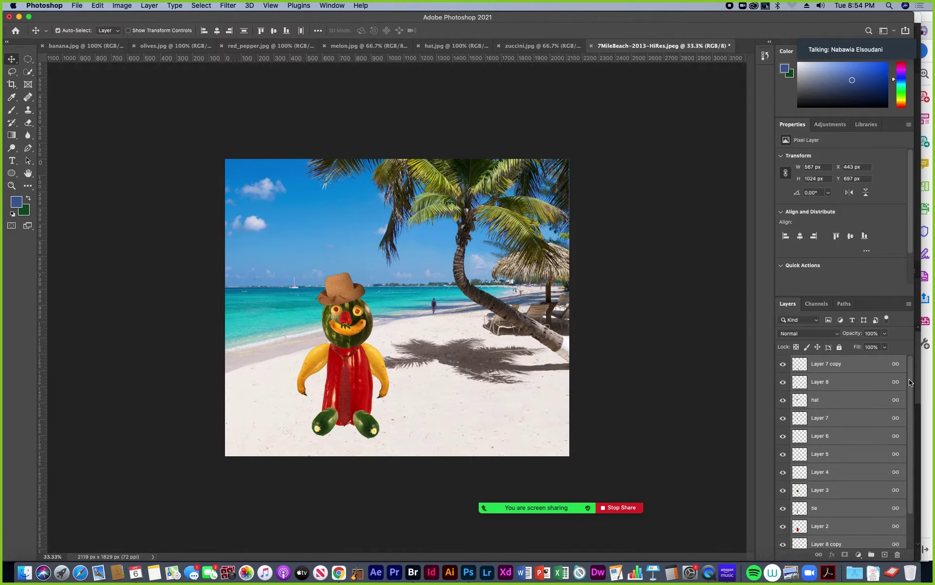
left_click_drag(909, 383, 907, 457)
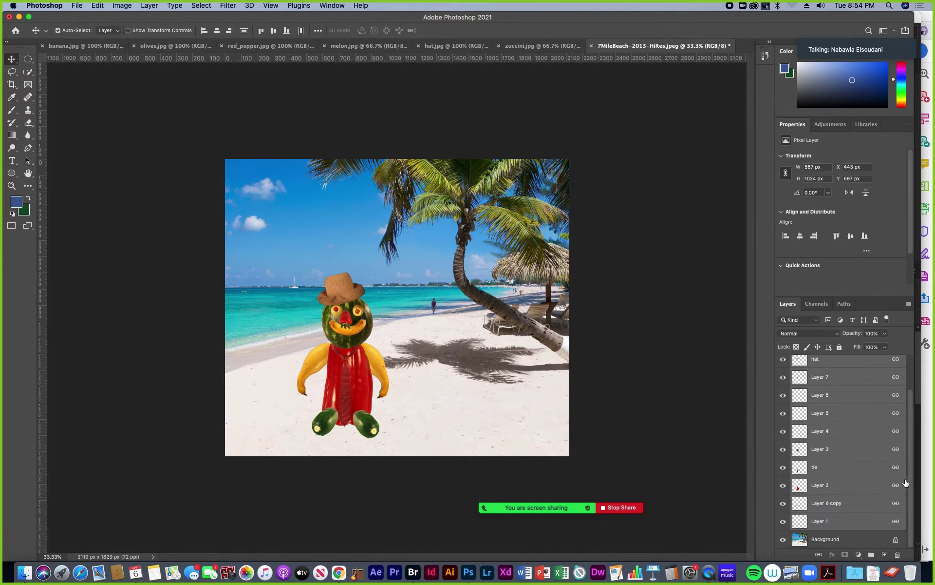
scroll(910, 468, "up", 3)
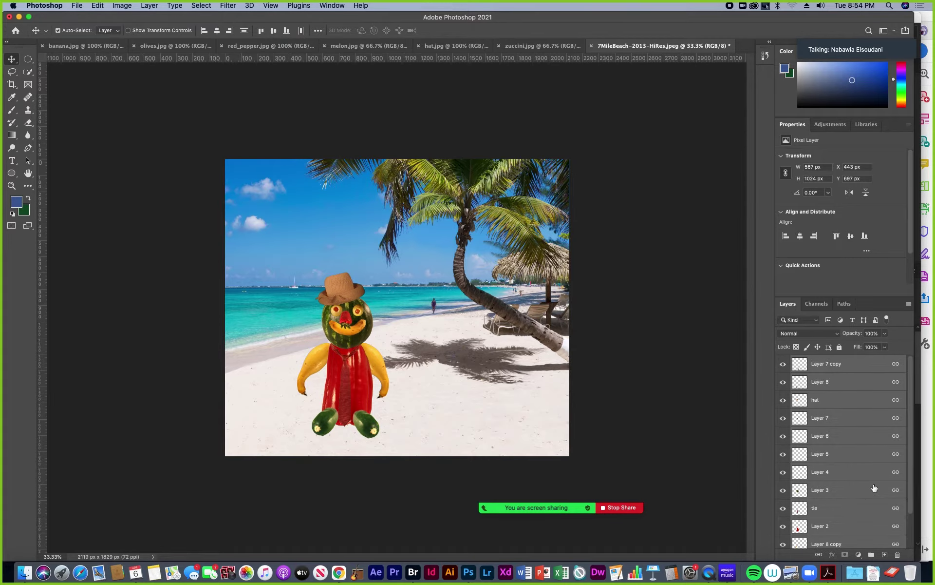
scroll(913, 403, "down", 3)
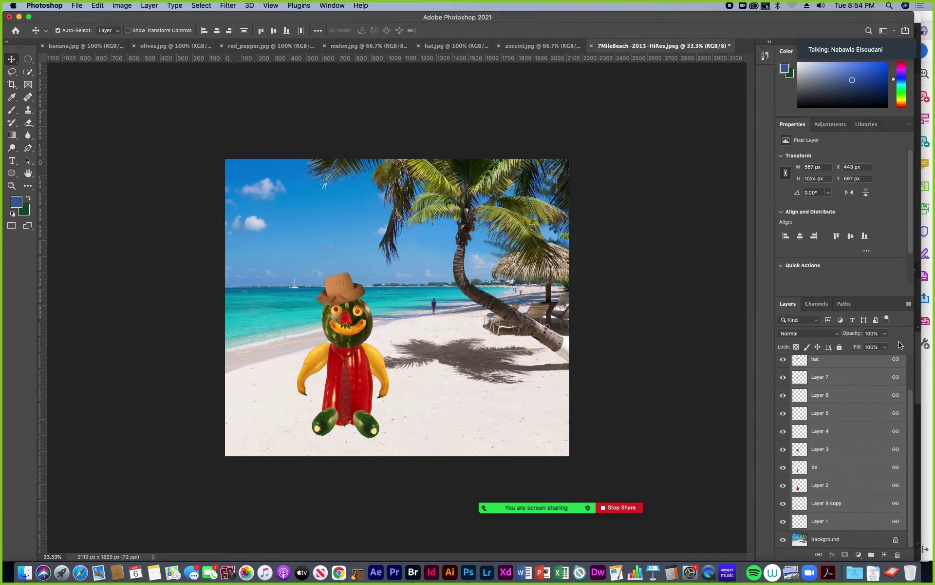
left_click(909, 305)
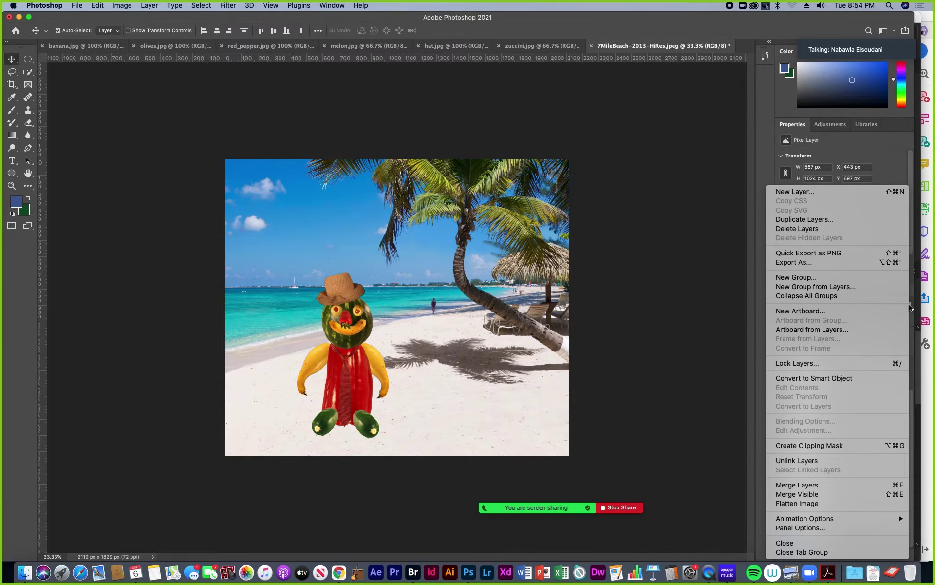
left_click(828, 220)
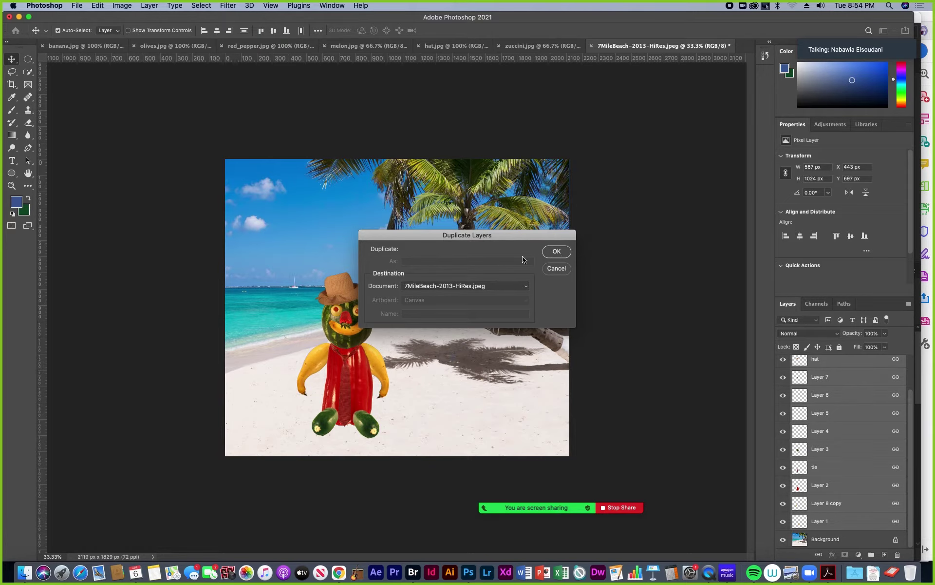
left_click(557, 251)
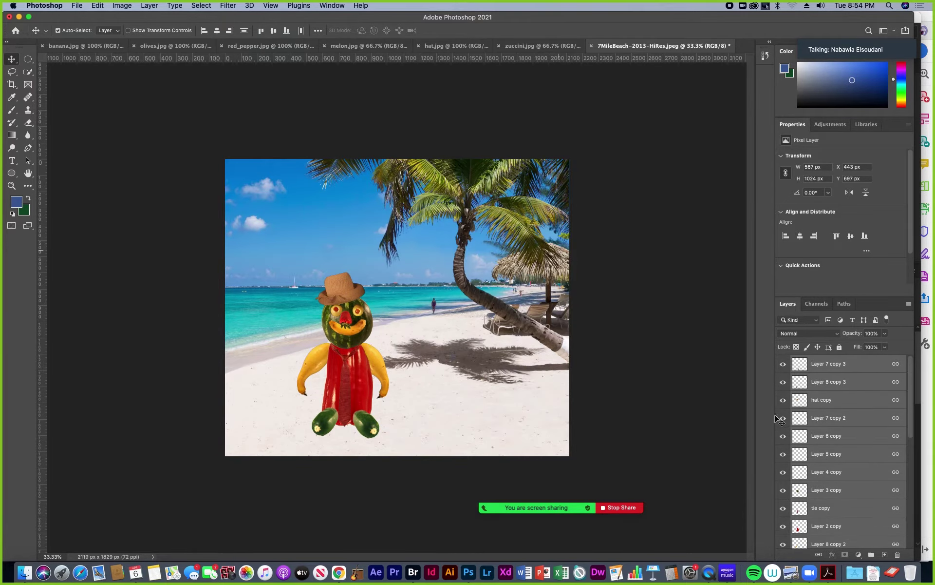
- Move the duplicated character to the right of the original on the sand, leaving a gap between the two
left_click_drag(910, 396, 902, 486)
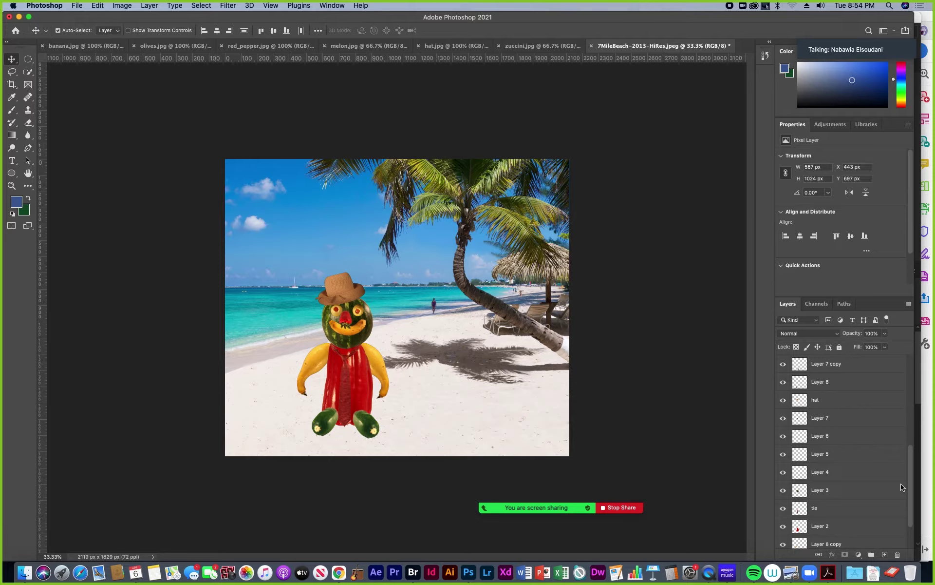
scroll(900, 491, "up", 10)
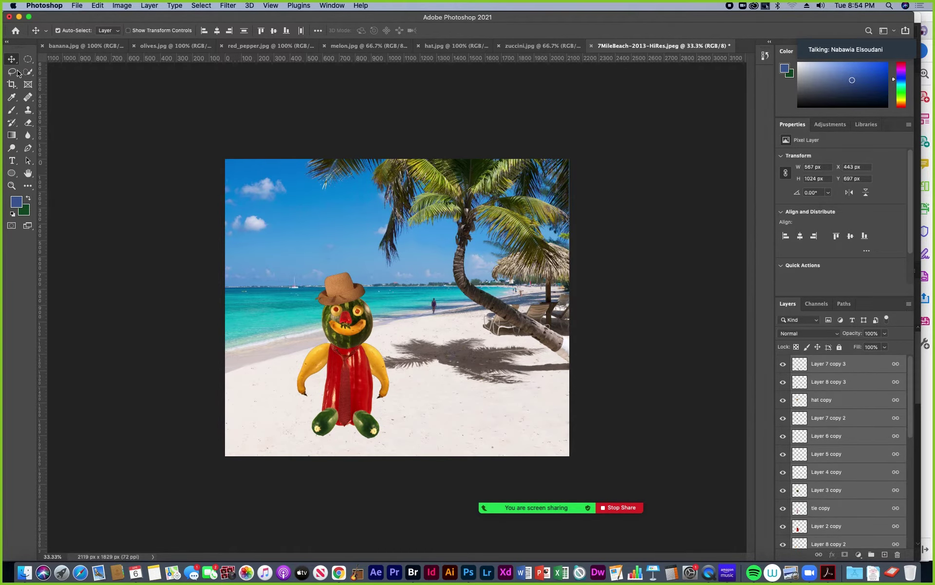
left_click_drag(349, 353, 448, 362)
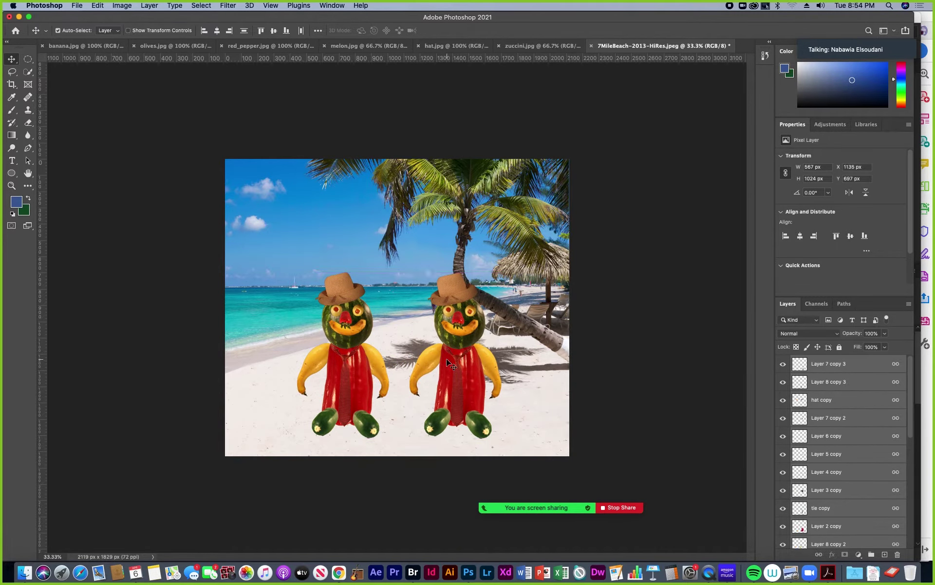
- Merge the duplicated character layers into one layer and rename it shadow
left_click(909, 304)
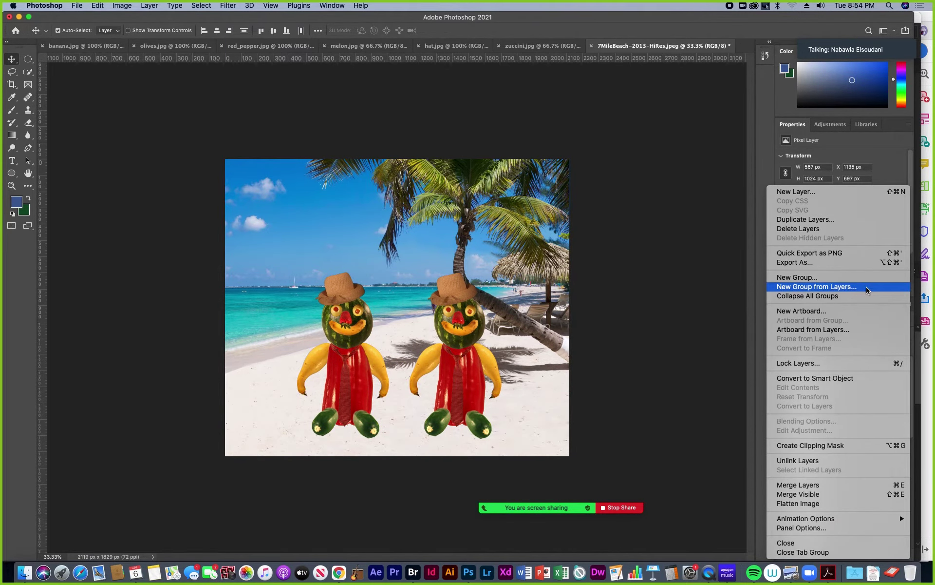
left_click(798, 484)
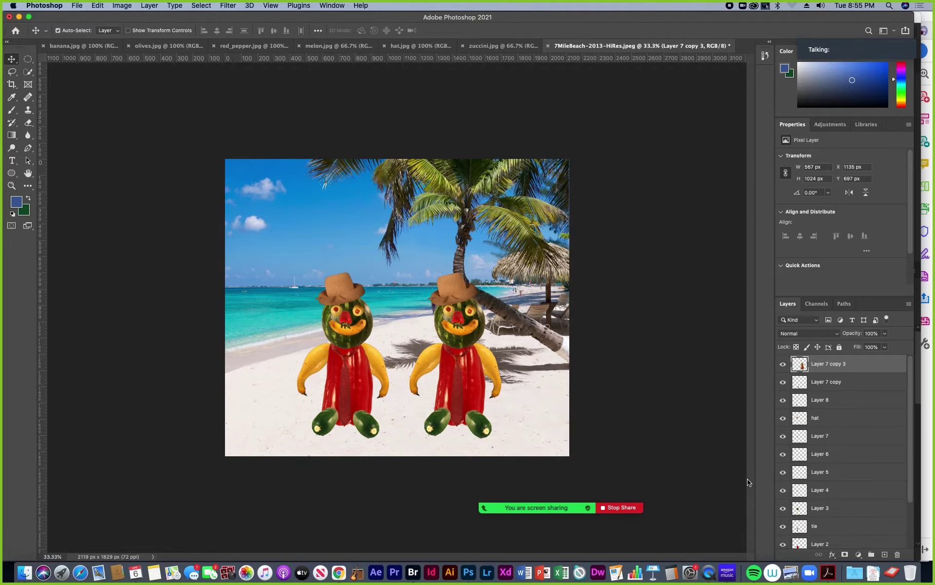
double_click(825, 364)
type("shadow")
key("Return")
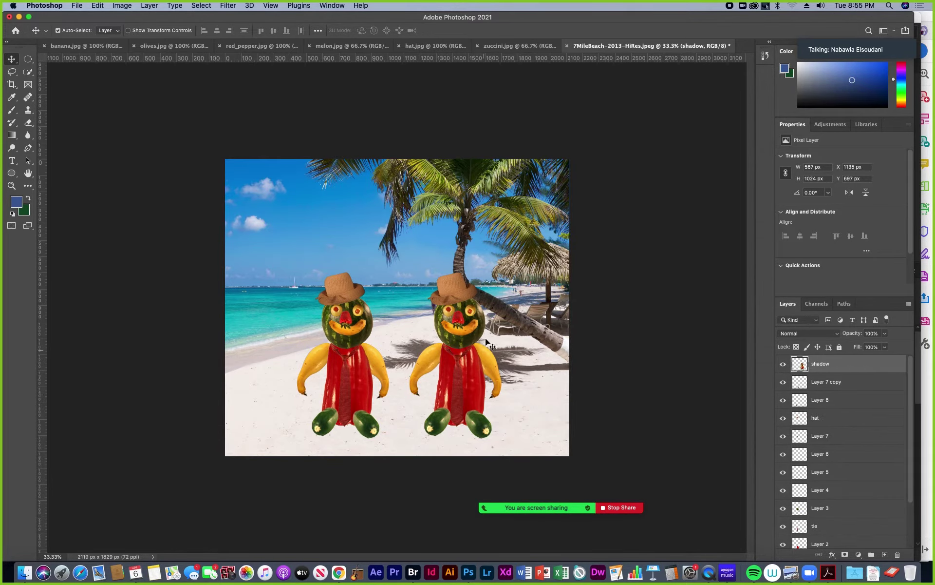
- Load the shadow layer's outline as a selection and fill it with the blue foreground color using the Paint Bucket at tolerance 255
left_click(800, 366, "super")
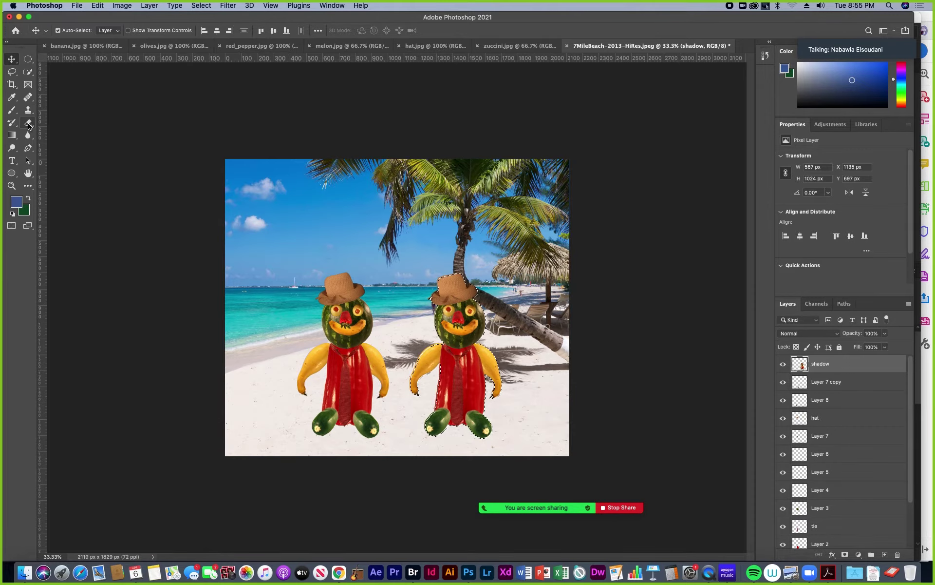
left_click_drag(12, 135, 47, 144)
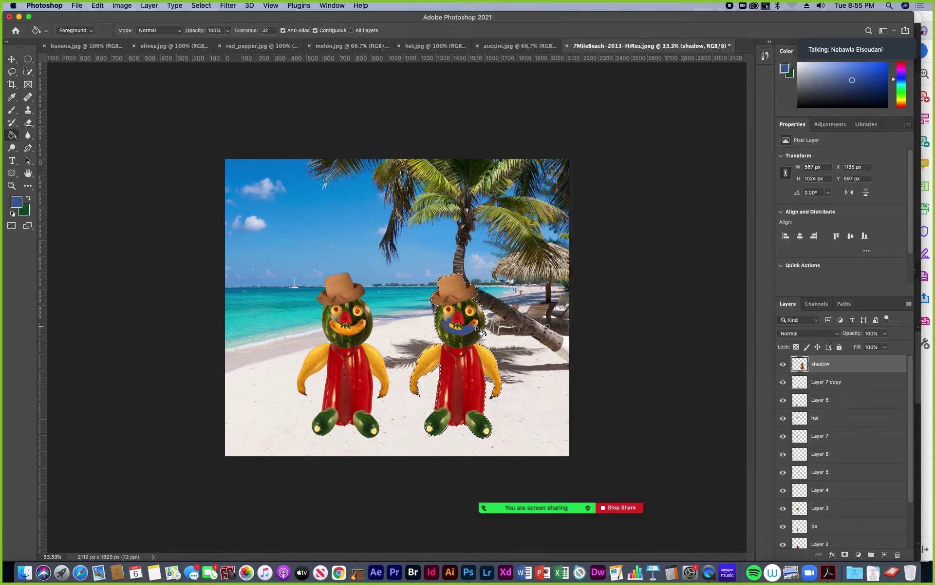
left_click(263, 32)
type("255")
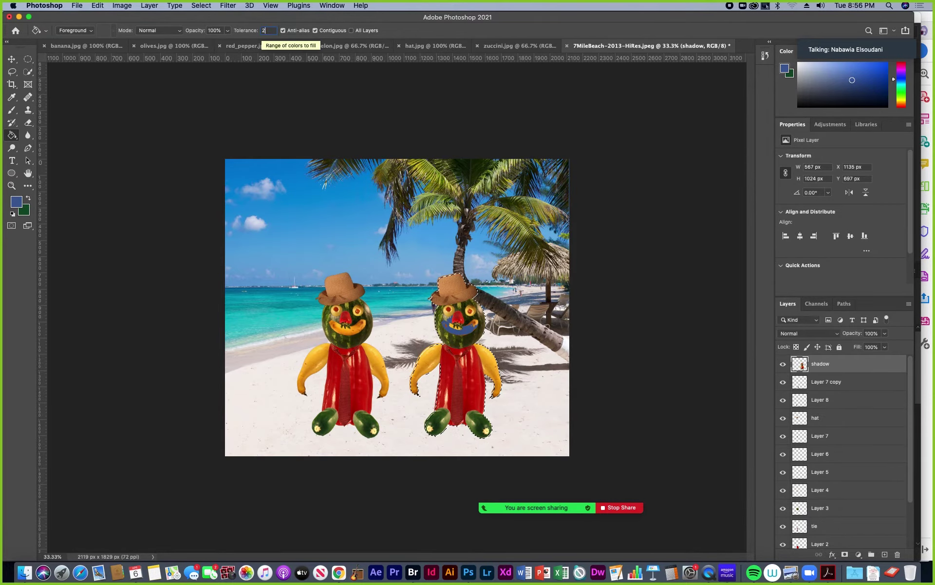
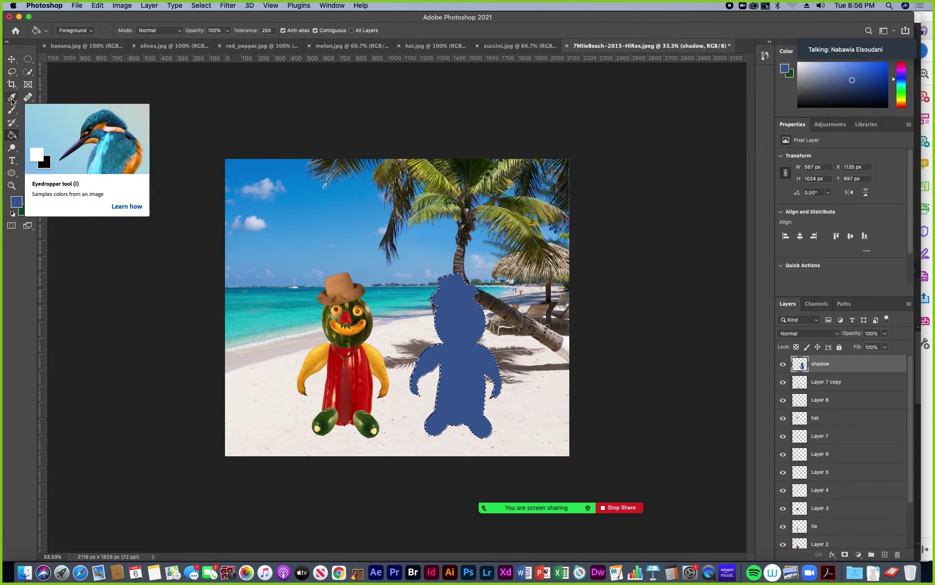
- Sample the dark gray-brown of the palm tree's shadow, refill the selected silhouette with it and deselect
left_click(12, 98)
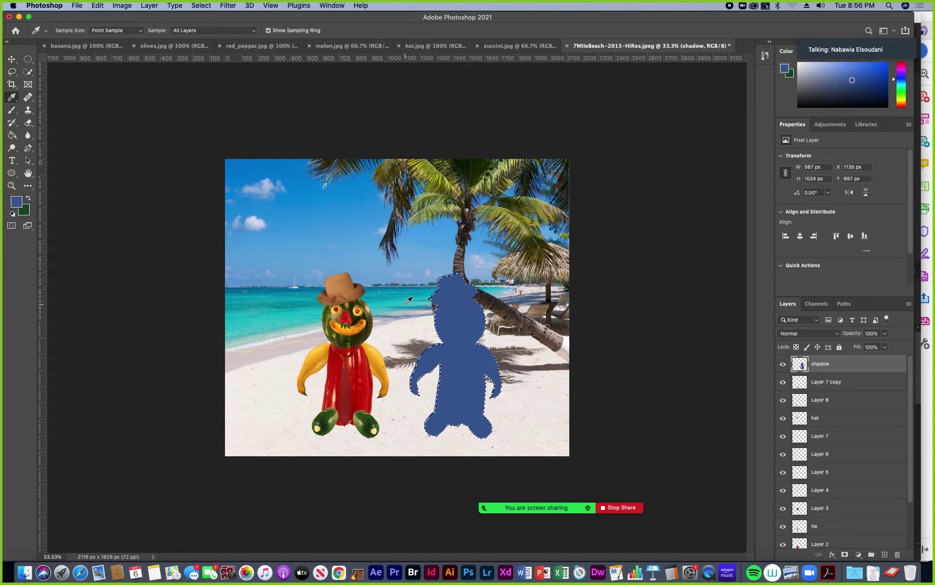
left_click(417, 346)
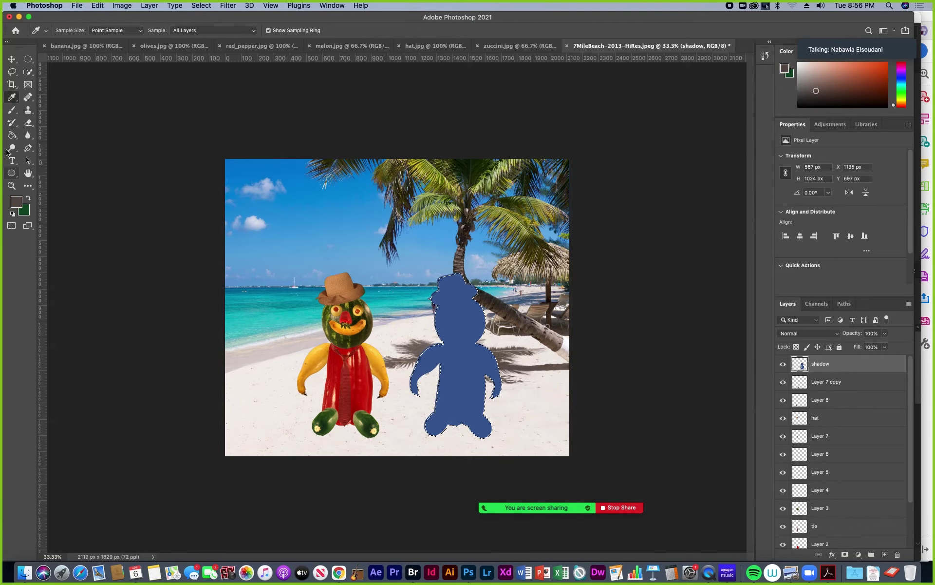
left_click(11, 135)
left_click(392, 347)
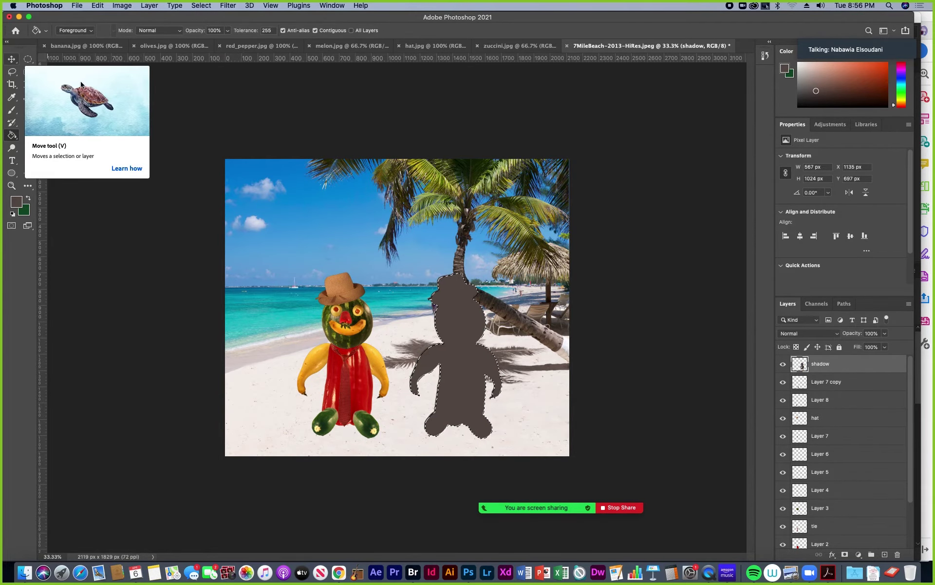
key("super+d")
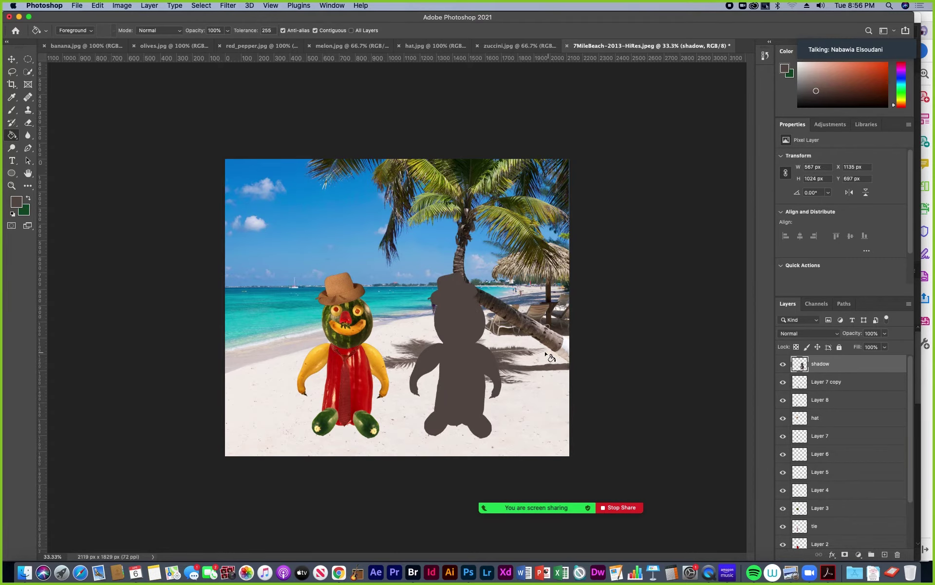
- Move the silhouette so it partly overlaps the character's right side and send the shadow layer to just above Background
left_click(12, 59)
left_click_drag(467, 335, 397, 335)
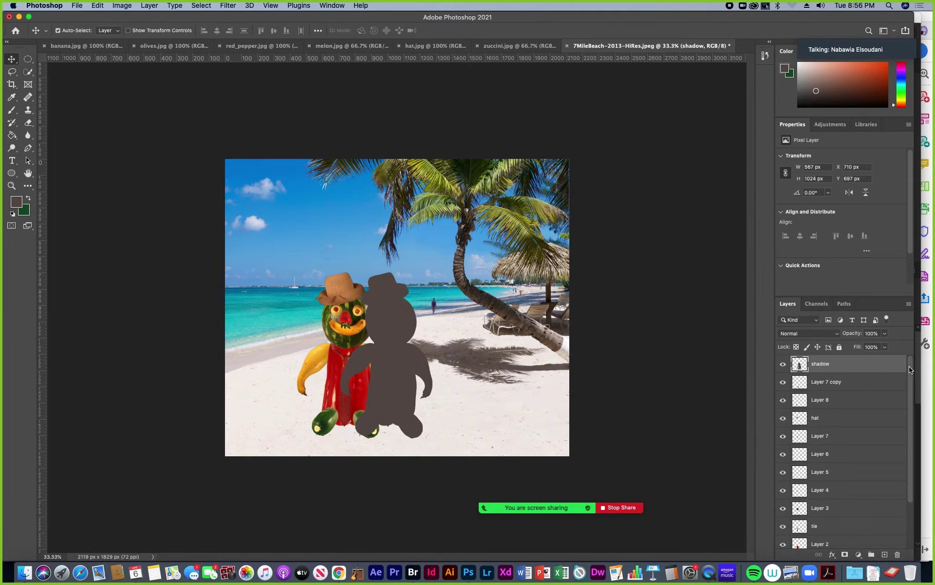
left_click_drag(910, 369, 911, 412)
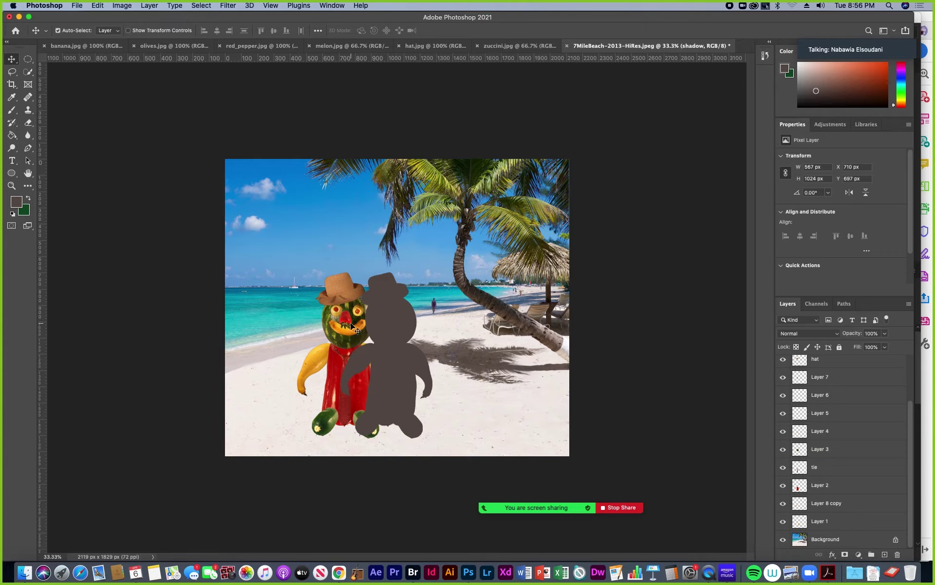
left_click(350, 325)
left_click(385, 330)
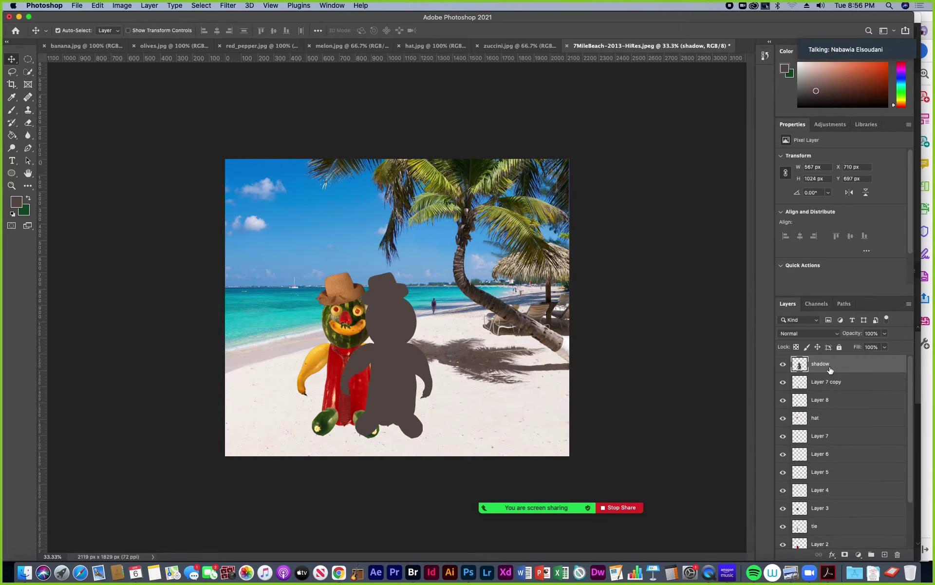
key("super+shift+bracketleft")
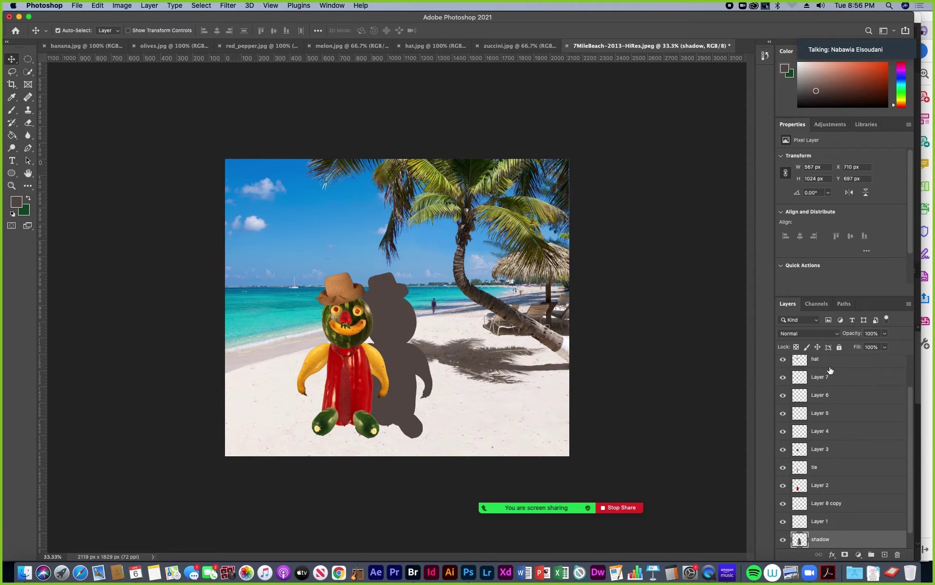
scroll(891, 408, "down", 1)
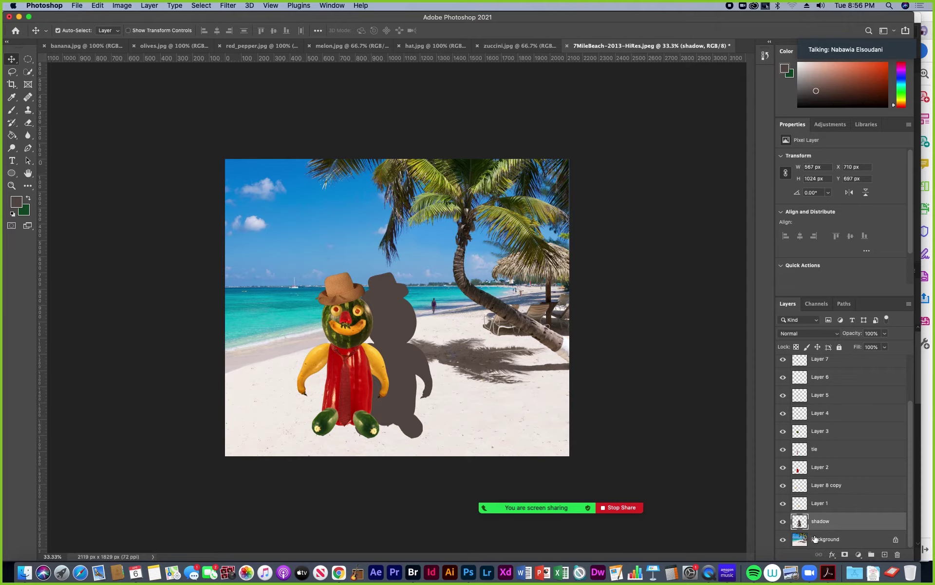
- Move the silhouette to the character's left and distort it into a flattened shadow slanting down-left across the sand from the feet
left_click_drag(403, 318, 314, 314)
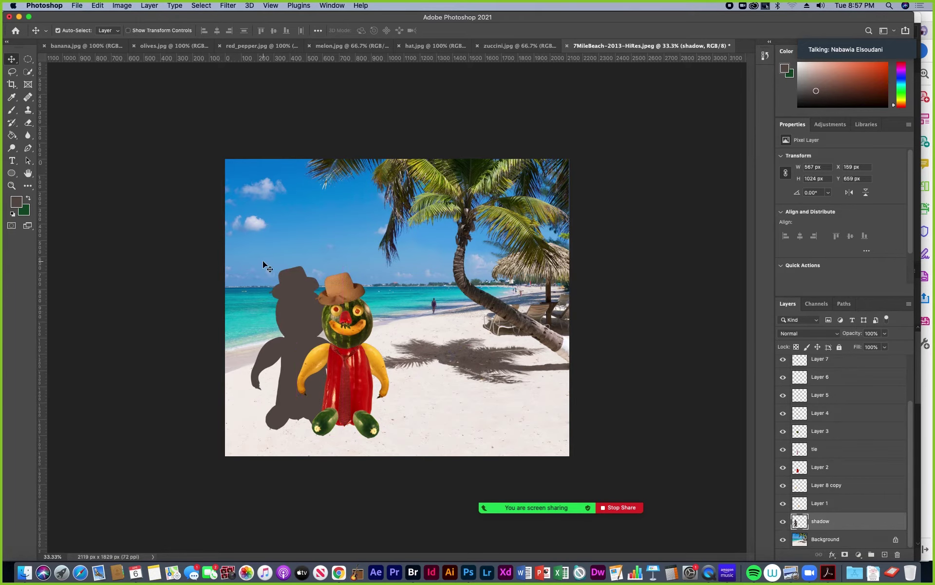
left_click(98, 6)
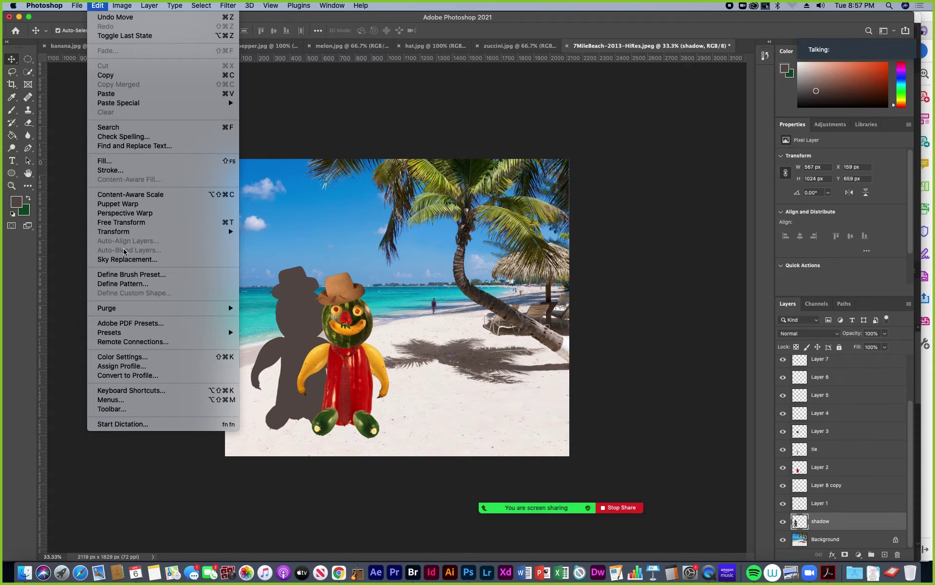
mouse_move(128, 233)
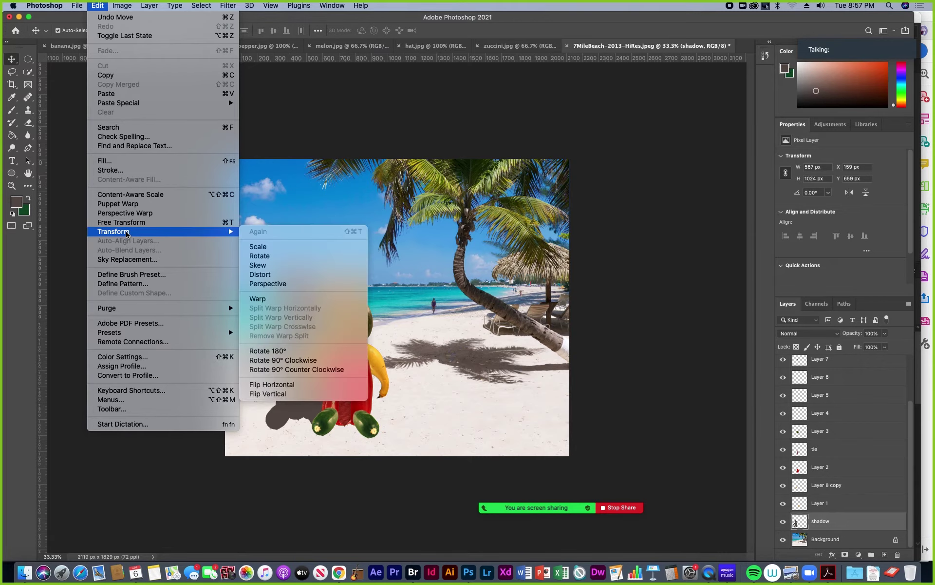
left_click(270, 275)
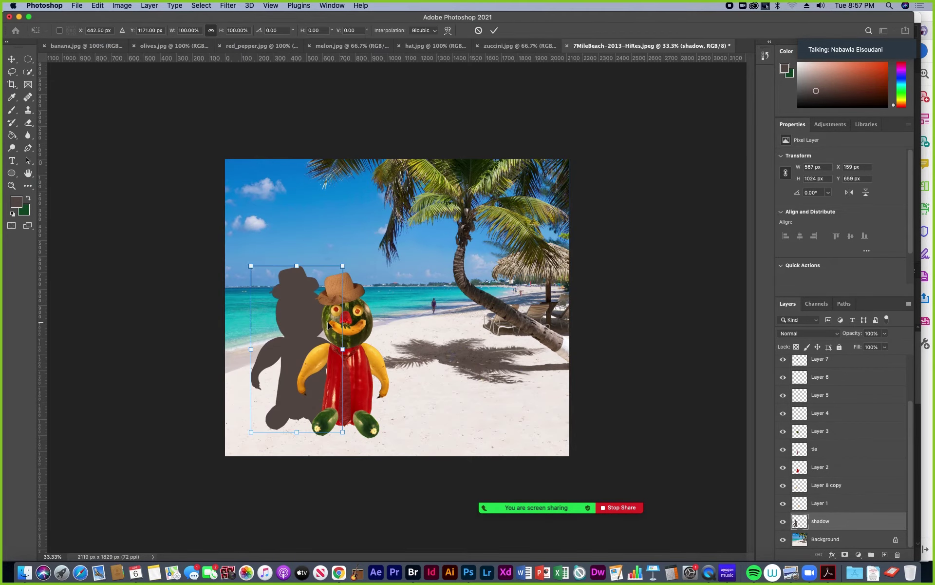
left_click_drag(296, 266, 230, 477)
left_click_drag(297, 431, 355, 432)
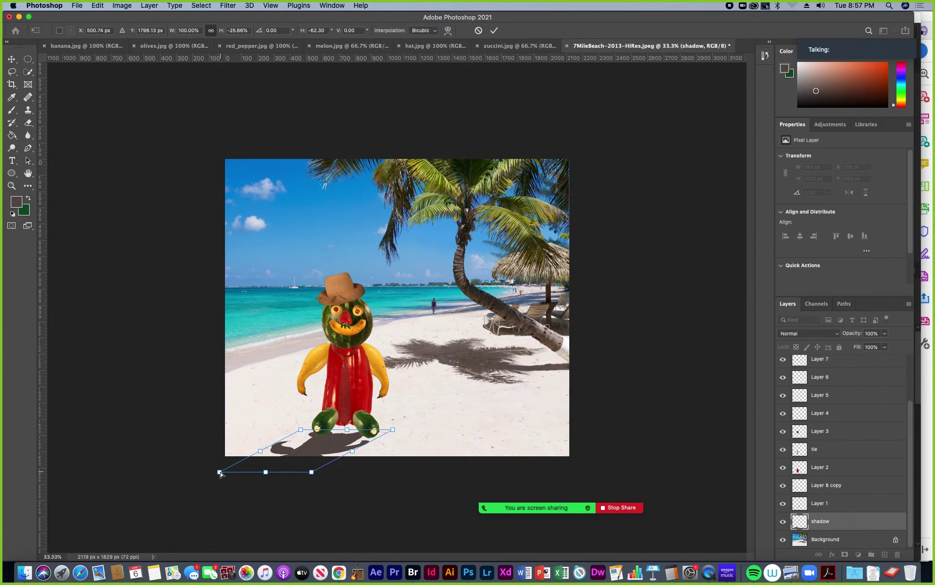
left_click_drag(219, 471, 220, 448)
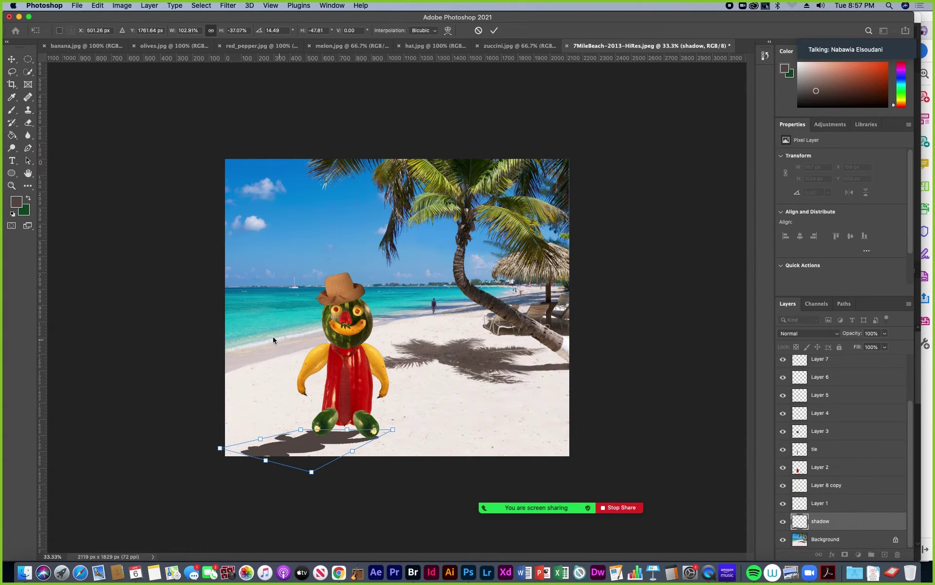
key("Return")
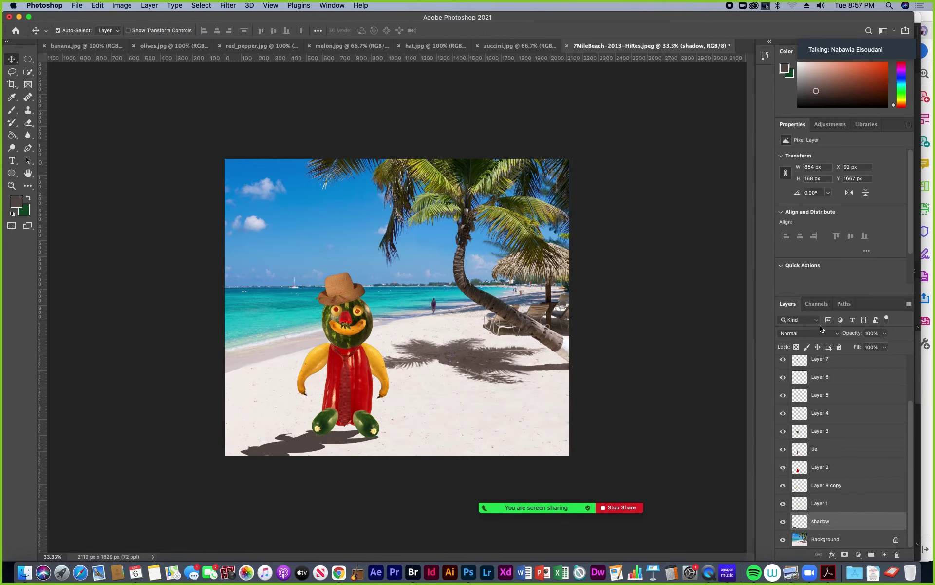
- Set the shadow layer's opacity to 86% and its blend mode to Linear Burn
left_click(885, 334)
left_click_drag(882, 347, 879, 347)
left_click(913, 326)
left_click(837, 333)
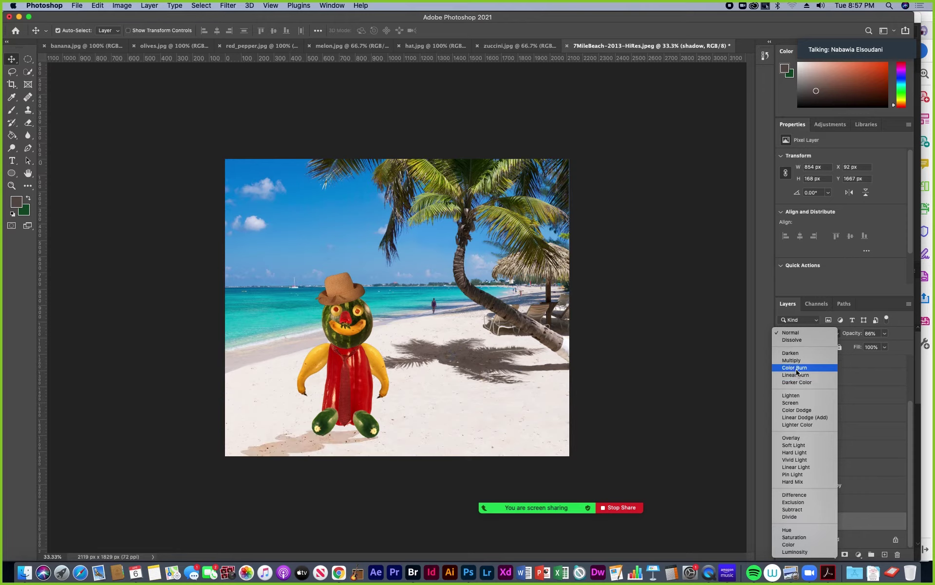
left_click(797, 376)
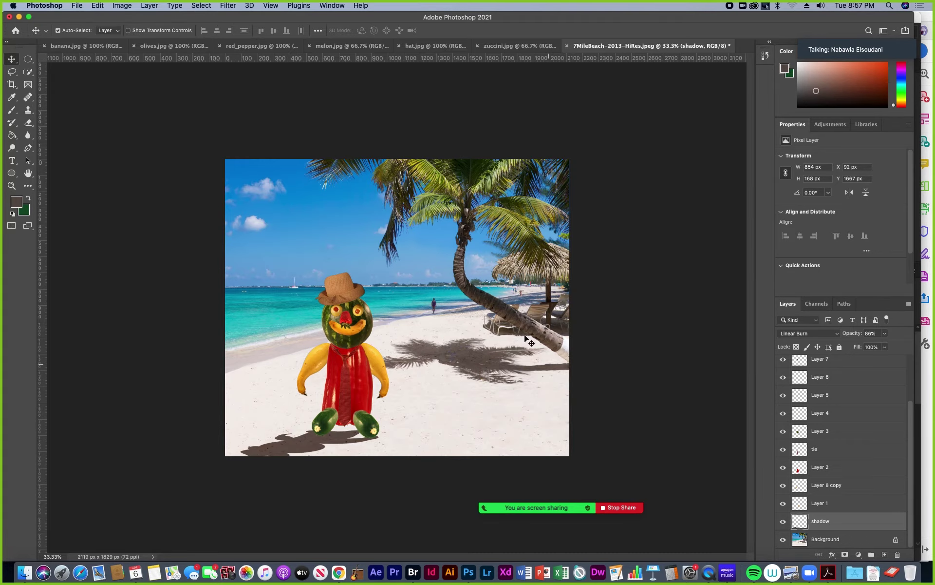
- Save the composite on the computer as a layered Photoshop file in the 181-TTh-2021 folder, named with the author's name followed by -Ex5b
left_click(77, 6)
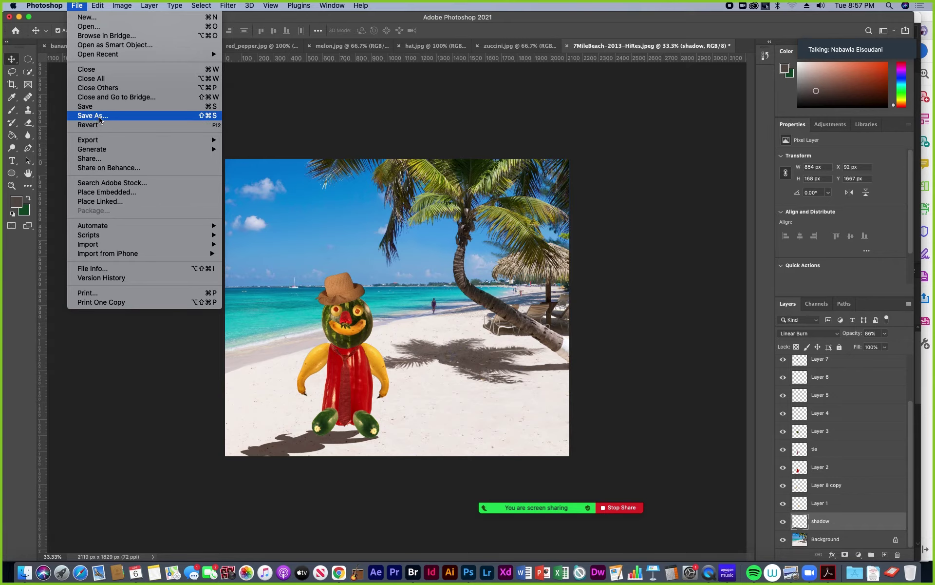
left_click(501, 159)
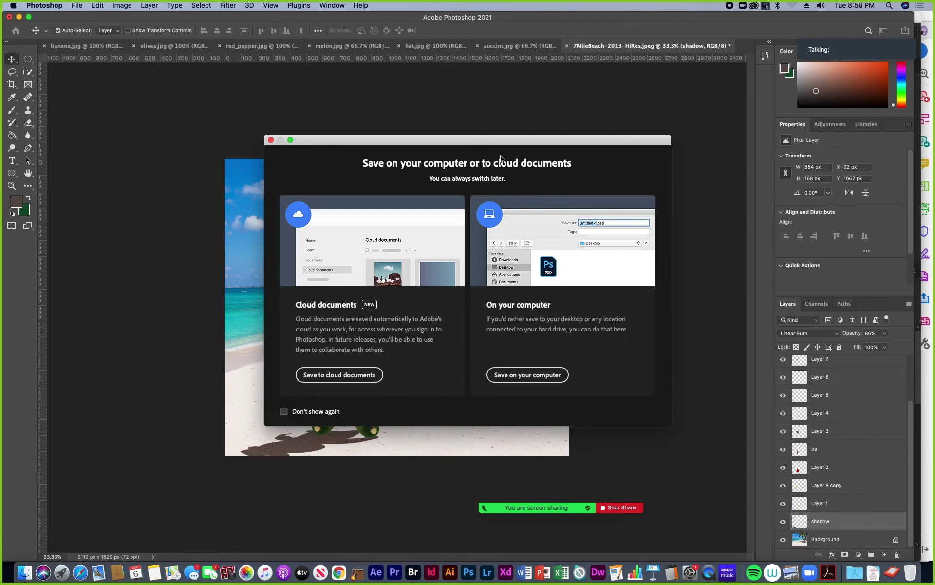
left_click(536, 375)
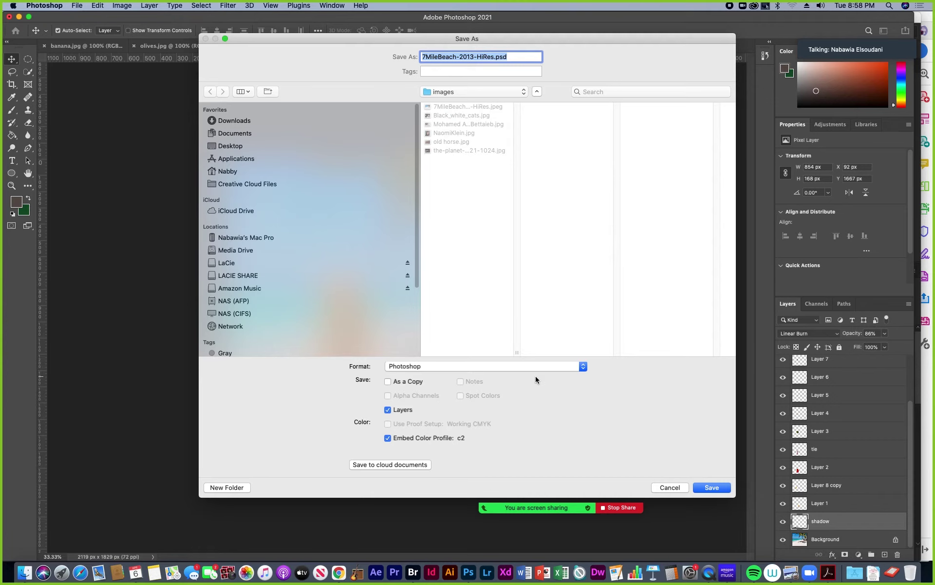
left_click(525, 93)
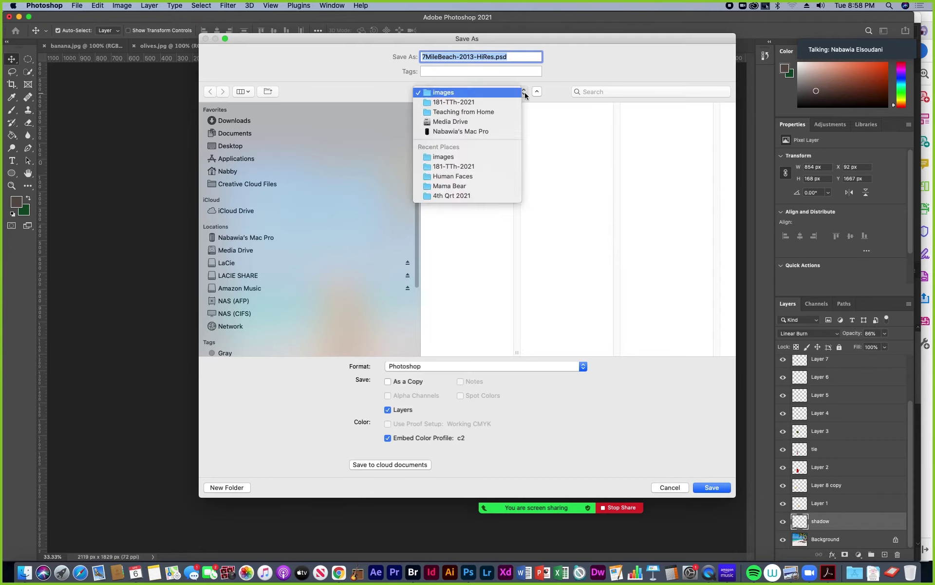
left_click(501, 103)
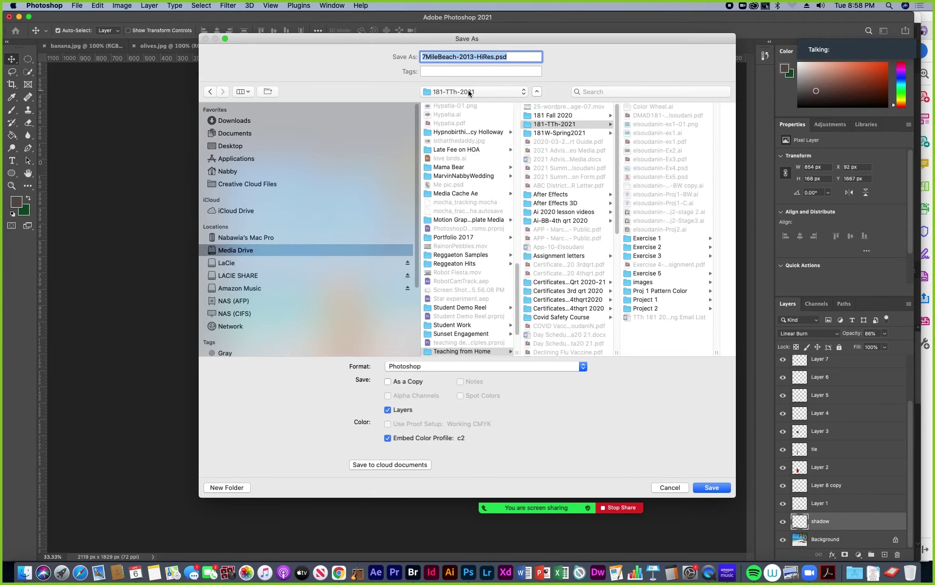
type("elsoudanin")
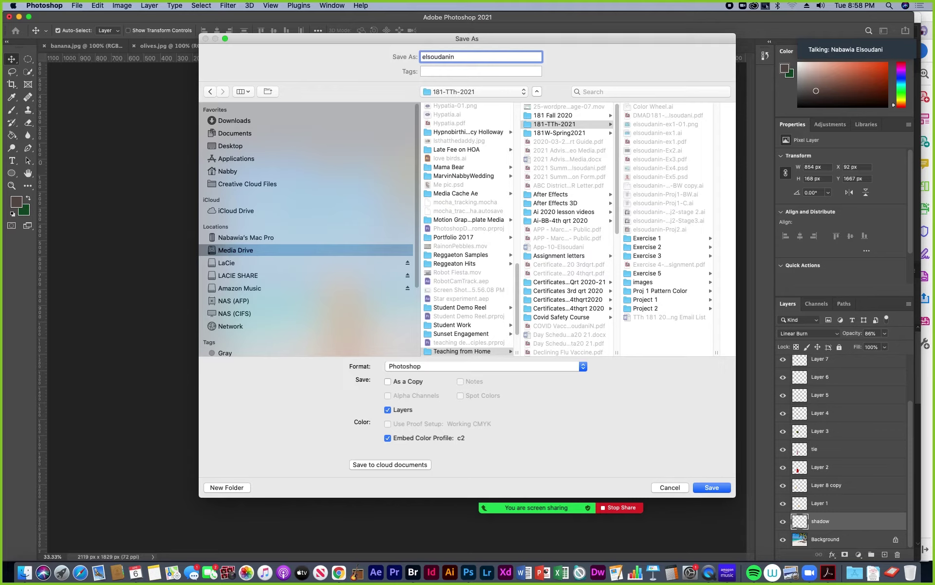
type("-Ex5b")
left_click(709, 487)
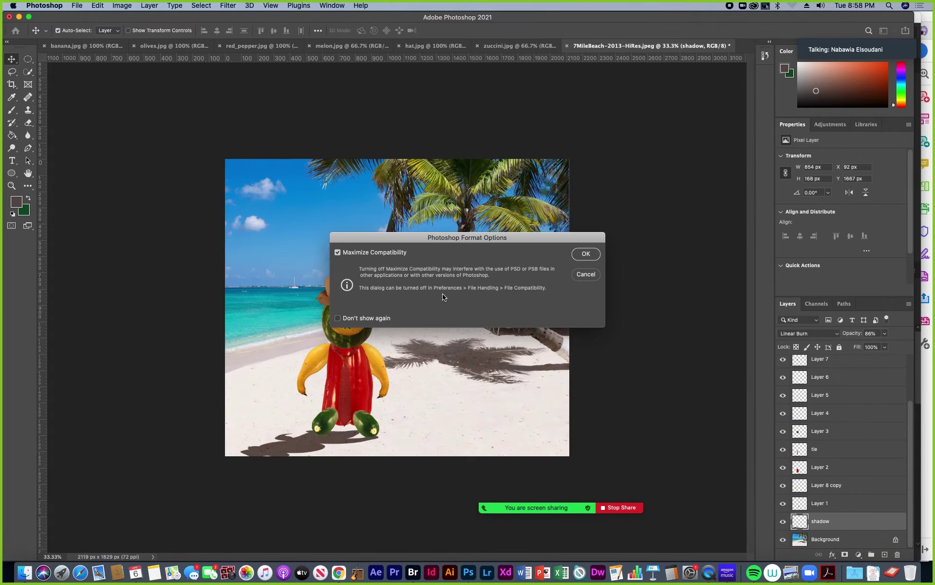
left_click(586, 254)
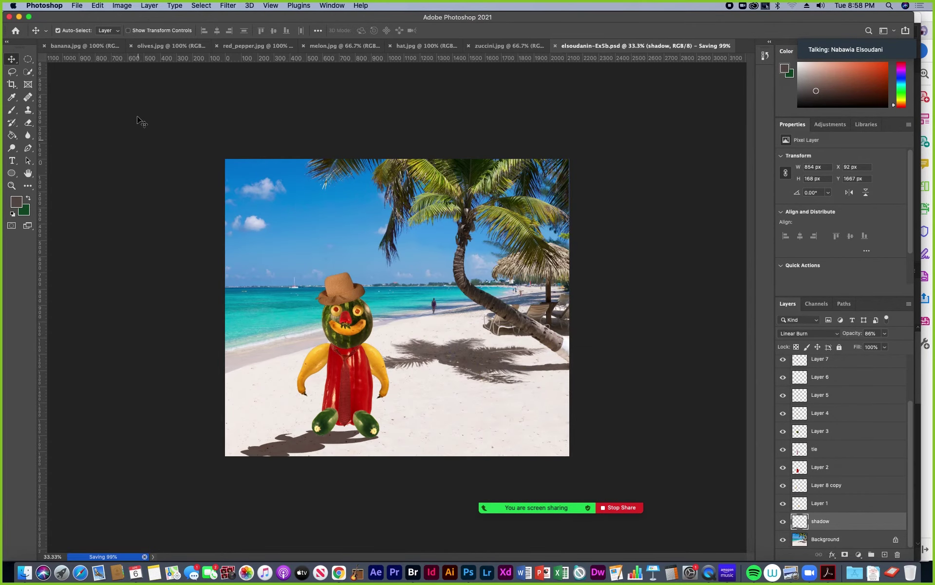
- Save a Photoshop PDF copy of the beach composite in the same folder under the same name, using the High Quality Print preset
left_click(77, 6)
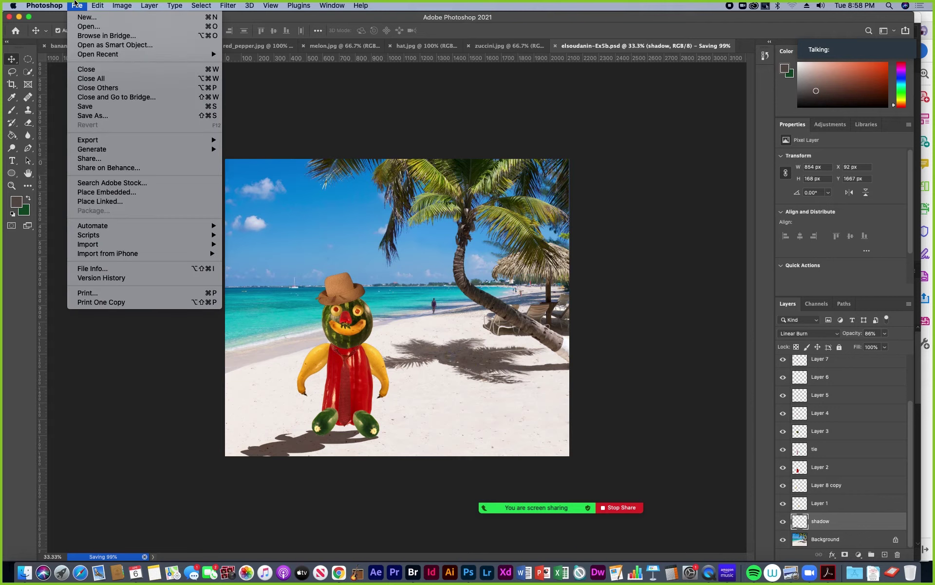
left_click(93, 116)
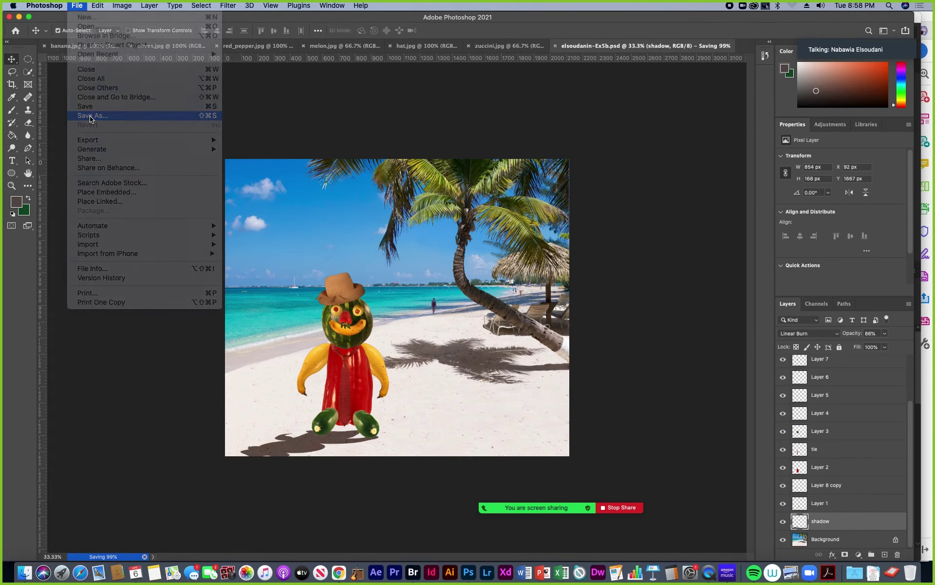
left_click(527, 375)
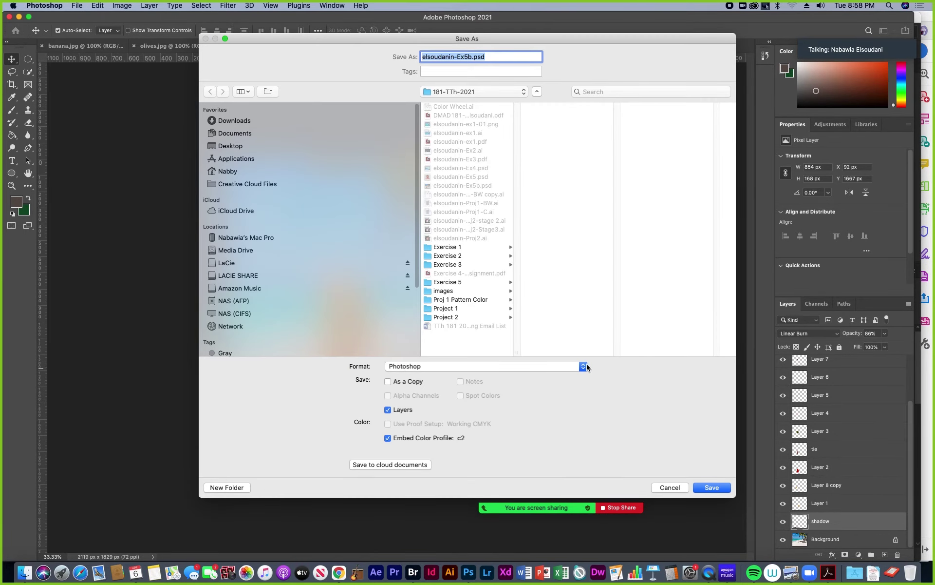
left_click(582, 366)
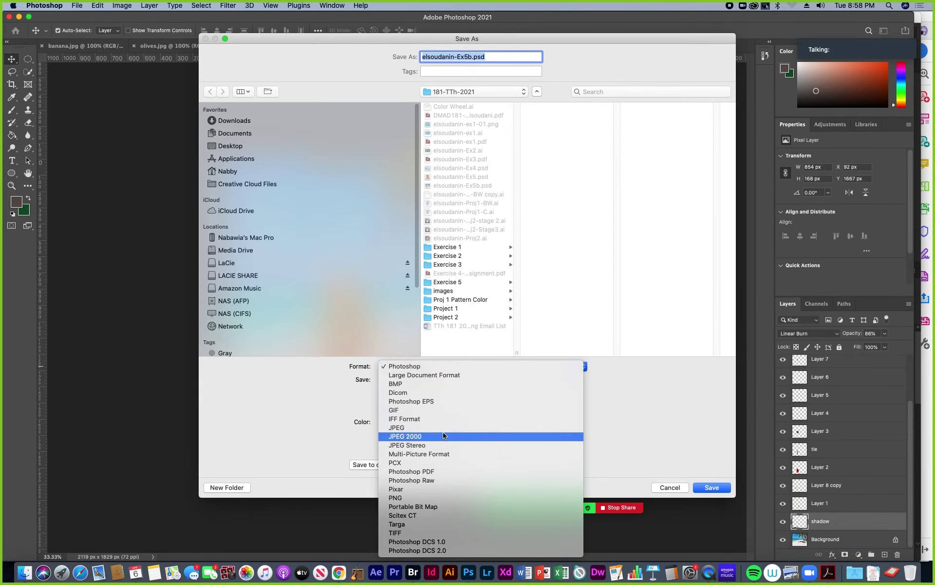
left_click(419, 471)
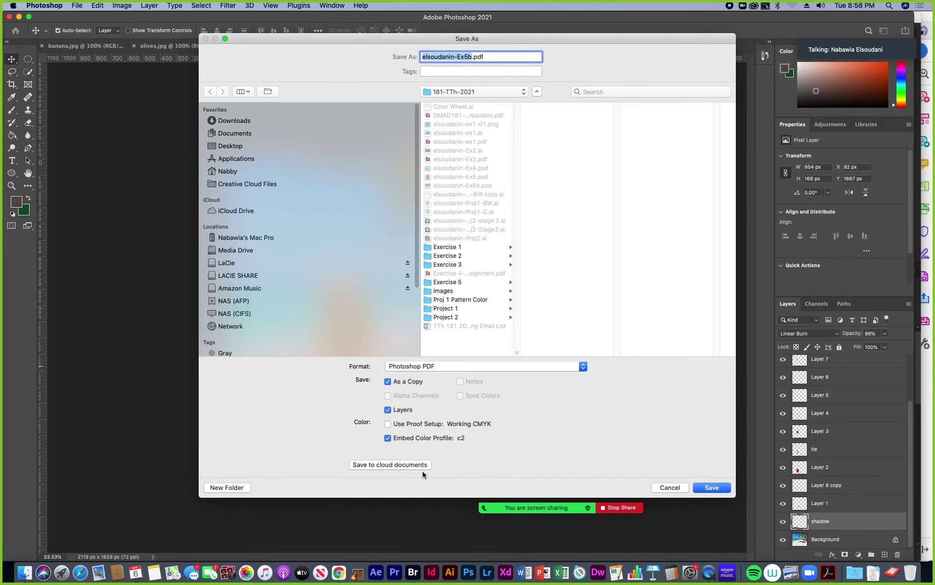
left_click(713, 488)
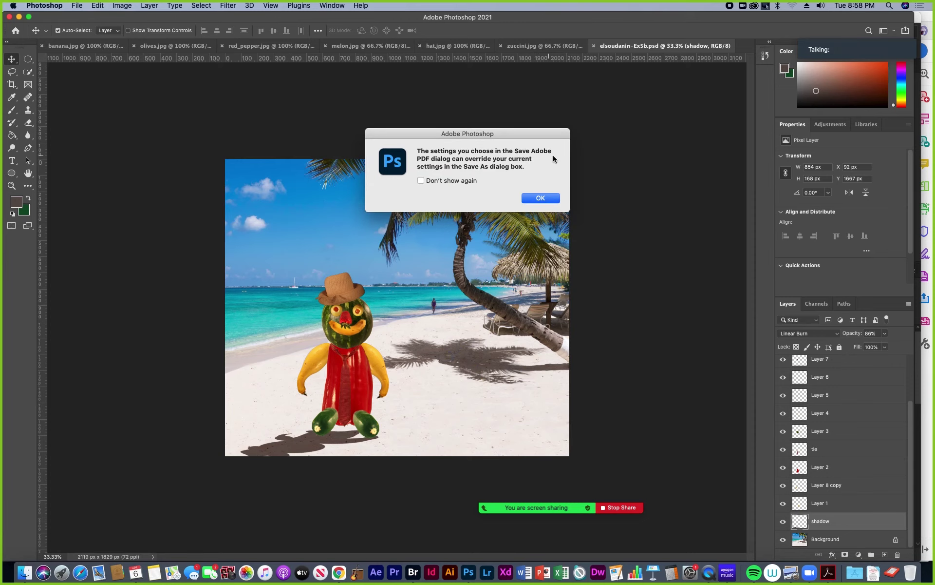
left_click(536, 199)
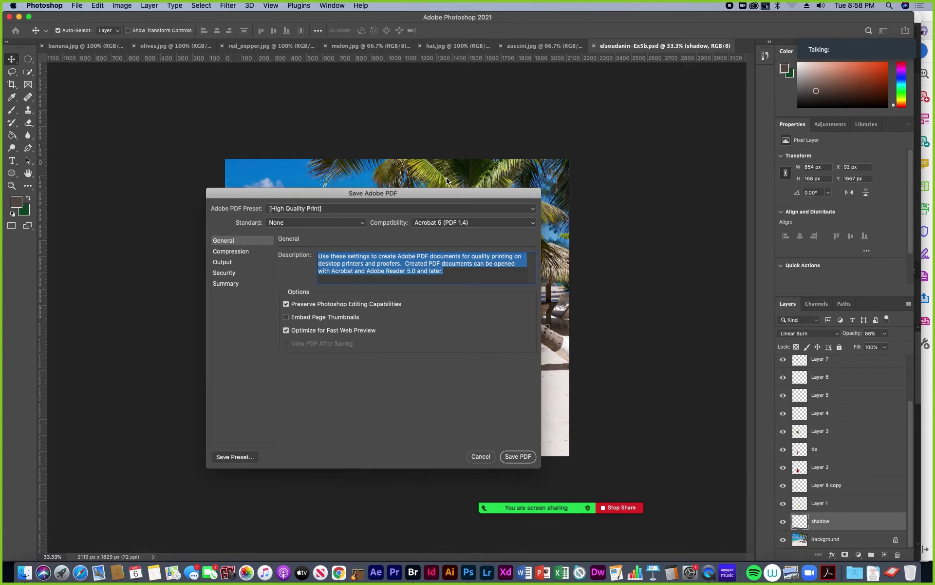
left_click(528, 209)
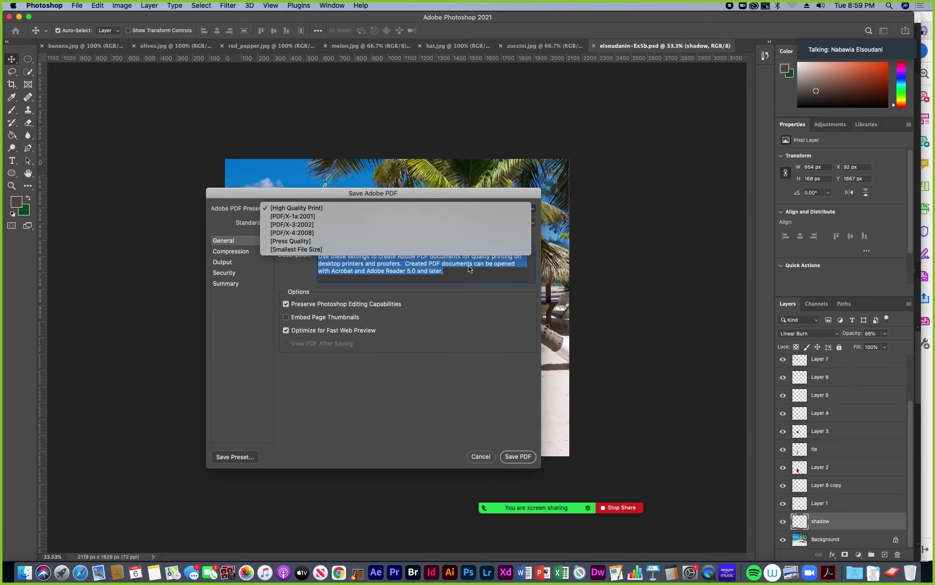
left_click(459, 327)
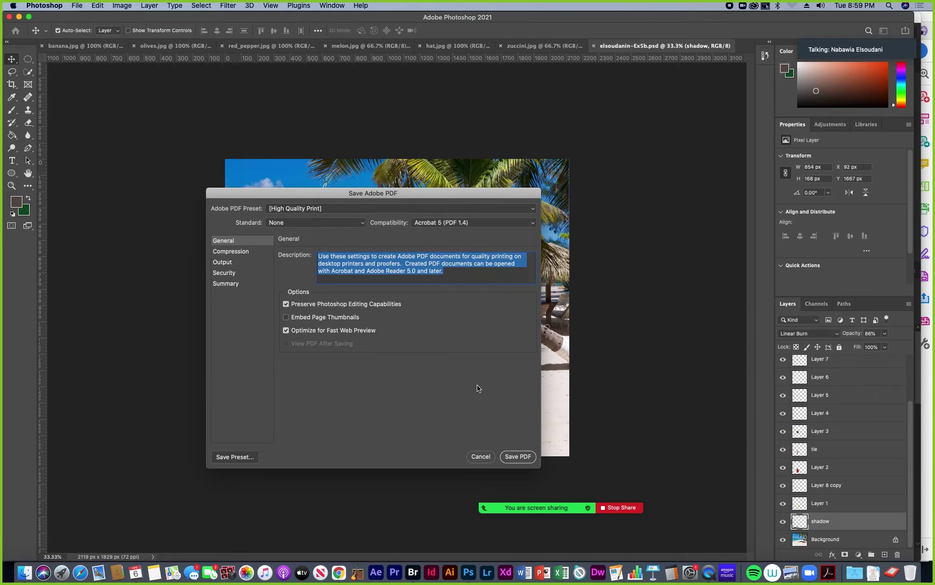
left_click(529, 459)
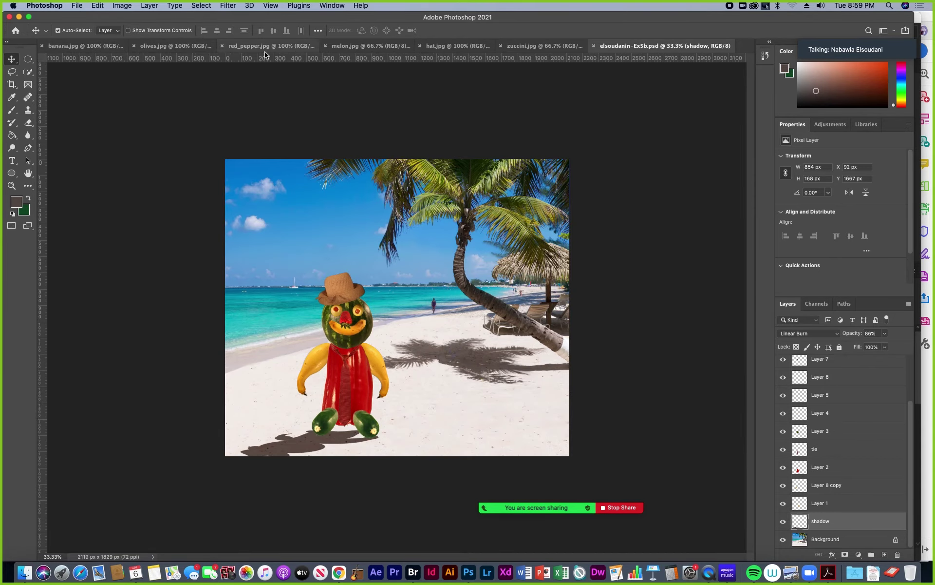
- Open the recent Ex5 Photoshop file containing the composited human face
left_click(78, 6)
mouse_move(107, 54)
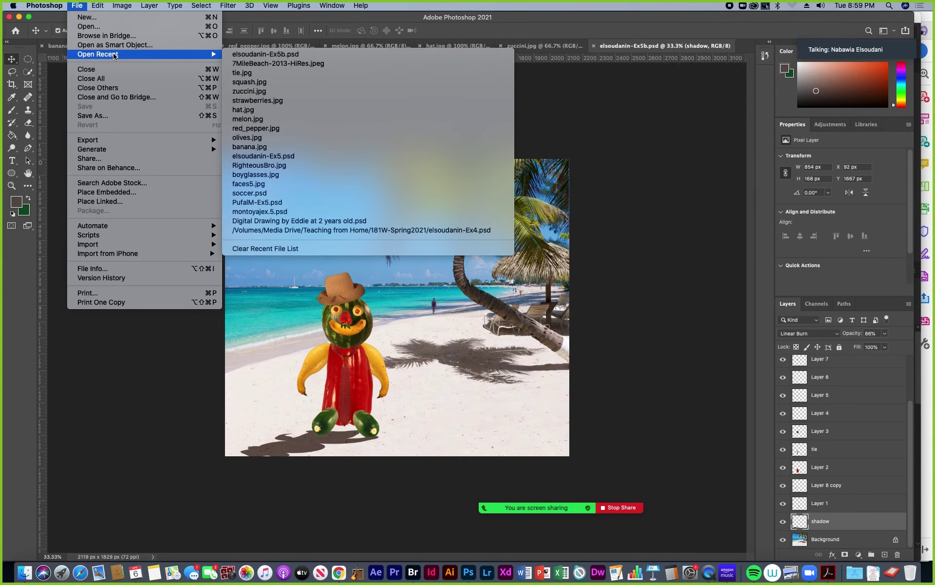
left_click(281, 159)
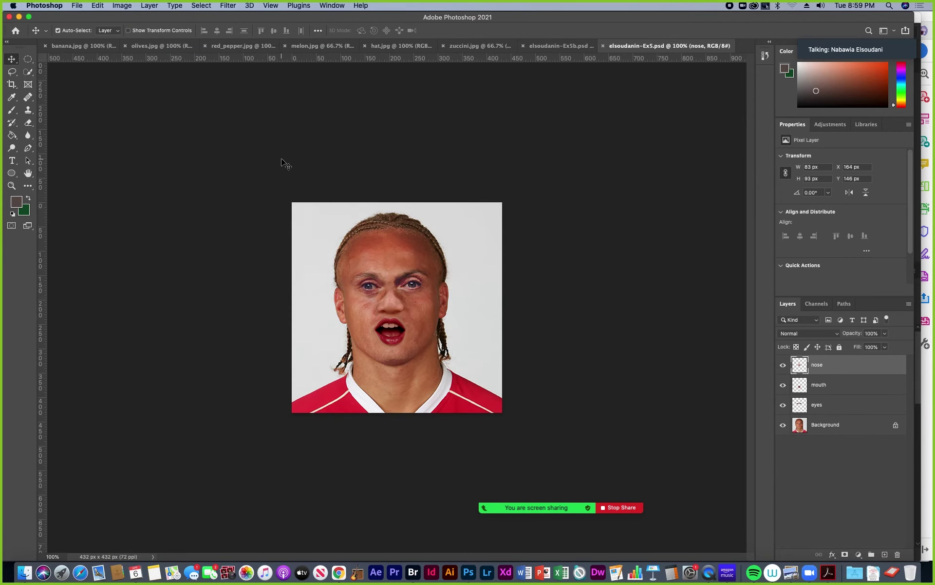
- Save the face composite on the computer as a Photoshop PDF in the 181-TTh-2021 folder, keeping its file name and the current PDF preset
left_click(78, 6)
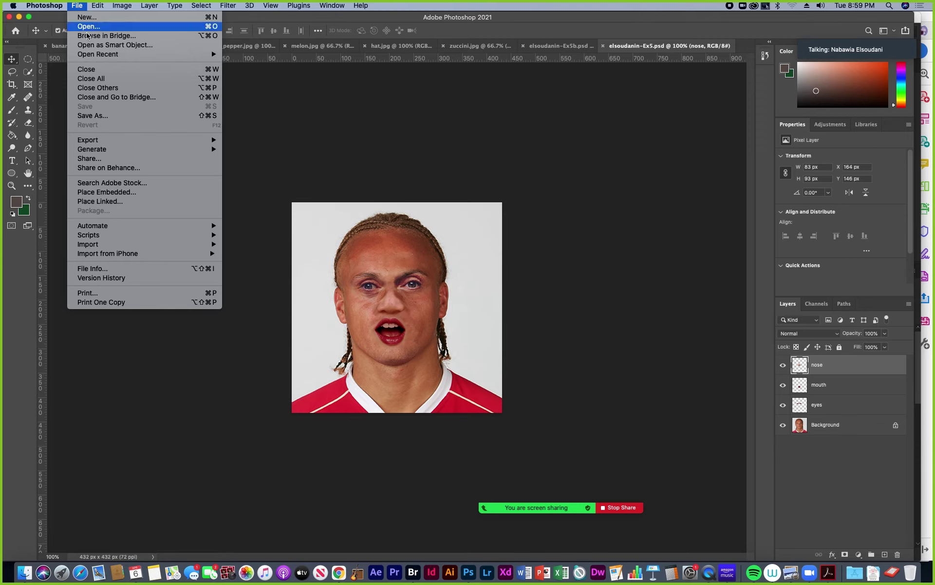
left_click(143, 116)
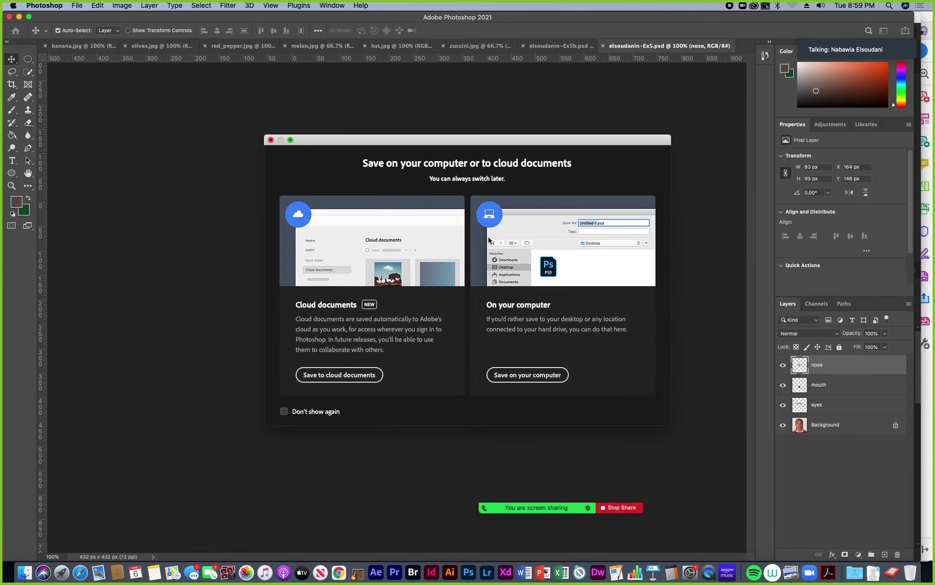
left_click(526, 375)
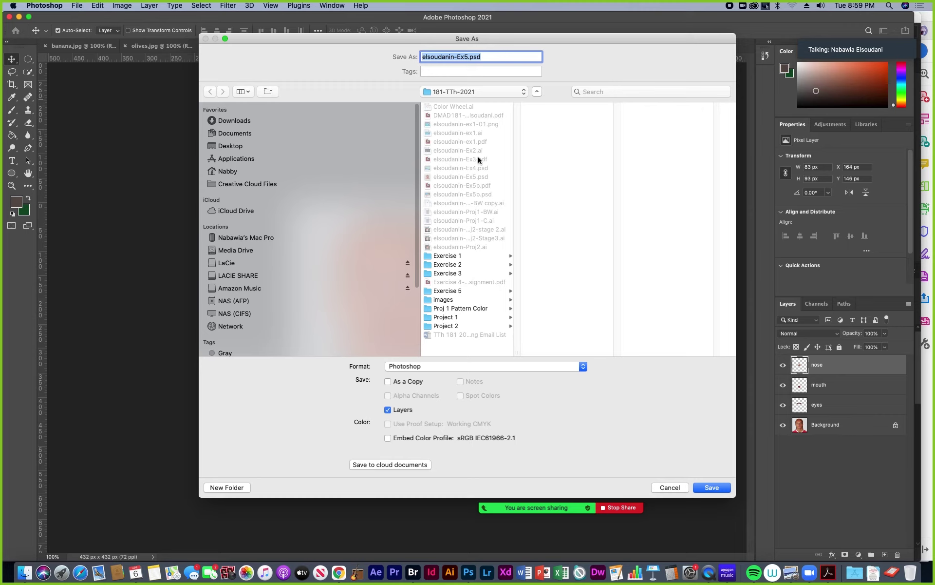
left_click(582, 366)
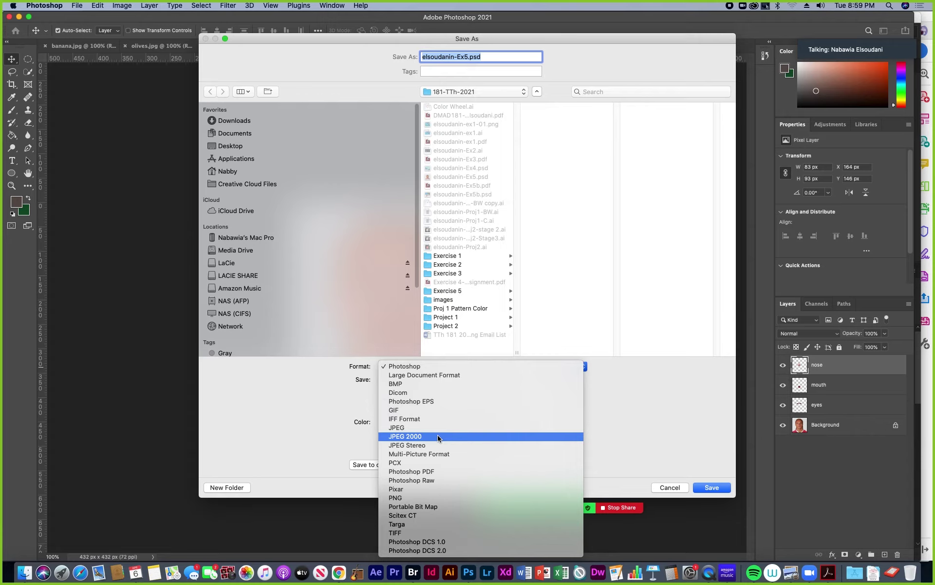
left_click(422, 472)
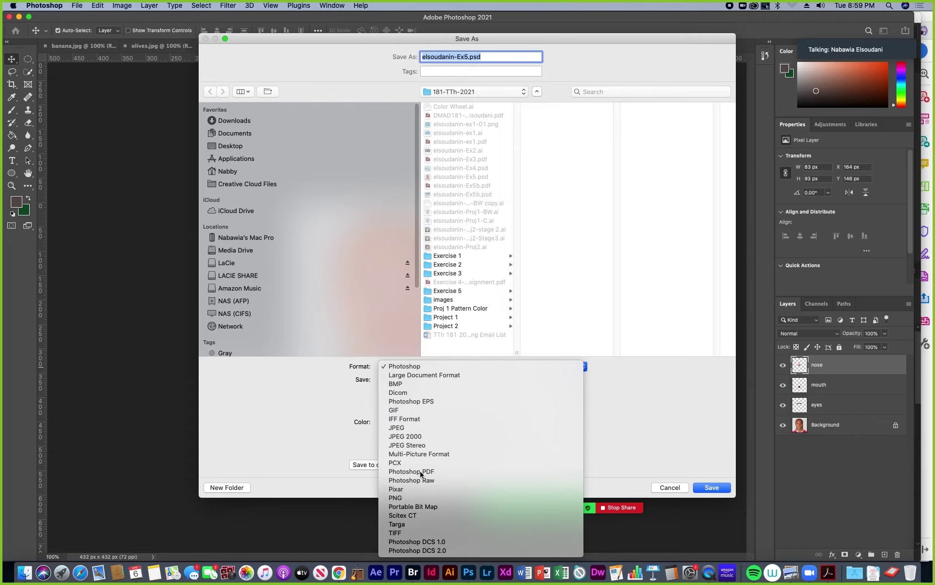
left_click(712, 488)
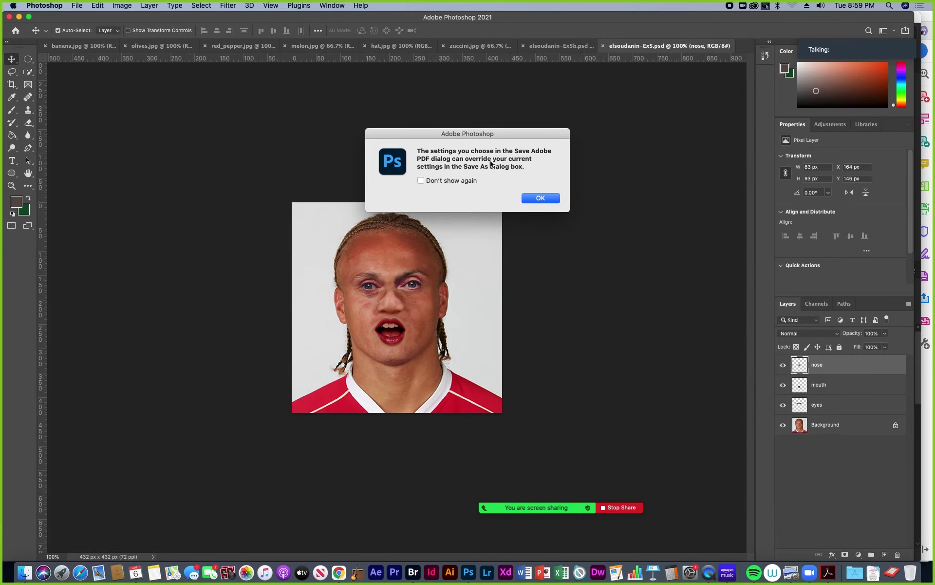
left_click(542, 199)
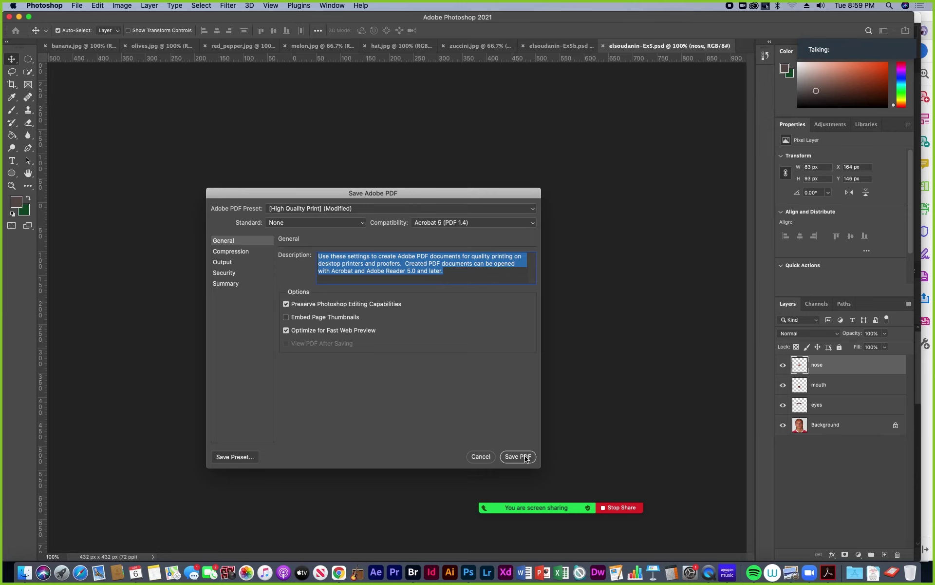
left_click(535, 209)
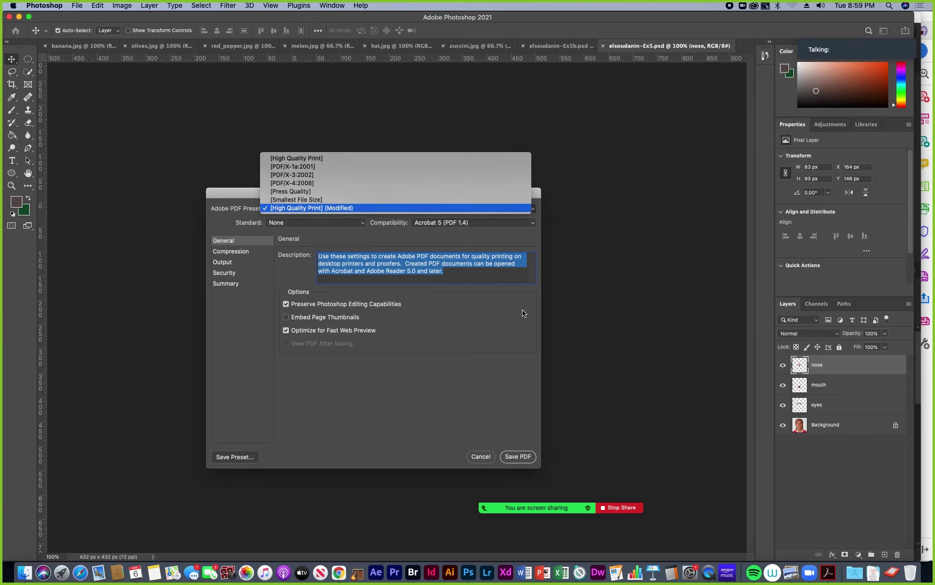
left_click(506, 330)
left_click(527, 457)
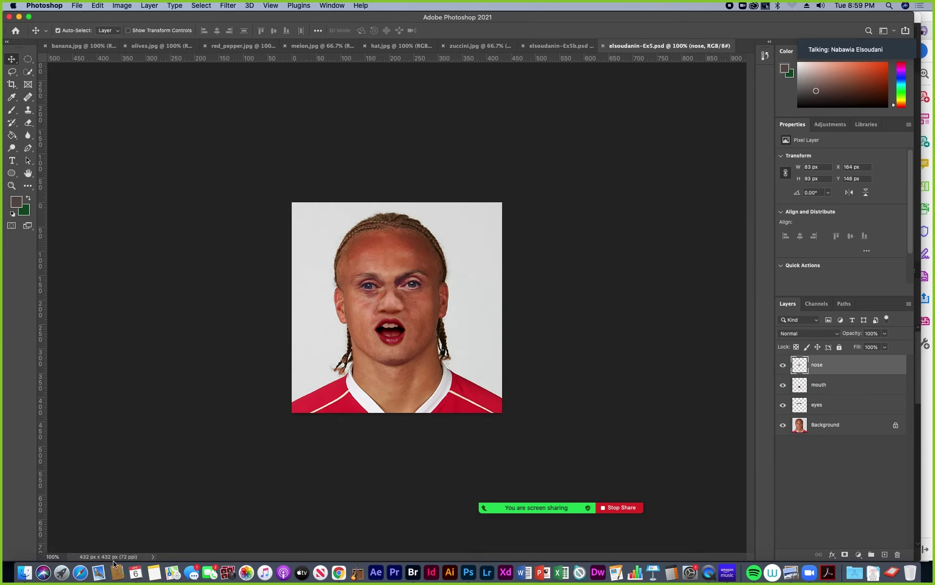
- Switch to Acrobat Pro DC and start combining files into a single PDF
left_click(829, 575)
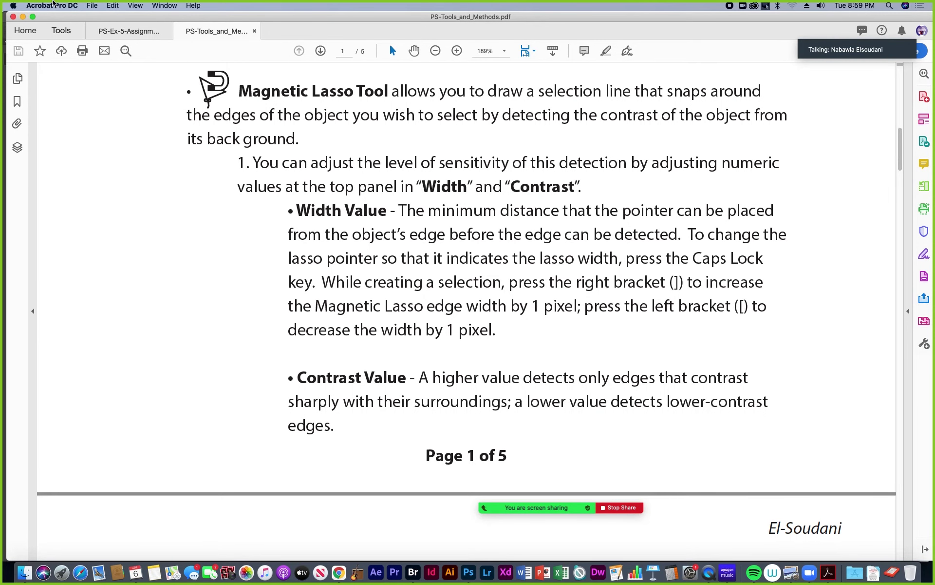
left_click(93, 5)
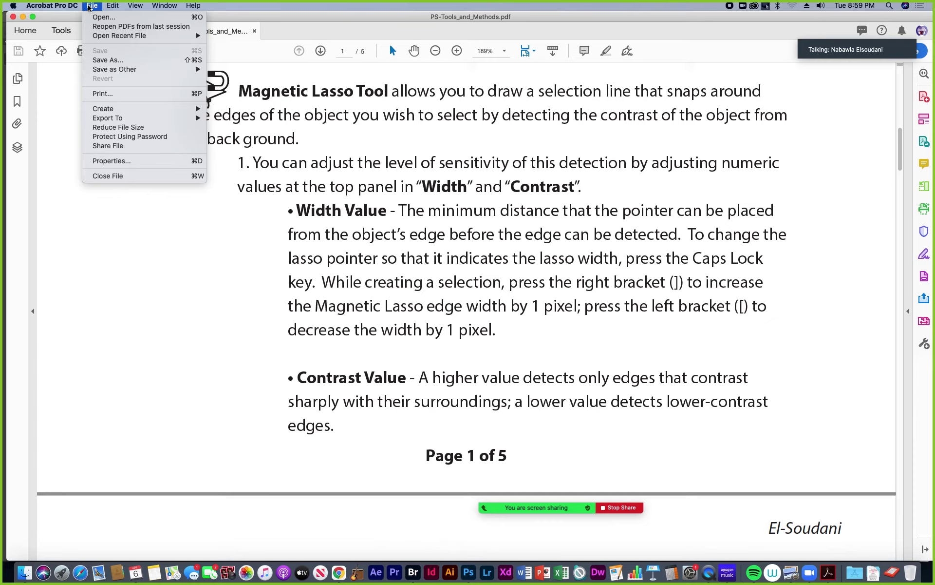
mouse_move(127, 109)
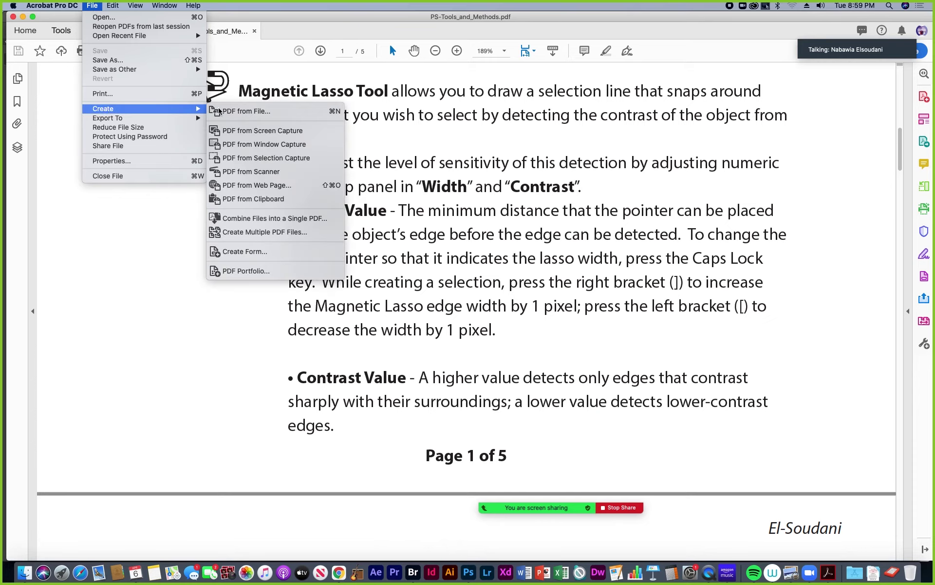
left_click(297, 220)
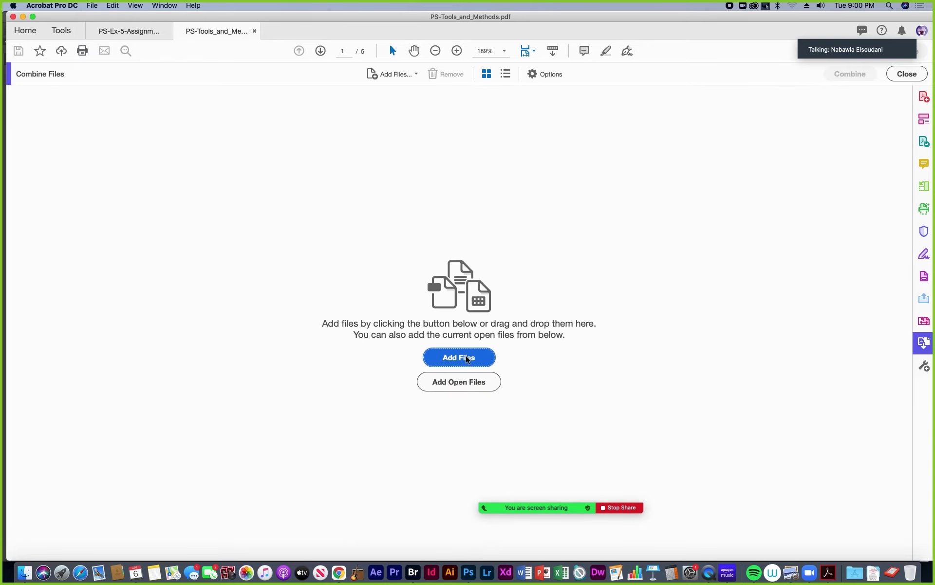
- Browse for files to add in the 181-TTh-2021 folder under Teaching from Home on the Media Drive, using column view with a widened file column
left_click(466, 358)
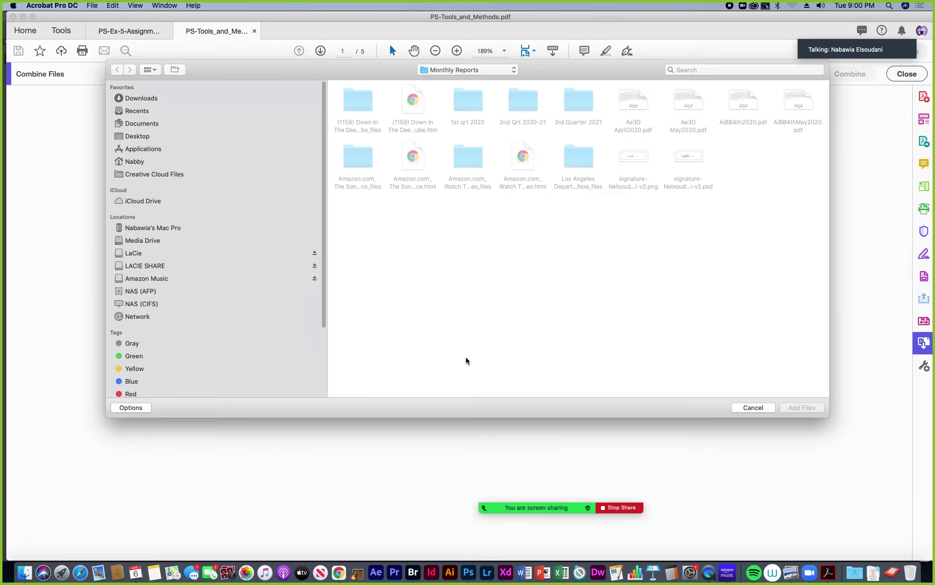
left_click(142, 240)
left_click(149, 69)
left_click(161, 123)
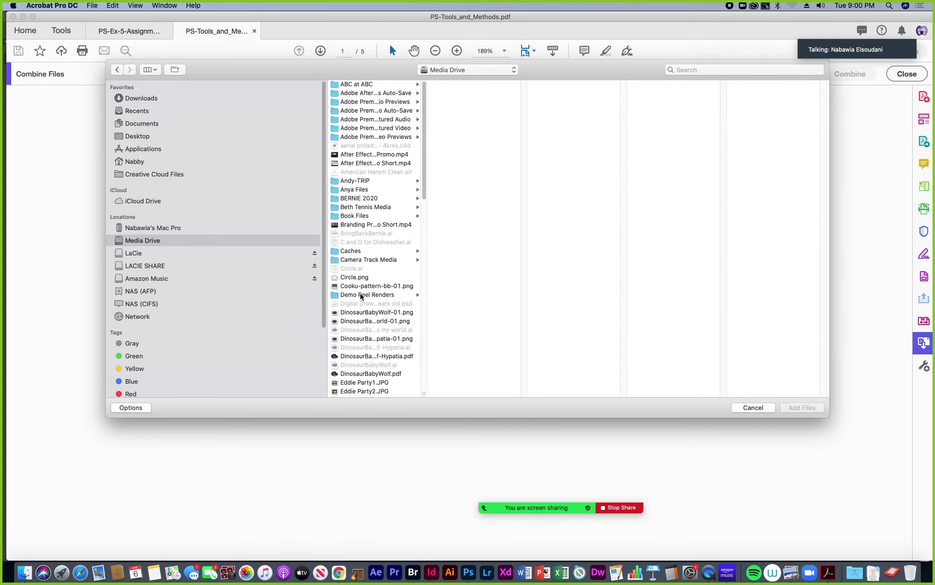
left_click_drag(423, 196, 429, 399)
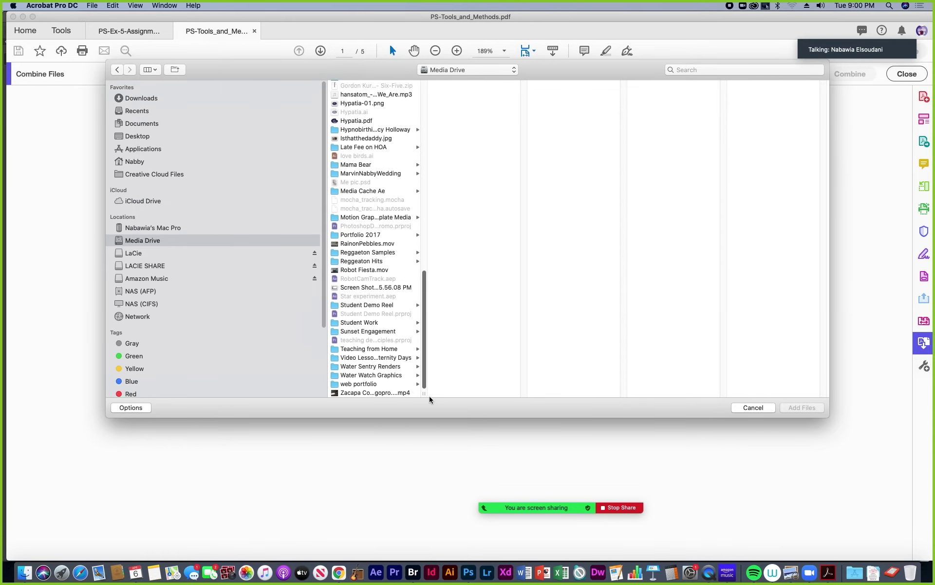
left_click(382, 349)
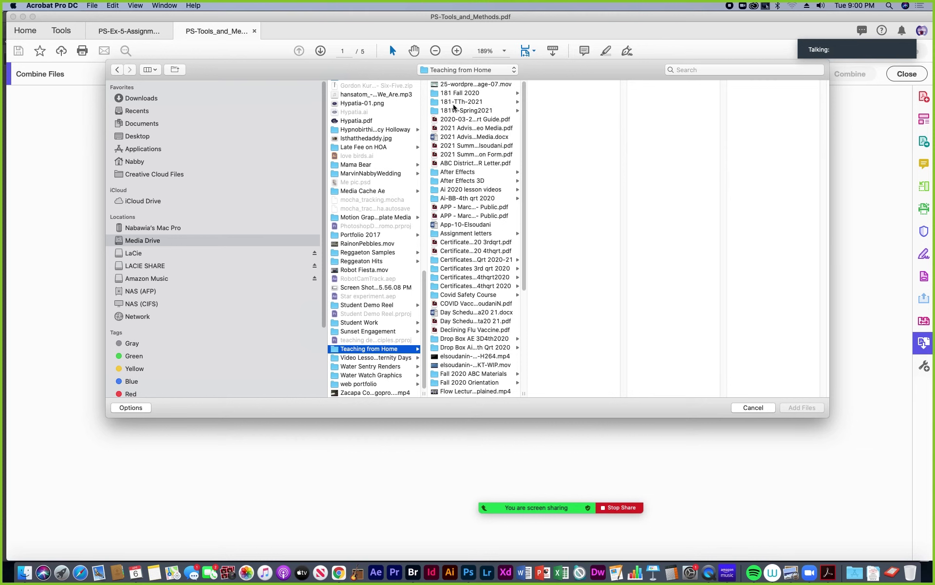
left_click(453, 103)
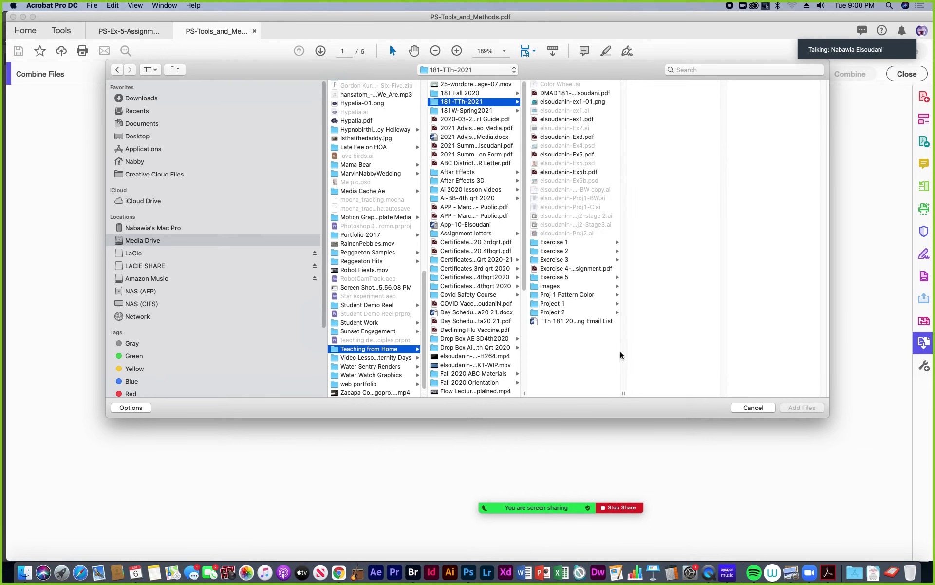
left_click_drag(624, 393, 731, 393)
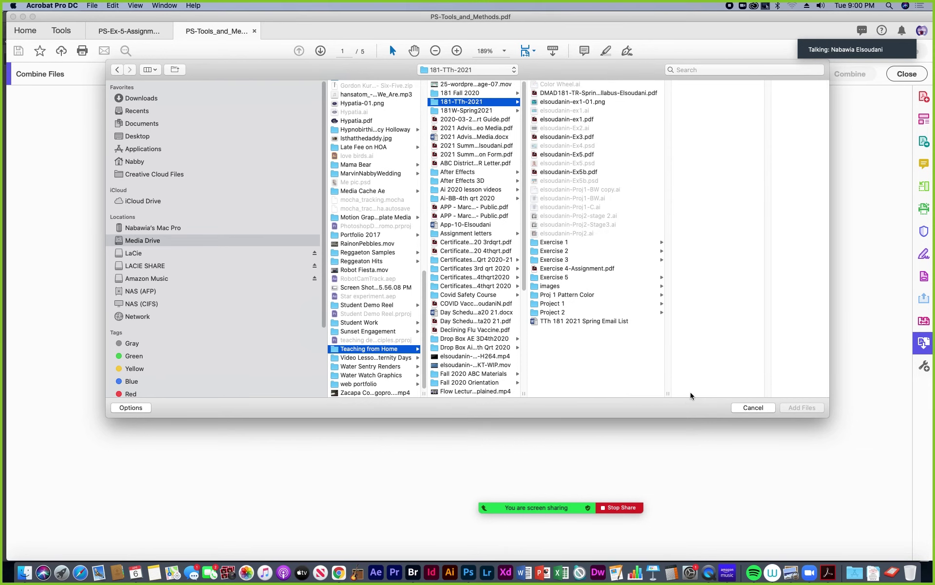
- Add the Ex5 and Ex5b PDFs and combine them into a single document, accepting the default reading order and mode options
left_click(577, 155)
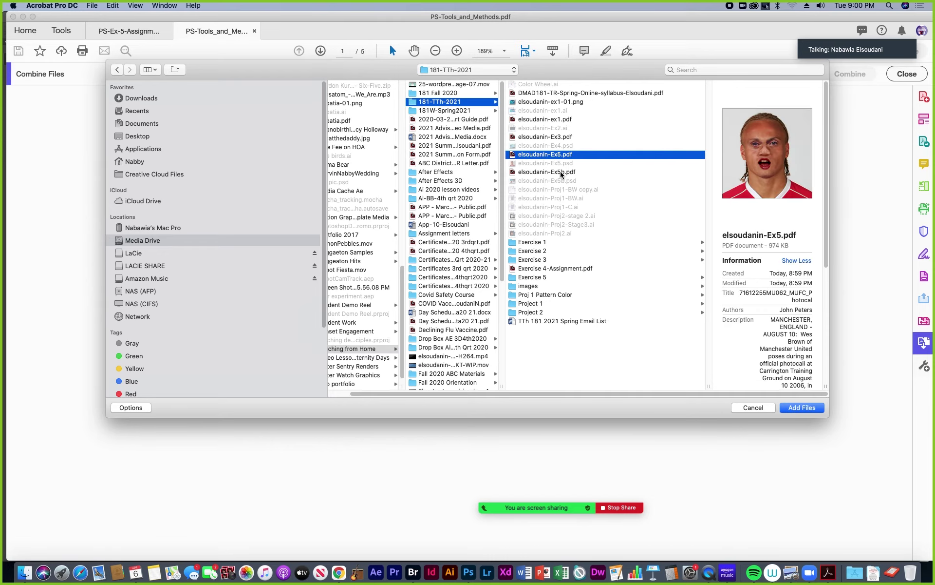
left_click(560, 173, "super")
left_click(805, 409)
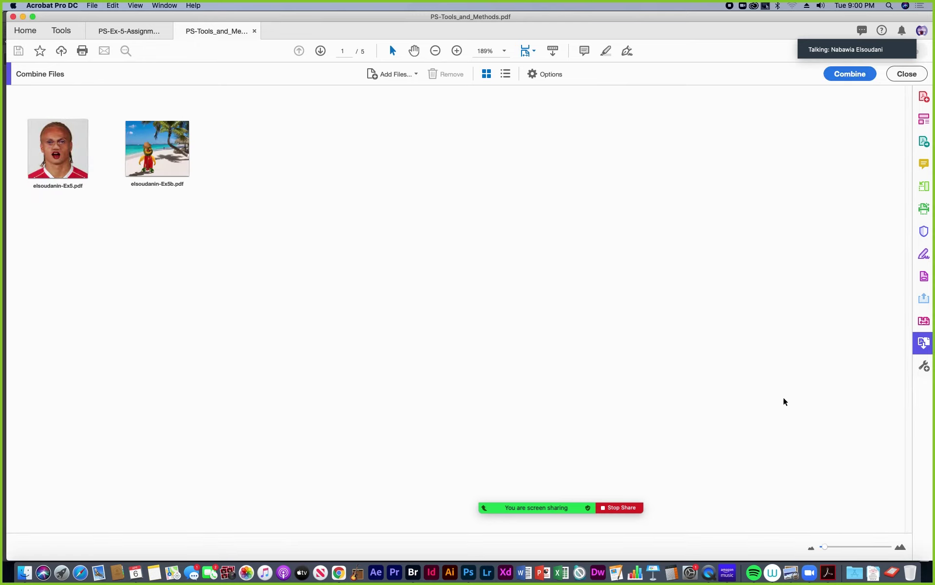
left_click(851, 78)
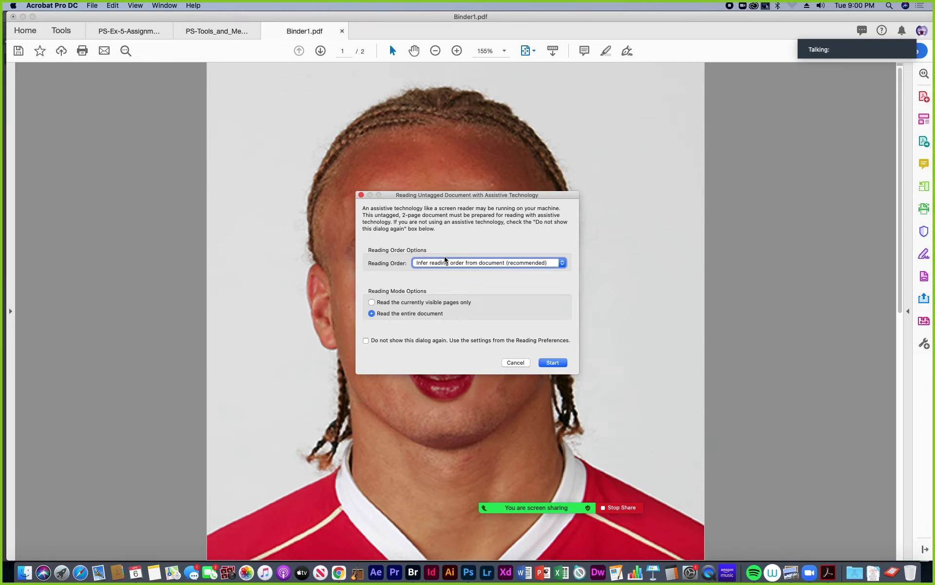
left_click(552, 363)
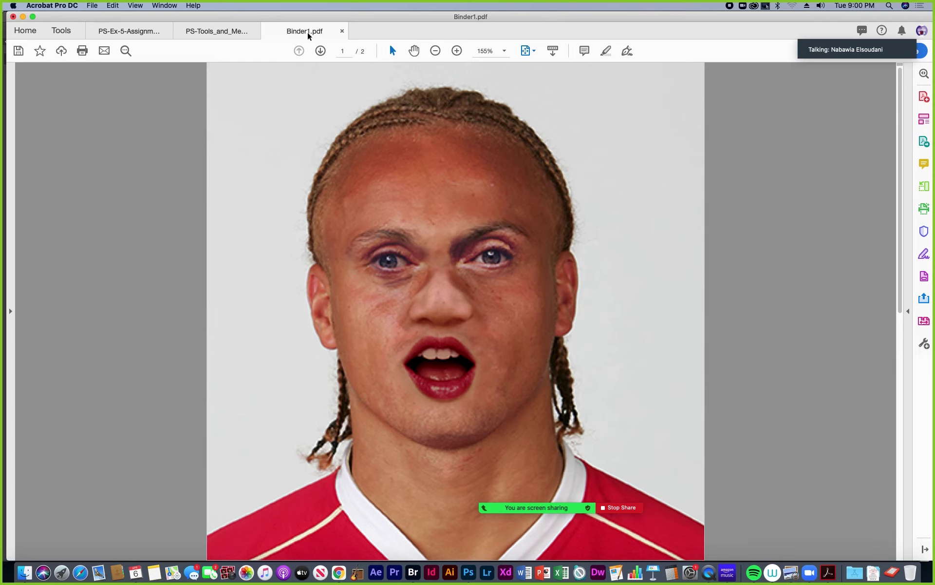
- Start saving the combined two-page exercise document as a PDF
left_click(91, 6)
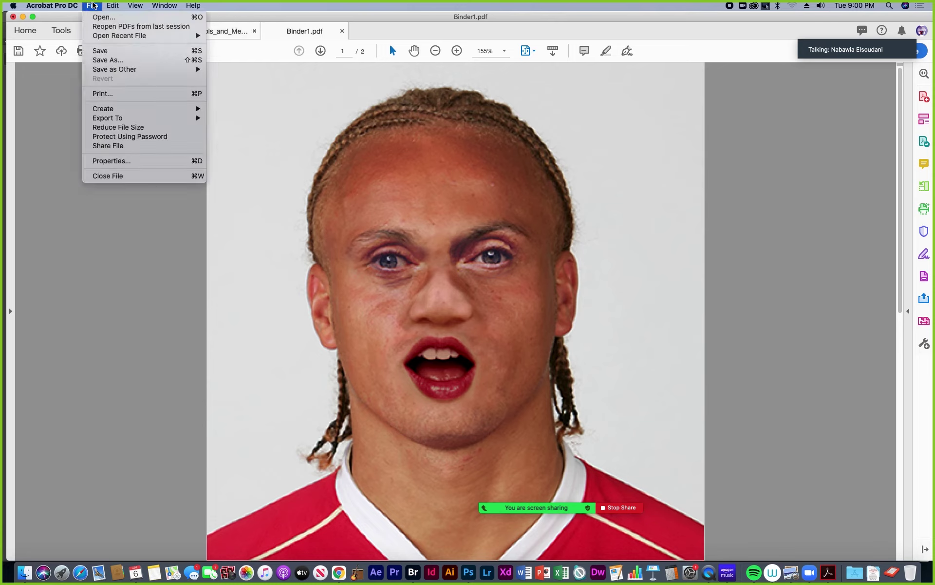
left_click(101, 52)
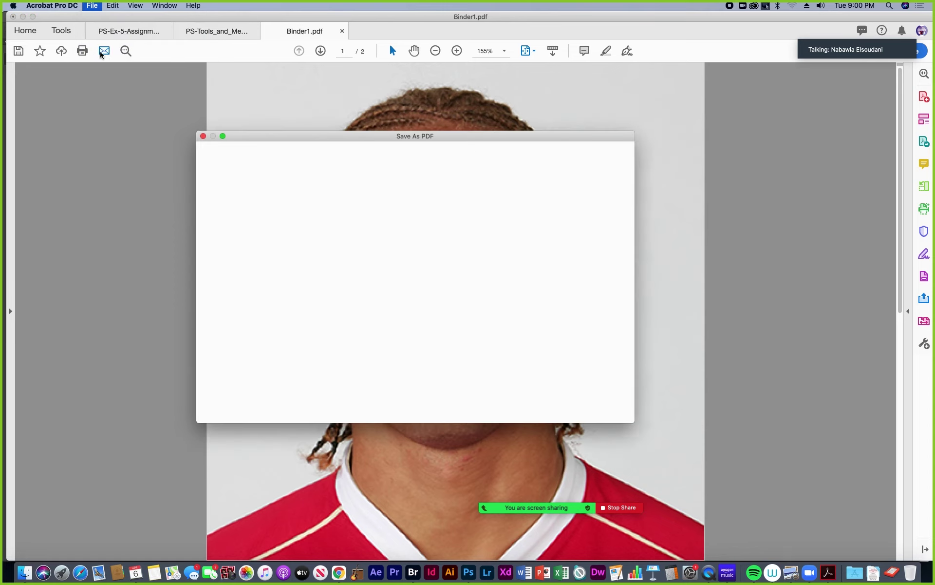